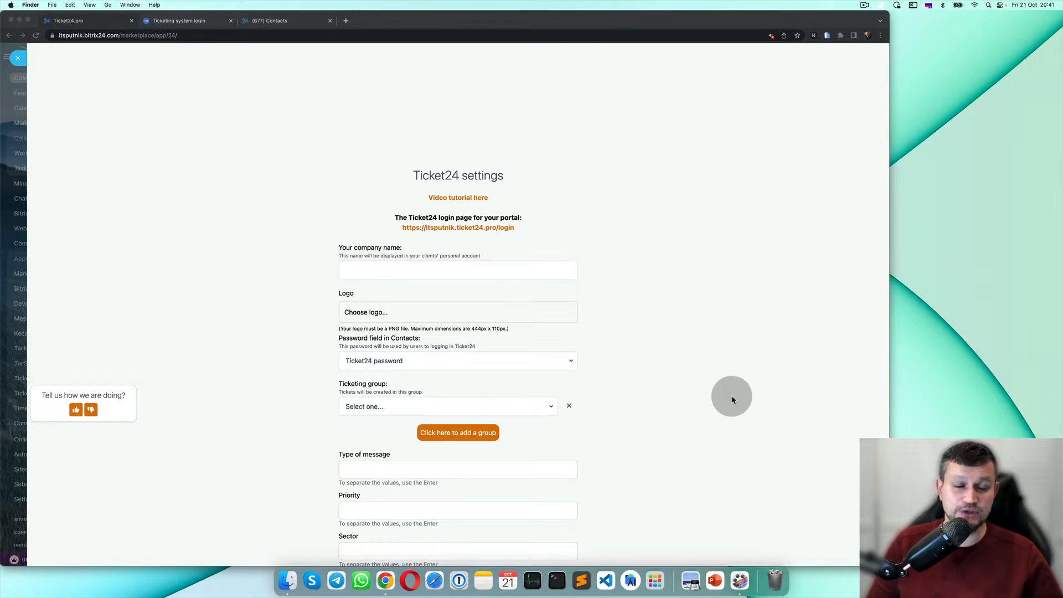
Enter EMCsoft in the 'Your company name' field of the Ticket24 settings.
scroll(732, 400, "down", 2)
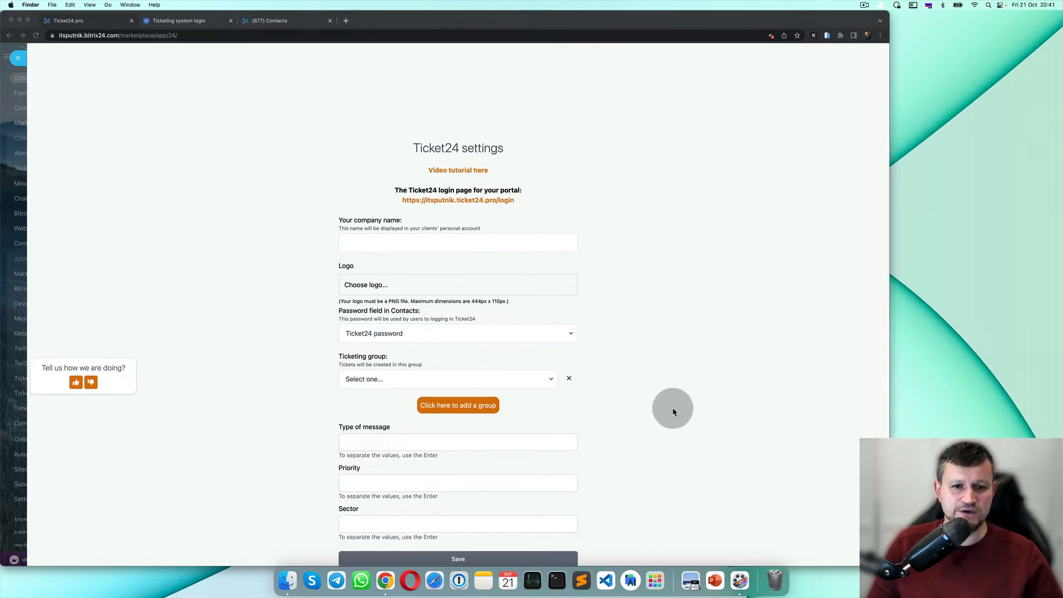
scroll(674, 410, "down", 4)
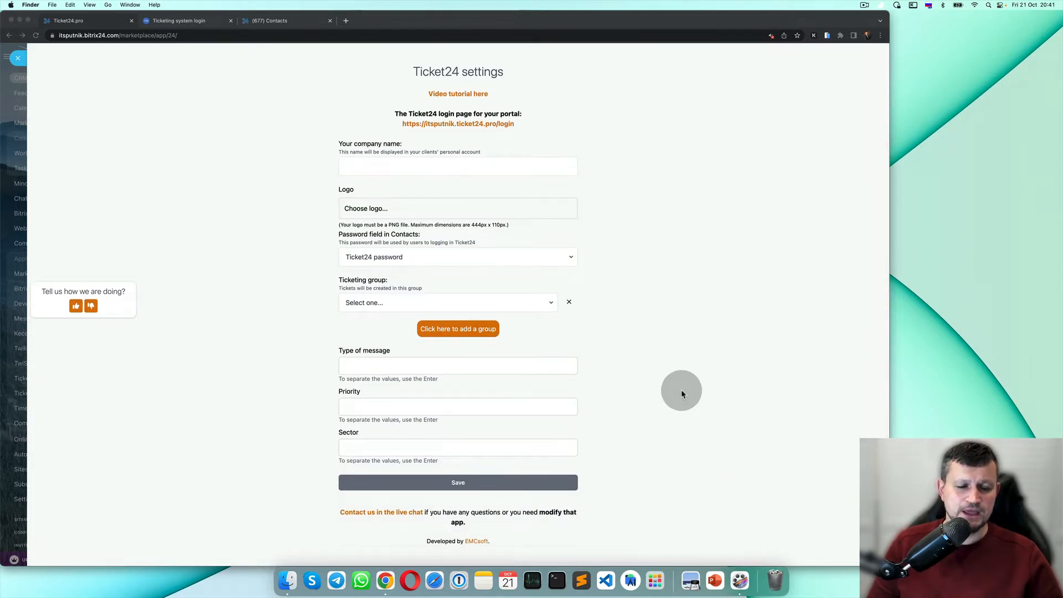
scroll(681, 391, "up", 4)
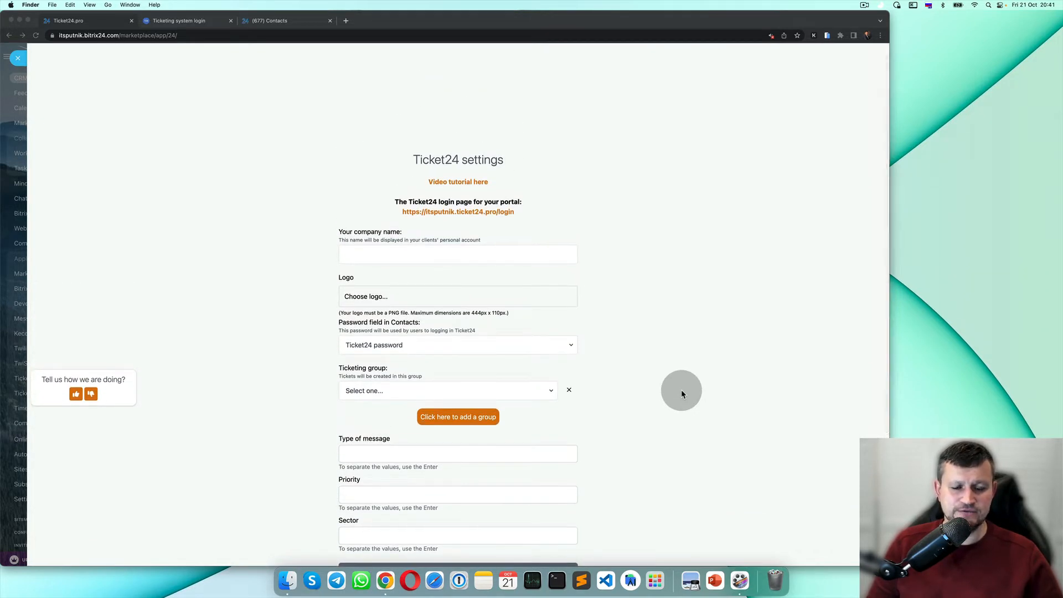
left_click(568, 257)
left_click(567, 257)
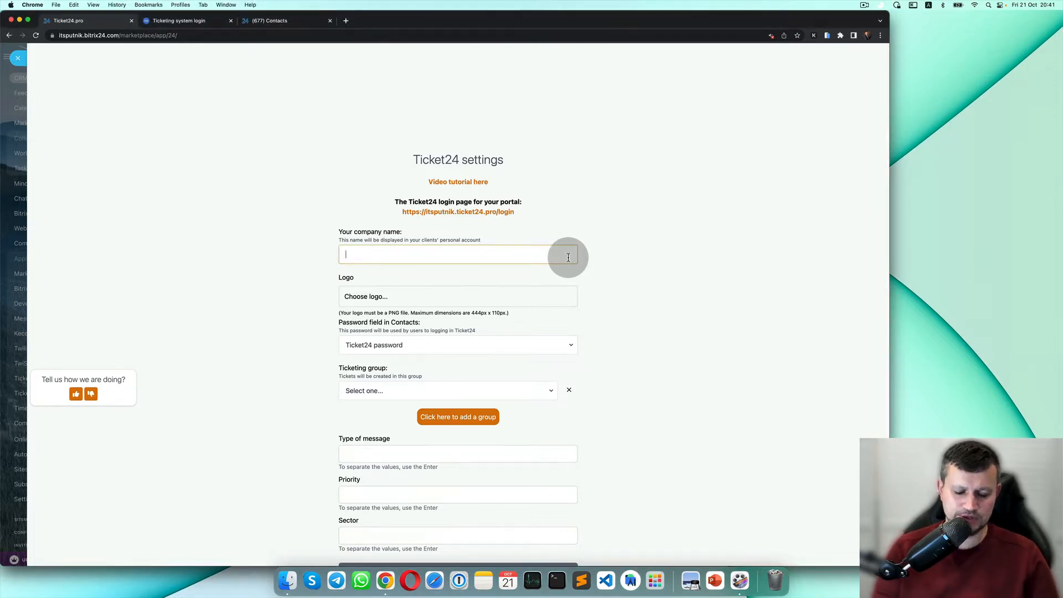
type("EMCsoft")
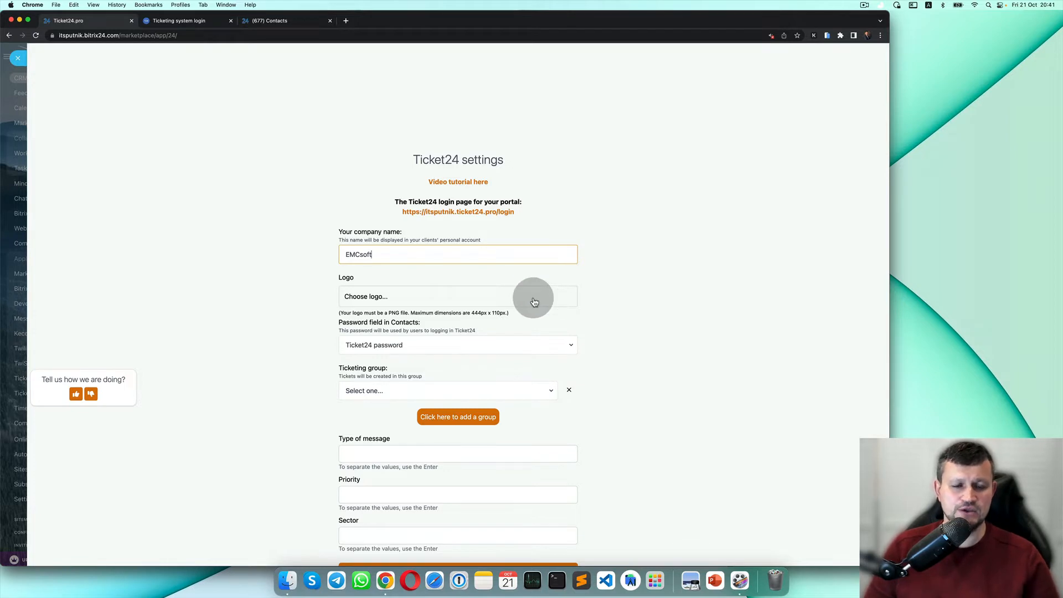
scroll(533, 299, "down", 2)
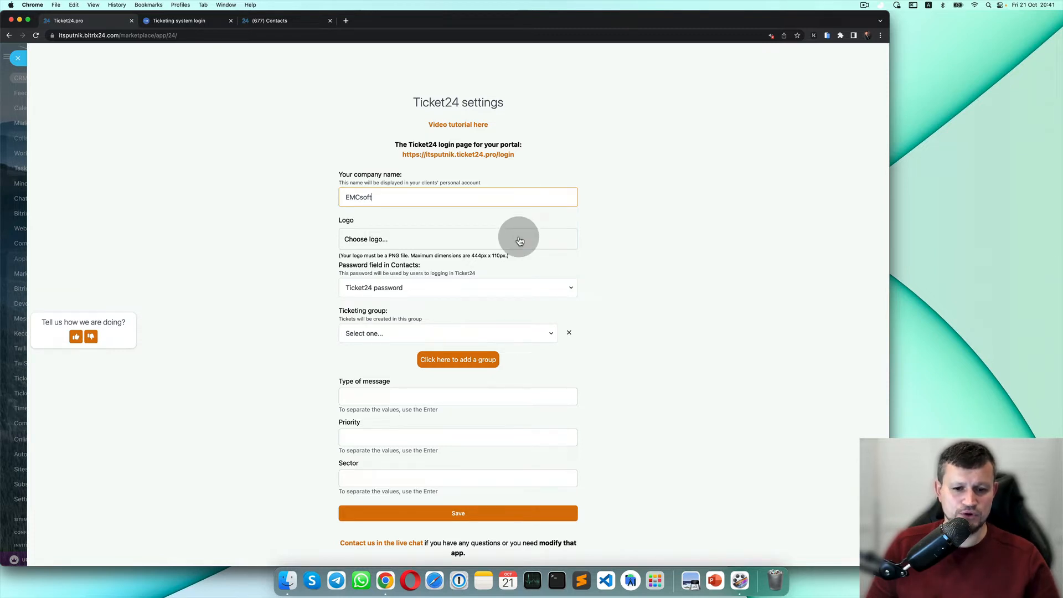
Resize 2LogoGrey.png to 444 × 110 pixels in Preview, then begin the Ticket24 logo upload.
left_click(288, 578)
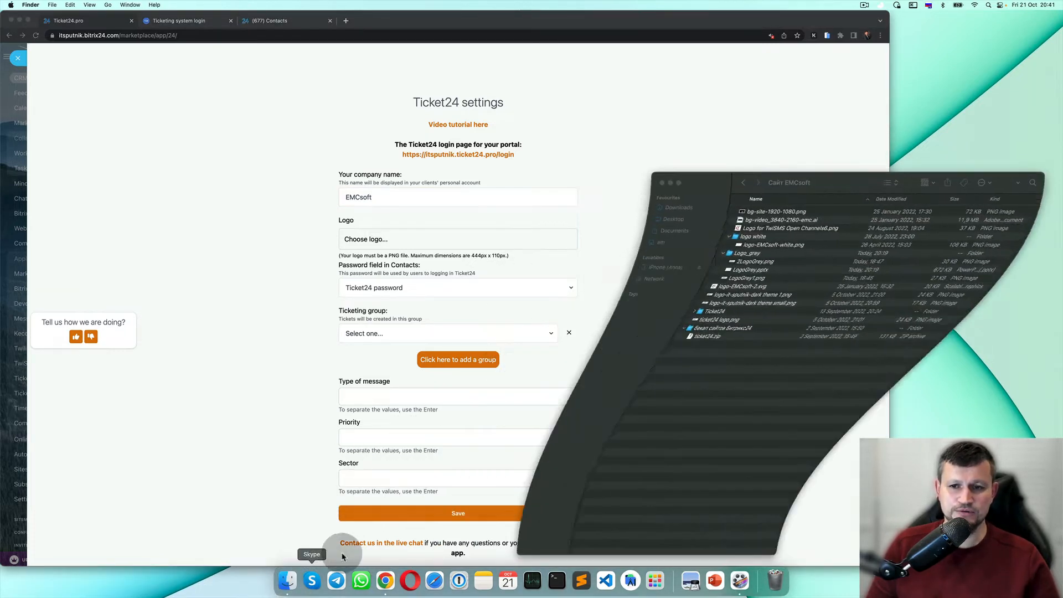
left_click(792, 264)
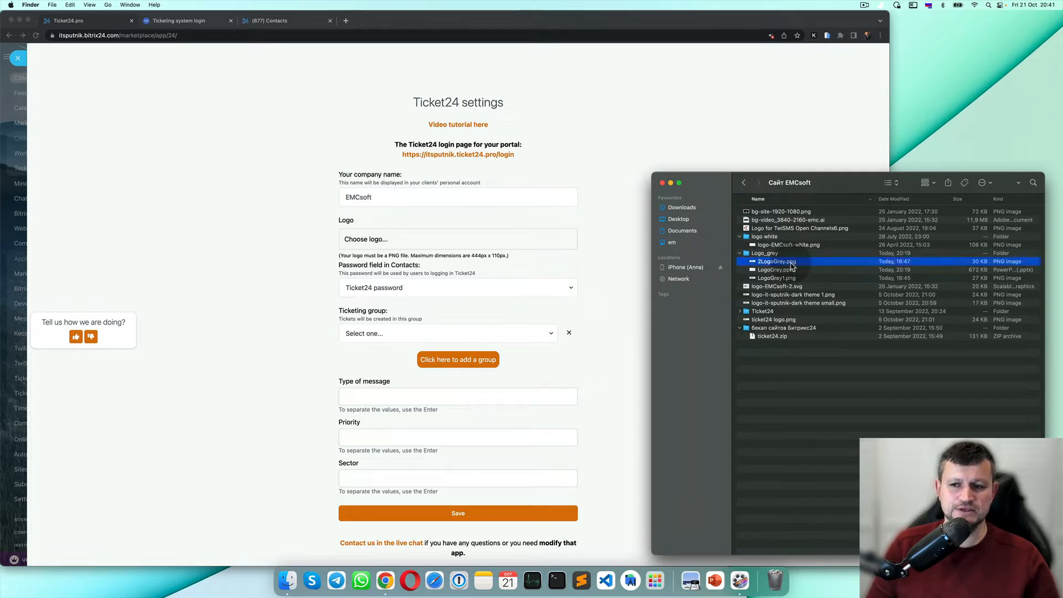
double_click(792, 263)
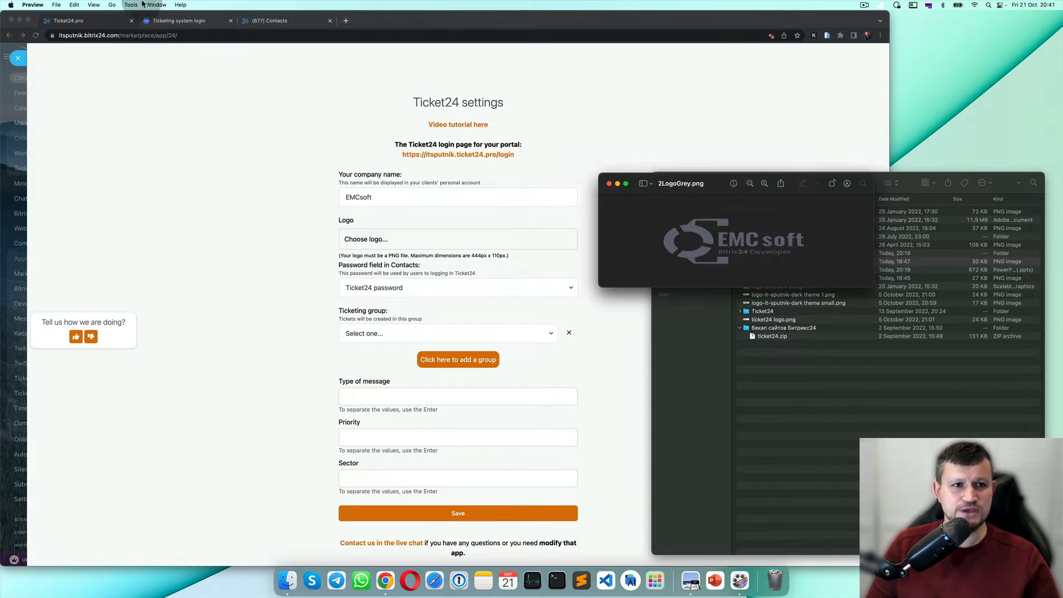
left_click(131, 5)
left_click(142, 49)
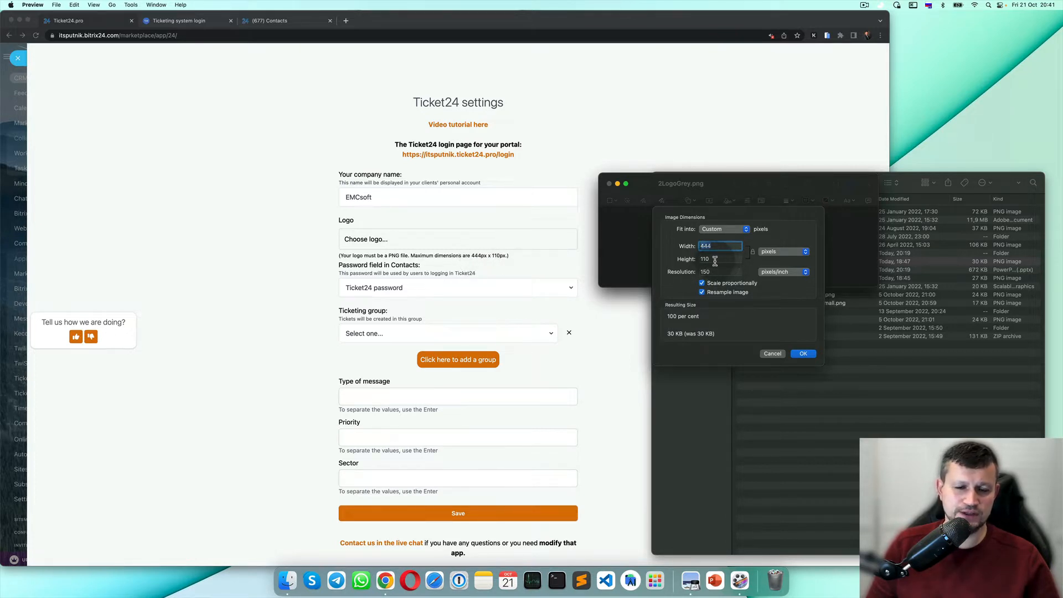
left_click(803, 354)
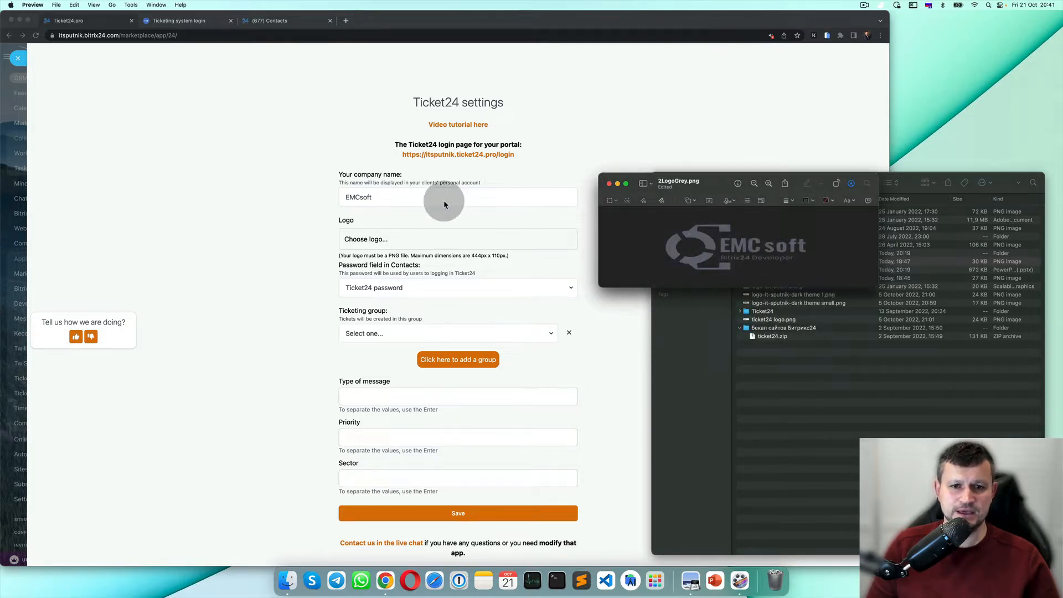
left_click(409, 244)
left_click(431, 247)
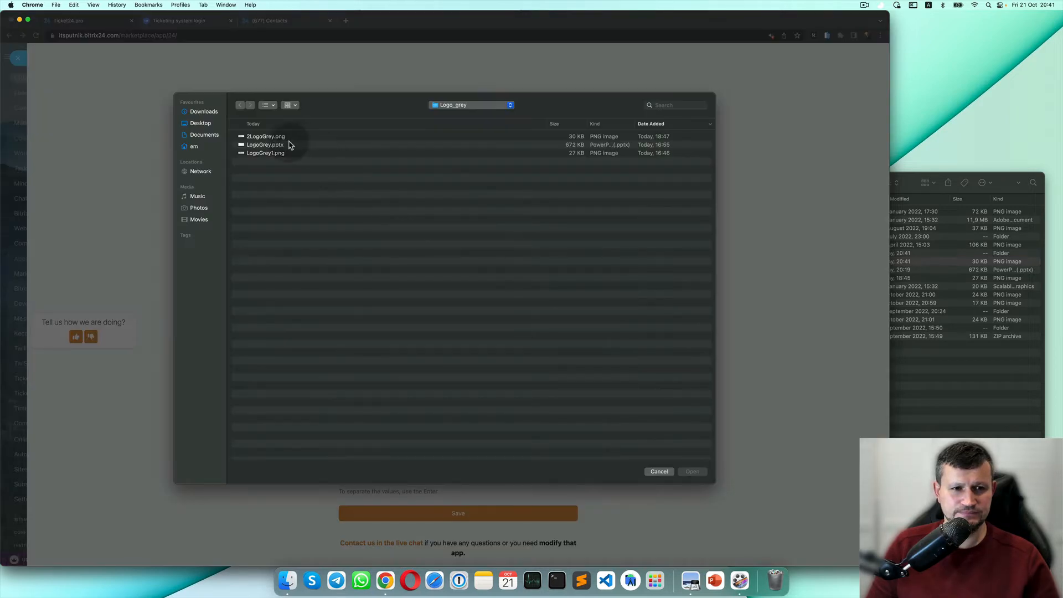
Upload 2LogoGrey.png as the Ticket24 logo, save, and open the portal login link.
double_click(288, 138)
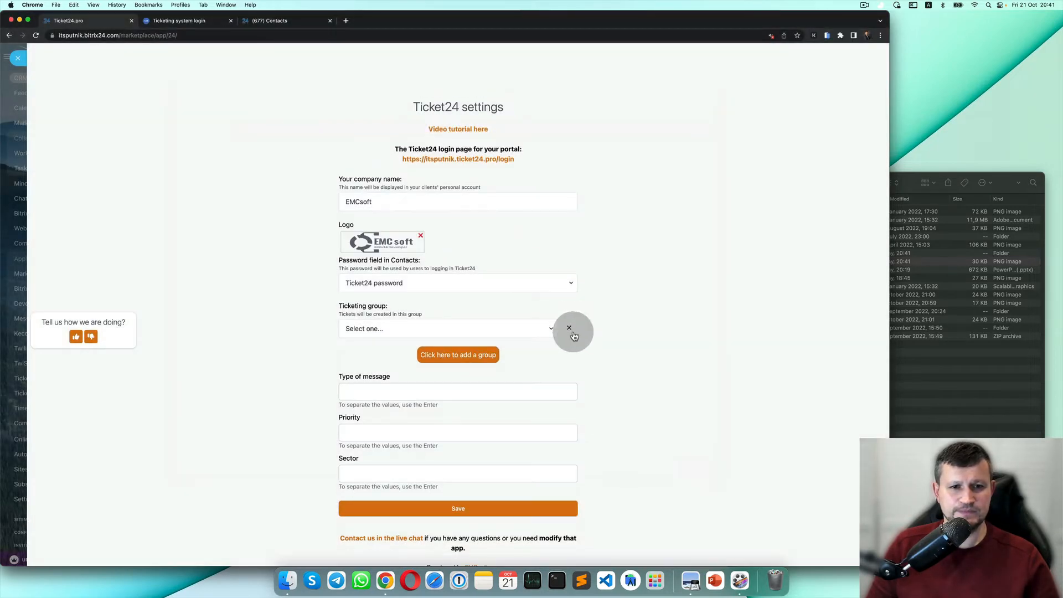
scroll(526, 385, "down", 3)
scroll(423, 244, "up", 3)
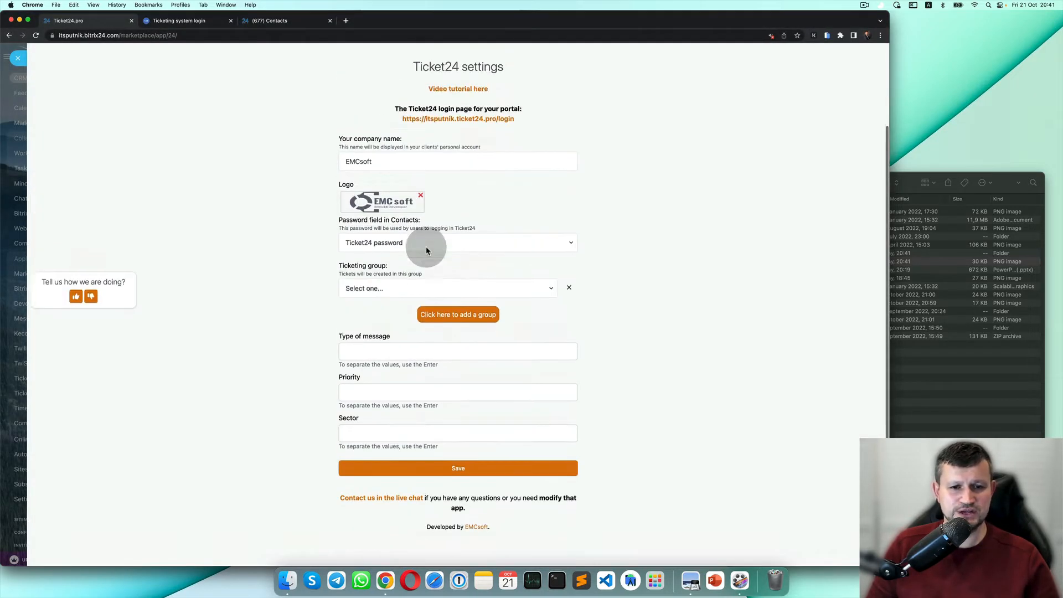
left_click(481, 497)
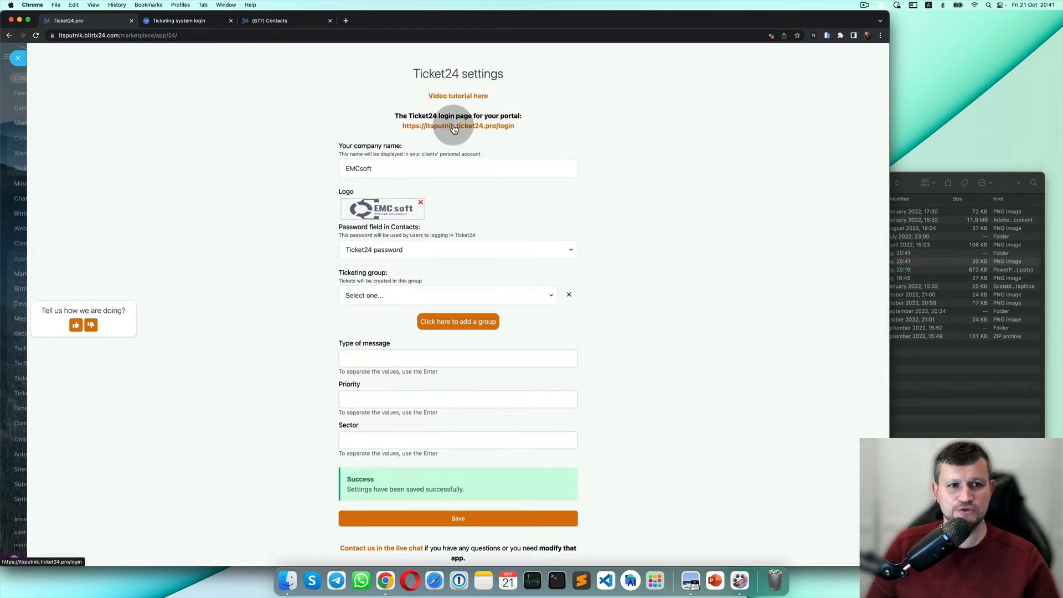
left_click(455, 128)
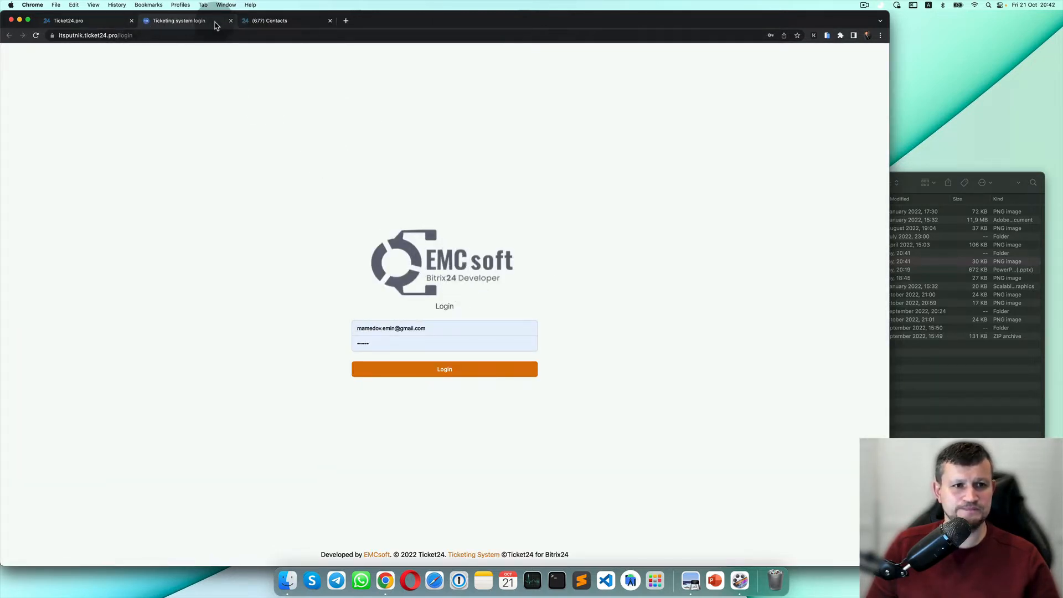
Close the login tab and set 'Password field in Contacts' to Ticket24 password.
left_click(231, 24)
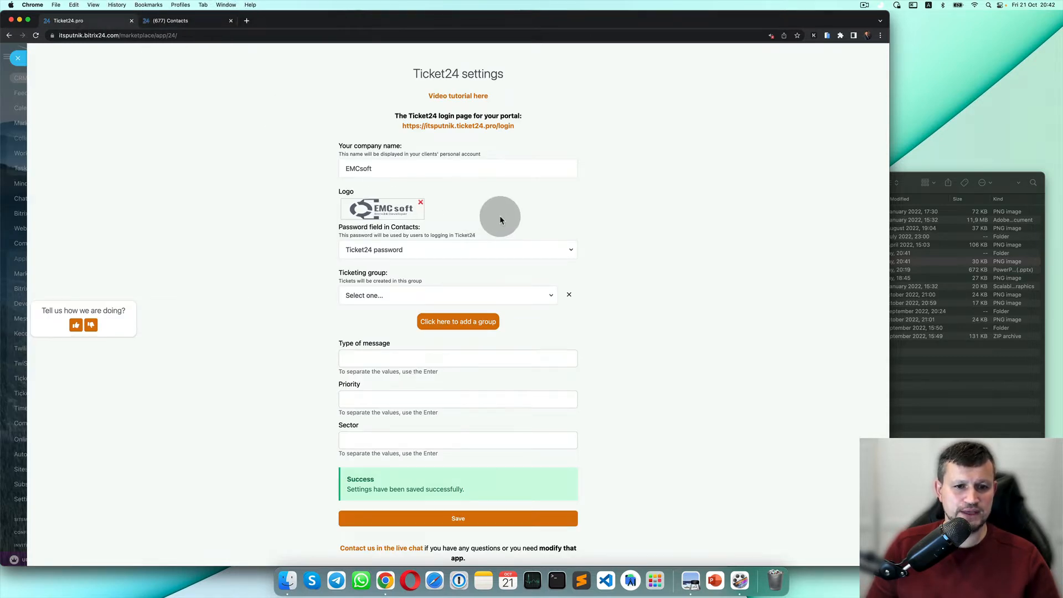
left_click(423, 248)
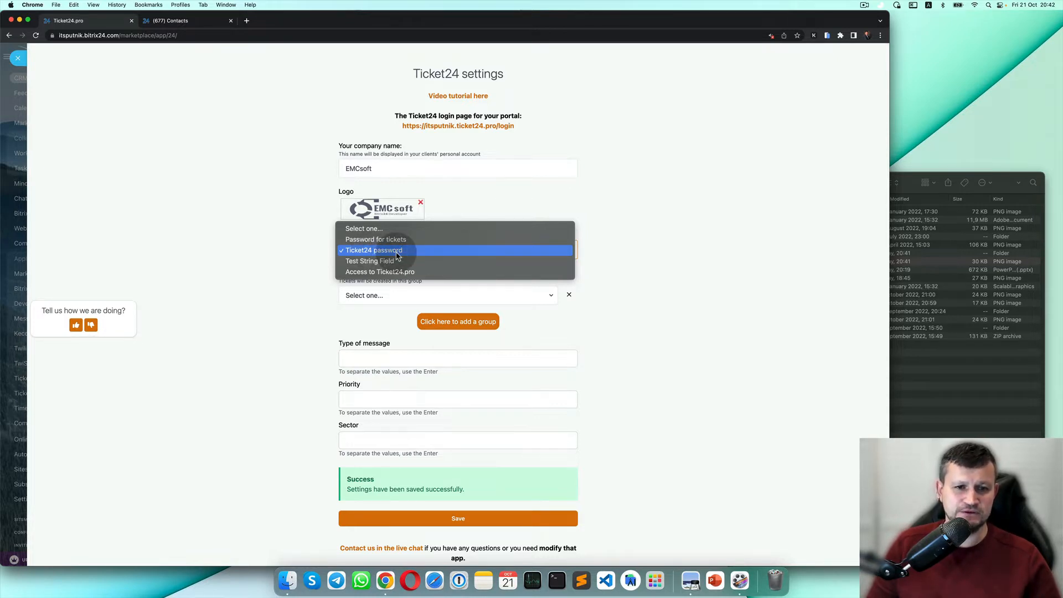
left_click(397, 252)
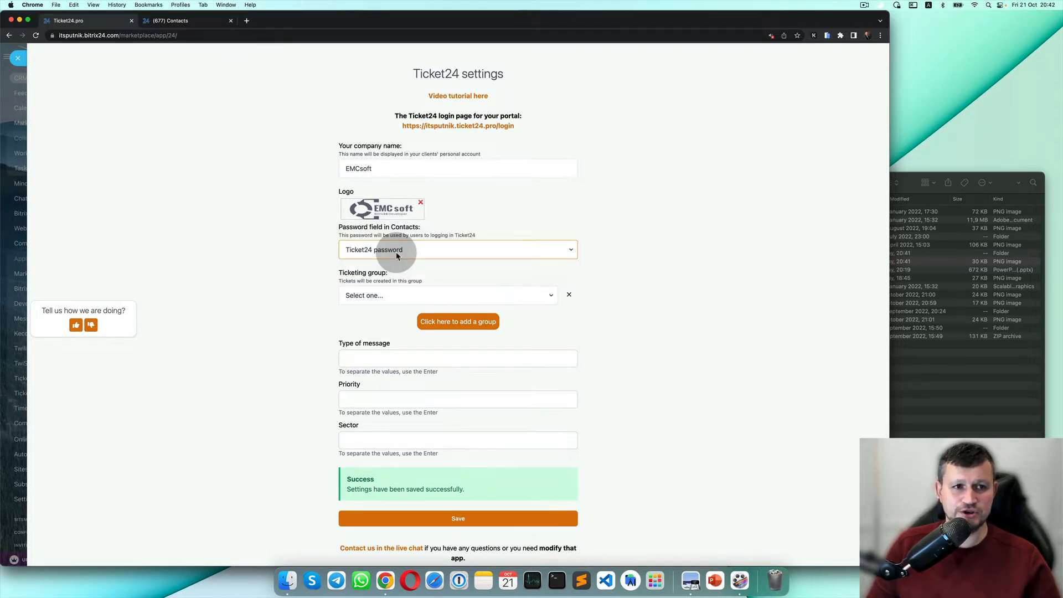
left_click(213, 25)
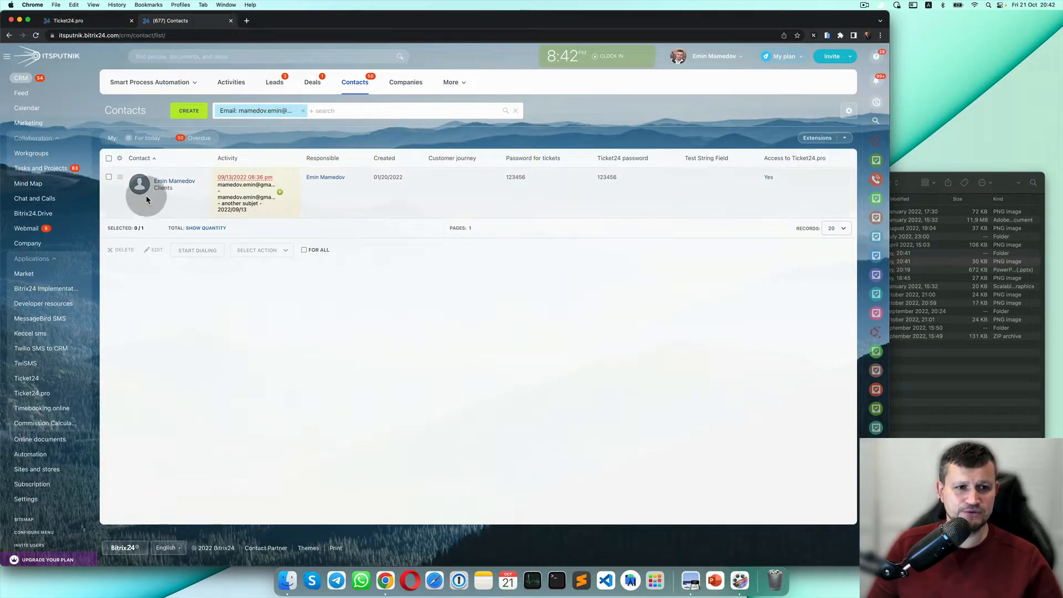
Open the client contact's card and select its Ticket24 password value.
left_click(172, 183)
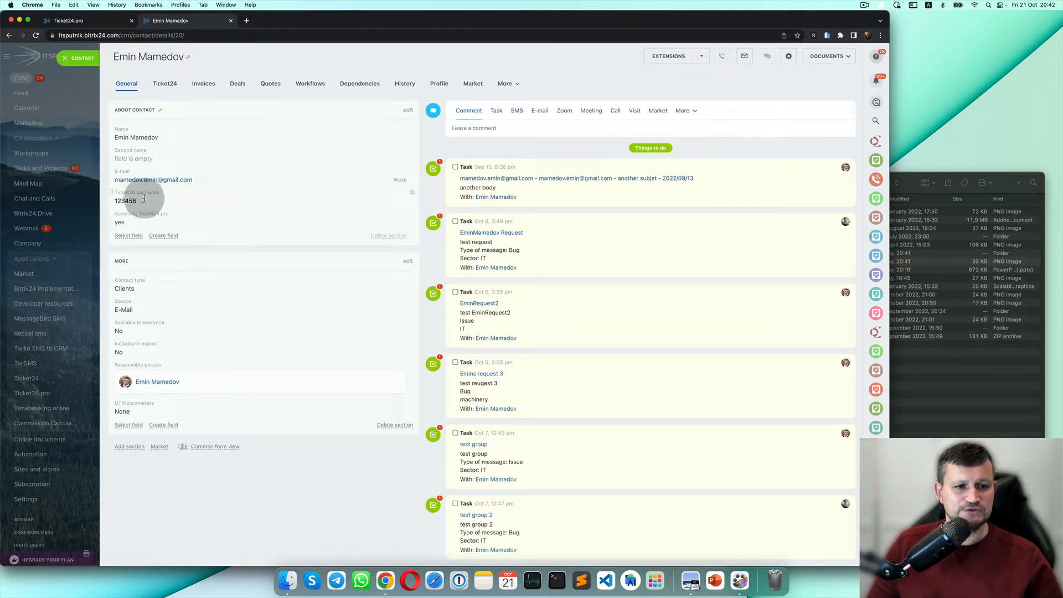
left_click_drag(143, 199, 114, 200)
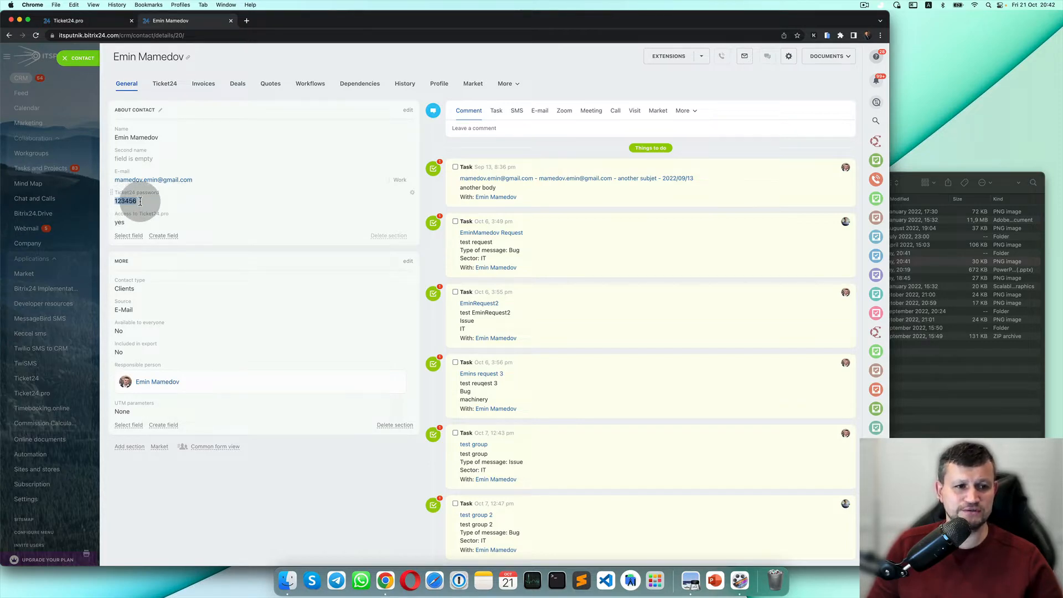
left_click(105, 21)
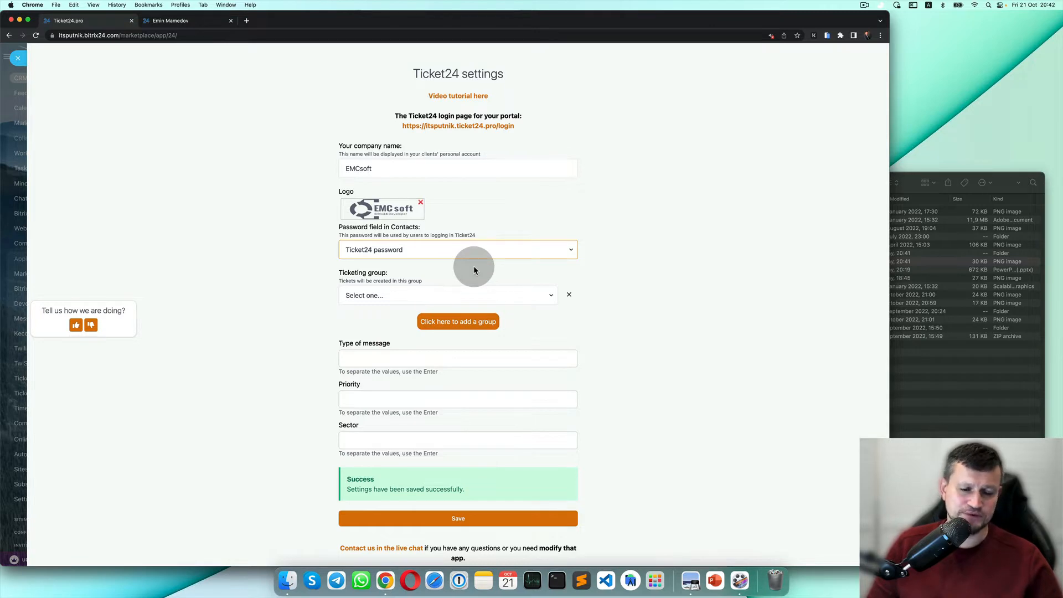
Set the ticketing groups to Ticketing Group 2, Ticket24 and Ticketing Group.
scroll(473, 266, "down", 1)
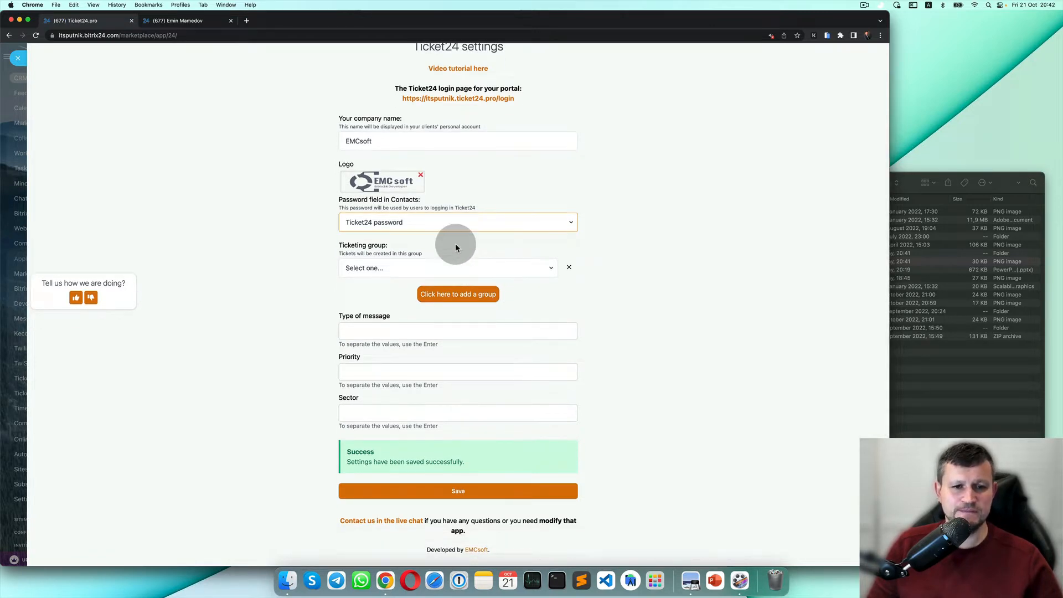
scroll(444, 246, "down", 1)
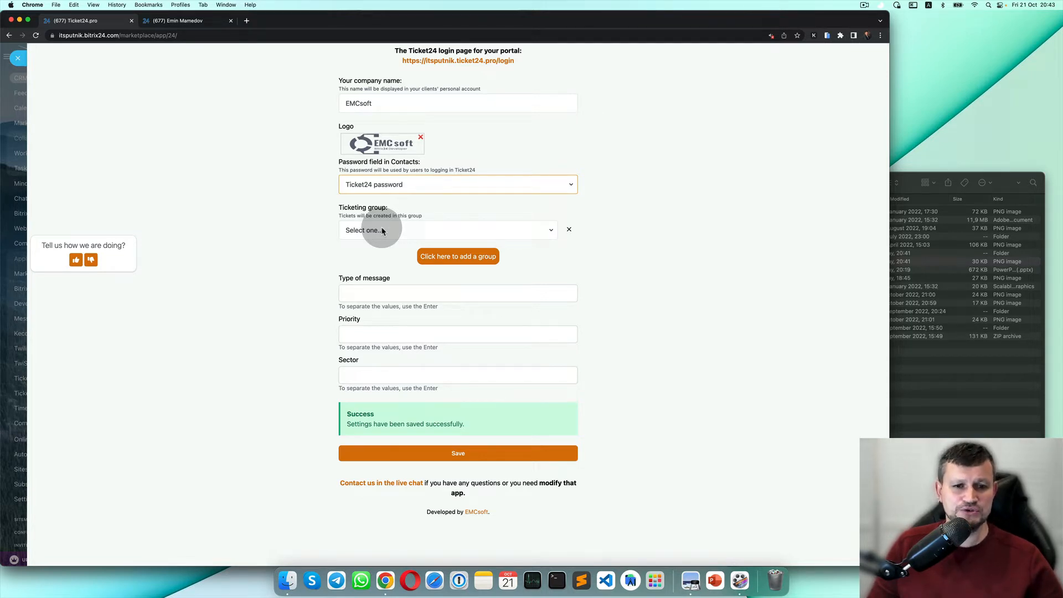
left_click(382, 231)
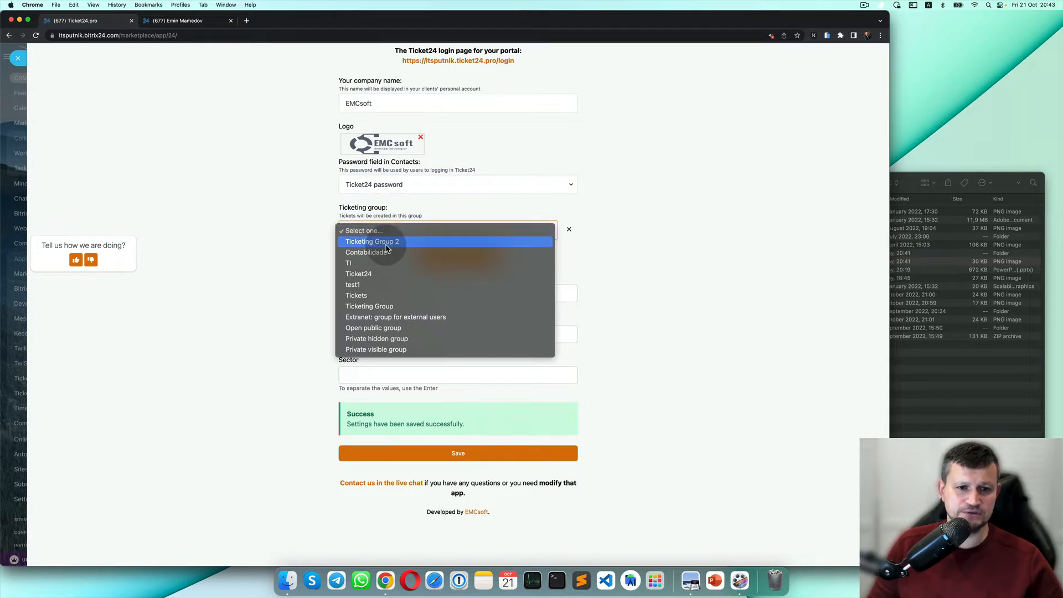
left_click(386, 244)
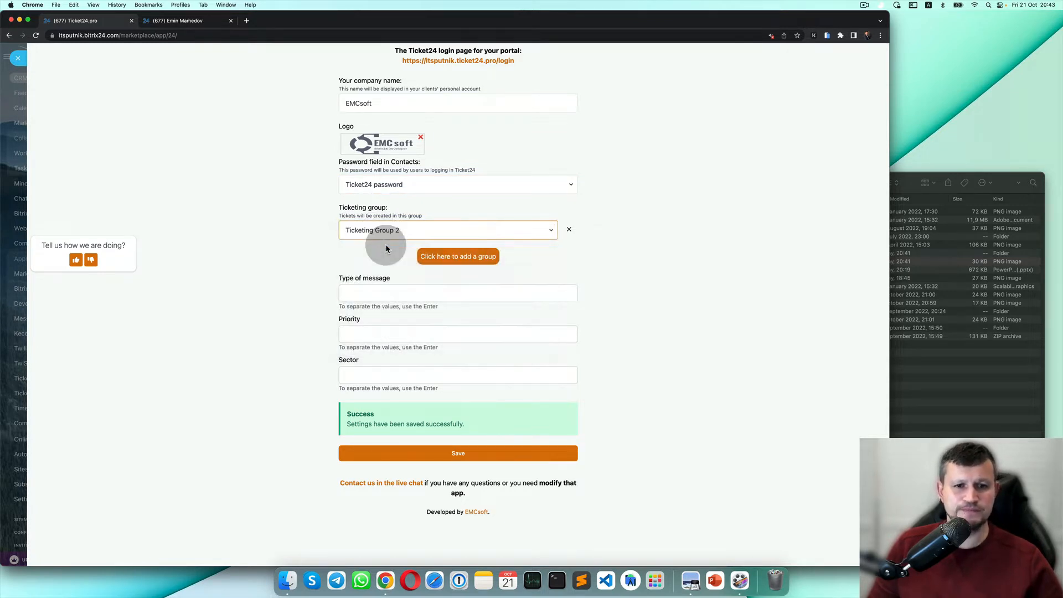
left_click(474, 255)
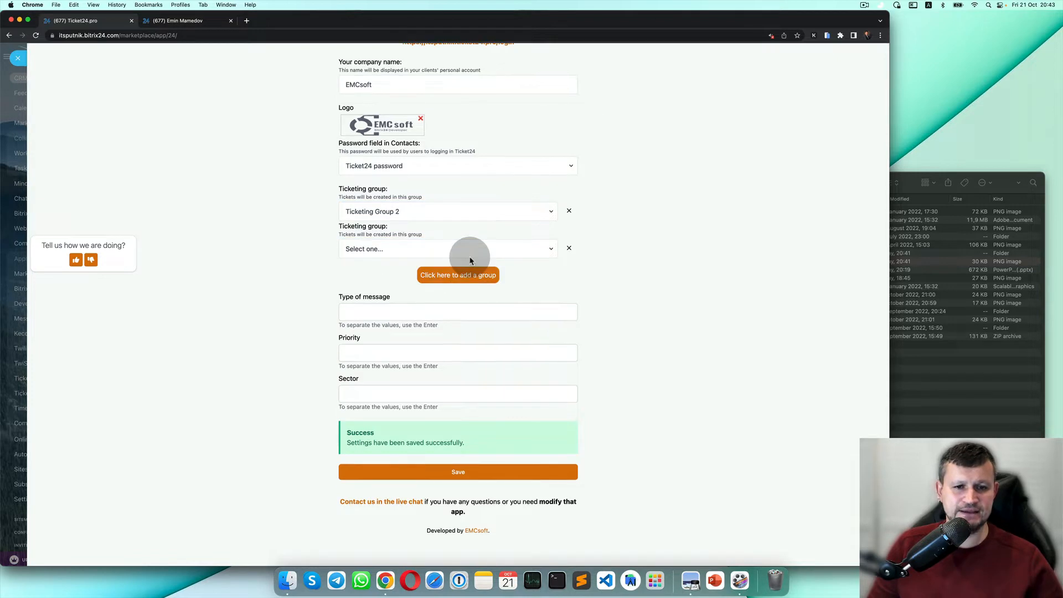
left_click(452, 251)
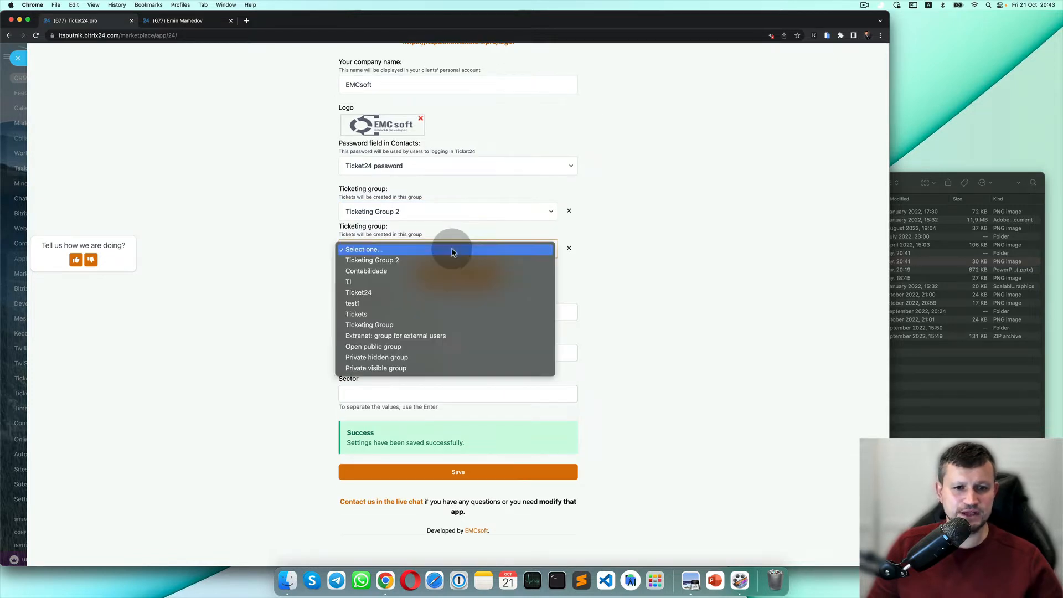
left_click(434, 294)
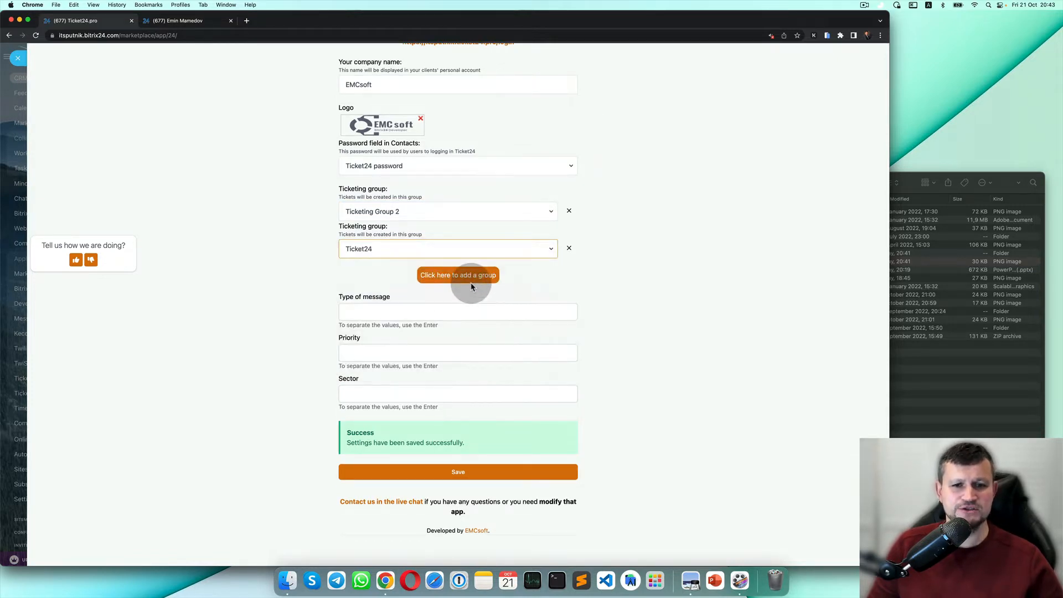
left_click(472, 280)
left_click(467, 269)
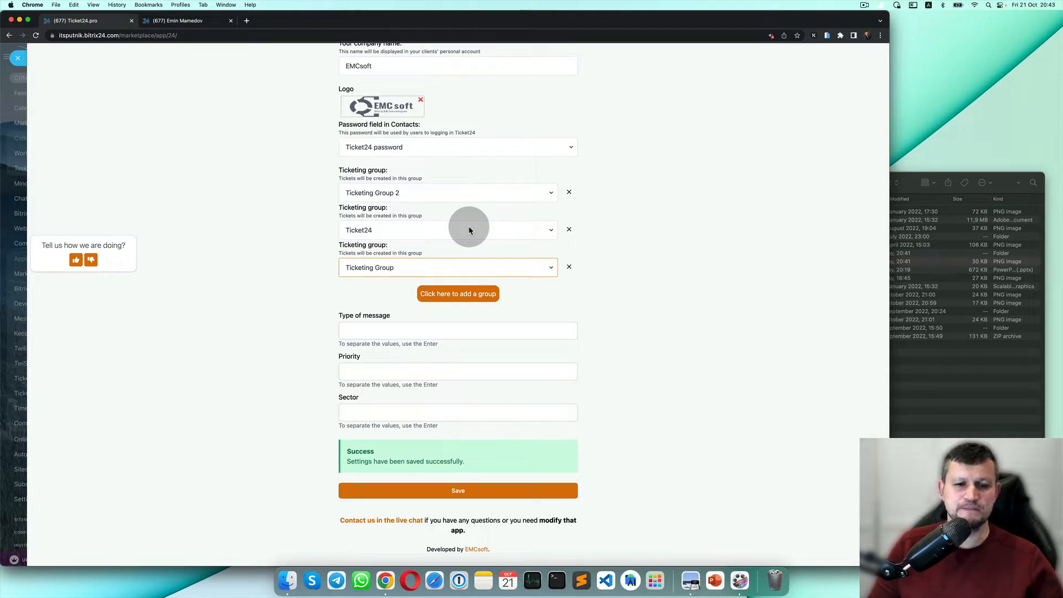
Save the Ticket24 settings and open the portal login page.
left_click(475, 493)
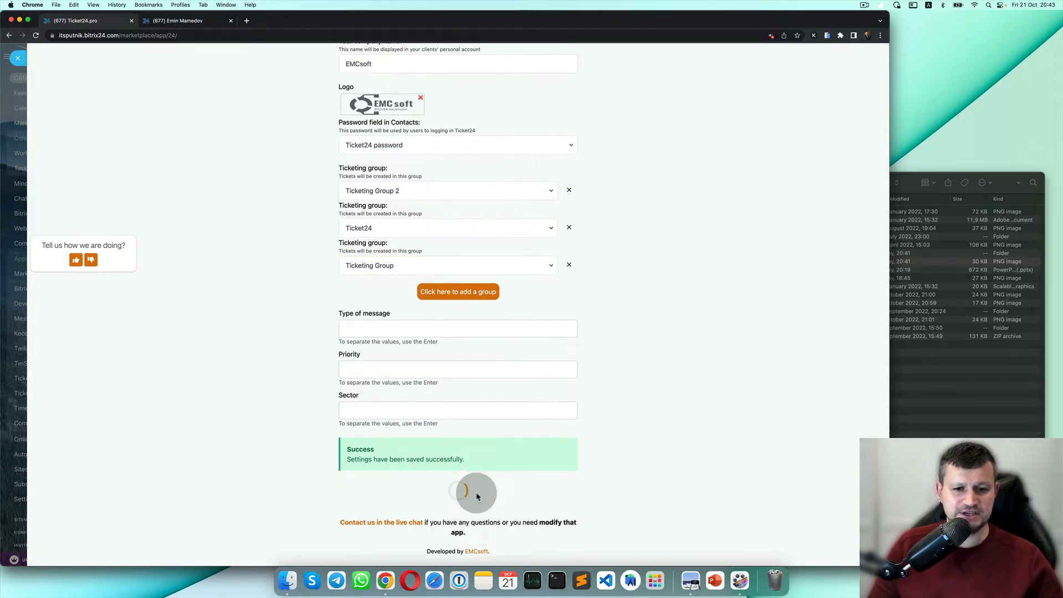
scroll(451, 116, "up", 3)
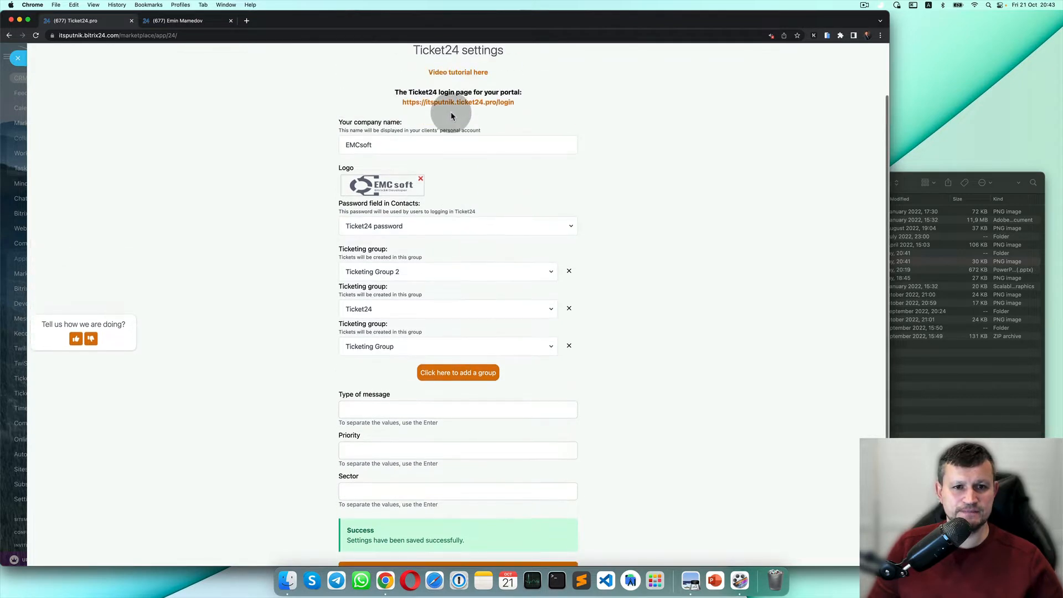
left_click(472, 103)
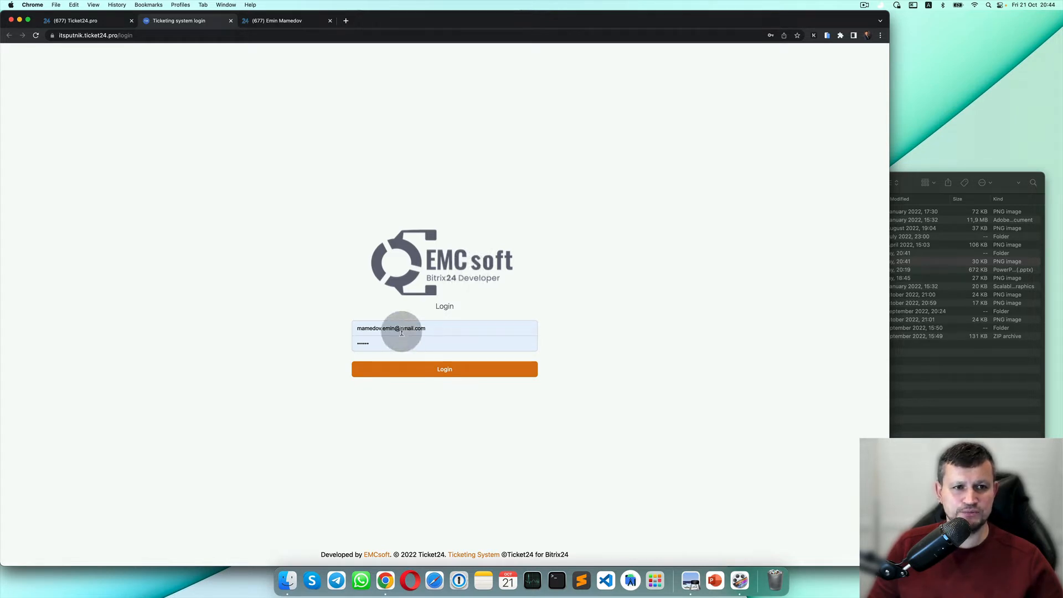
Compare the contact's e-mail in Bitrix24 with the one on the login form.
left_click(277, 21)
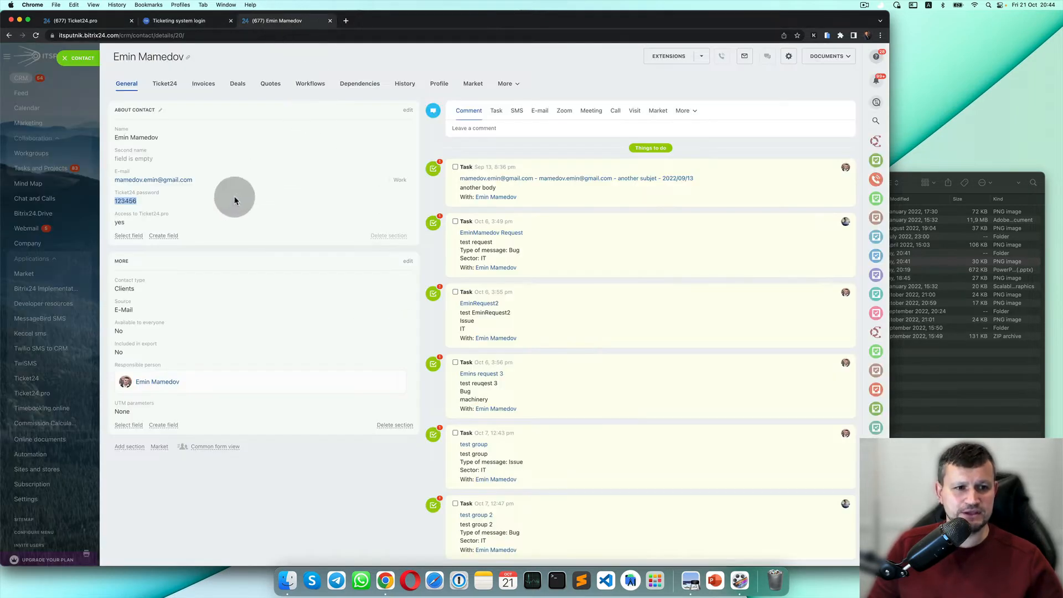
left_click(199, 179)
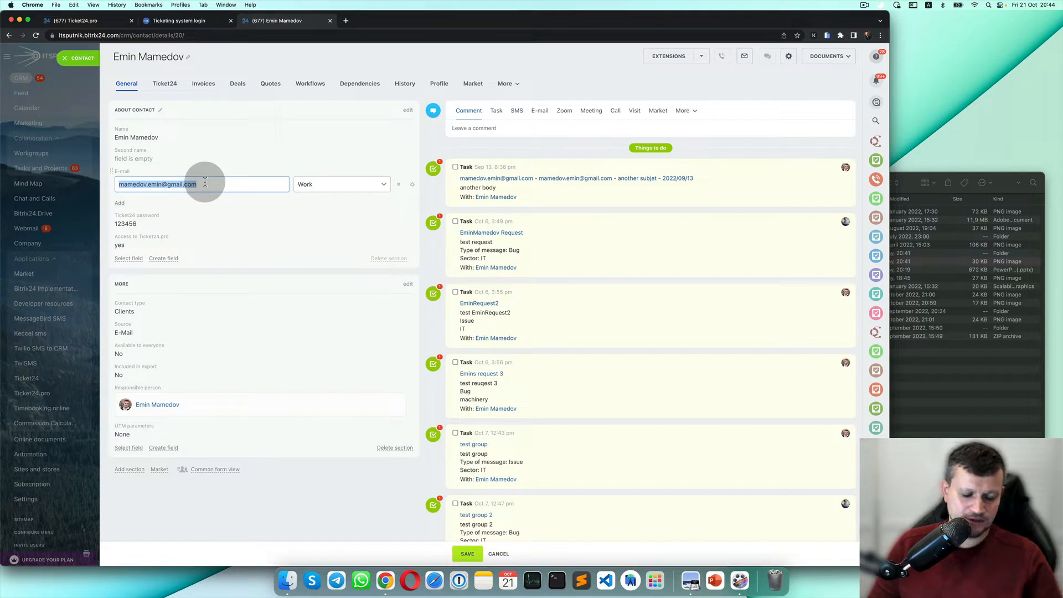
left_click(191, 20)
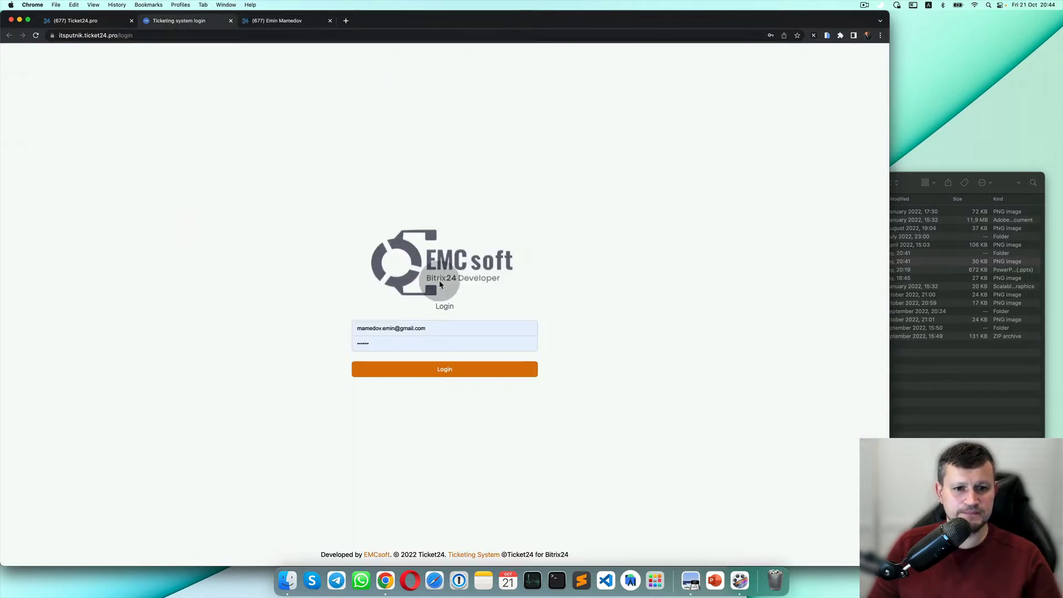
left_click(453, 323)
left_click(300, 22)
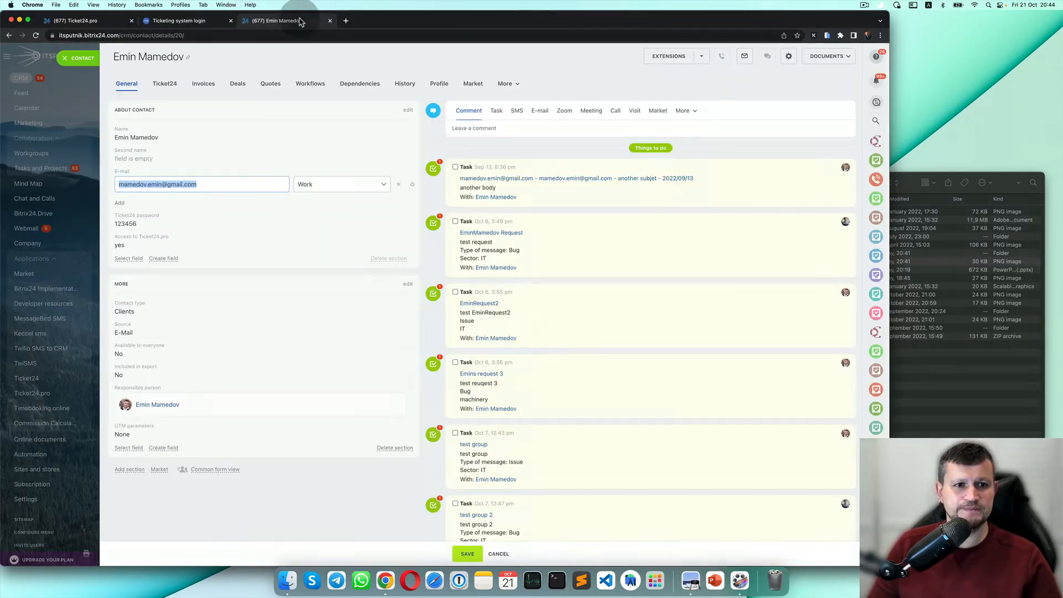
Copy the contact's Ticket24 password into the login form and sign in.
left_click(143, 223)
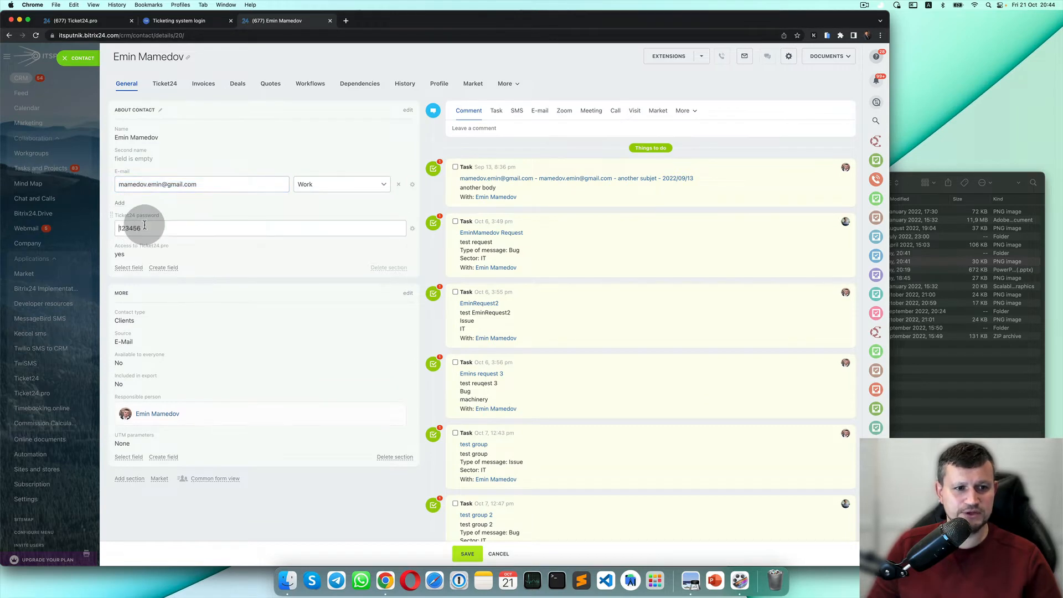
double_click(145, 227)
key("super+c")
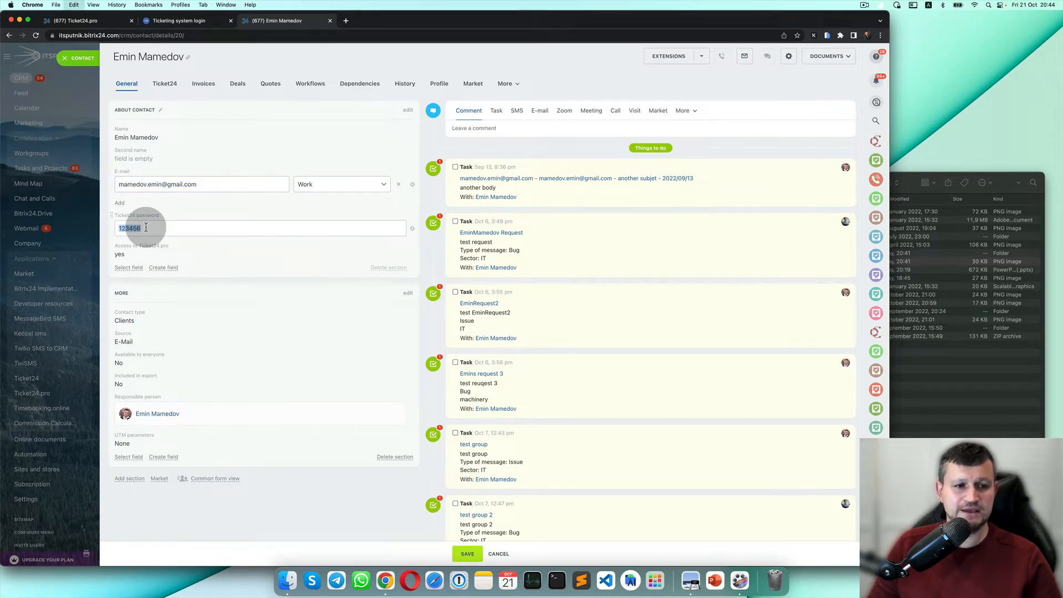
left_click(161, 21)
left_click(435, 341)
key("super+v")
double_click(439, 345)
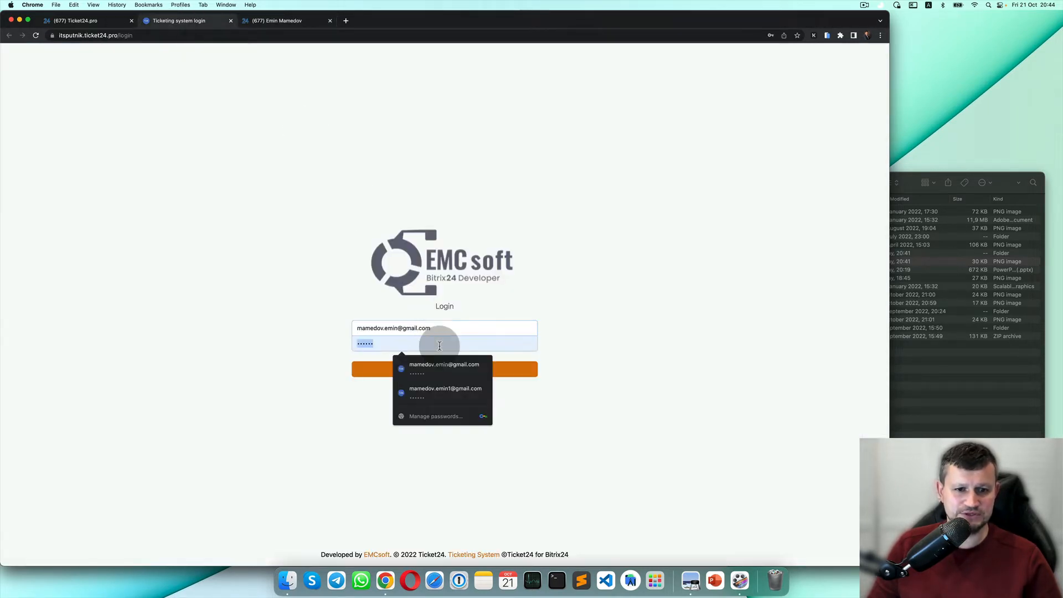
left_click(389, 368)
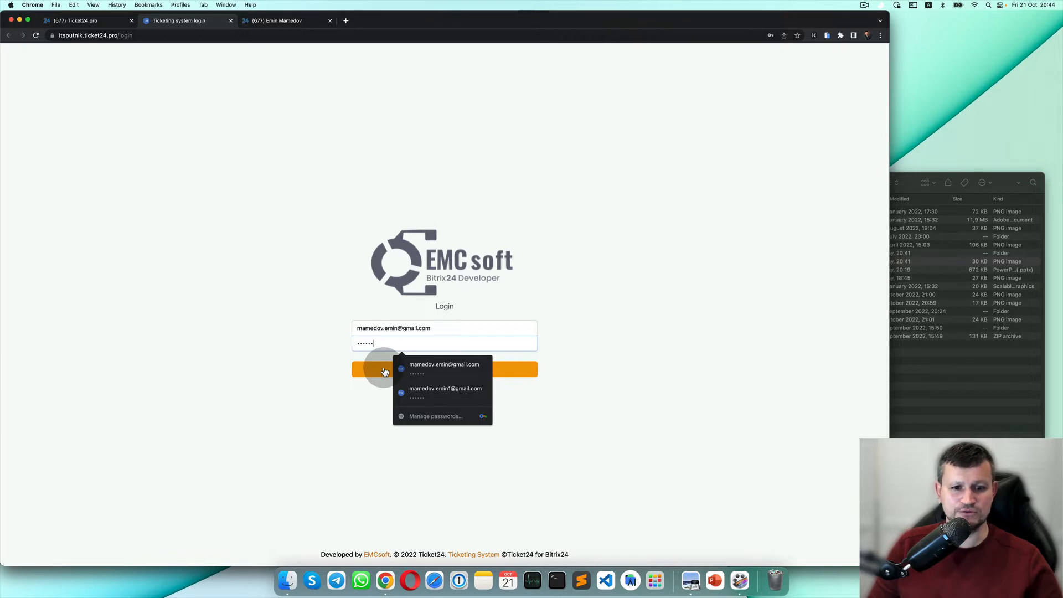
left_click(385, 370)
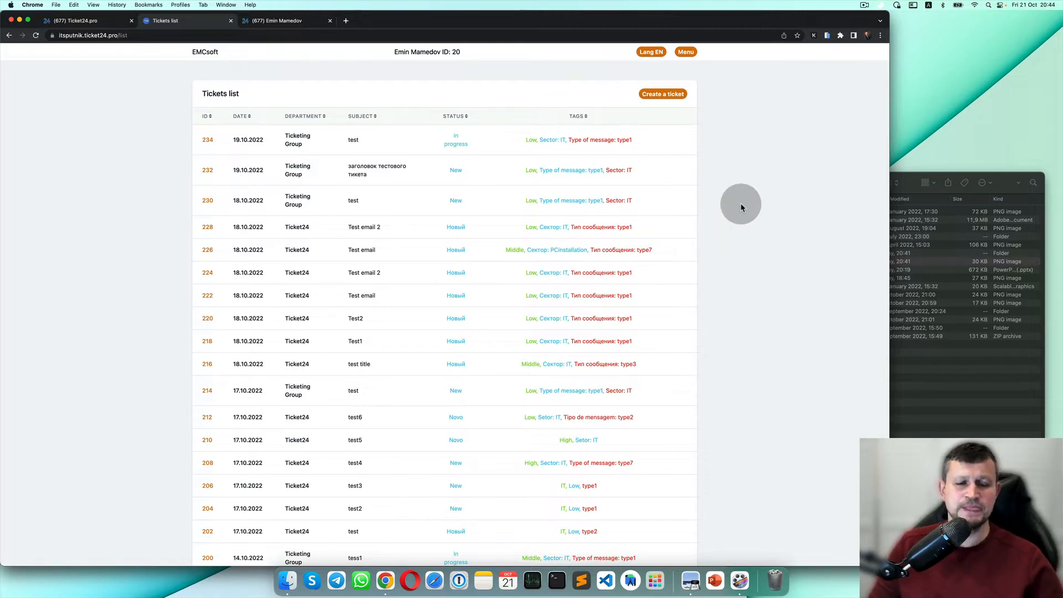
Create a new ticket and choose Ticket24 as its department.
left_click(682, 99)
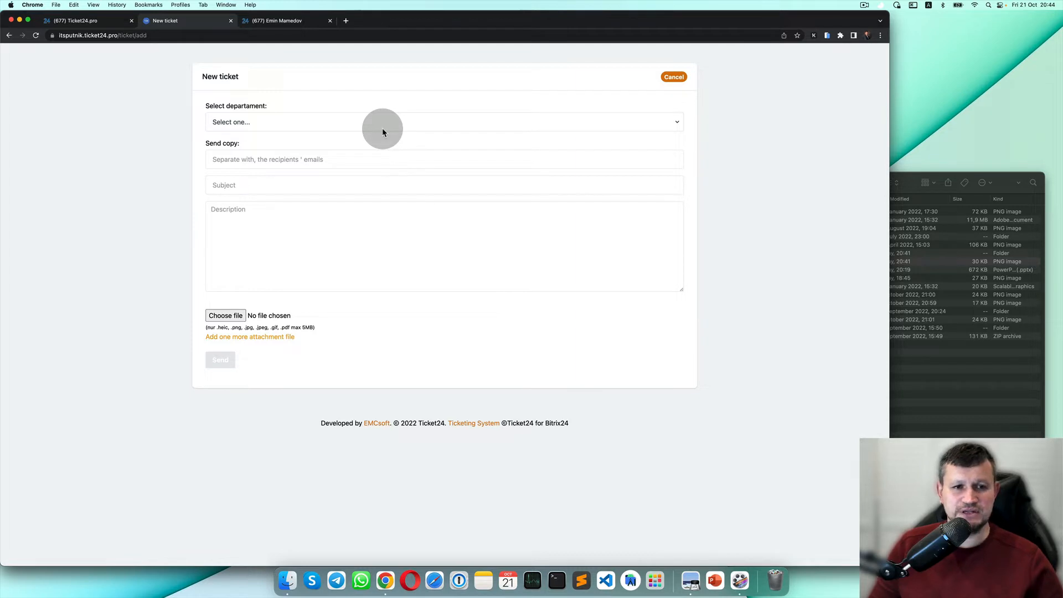
left_click(388, 128)
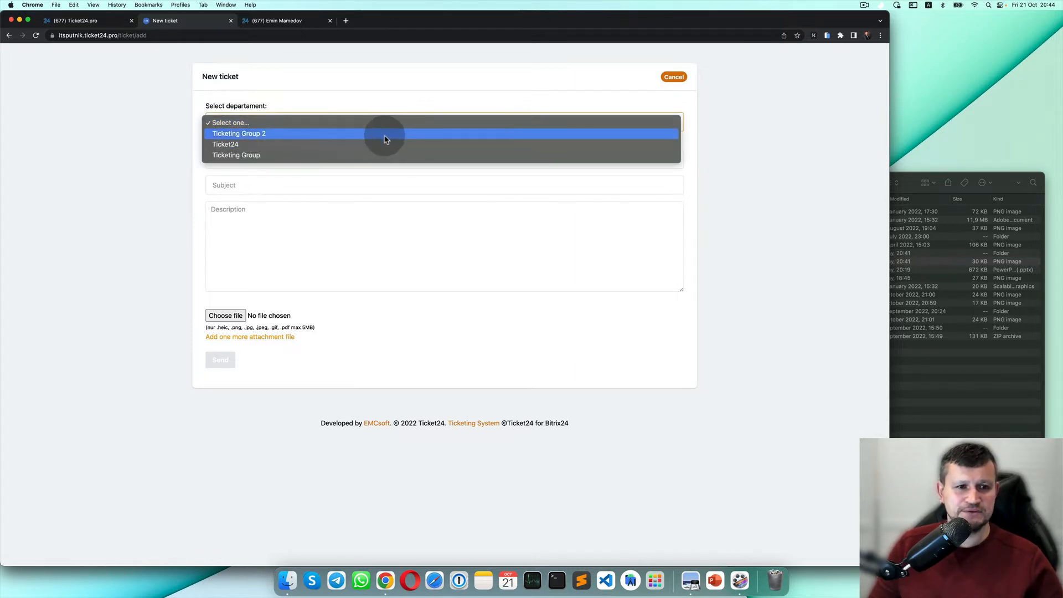
left_click(386, 147)
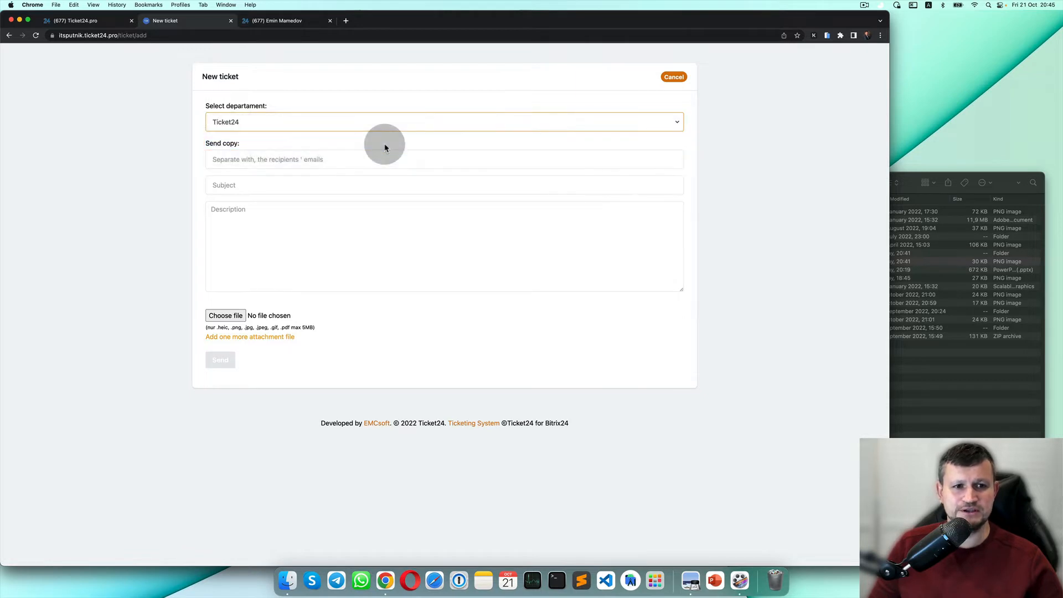
left_click(105, 21)
Cancel the new ticket form, close the Tickets tab, and go to the Ticket24.pro settings tab.
scroll(236, 424, "down", 3)
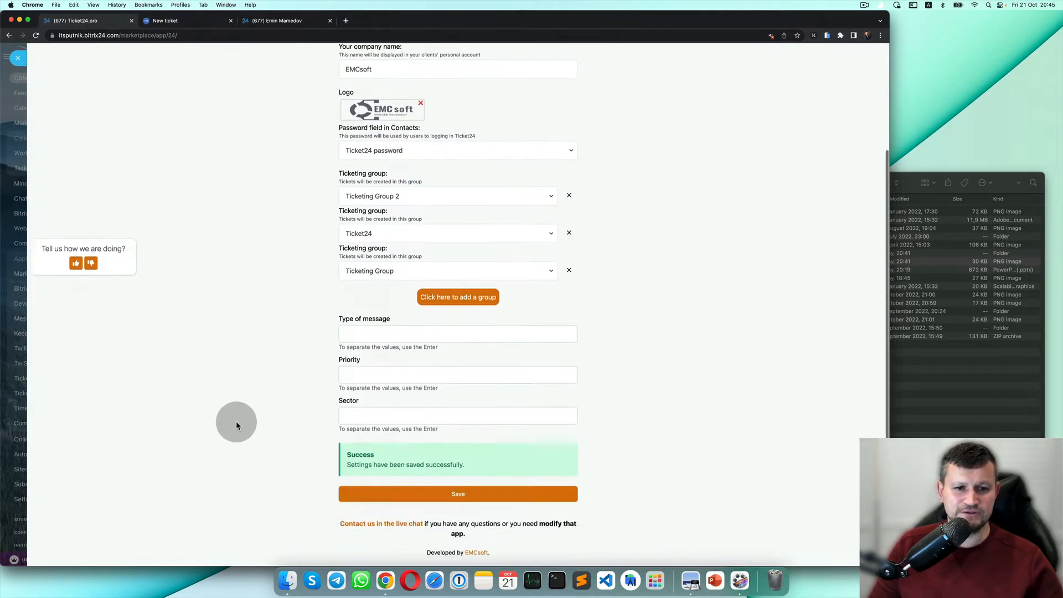
scroll(274, 410, "down", 1)
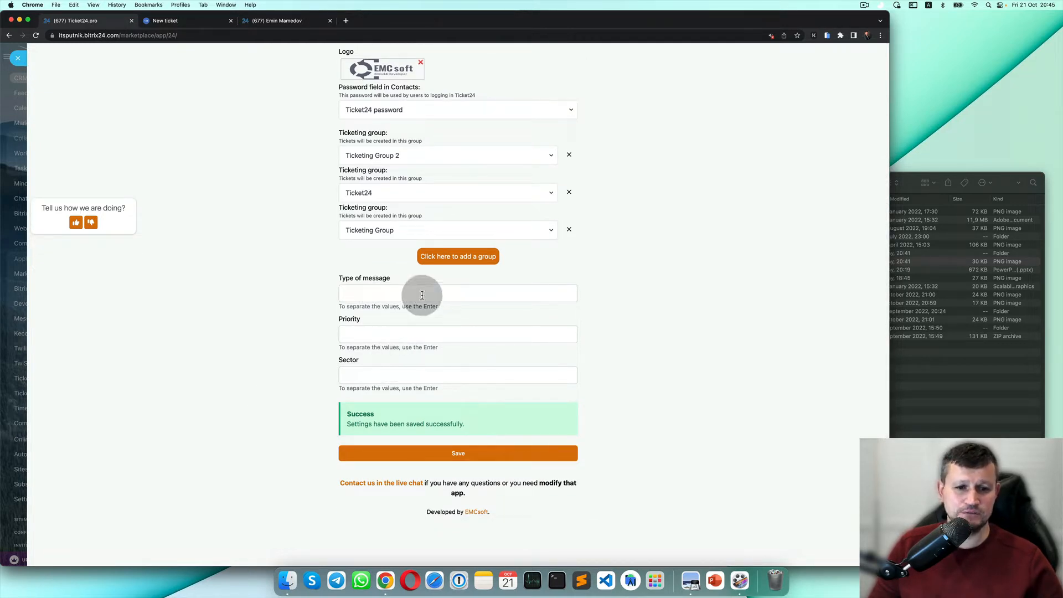
left_click(209, 21)
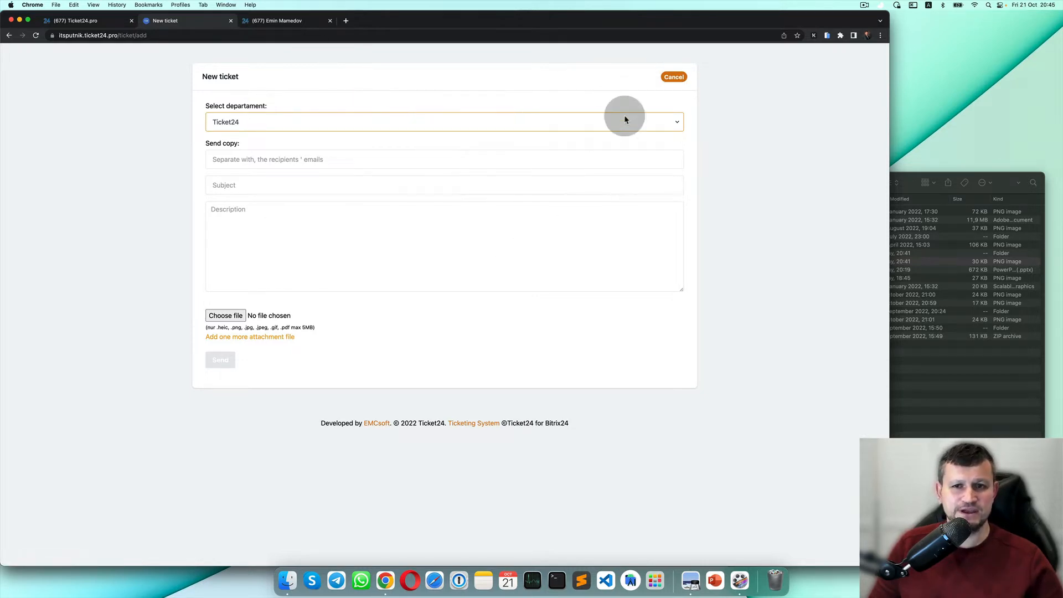
left_click(674, 77)
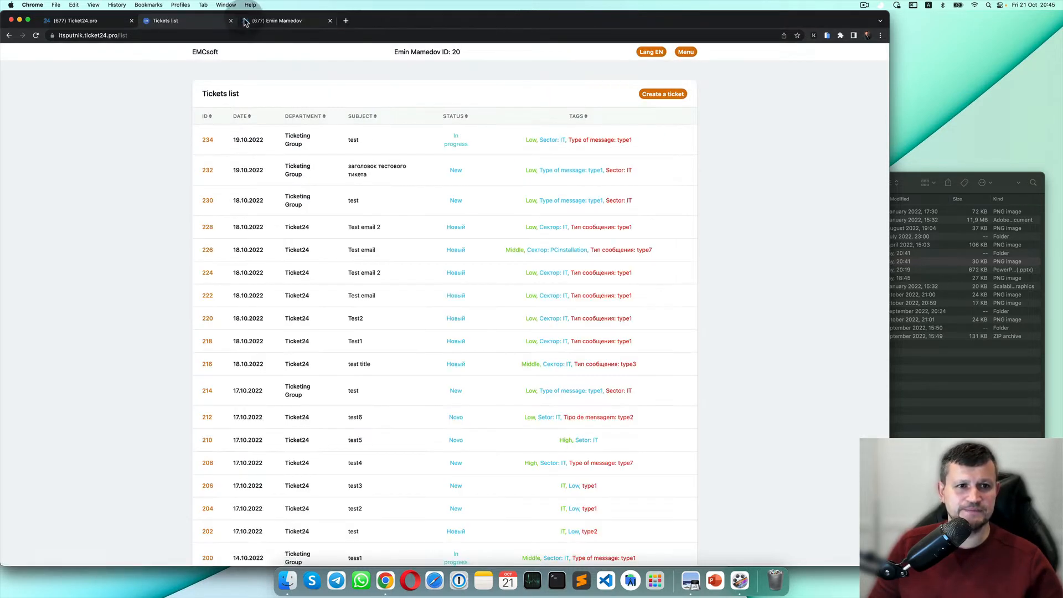
left_click(231, 21)
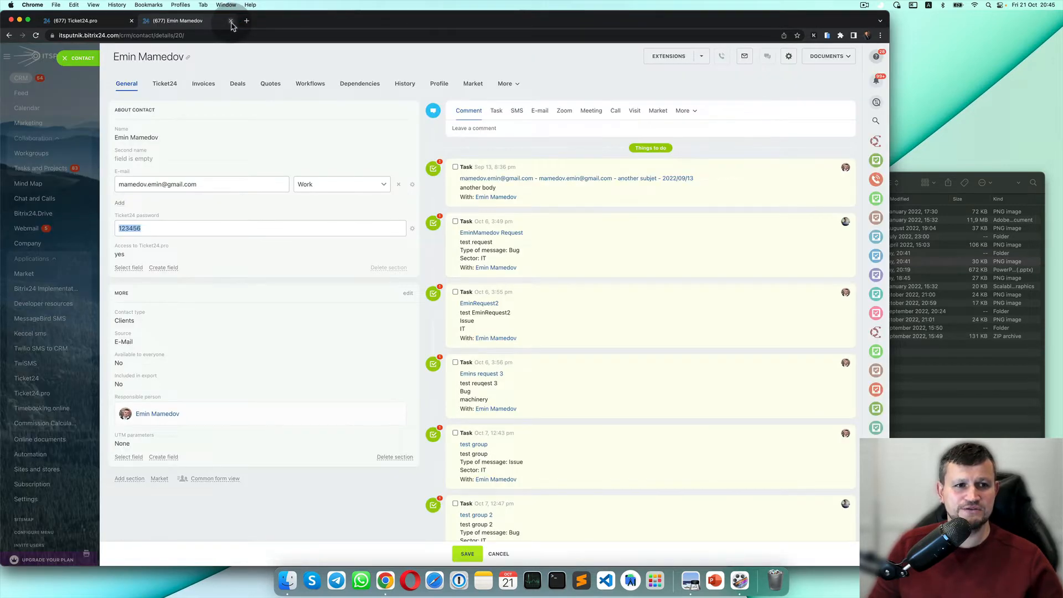
left_click(83, 21)
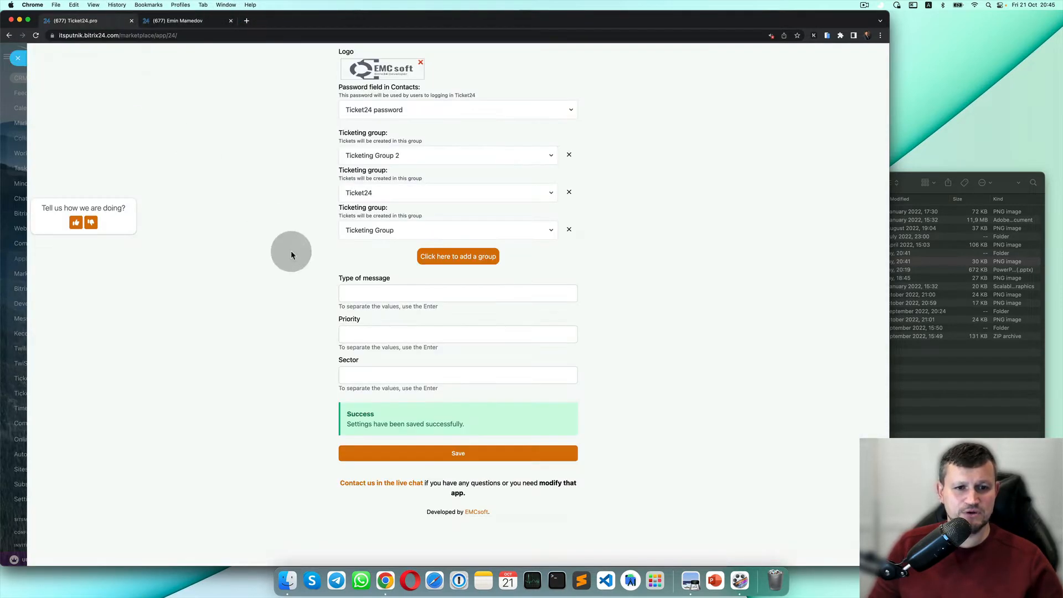
scroll(301, 297, "down", 1)
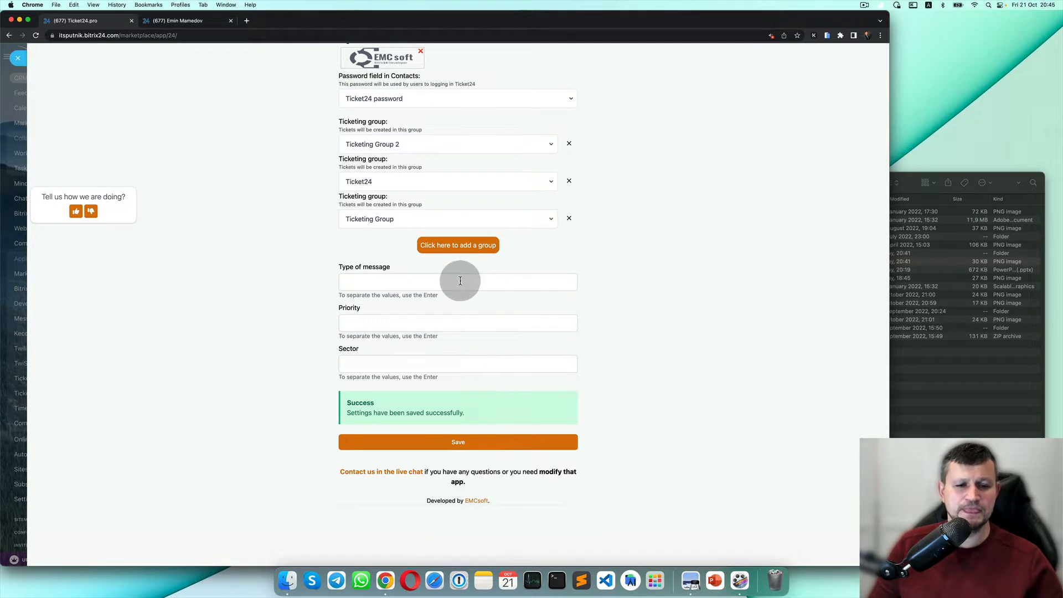
Add High and Medium as Priority values, fixing the misspelling of Medium.
left_click(432, 323)
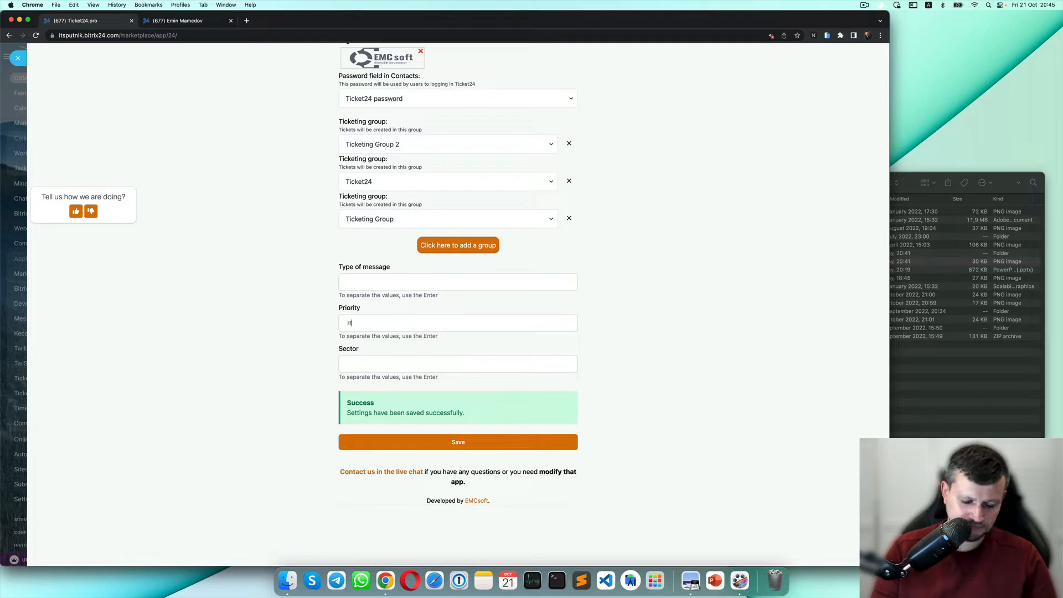
type("igh")
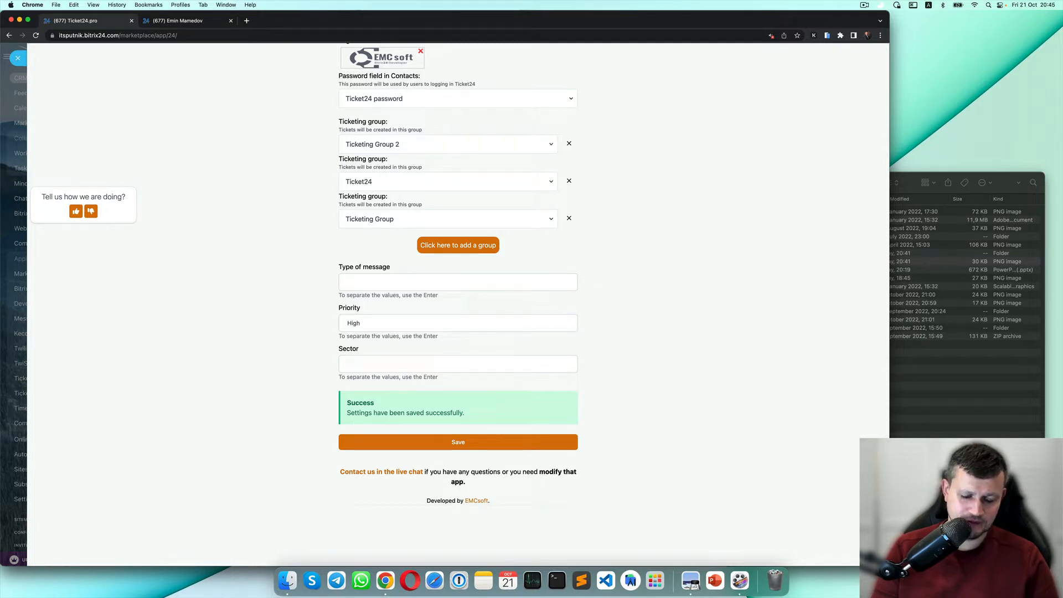
key("Return")
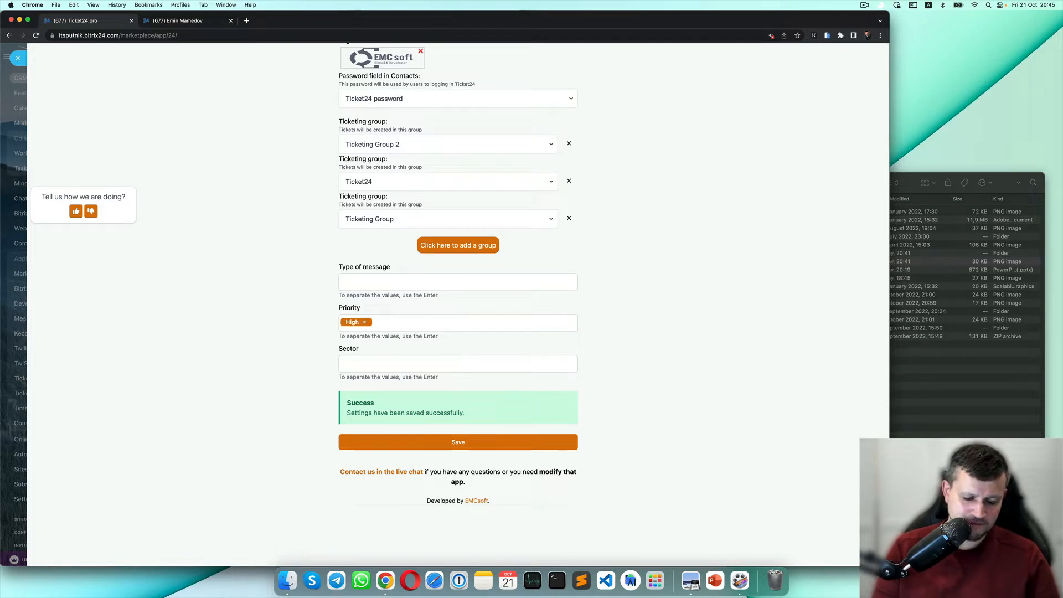
type("Med")
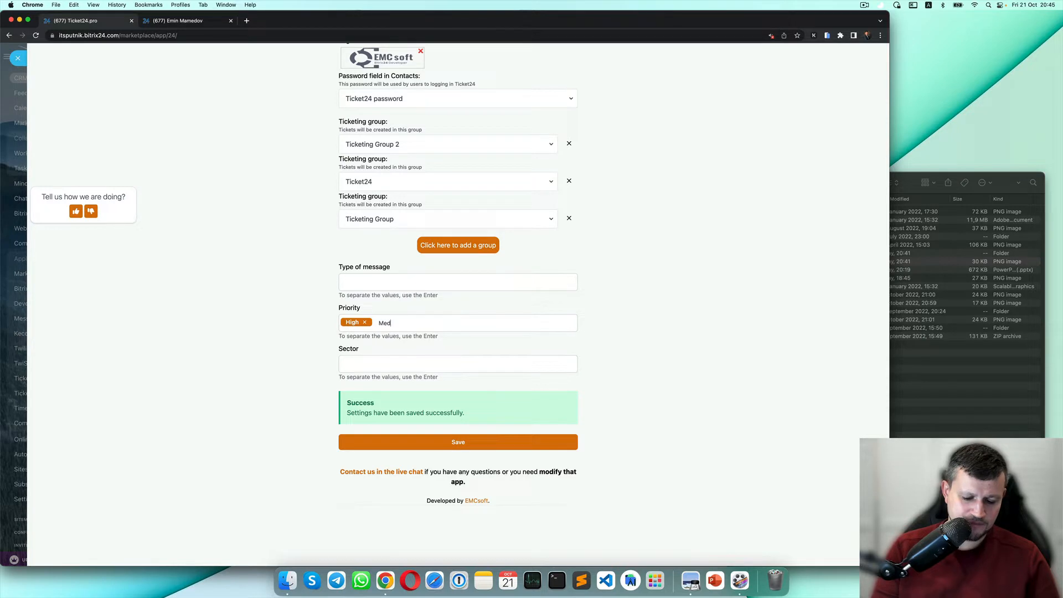
type("ieum")
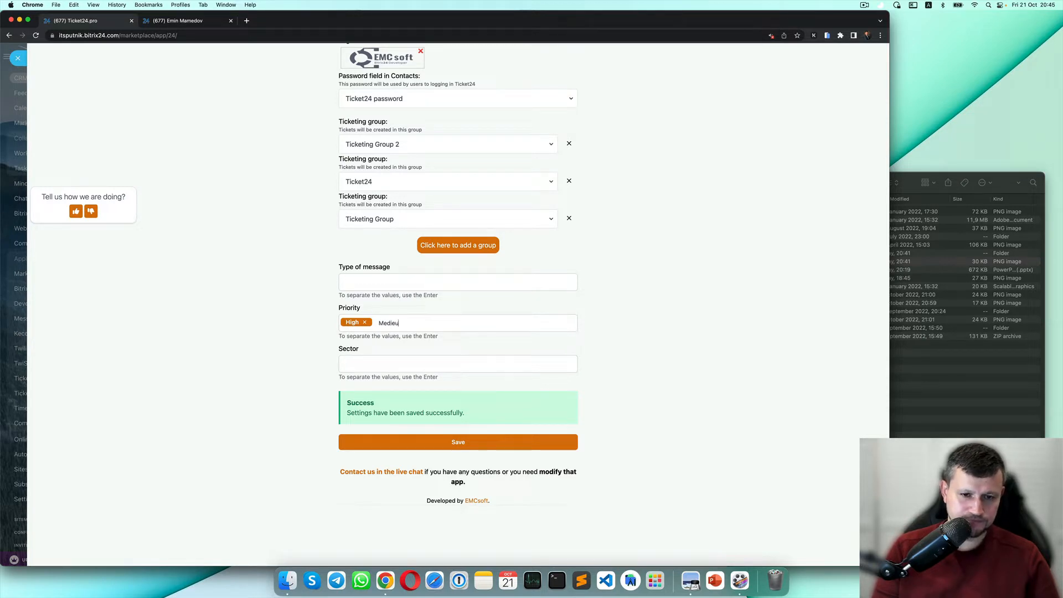
key("BackSpace")
key("BackSpace")
key("BackSpace")
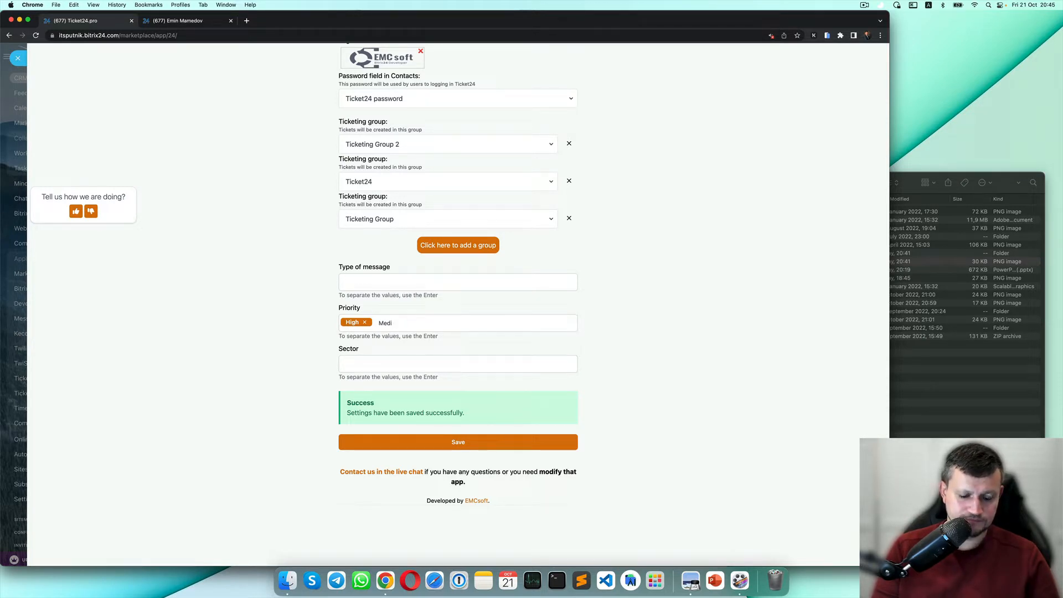
type("eum")
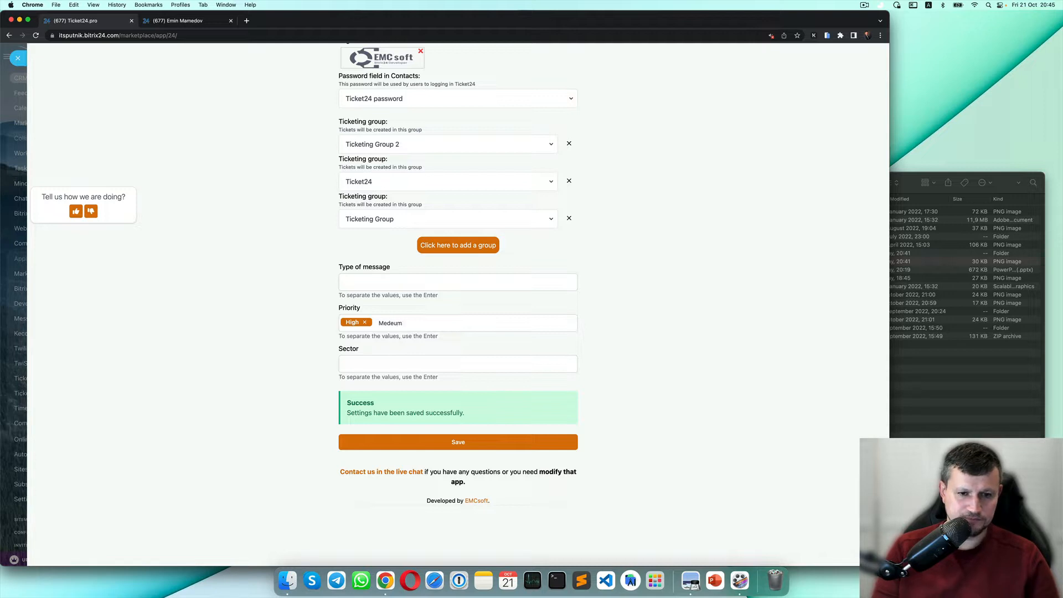
key("BackSpace")
key("BackSpace")
key("BackSpace")
type("iem")
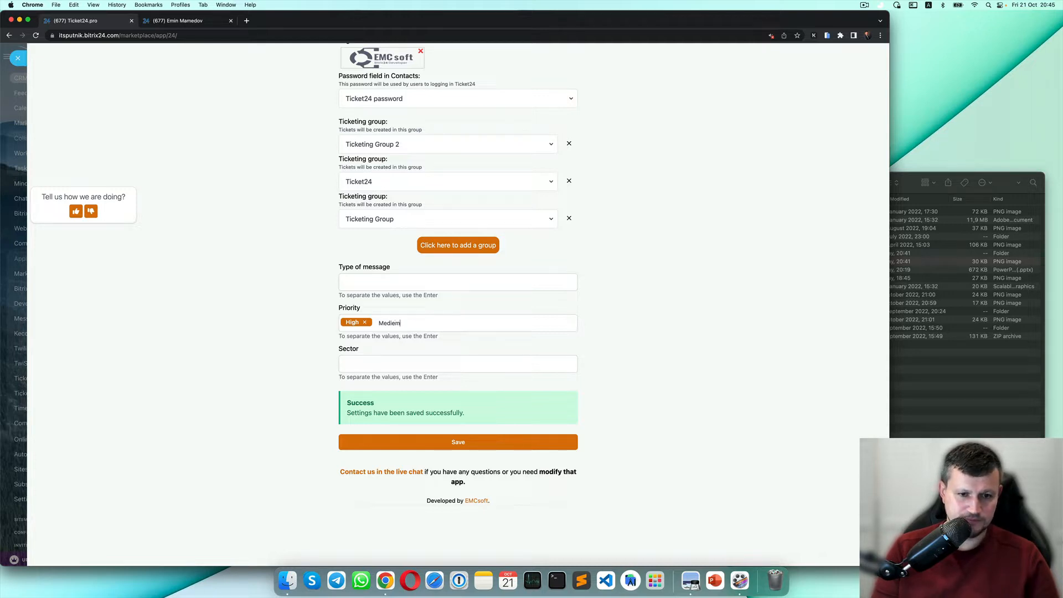
key("BackSpace")
key("BackSpace")
type("um")
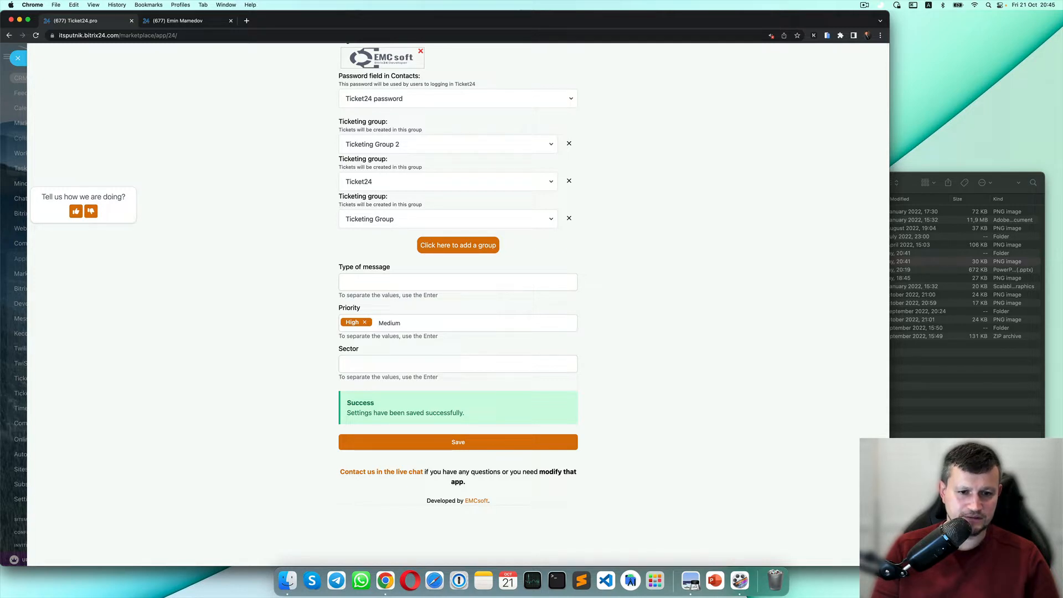
key("Return")
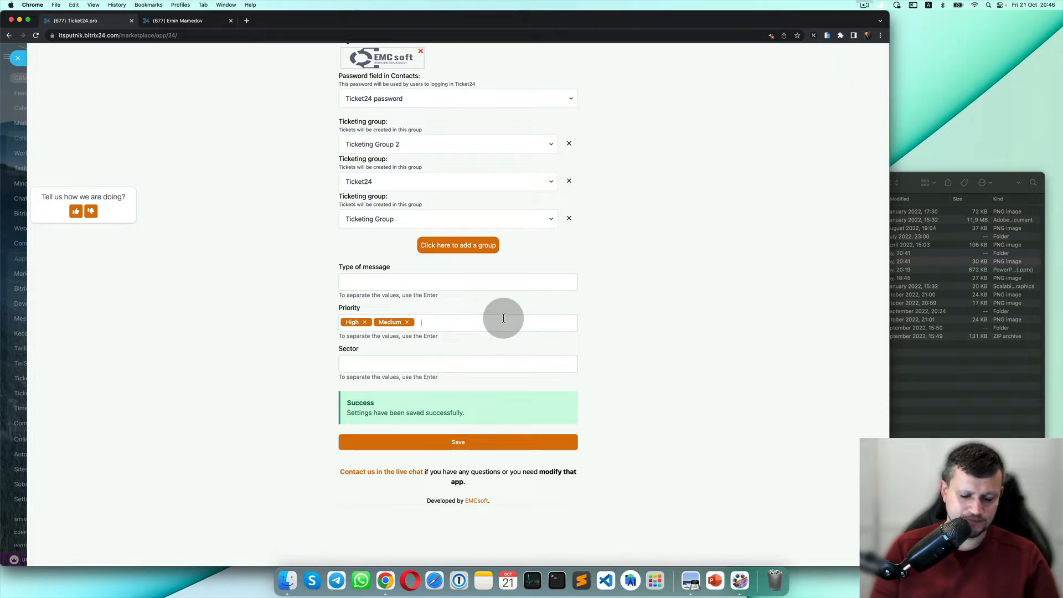
Add Low as a third Priority value and save the settings.
type("Low")
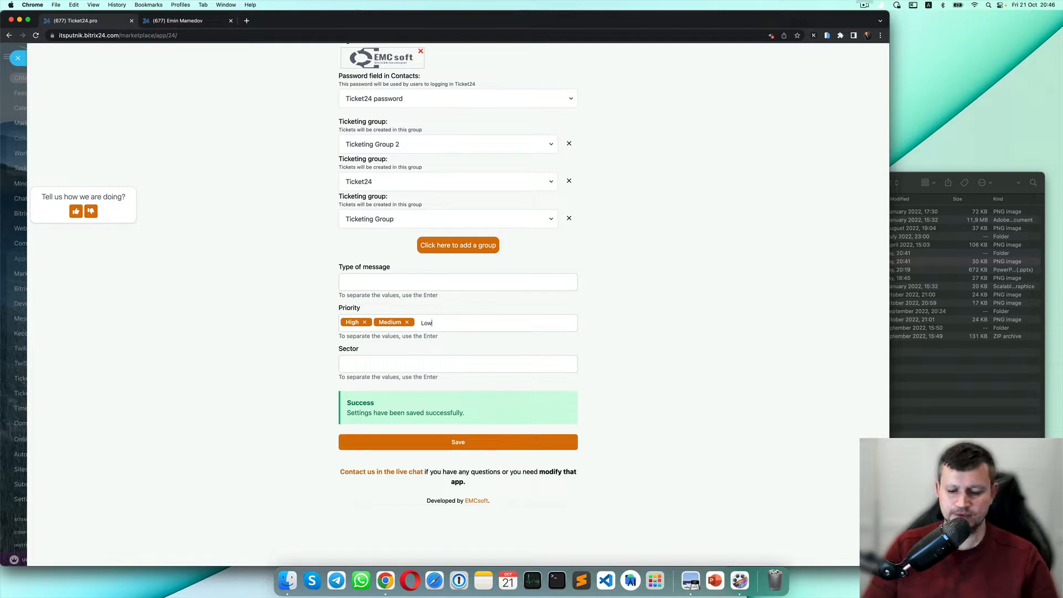
key("Return")
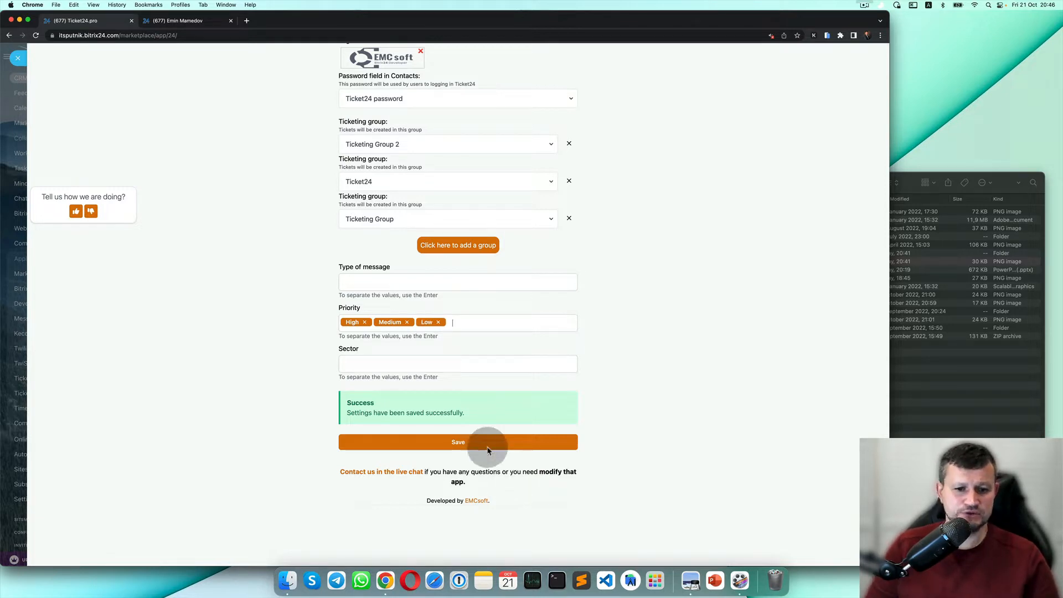
left_click(471, 444)
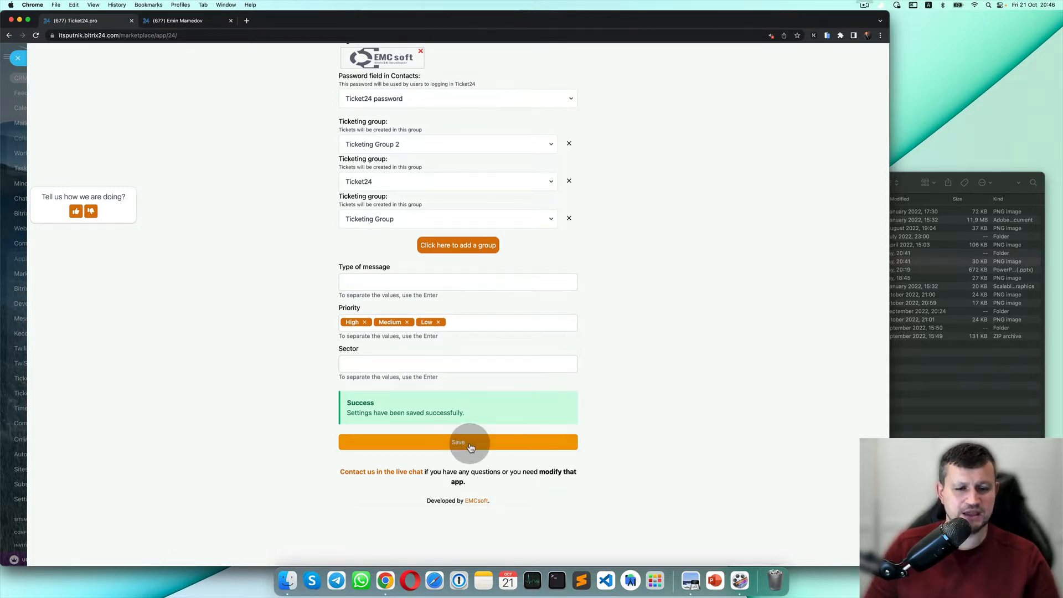
scroll(465, 133, "up", 5)
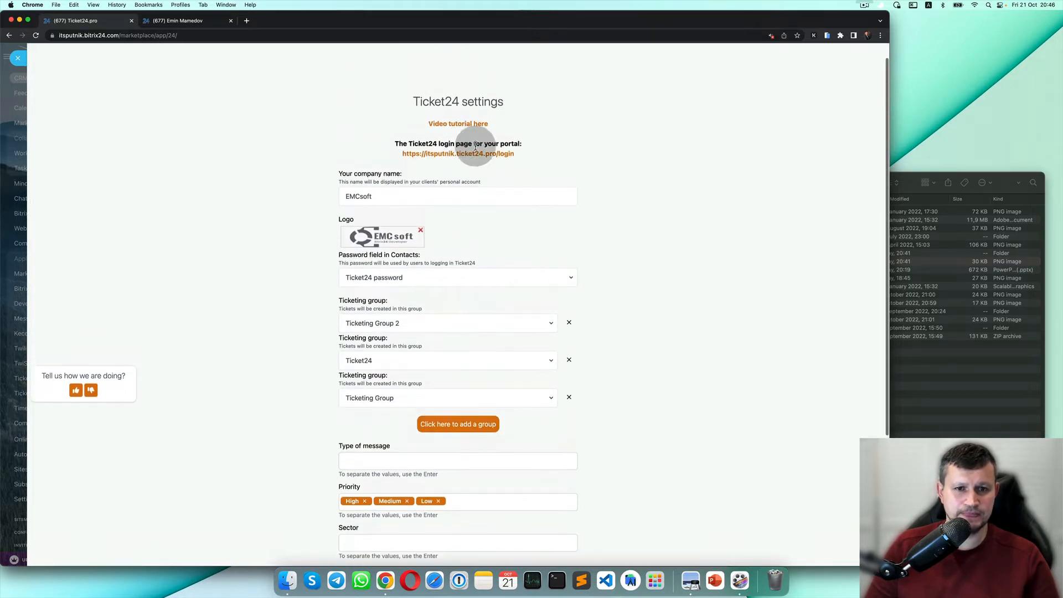
Log in to the Ticket24 portal and start a new ticket.
left_click(482, 153)
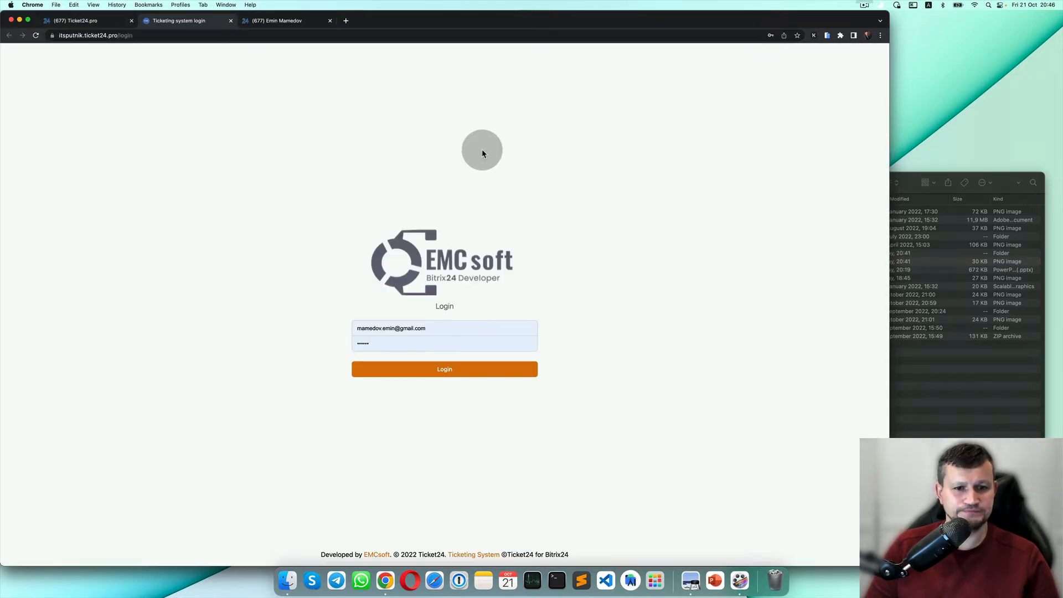
left_click(474, 370)
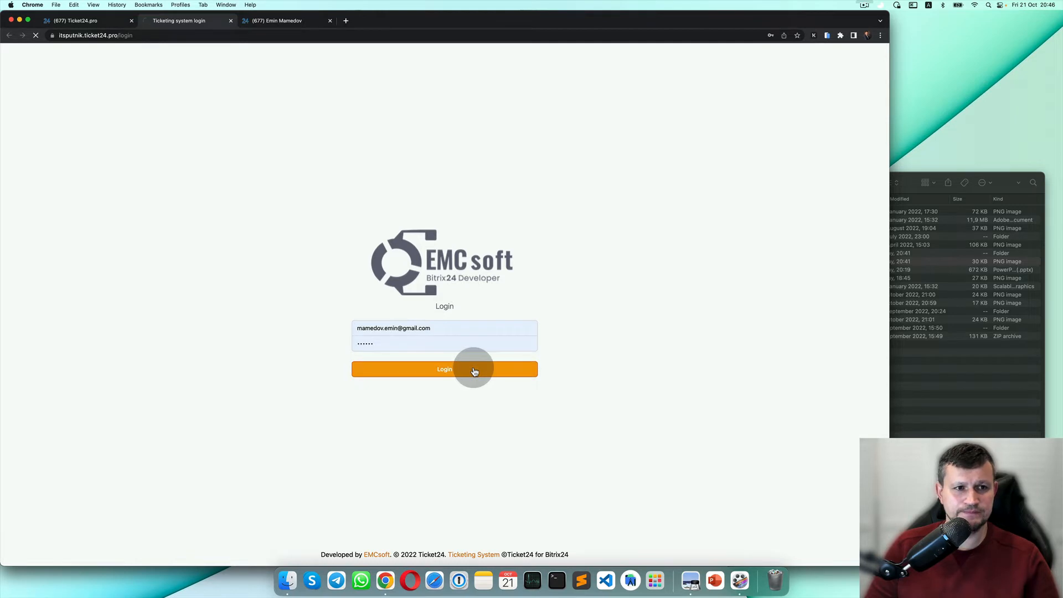
left_click(665, 95)
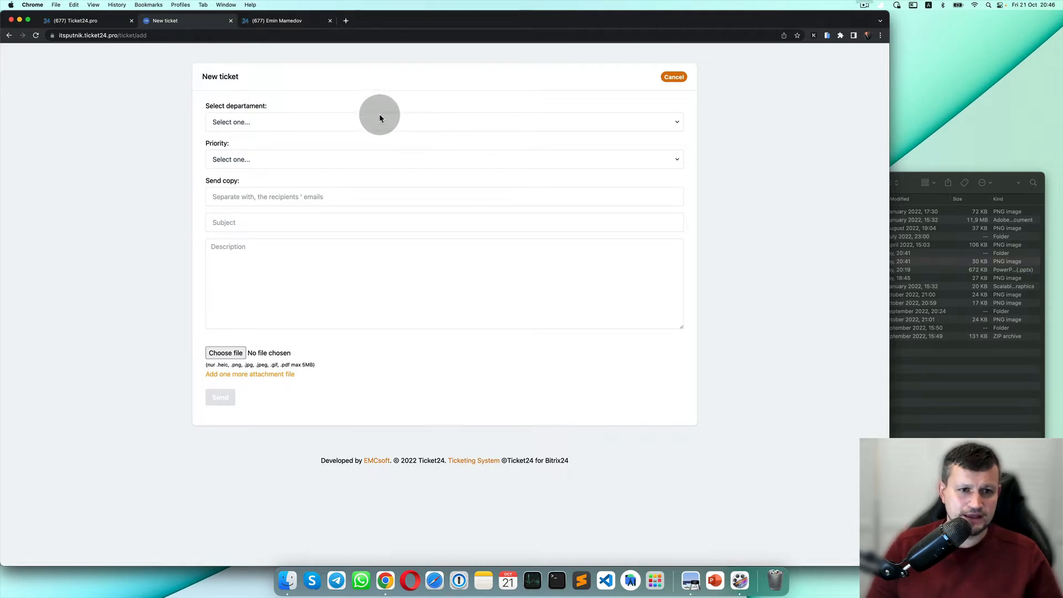
Set the ticket department to Ticket24 and the priority to Medium.
left_click(380, 118)
left_click(377, 144)
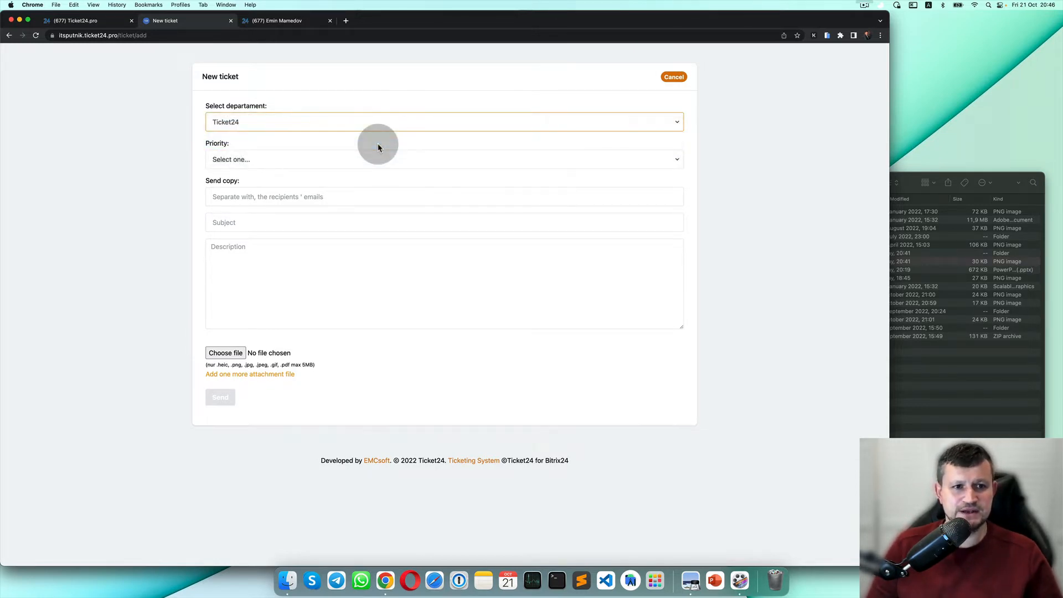
left_click(235, 160)
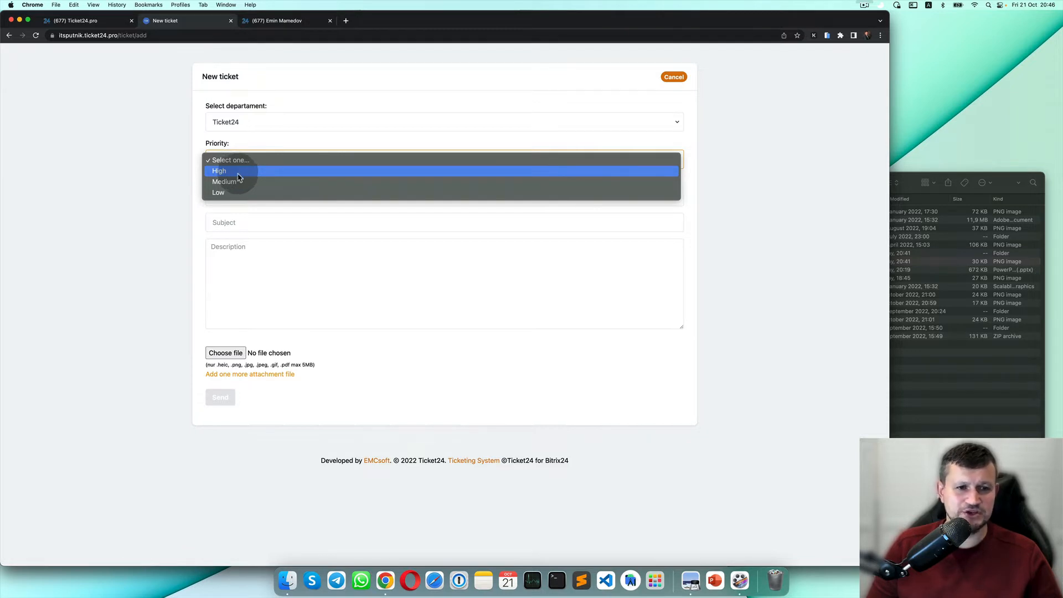
left_click(250, 187)
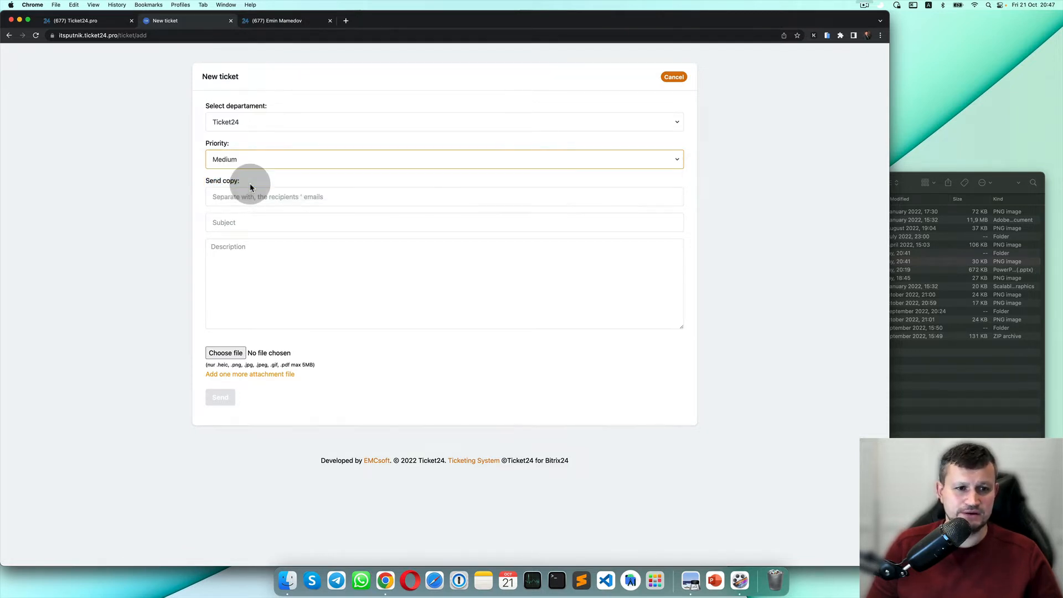
Close the unfinished ticket and add BugFixing as a Ticket24 message type.
left_click(231, 21)
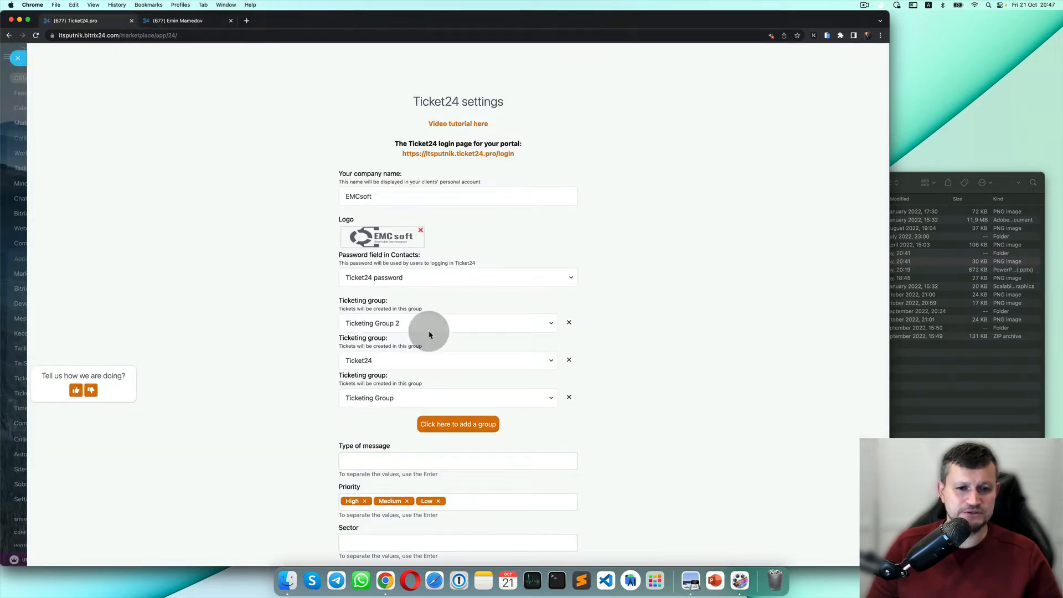
scroll(440, 338, "down", 5)
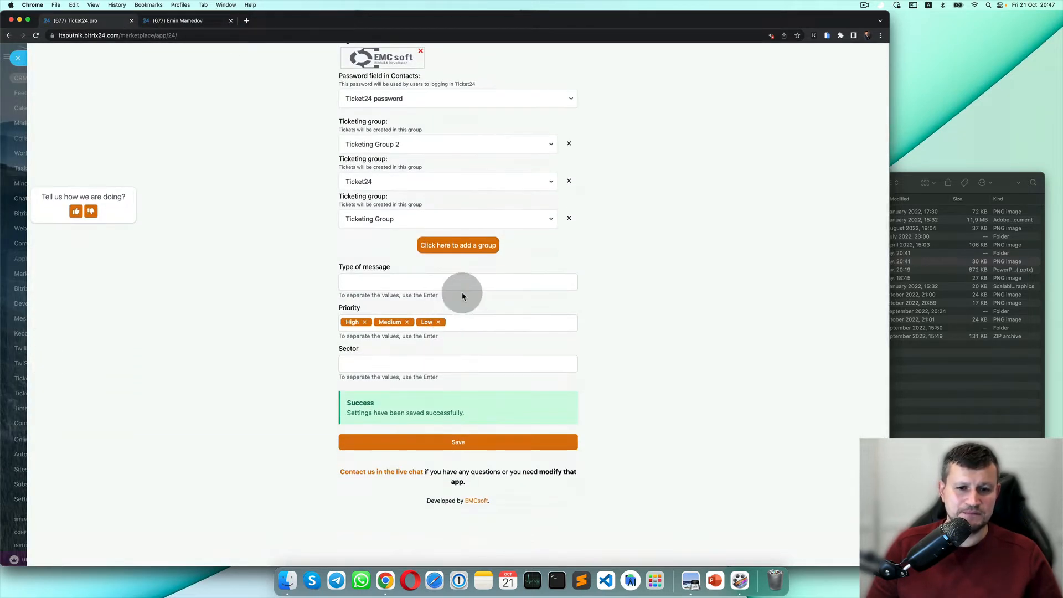
left_click(495, 283)
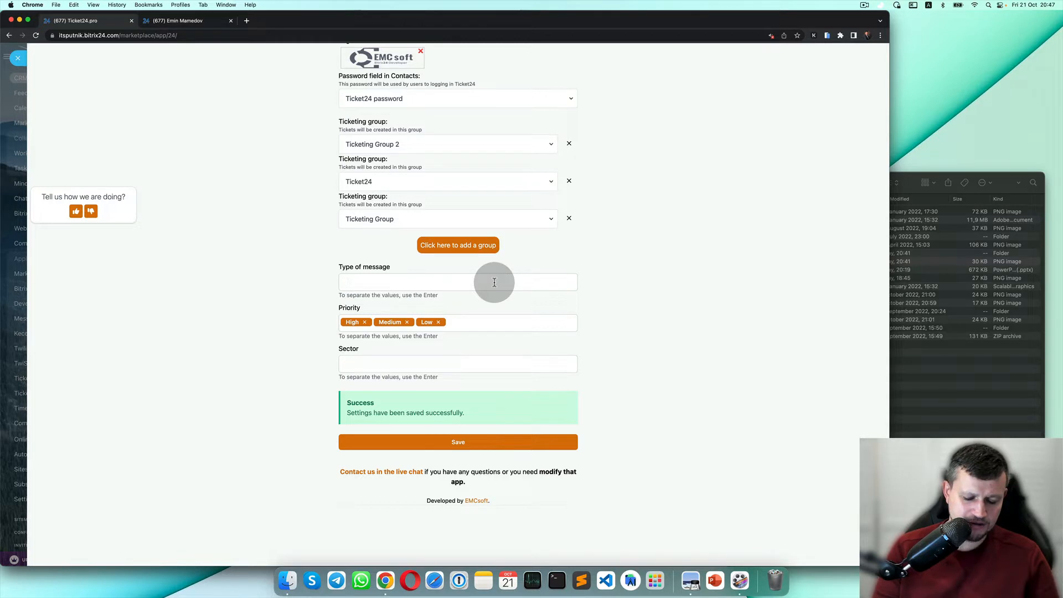
type("Bug")
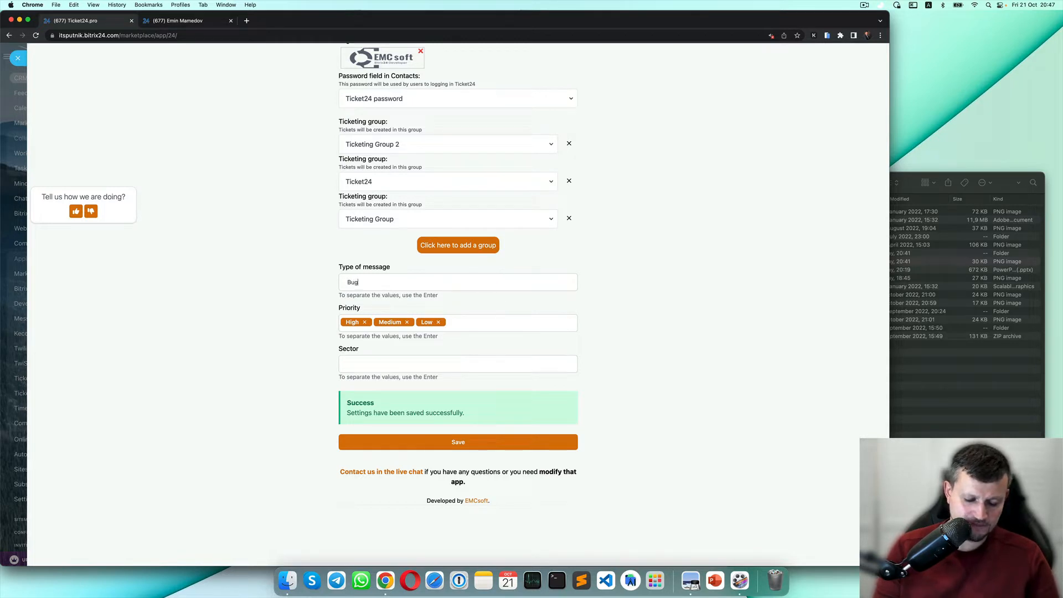
type("Fixing")
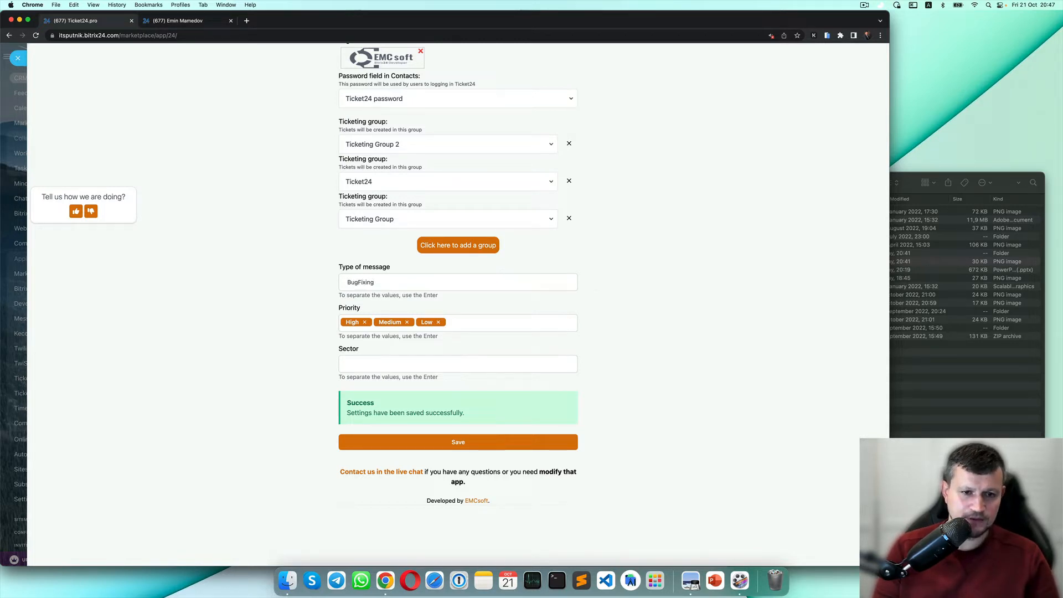
key("Return")
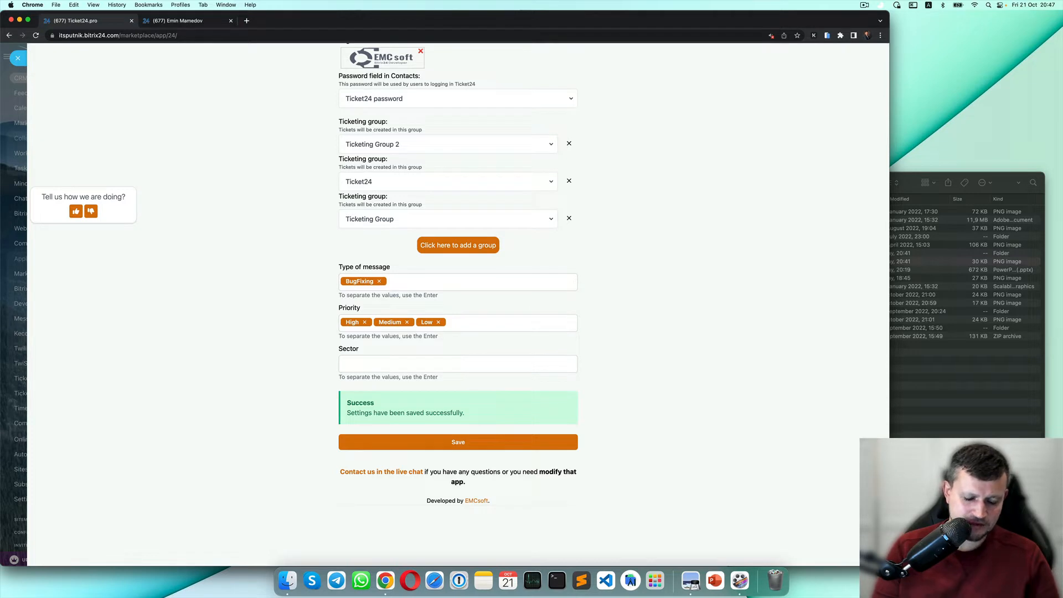
Add GeneralQuestion as a second message type and save the Ticket24 settings.
type("General")
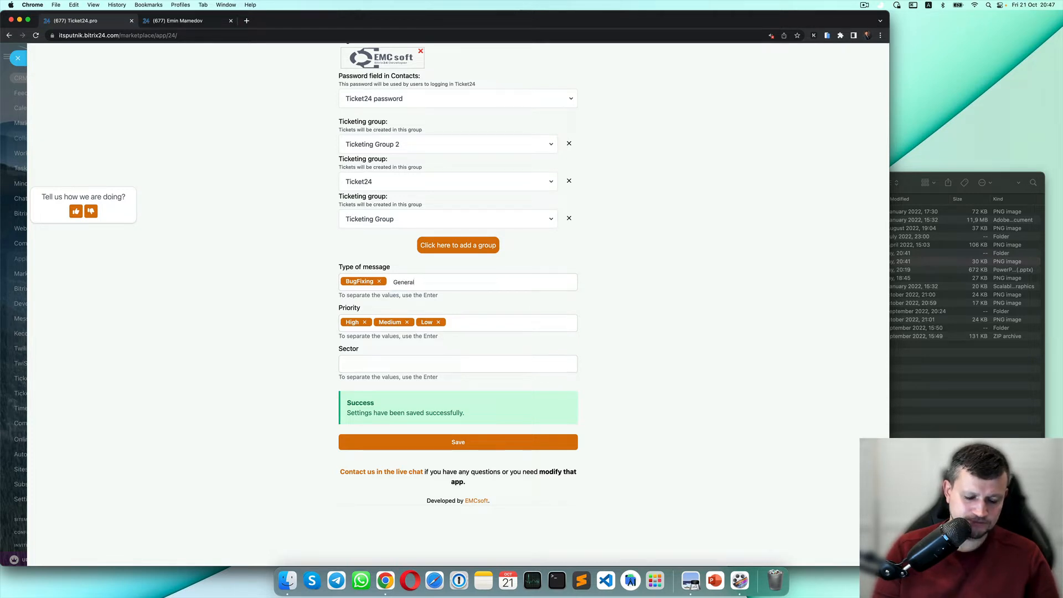
type("Que")
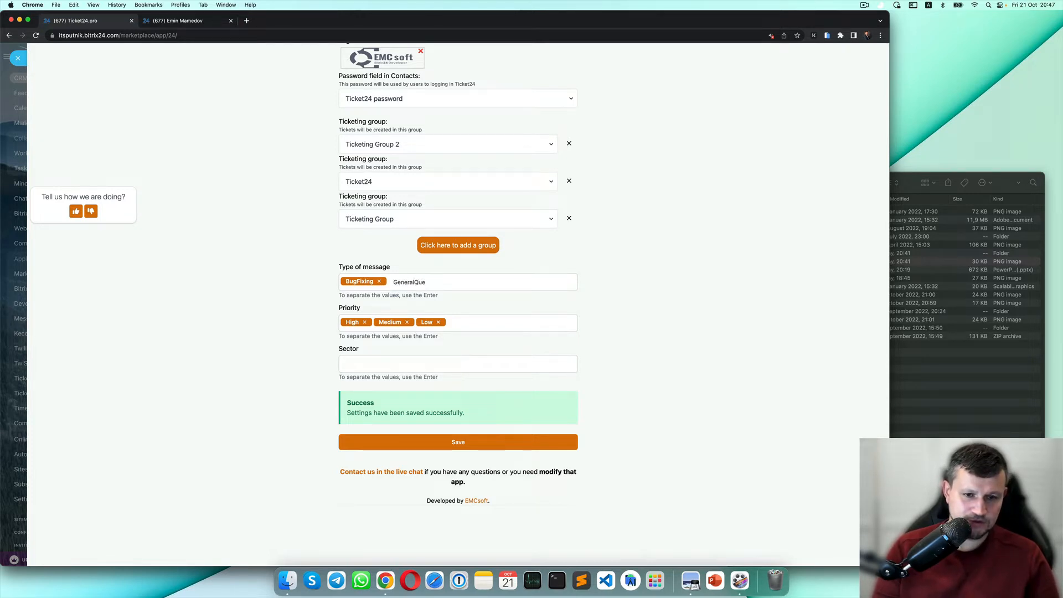
type("rtion")
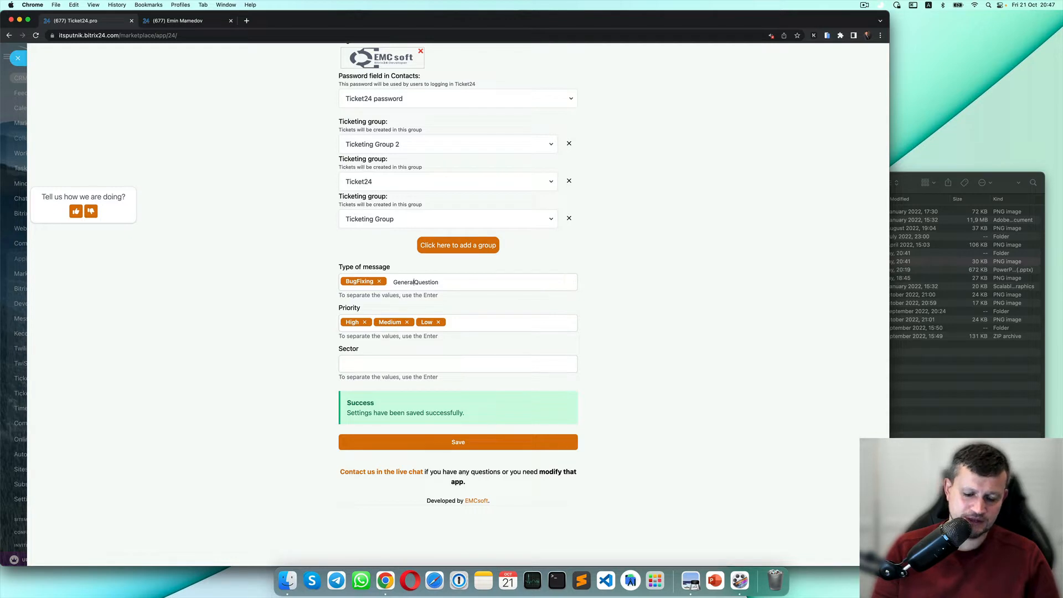
type("_")
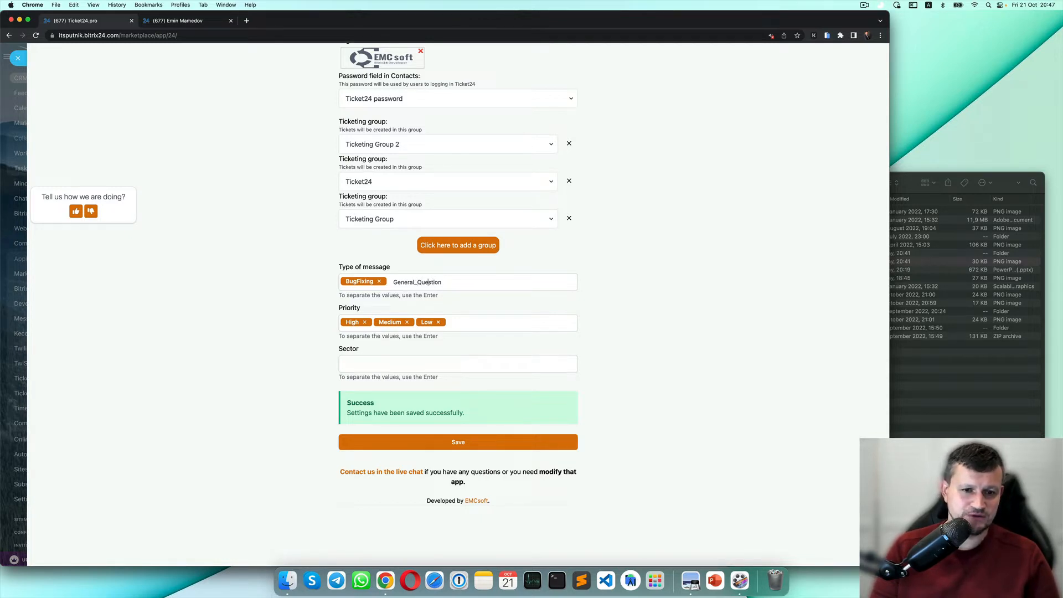
key("BackSpace")
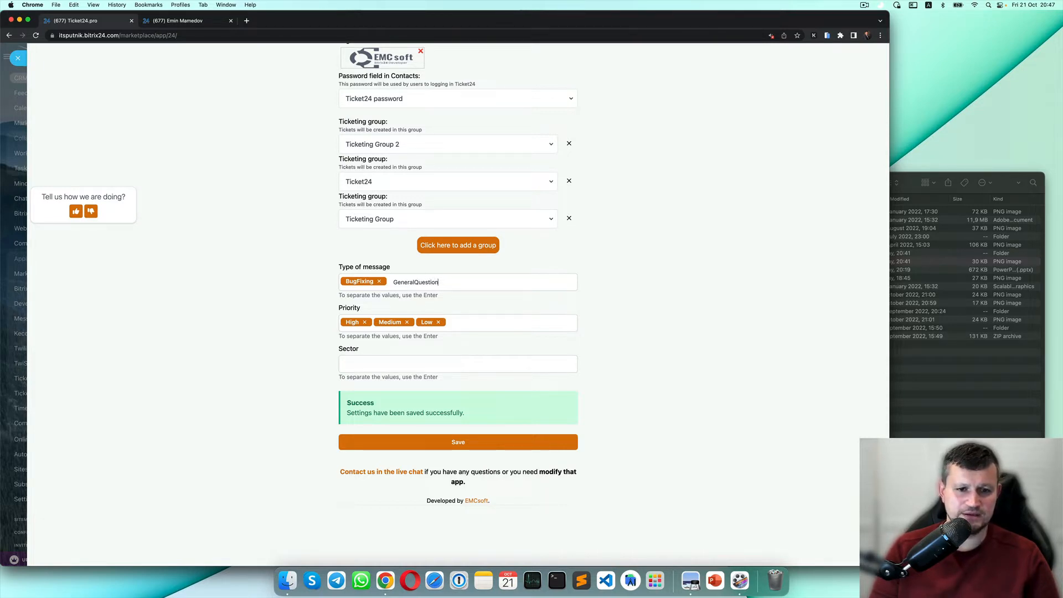
key("Return")
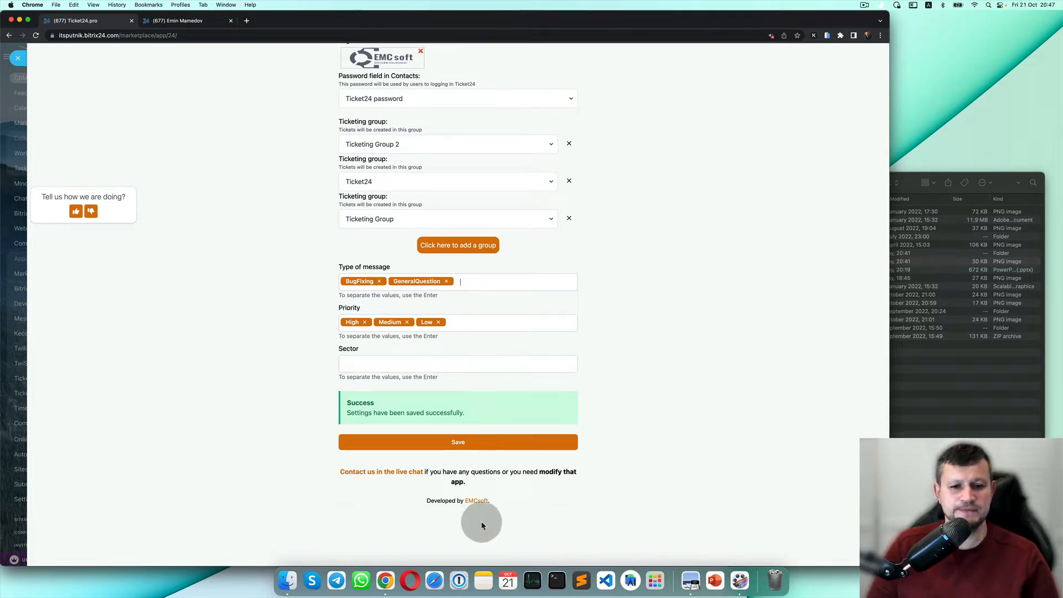
left_click(515, 443)
Log in to the Ticket24 portal again and start a new ticket.
scroll(513, 415, "up", 5)
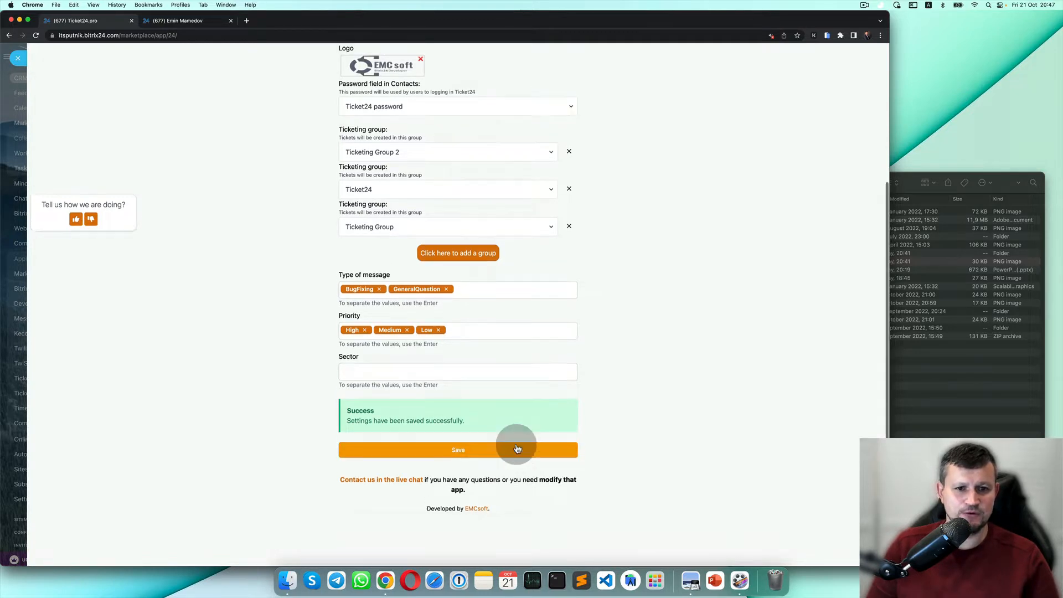
left_click(482, 128)
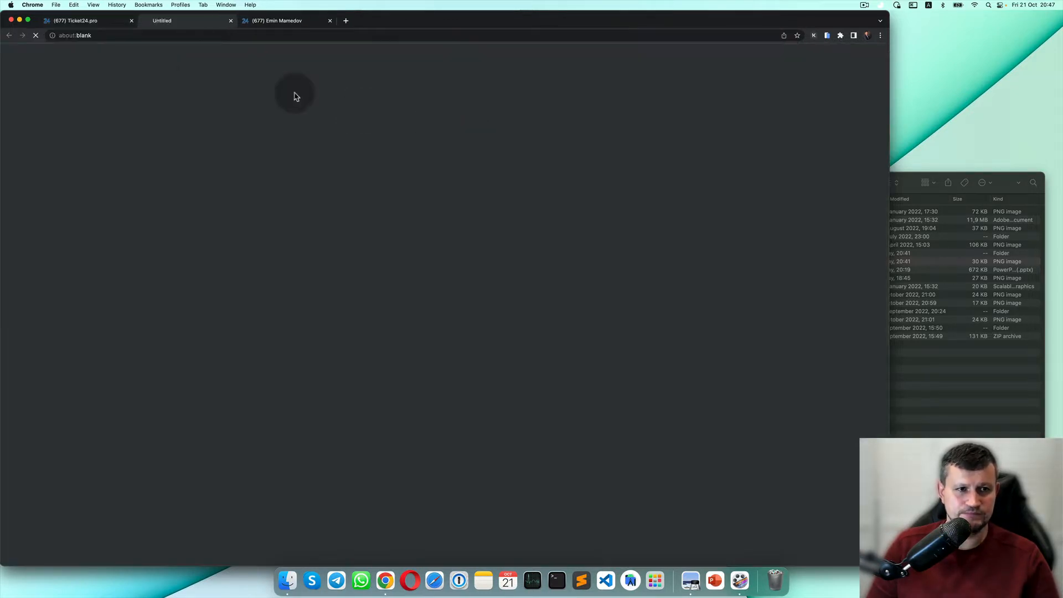
left_click(483, 373)
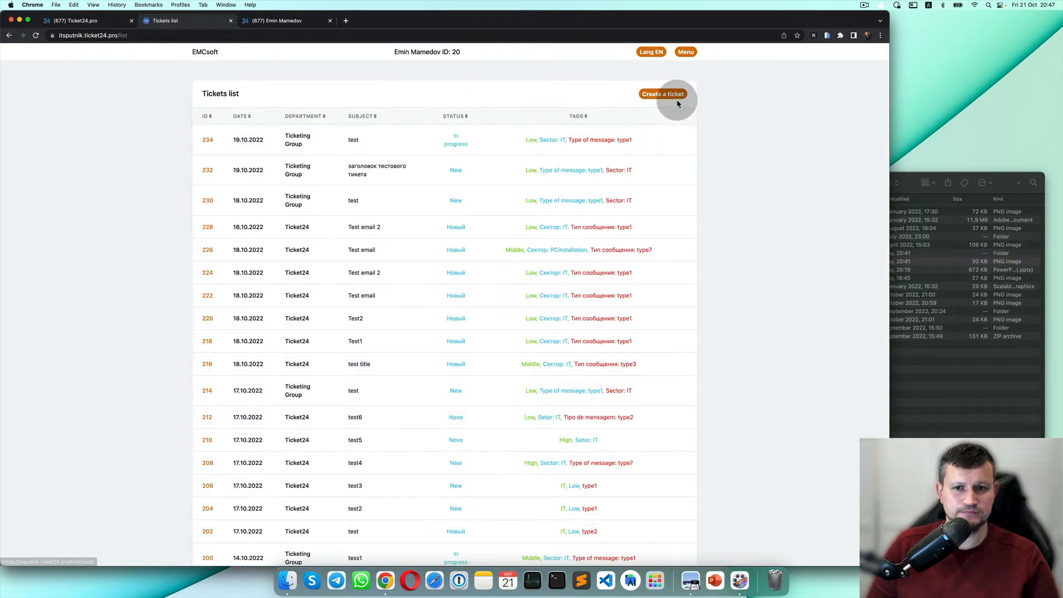
left_click(677, 95)
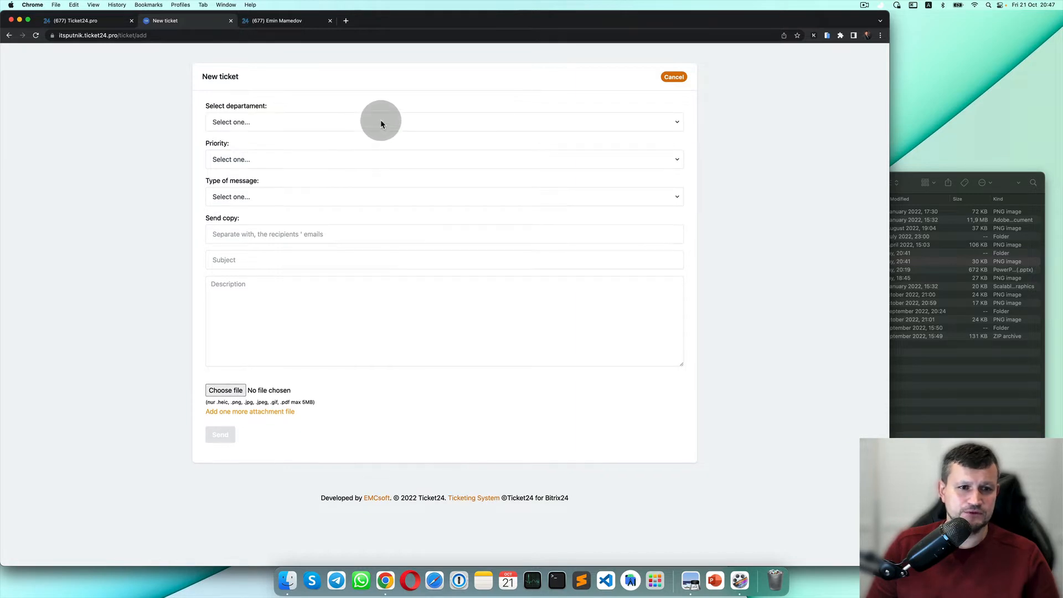
Pick Ticketing Group, Medium priority and BugFixing type, then close the ticket form.
left_click(382, 122)
left_click(380, 155)
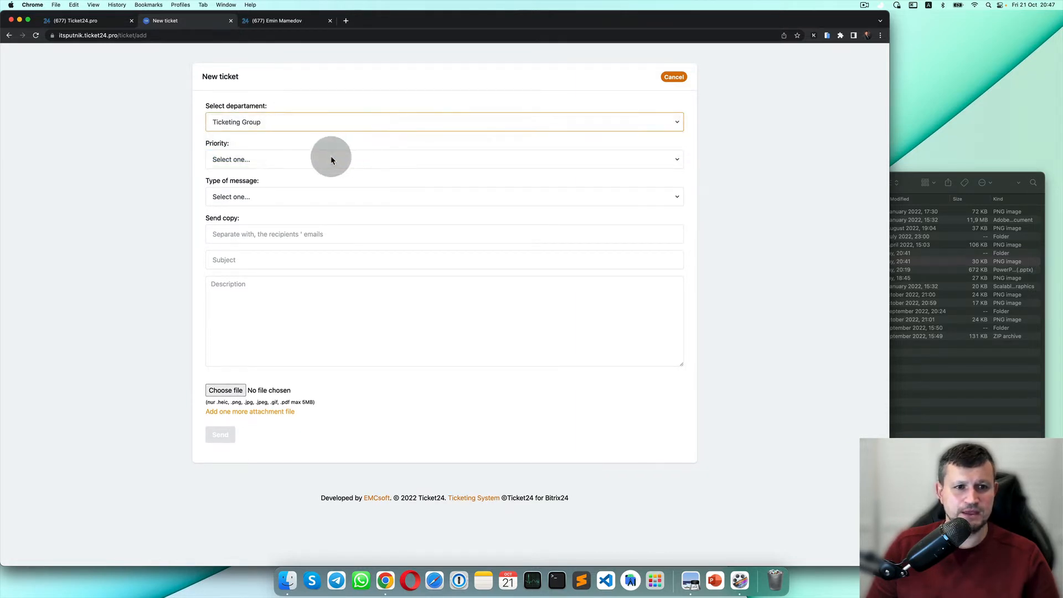
left_click(331, 160)
left_click(327, 181)
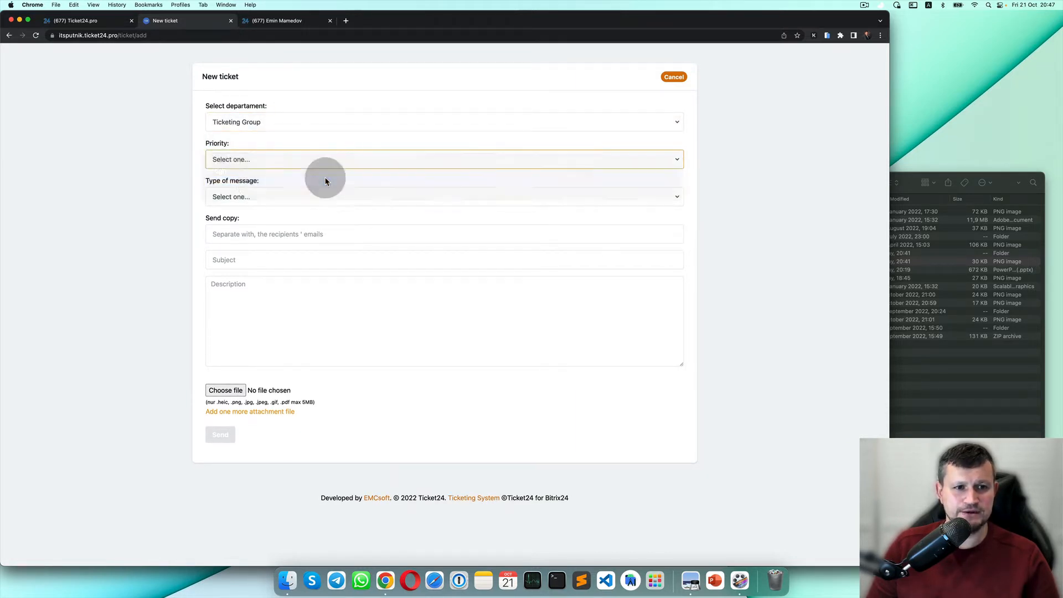
left_click(256, 197)
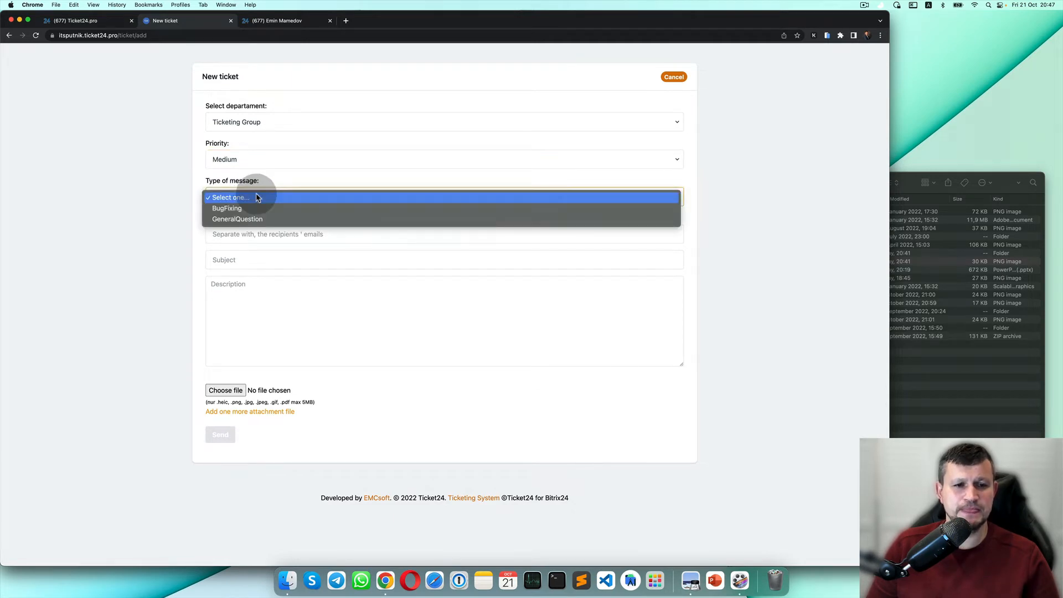
left_click(255, 209)
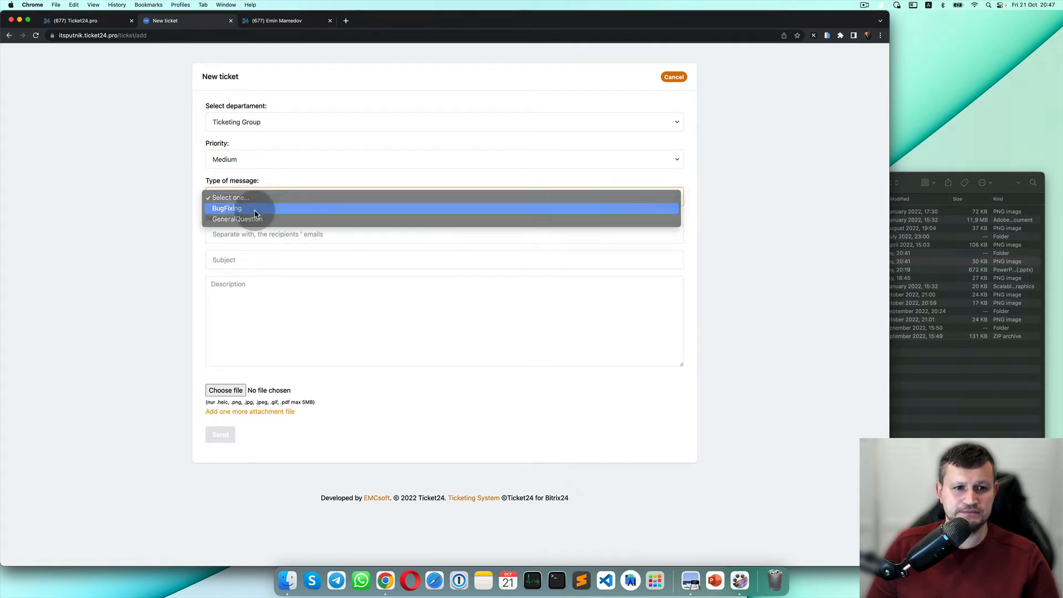
left_click(230, 21)
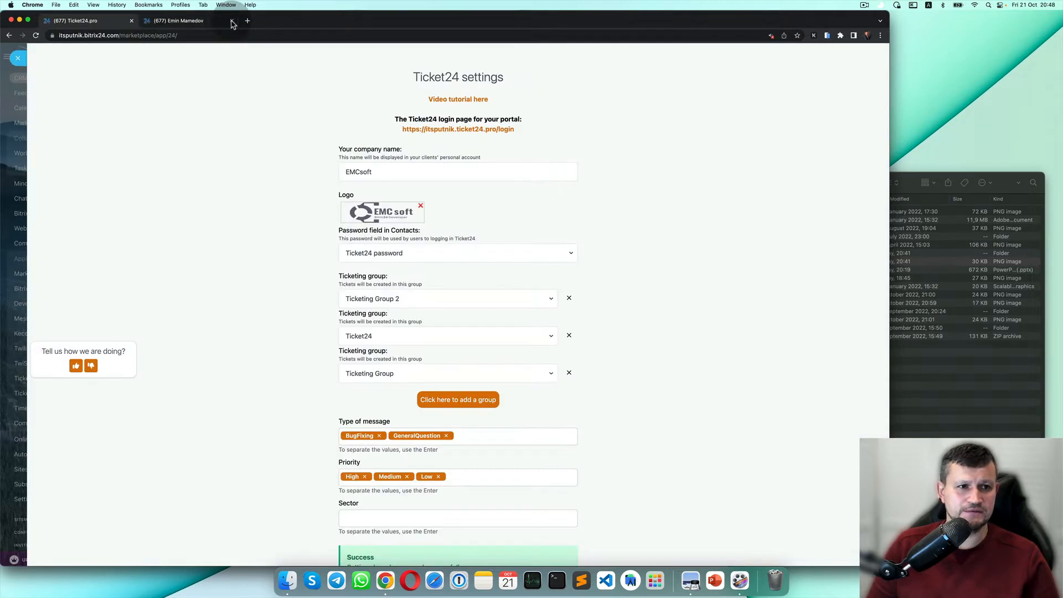
Enter Accounting and Production as new Sector options in the Ticket24 settings.
scroll(387, 370, "down", 3)
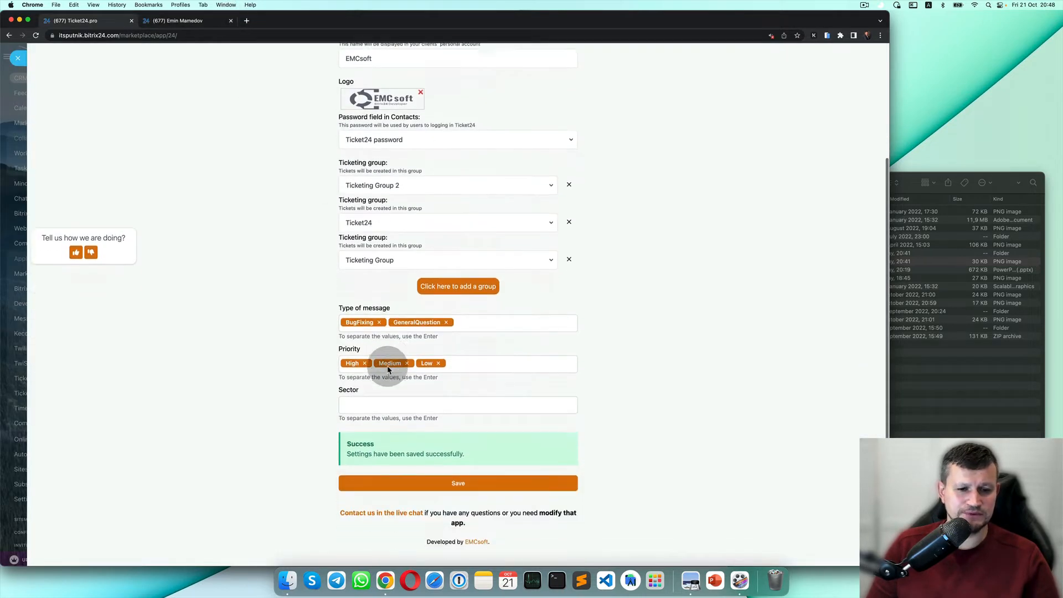
left_click(381, 394)
type("A")
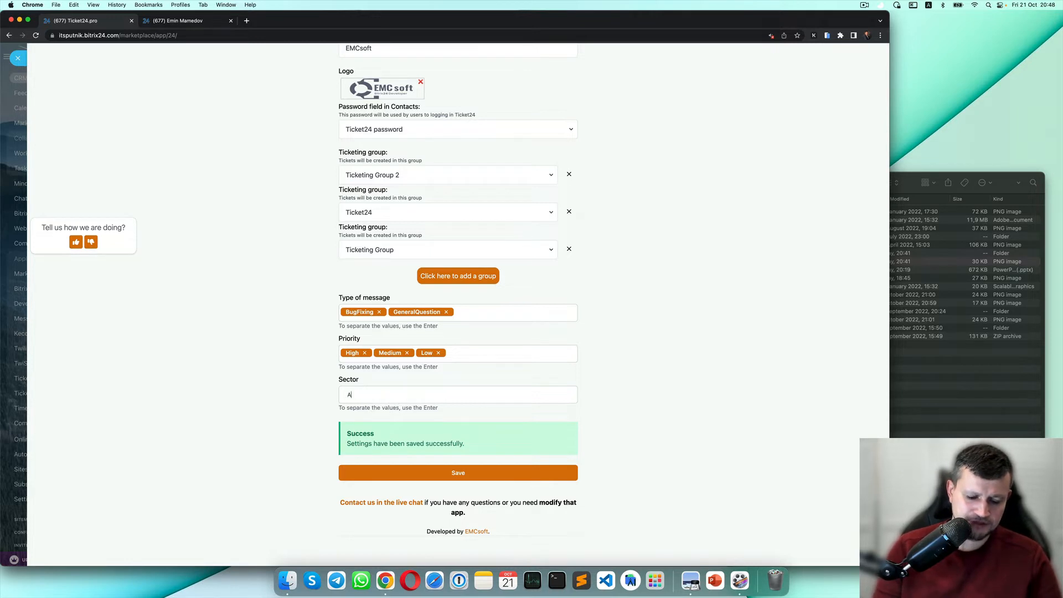
type("ccount")
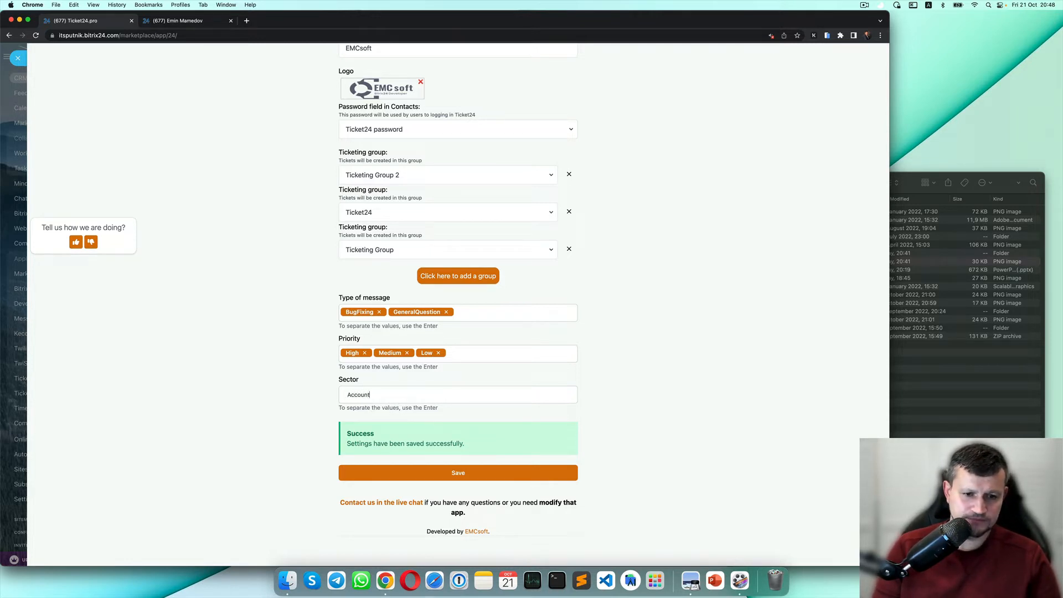
type("ing")
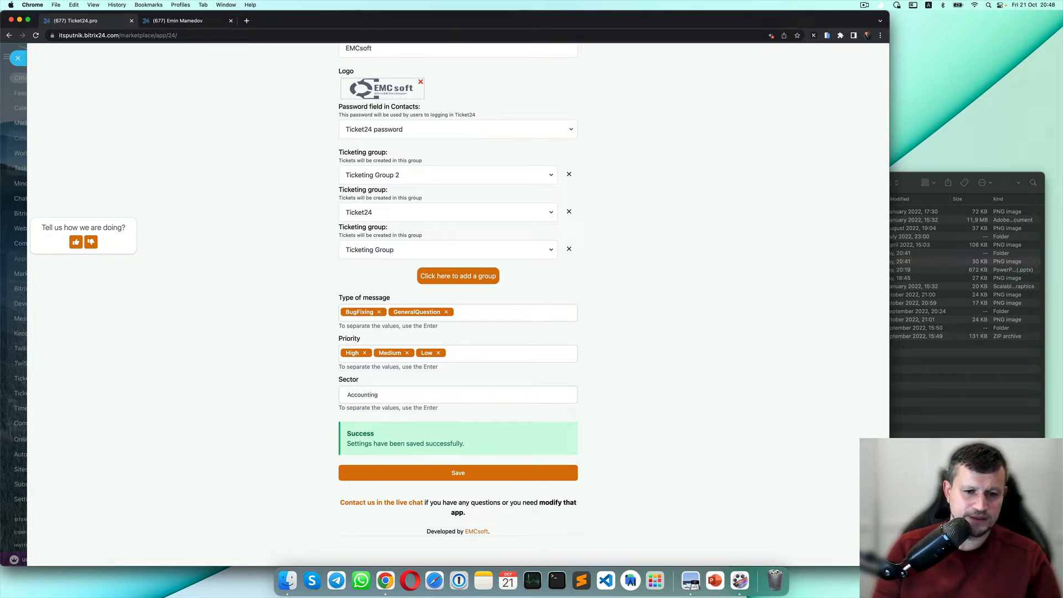
key("Return")
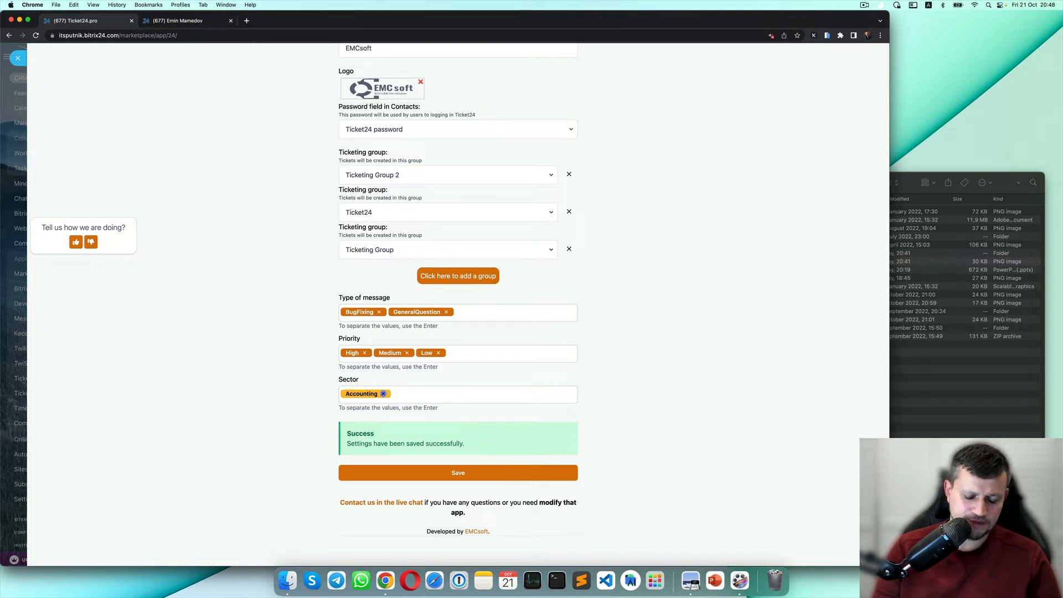
type("Production")
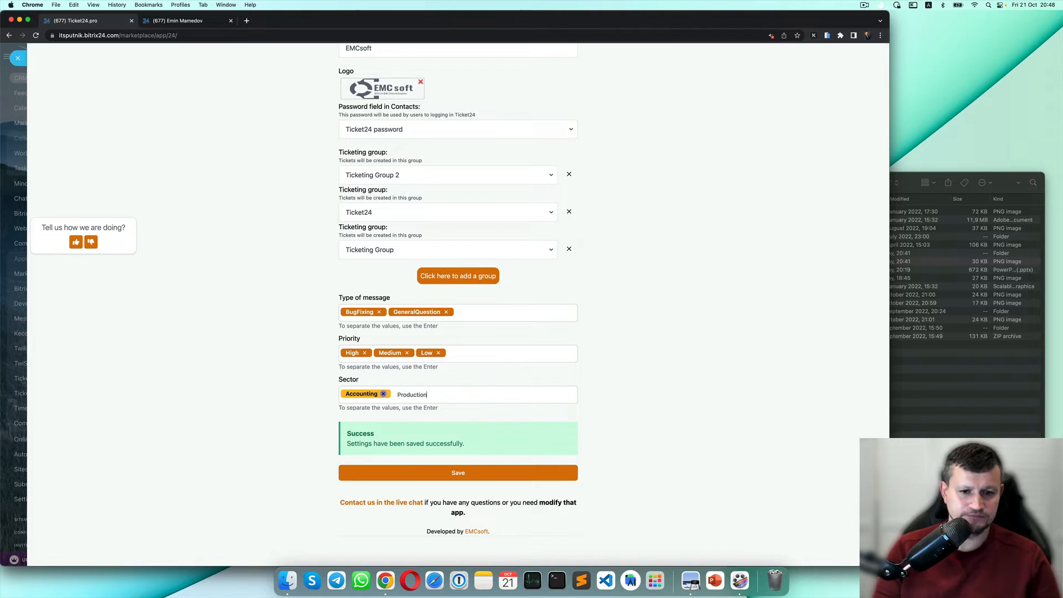
key("Return")
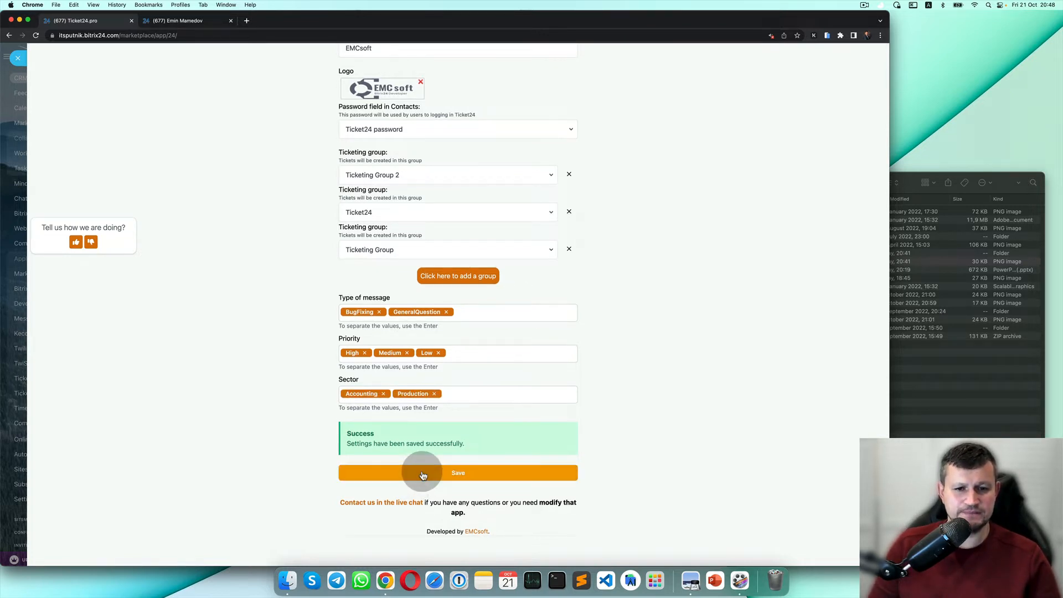
scroll(434, 123, "up", 5)
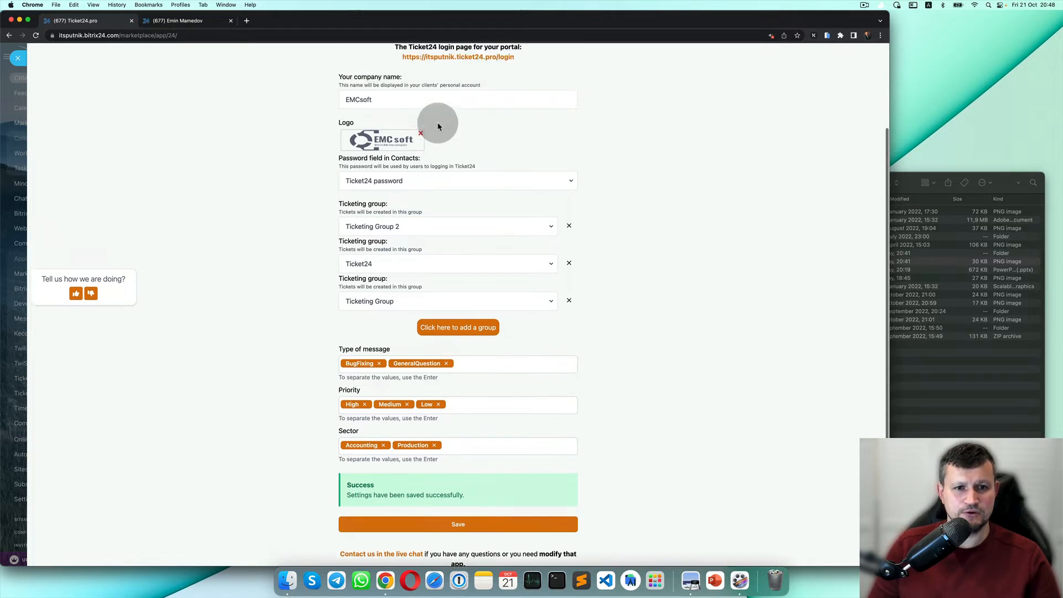
Log in to the Ticket24 client portal and start a new ticket.
left_click(458, 148)
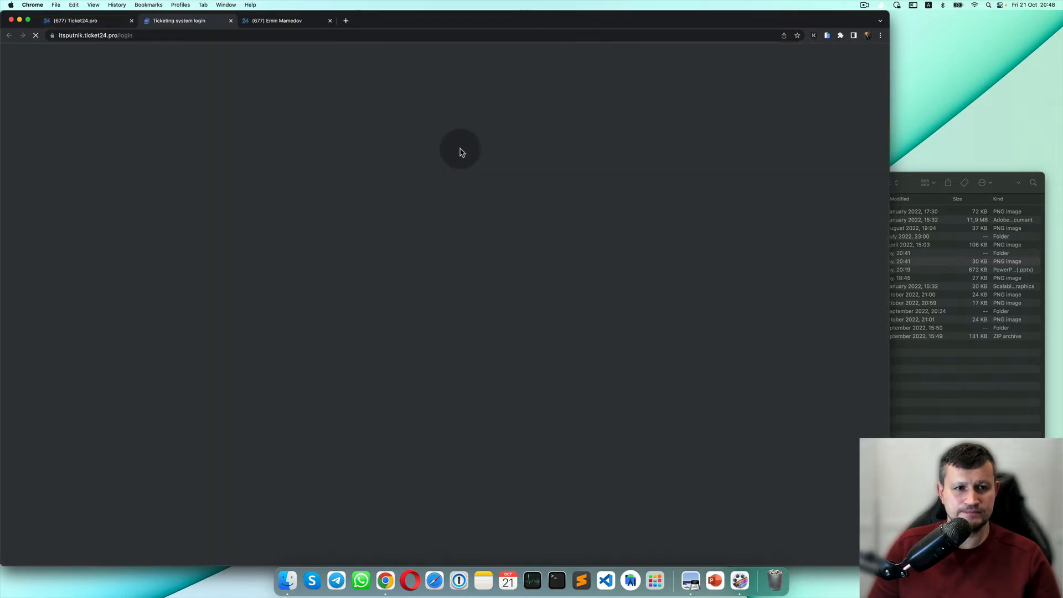
left_click(492, 372)
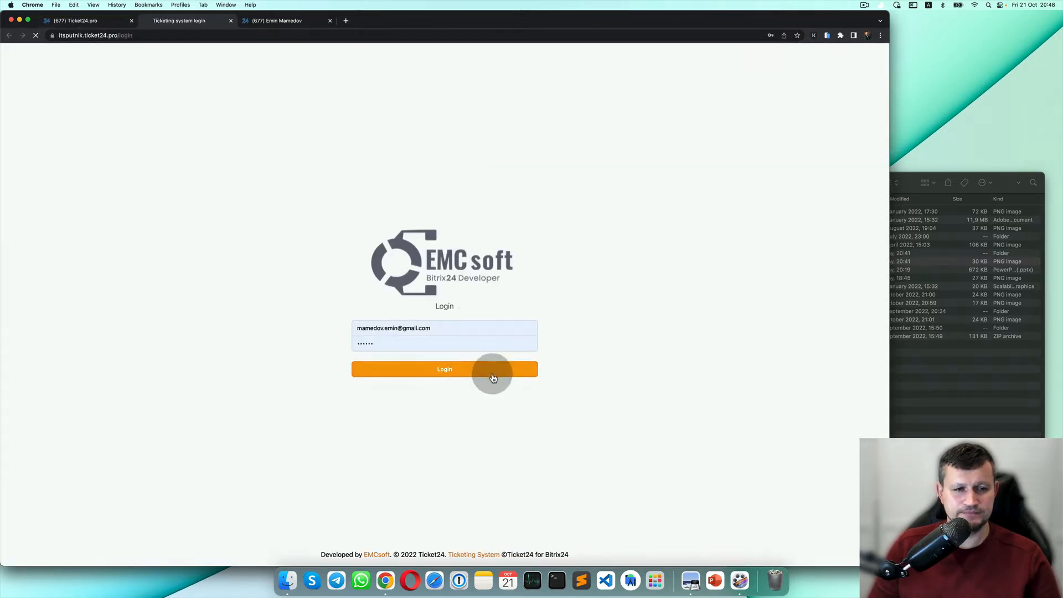
left_click(676, 98)
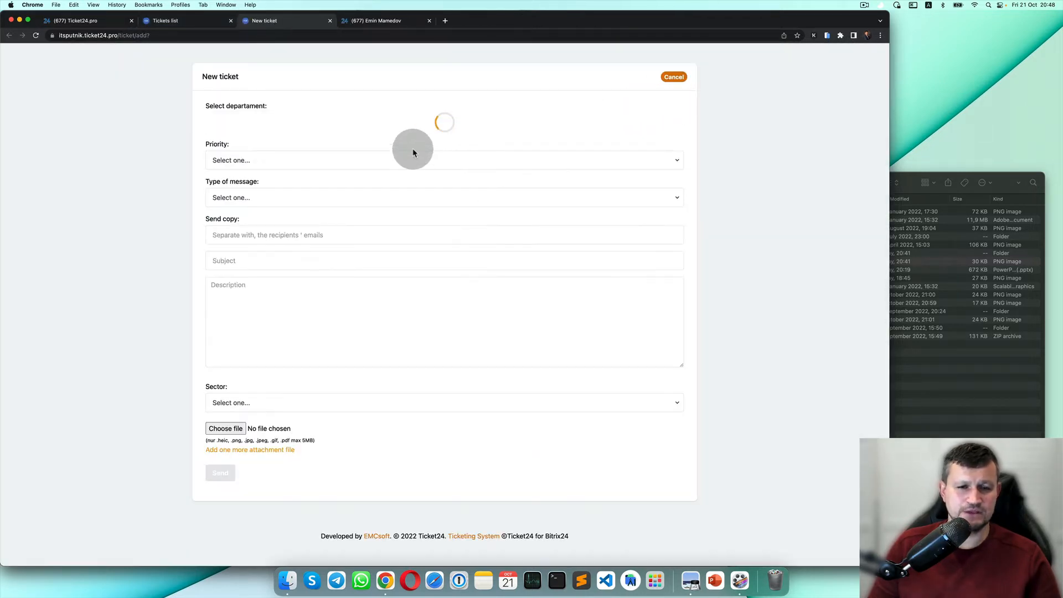
Fill the ticket with Ticket24 department, Medium priority, BugFixing type and Accounting sector.
left_click(326, 122)
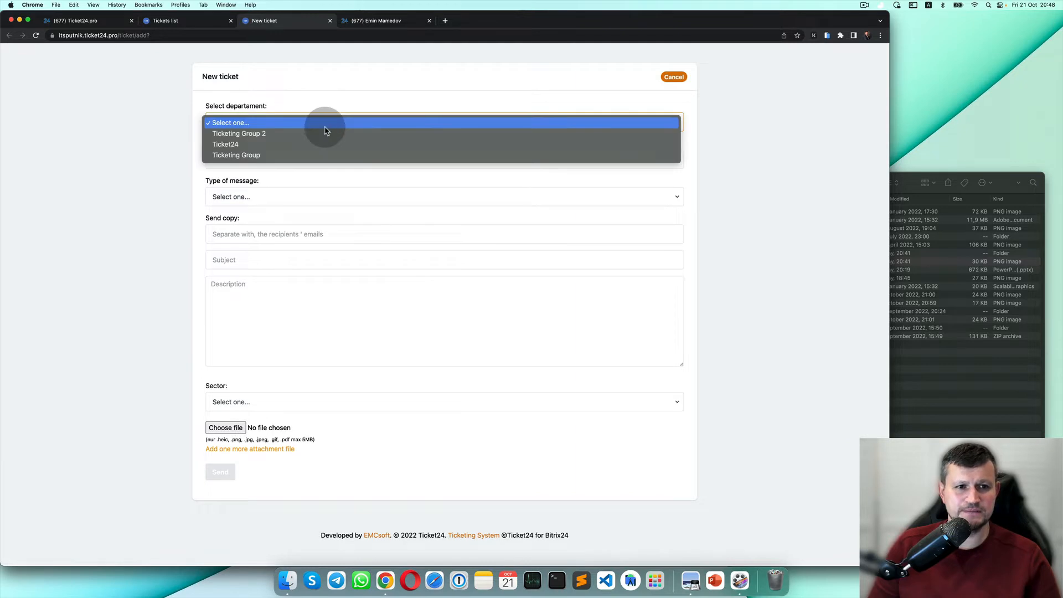
left_click(327, 145)
left_click(325, 159)
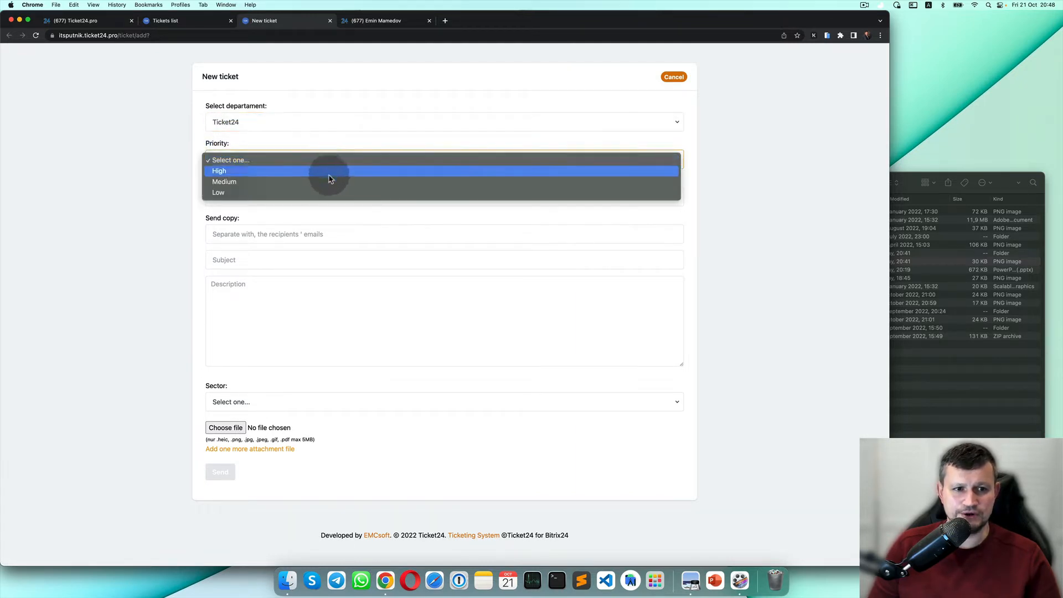
left_click(331, 182)
left_click(294, 197)
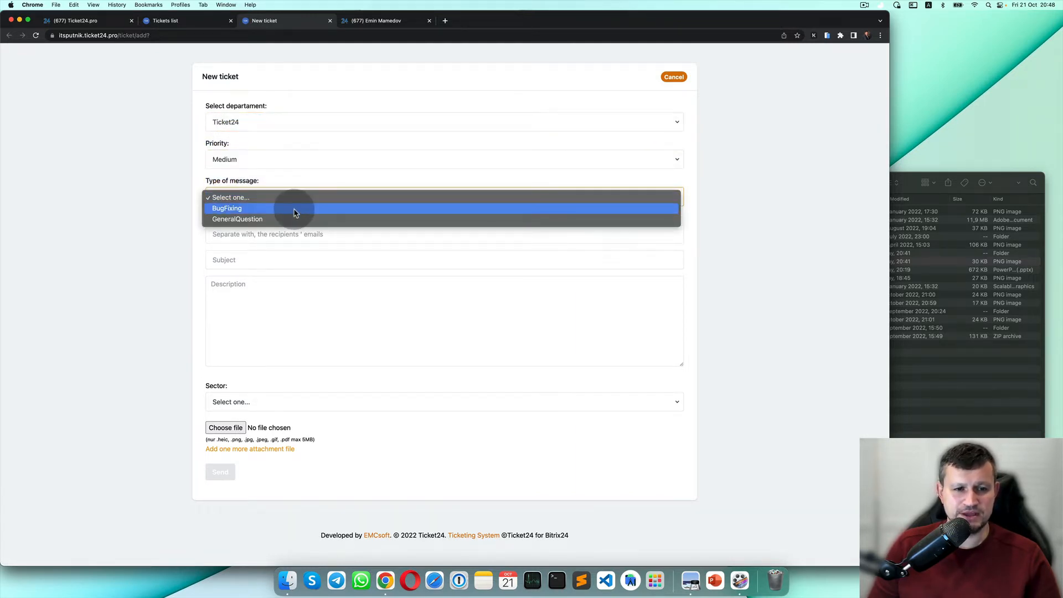
left_click(294, 209)
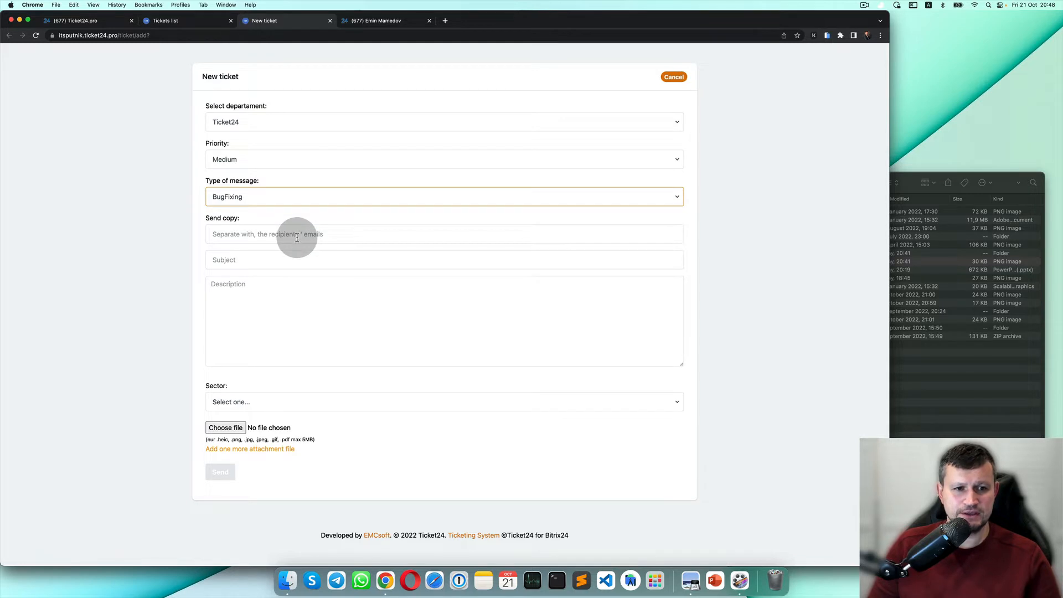
left_click(317, 402)
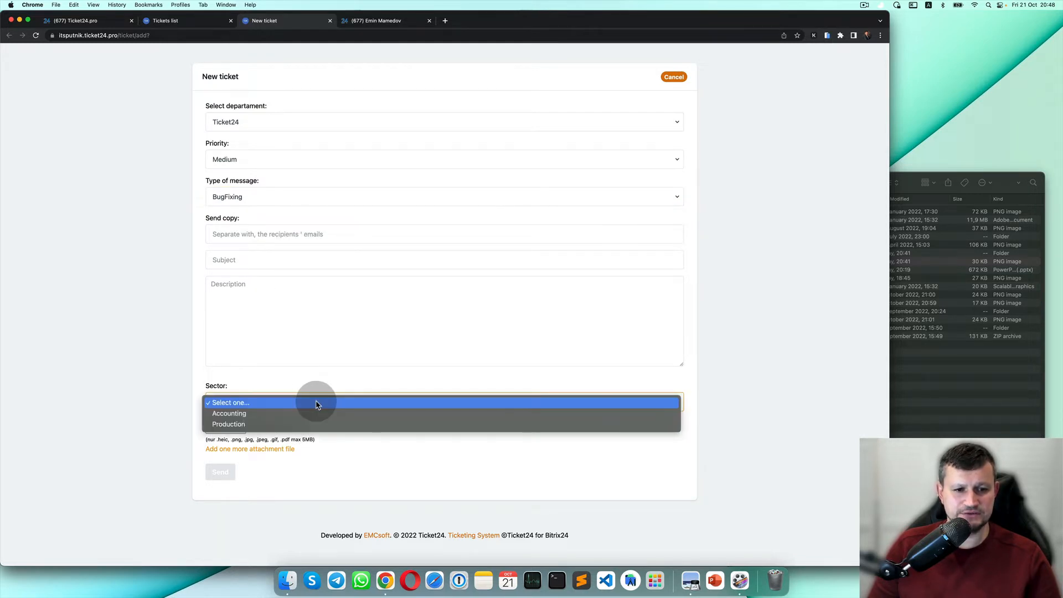
left_click(314, 414)
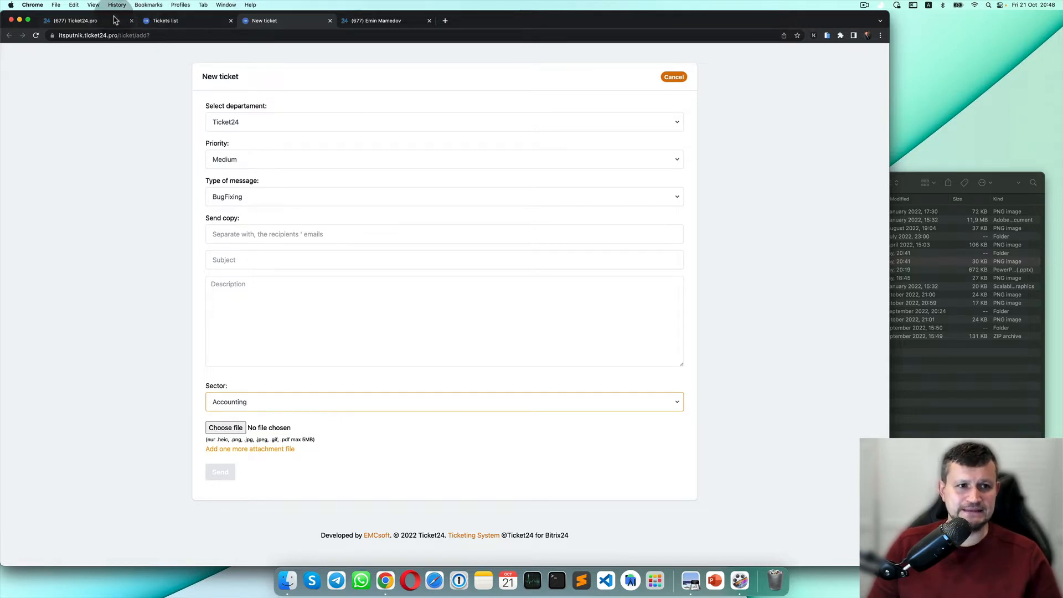
Return to the Ticket24 settings page and scroll down to the Sector options.
left_click(88, 21)
scroll(462, 304, "down", 3)
scroll(462, 304, "down", 1)
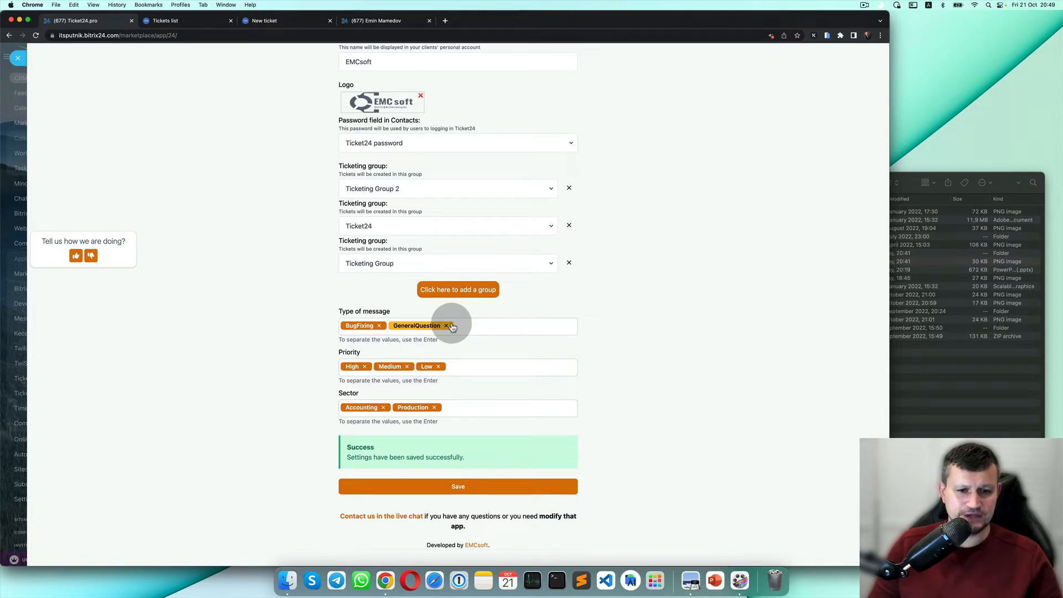
Replace the Production sector with IT and SysAdmin sector options.
left_click(434, 408)
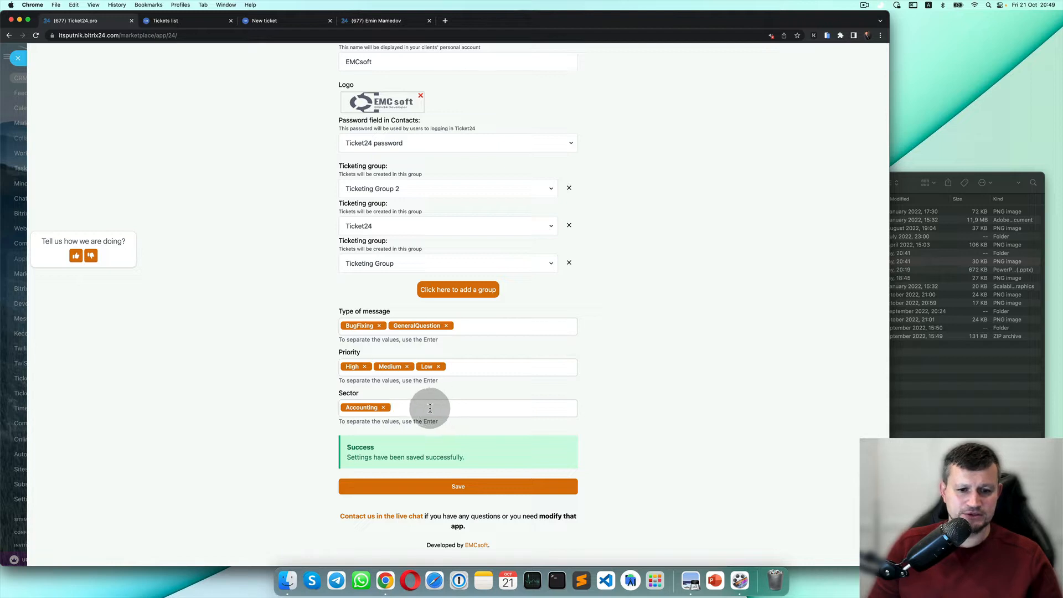
type("IT")
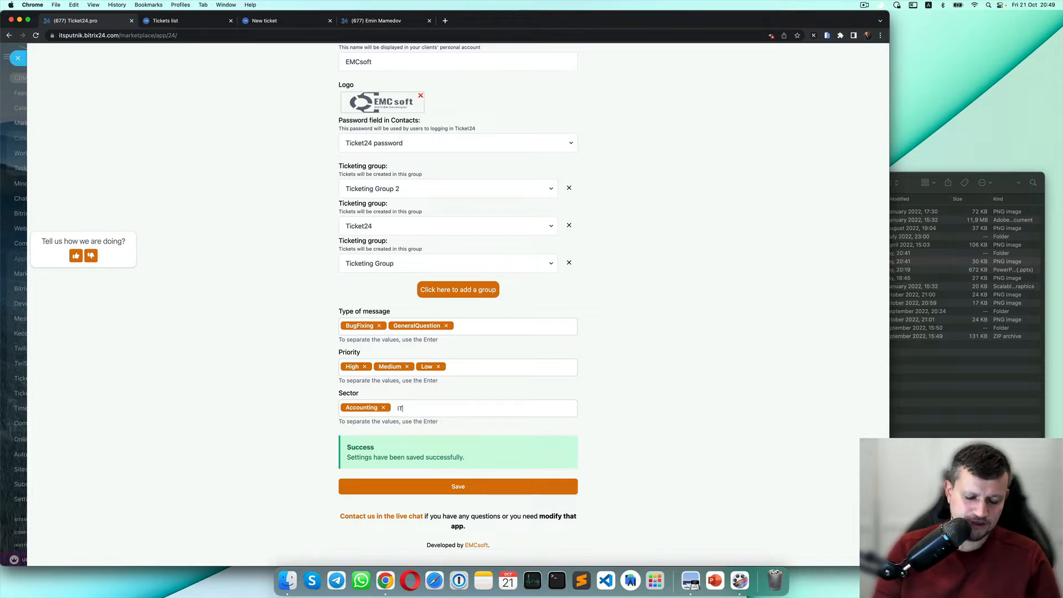
key("Return")
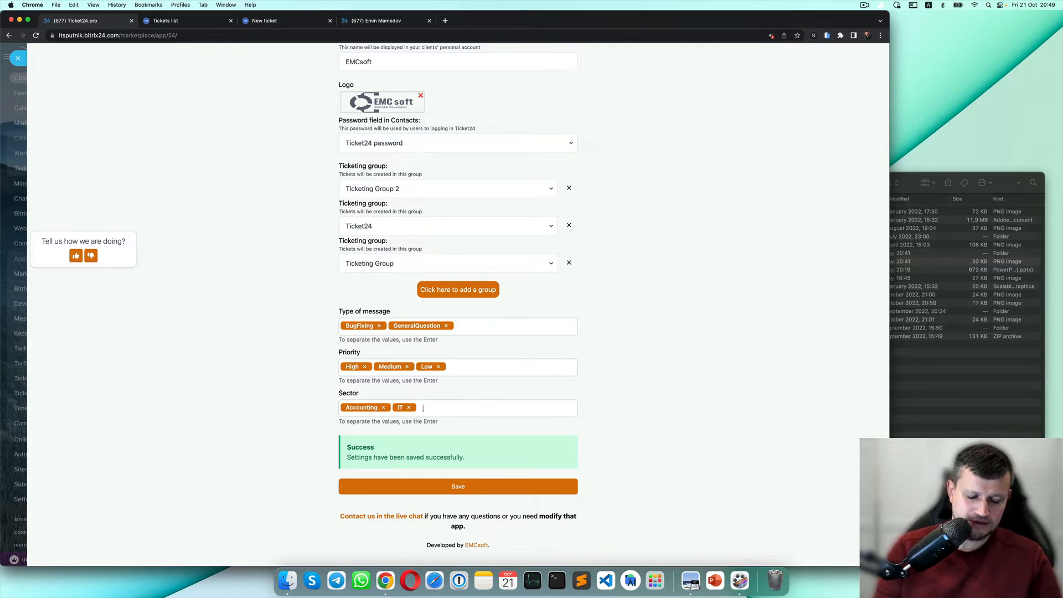
type("Susadmi")
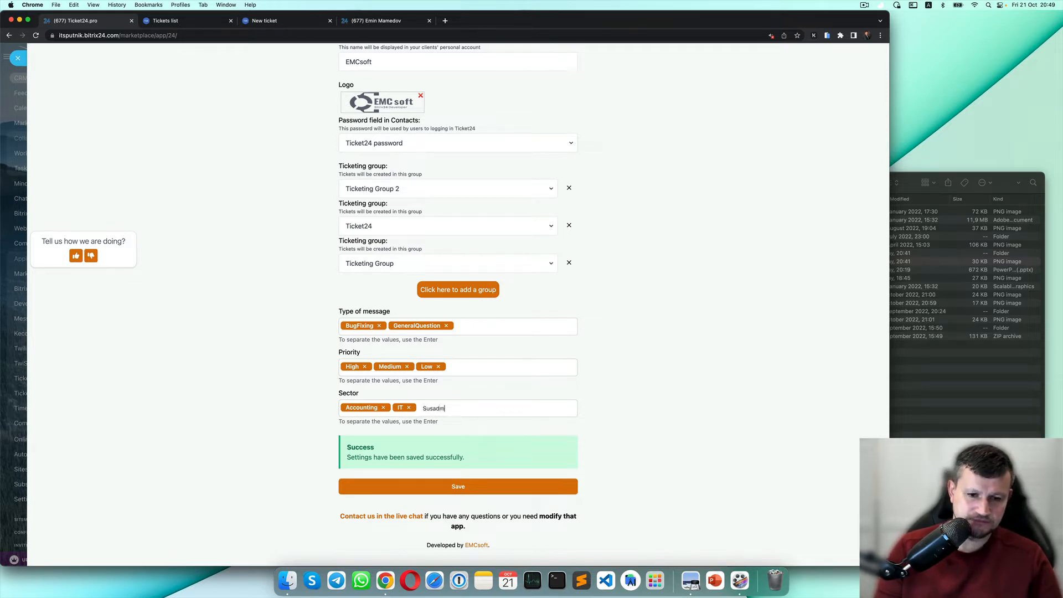
key("BackSpace")
key("BackSpace")
key("BackSpace")
key("BackSpace")
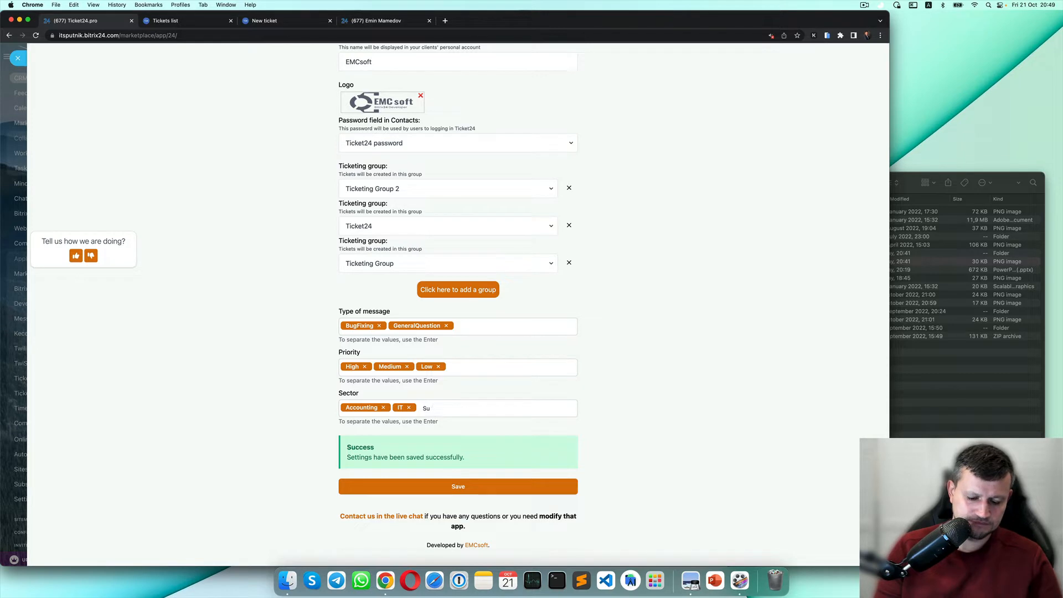
type("ysA")
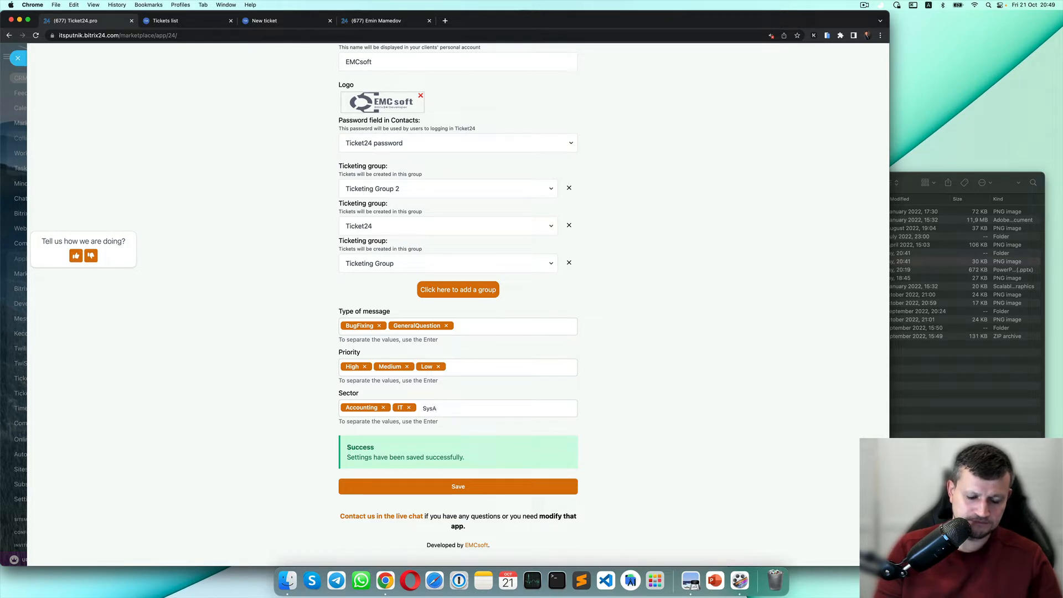
type("dmin")
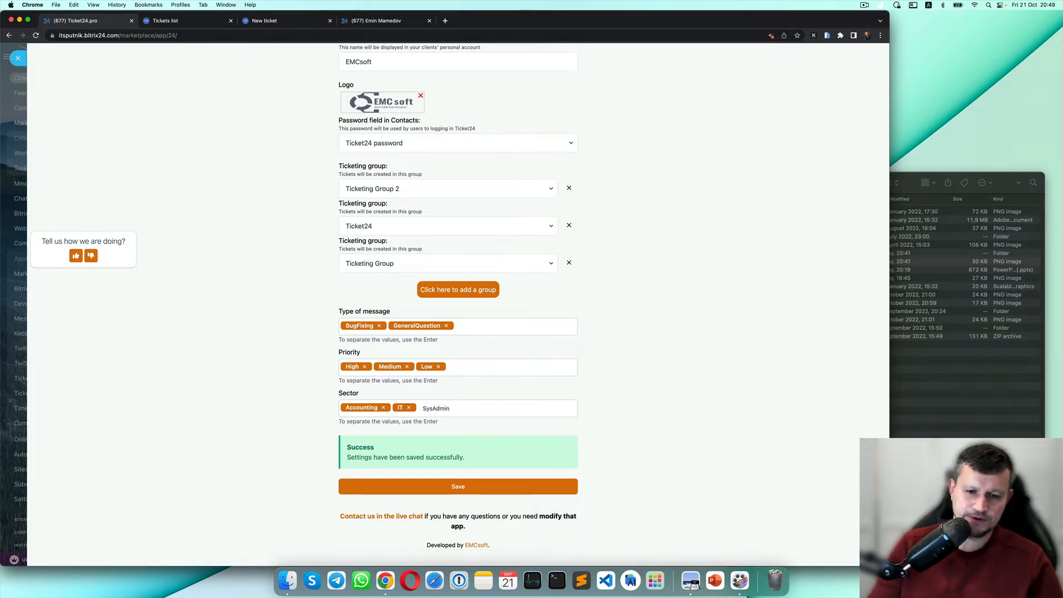
key("Return")
Save the Ticket24 settings and close the Tickets list and New ticket tabs.
left_click(446, 492)
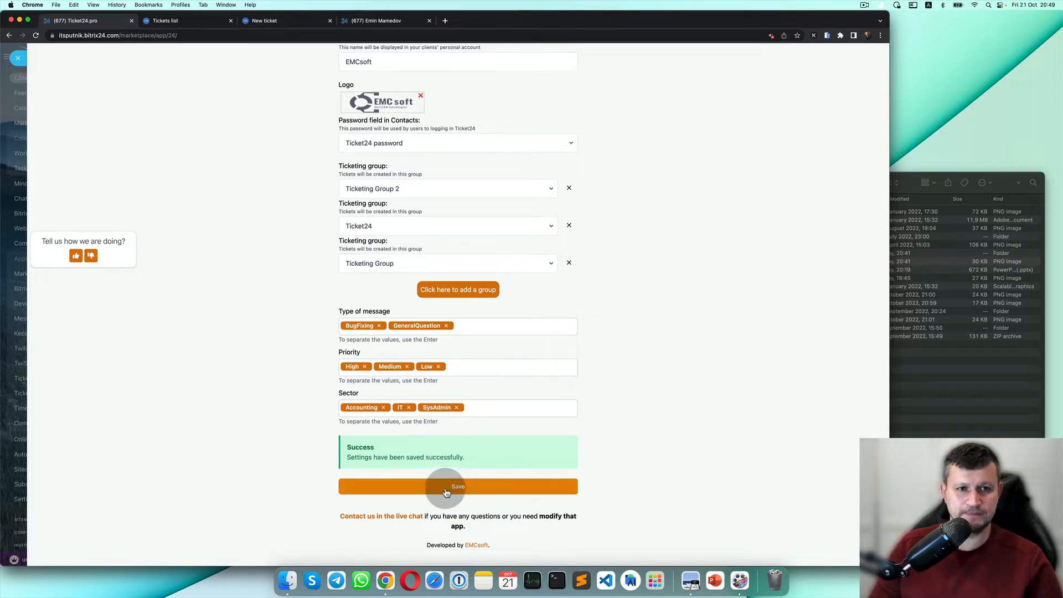
left_click(231, 21)
left_click(231, 20)
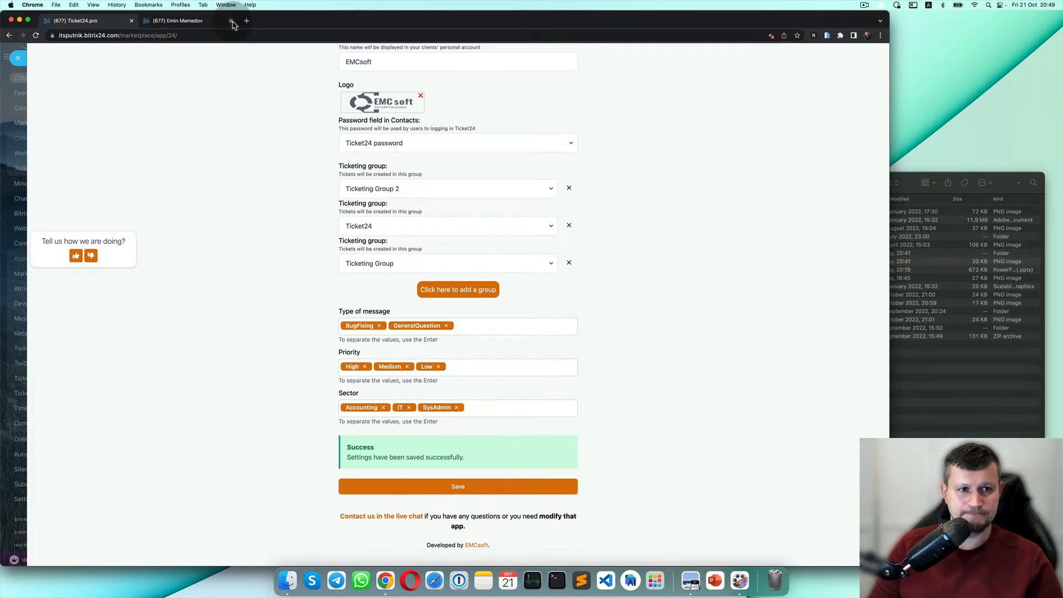
scroll(434, 220, "up", 5)
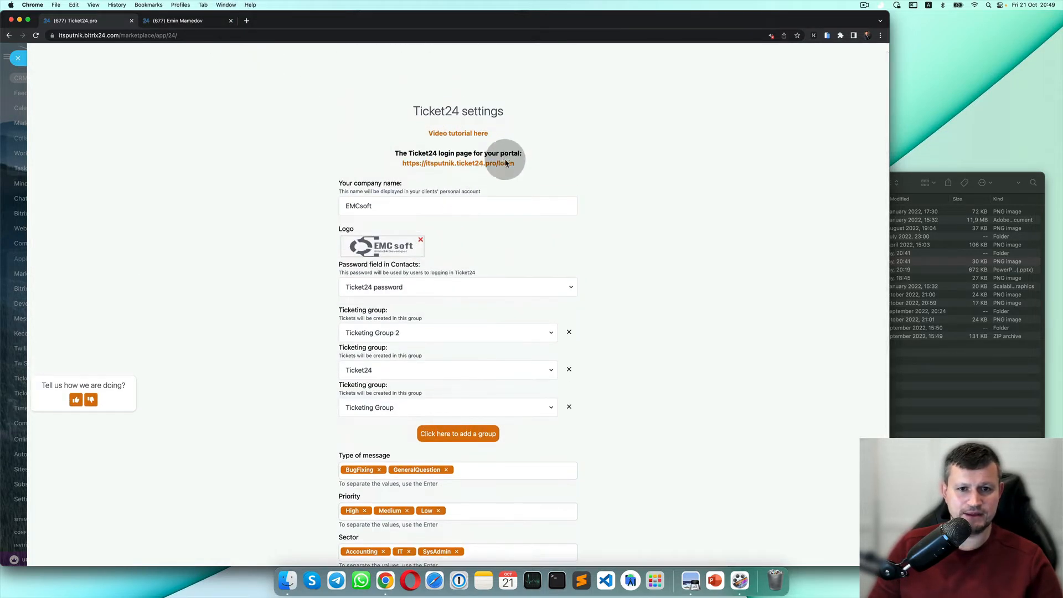
Log in to the Ticket24 portal and start a new ticket.
left_click(505, 161)
left_click(434, 378)
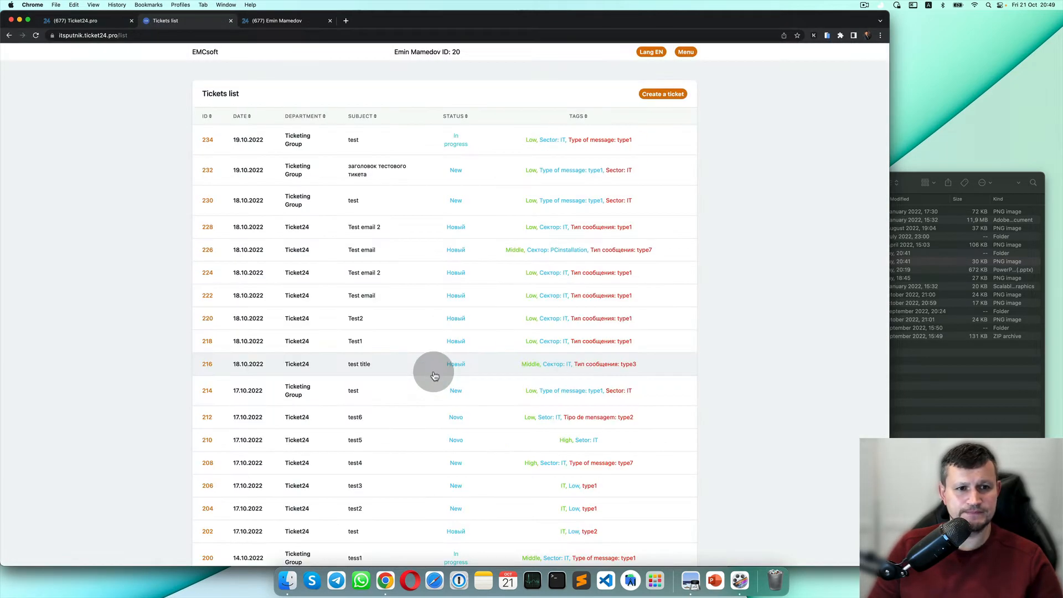
left_click(662, 94)
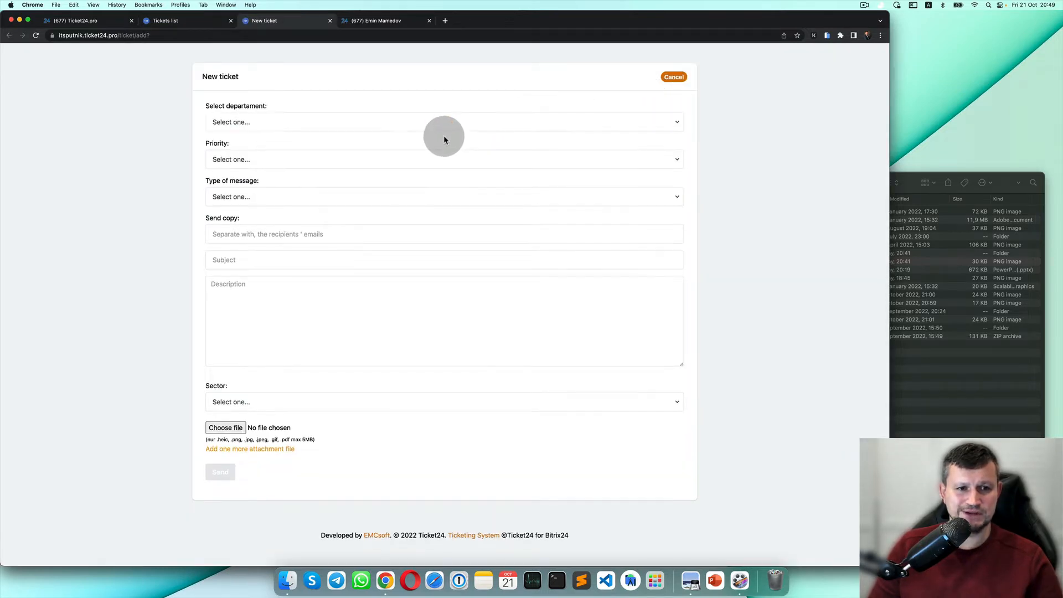
Choose Ticket24 department, Medium priority, GeneralQuestion type and IT sector, checking the contact in Bitrix24.
left_click(443, 127)
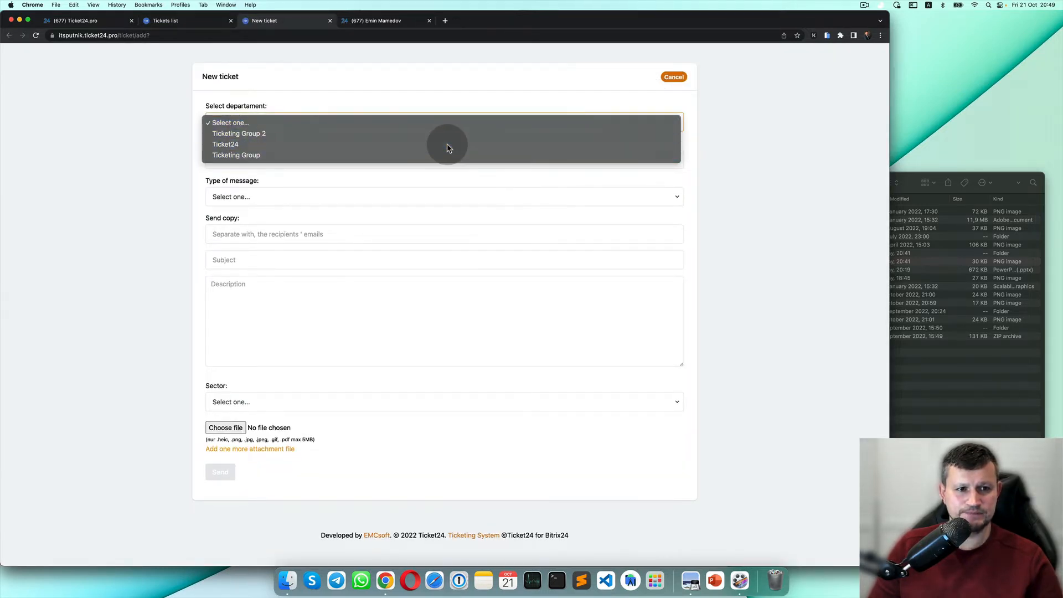
left_click(446, 145)
left_click(361, 163)
left_click(358, 183)
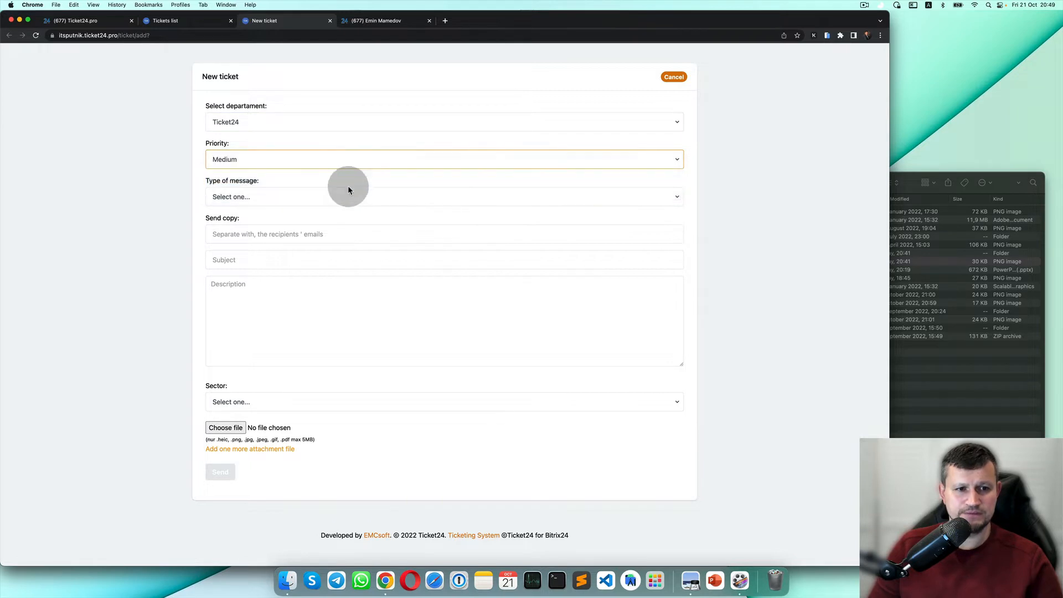
left_click(346, 196)
left_click(348, 219)
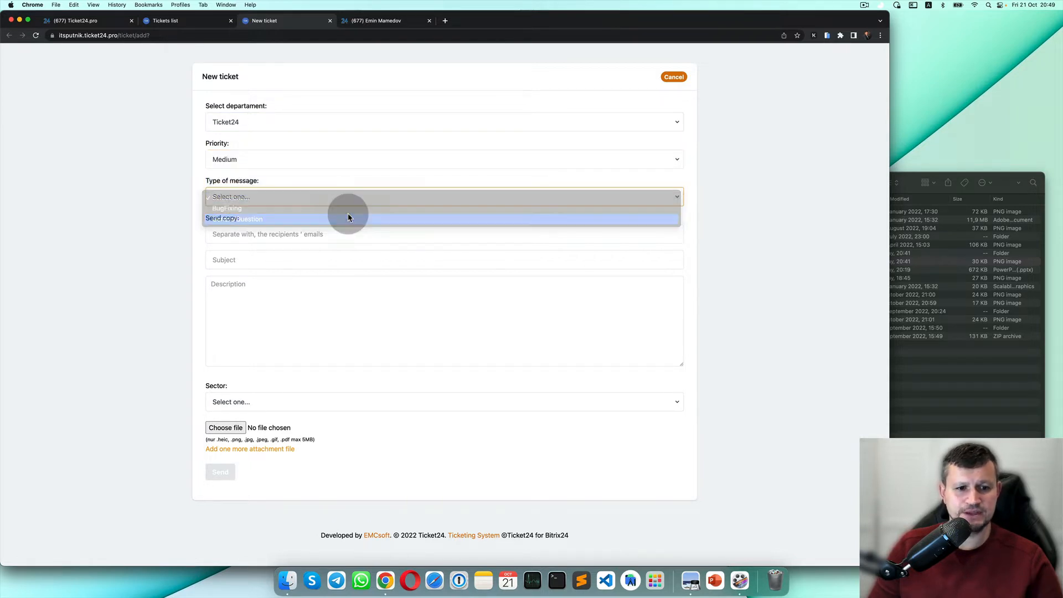
left_click(271, 403)
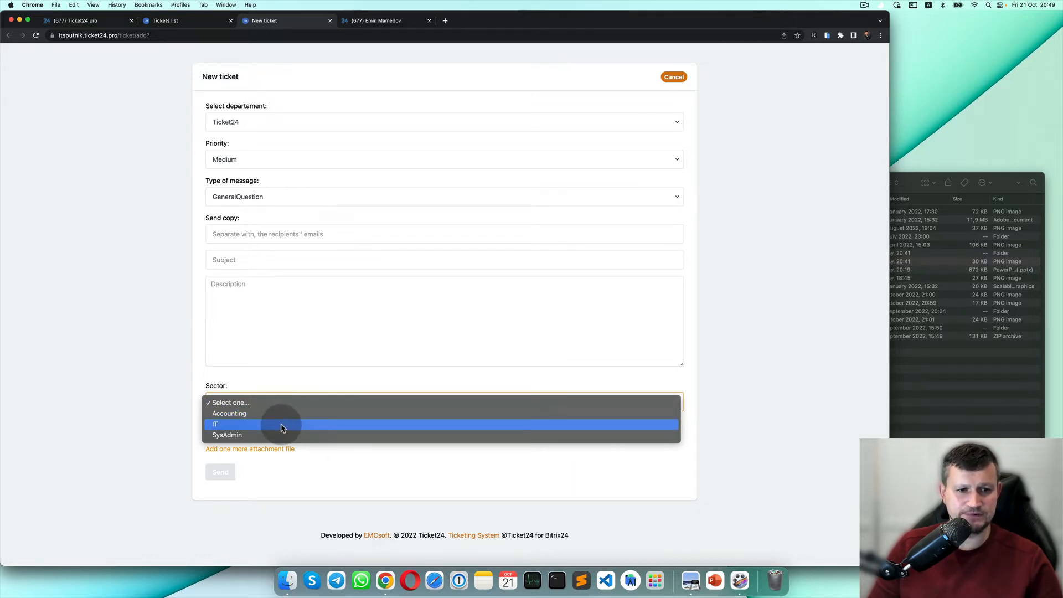
left_click(281, 424)
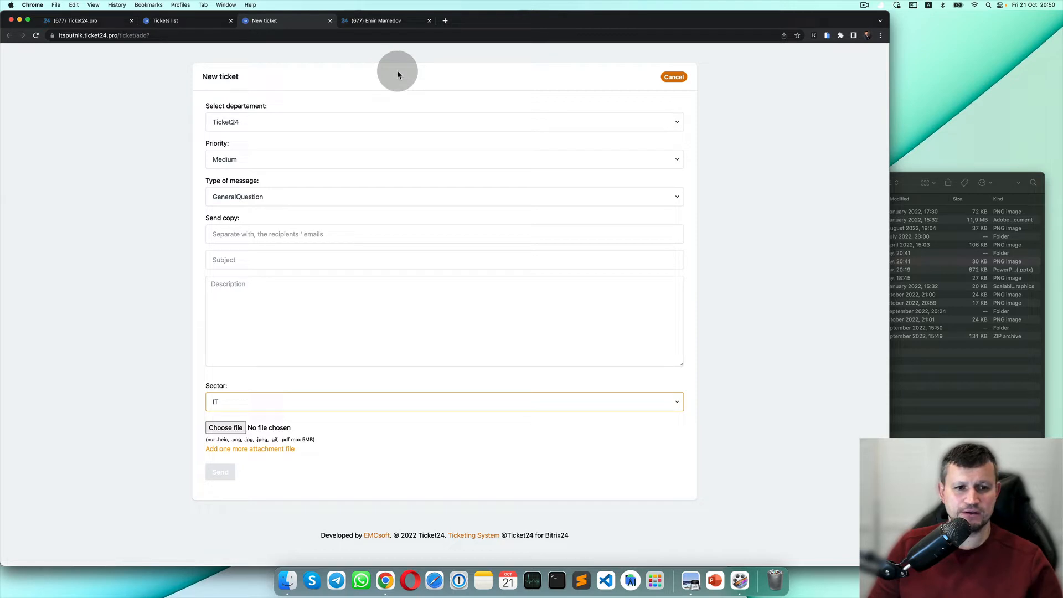
left_click(398, 23)
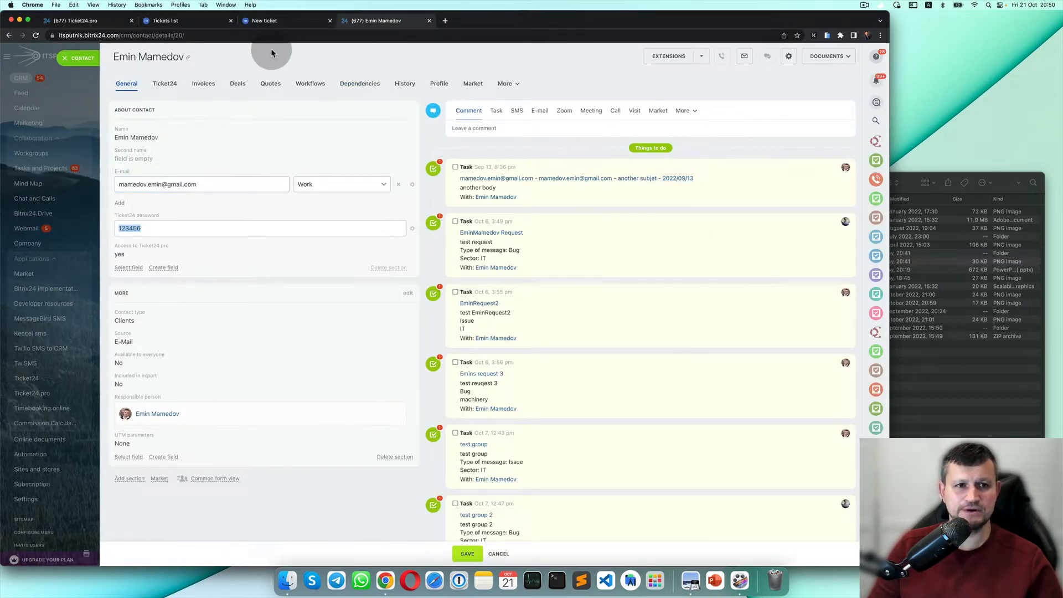
left_click(292, 25)
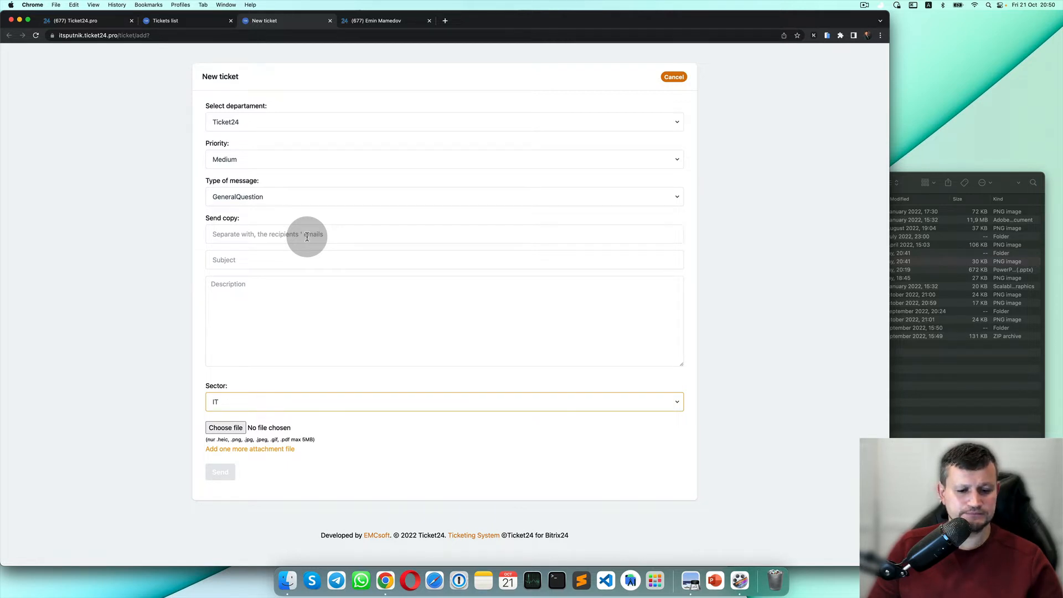
Enter two comma-separated copy recipients' e-mail addresses in Send copy.
left_click(307, 236)
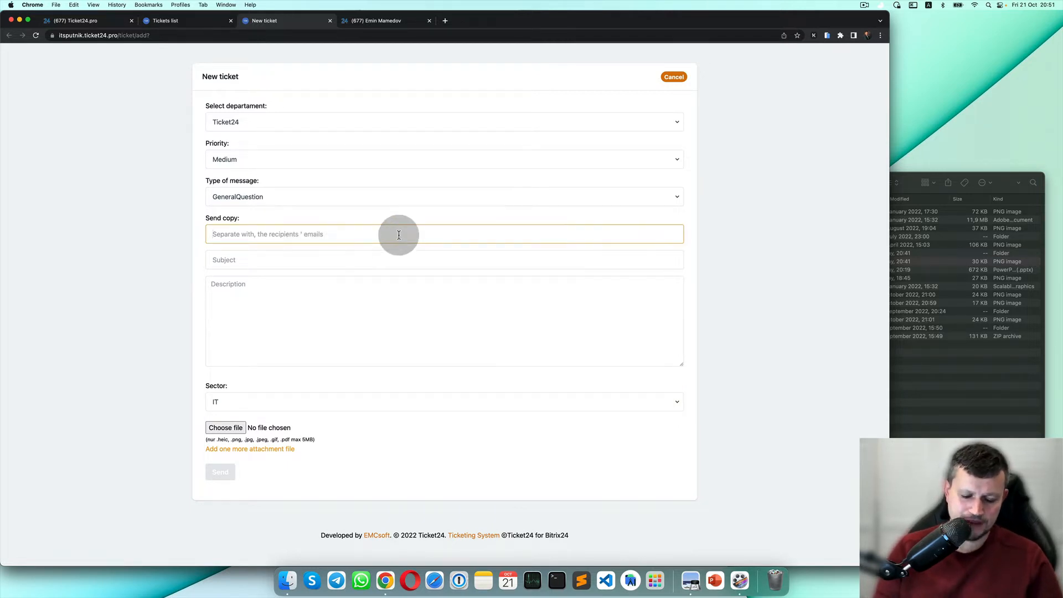
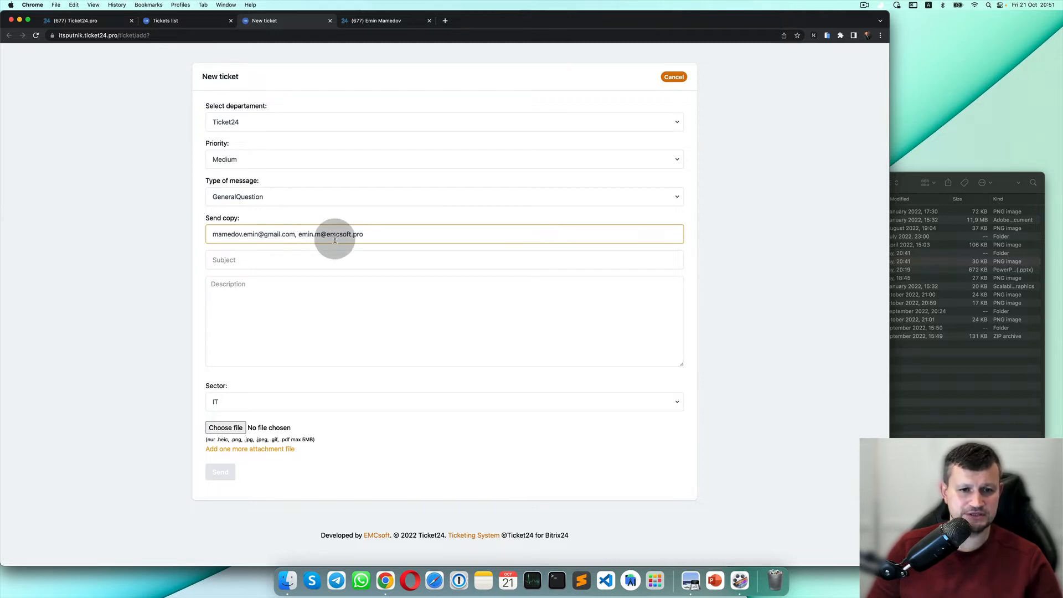
Fill in subject 'TestSubjet for Video' and description 'Test description for video'.
left_click(297, 268)
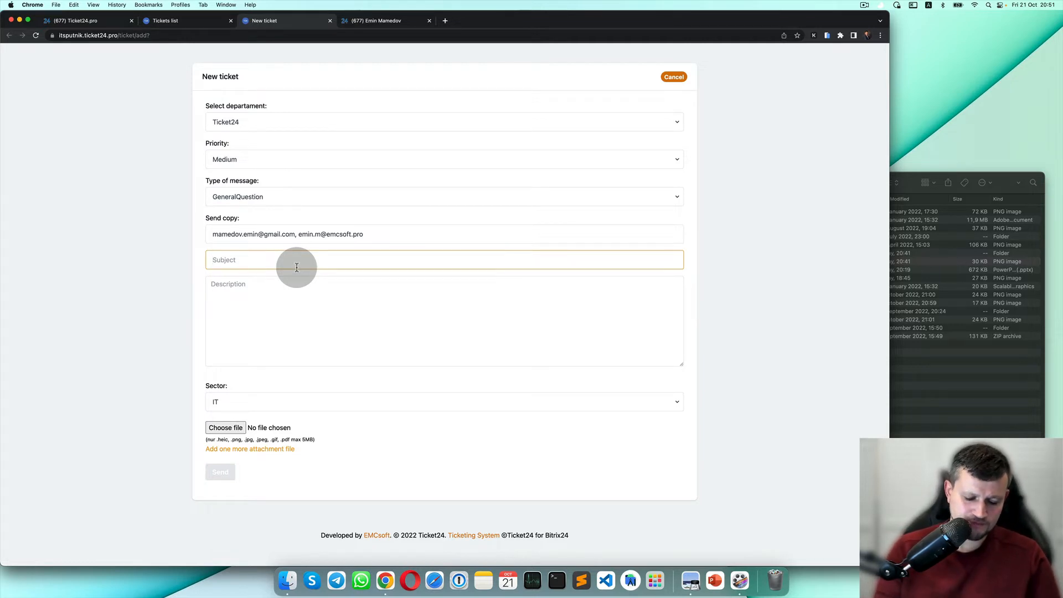
type("Ts")
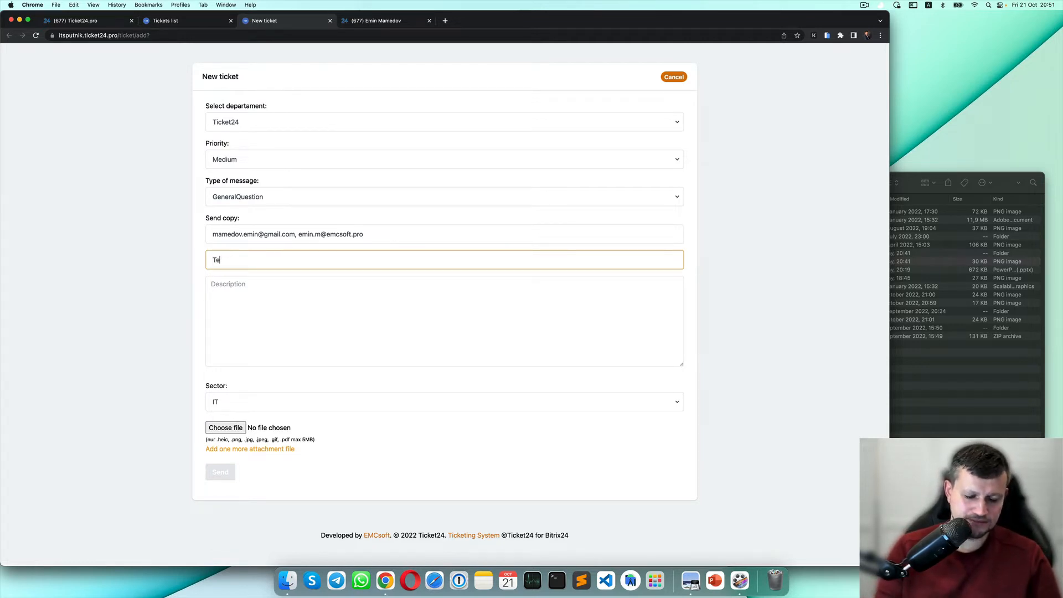
type("stSubjet")
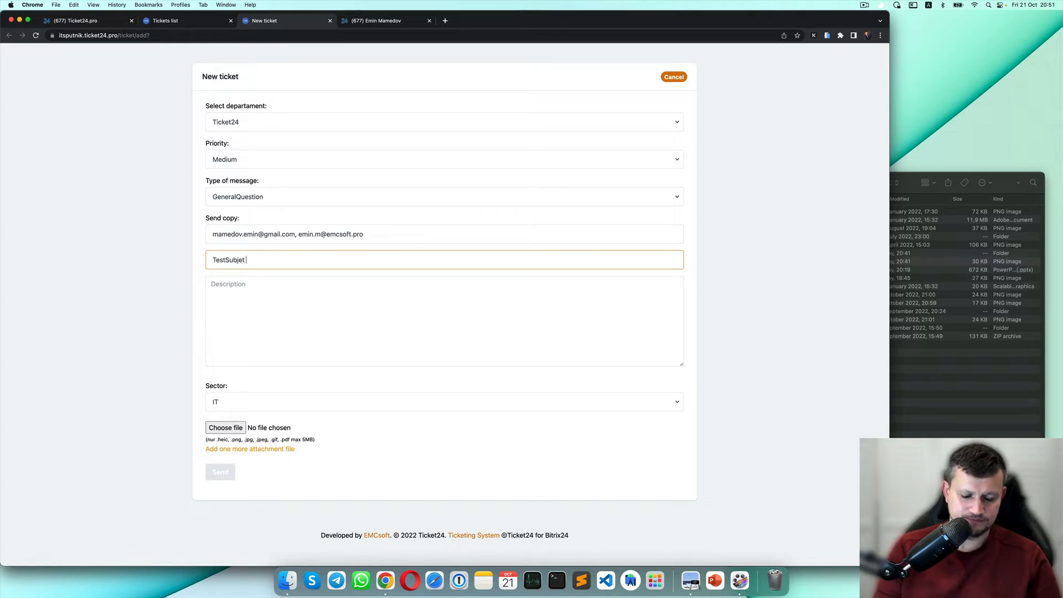
type("for Video")
left_click(257, 317)
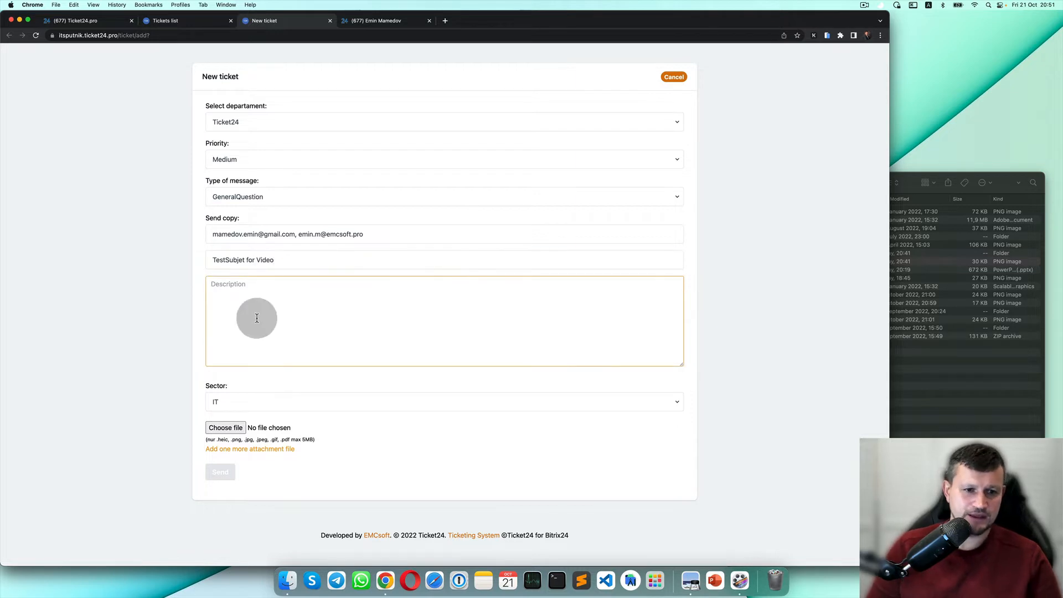
type("Test")
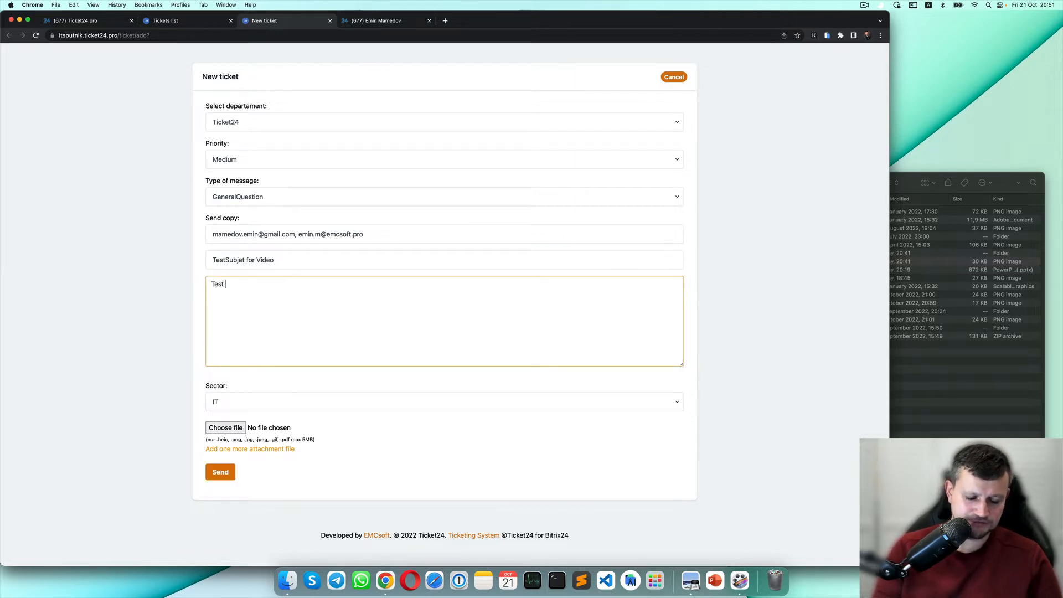
type(" descript")
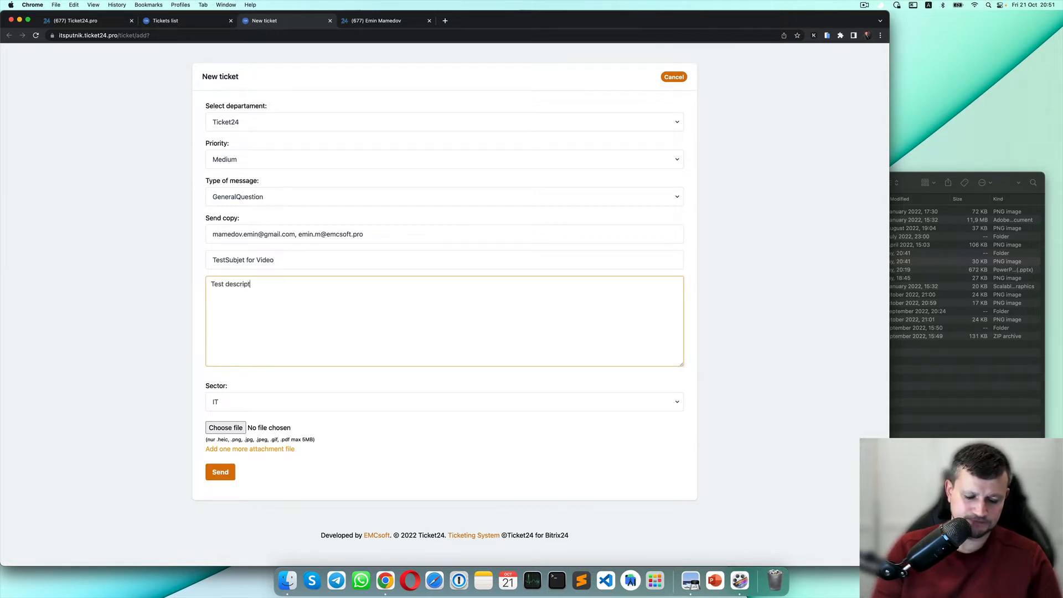
type("ion for video")
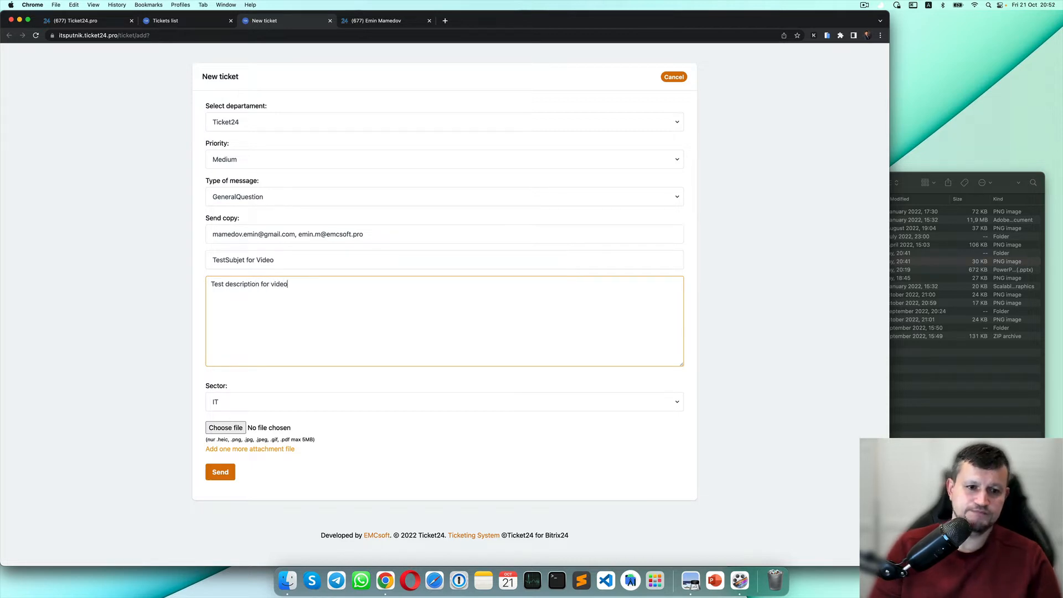
Attach 2LogoGrey.png and send the ticket, creating ticket 240 with status New.
left_click(233, 427)
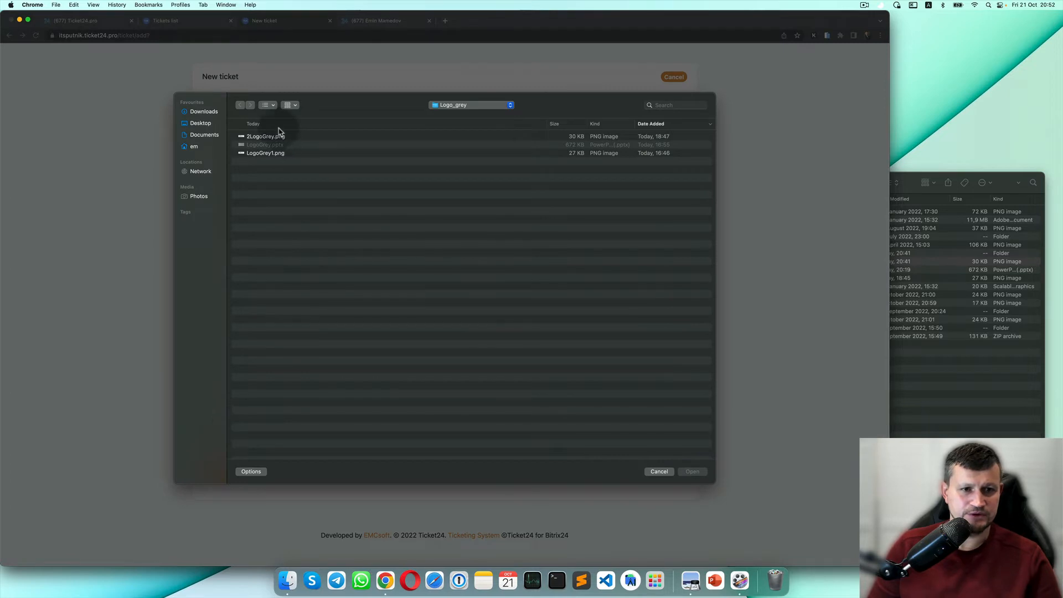
left_click(281, 138)
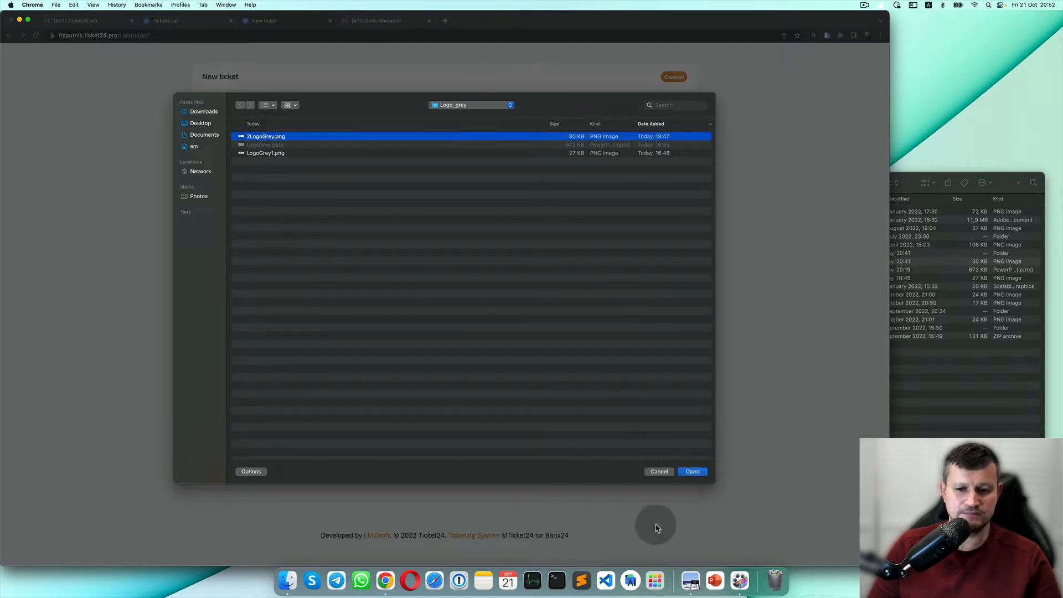
left_click(693, 473)
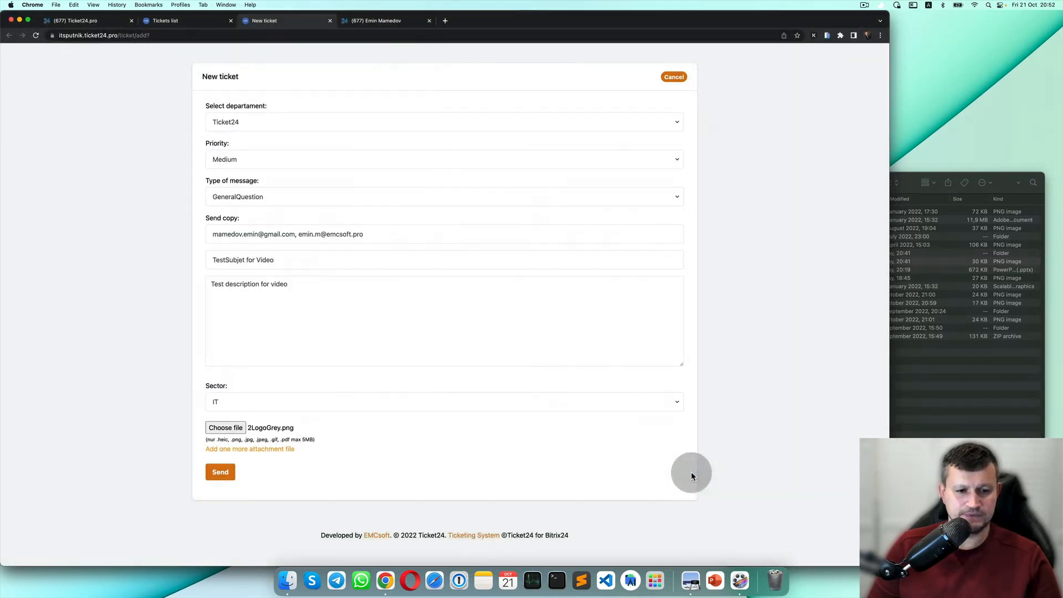
left_click(222, 474)
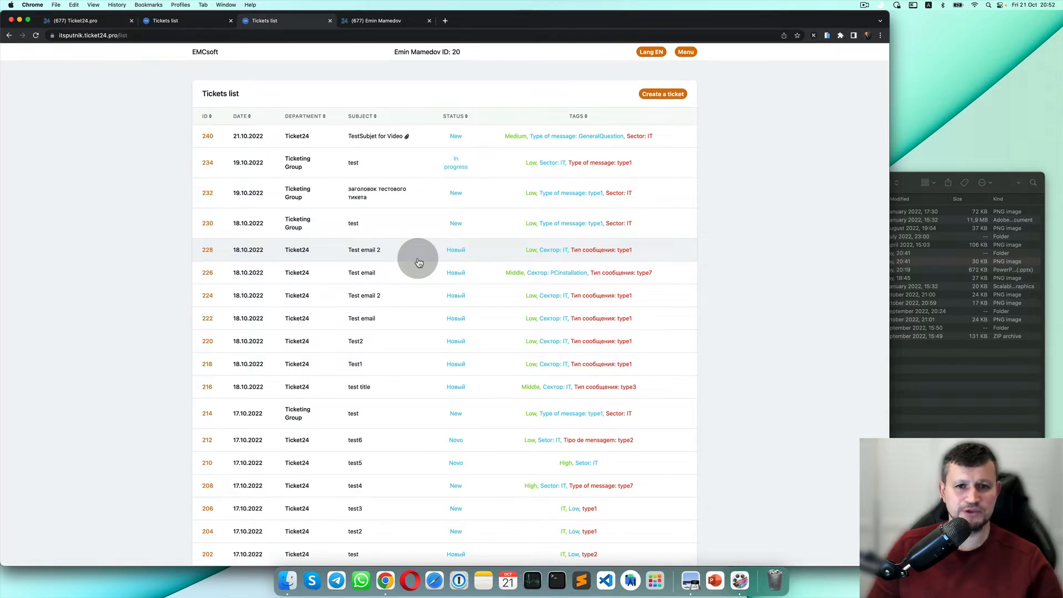
Reload the contact's Bitrix24 page and open the TestSubjet for Video task from its timeline.
left_click(388, 21)
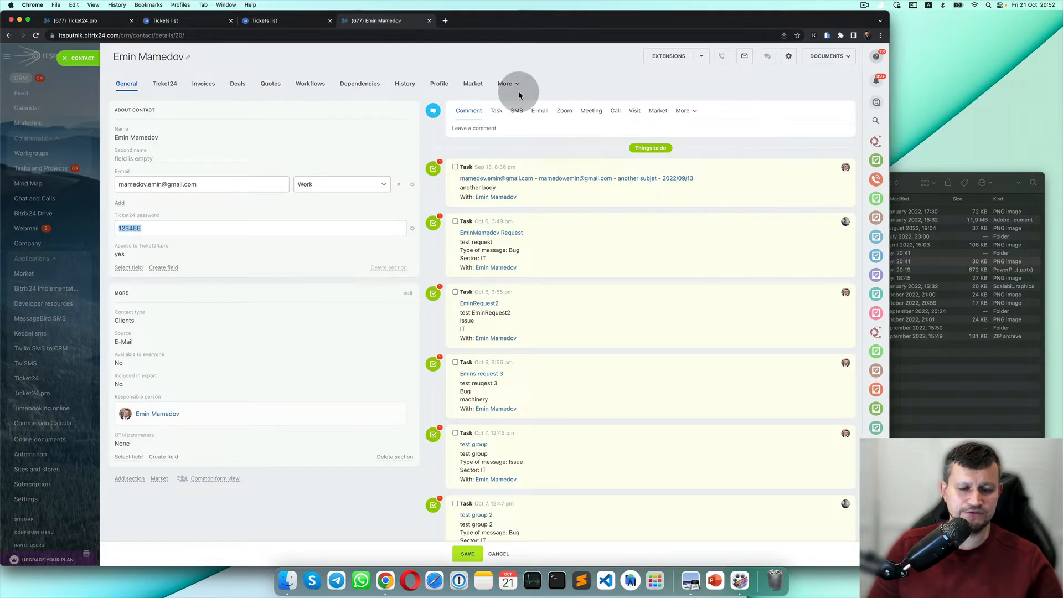
key("super+r")
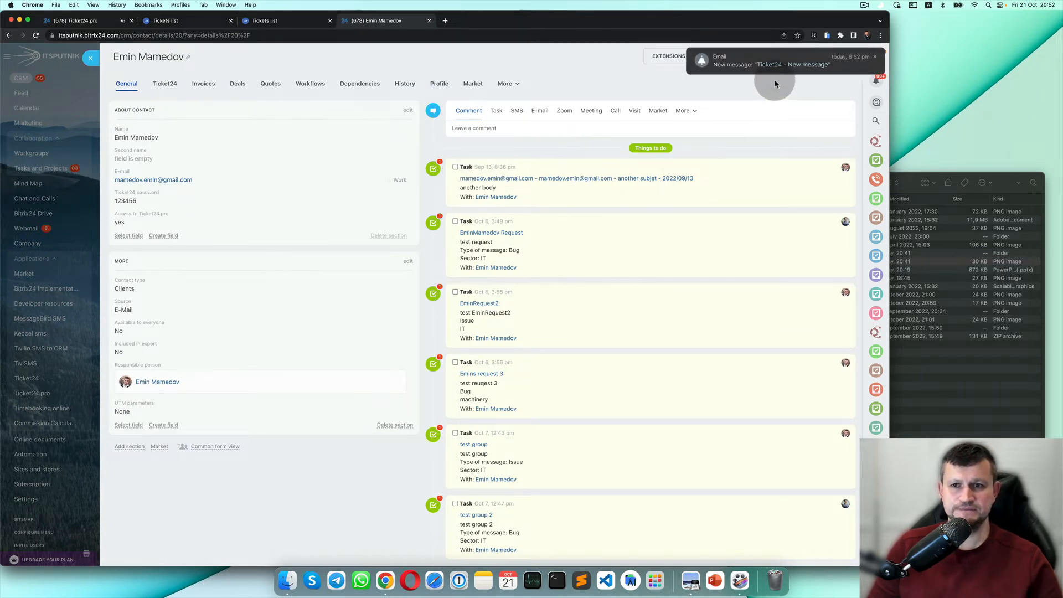
scroll(597, 331, "down", 10)
scroll(618, 287, "down", 15)
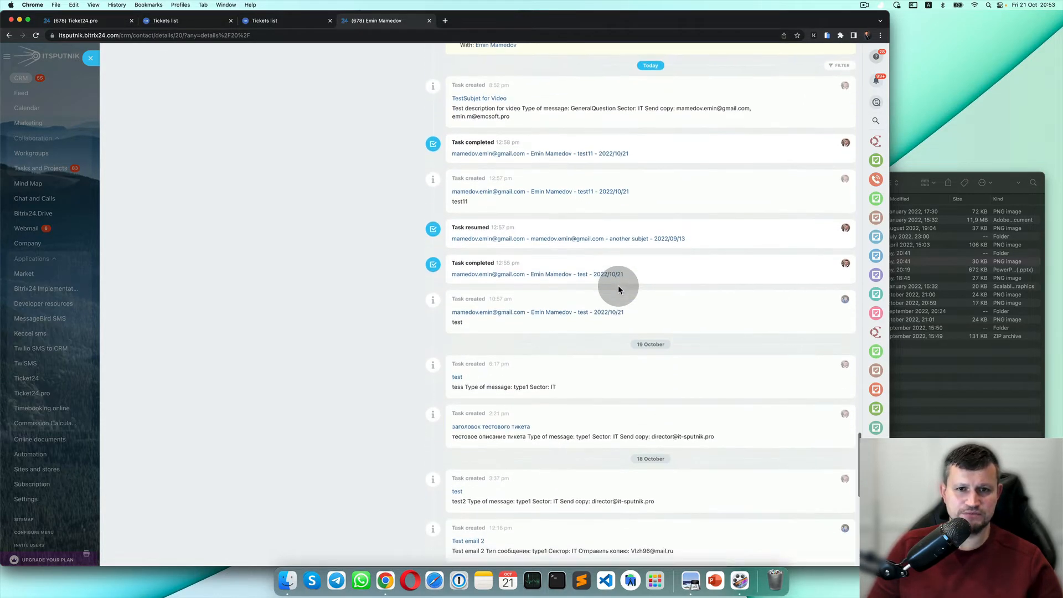
scroll(618, 285, "up", 10)
scroll(502, 413, "down", 3)
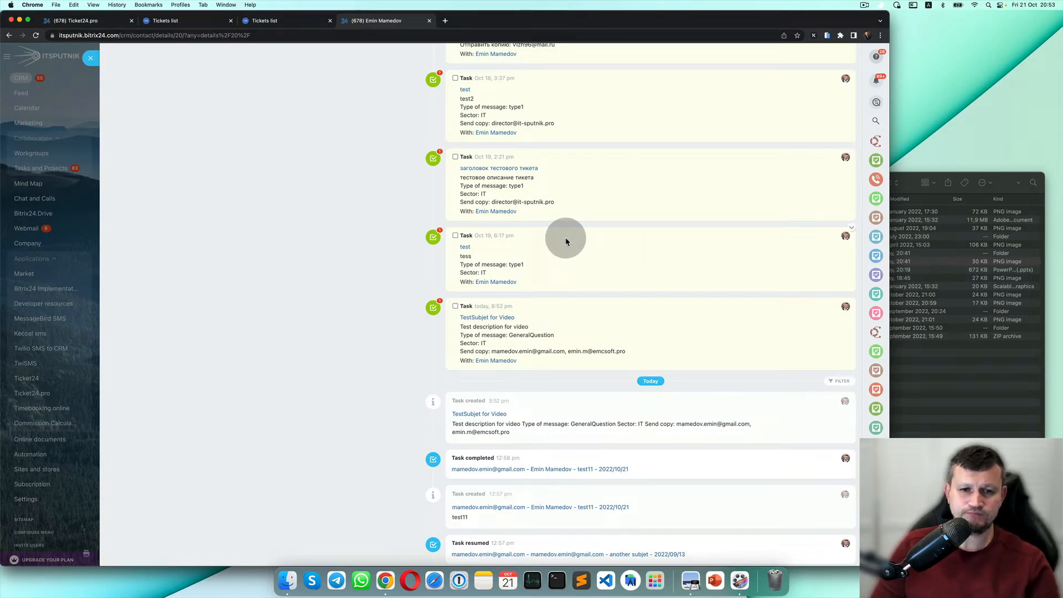
left_click(504, 318)
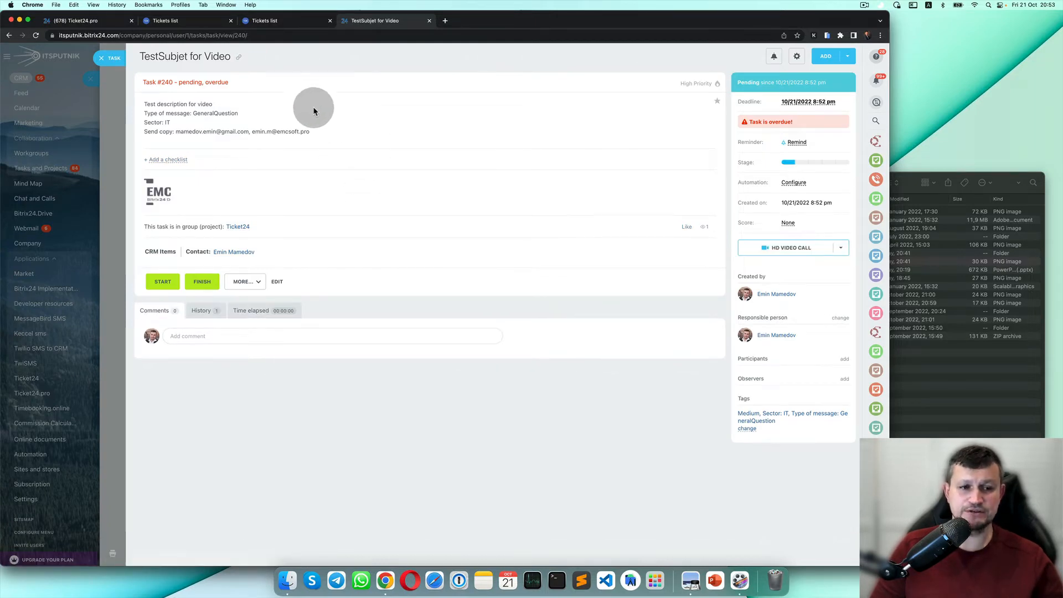
Open the Ticket24 workgroup in a new tab and show its task board.
right_click(241, 230)
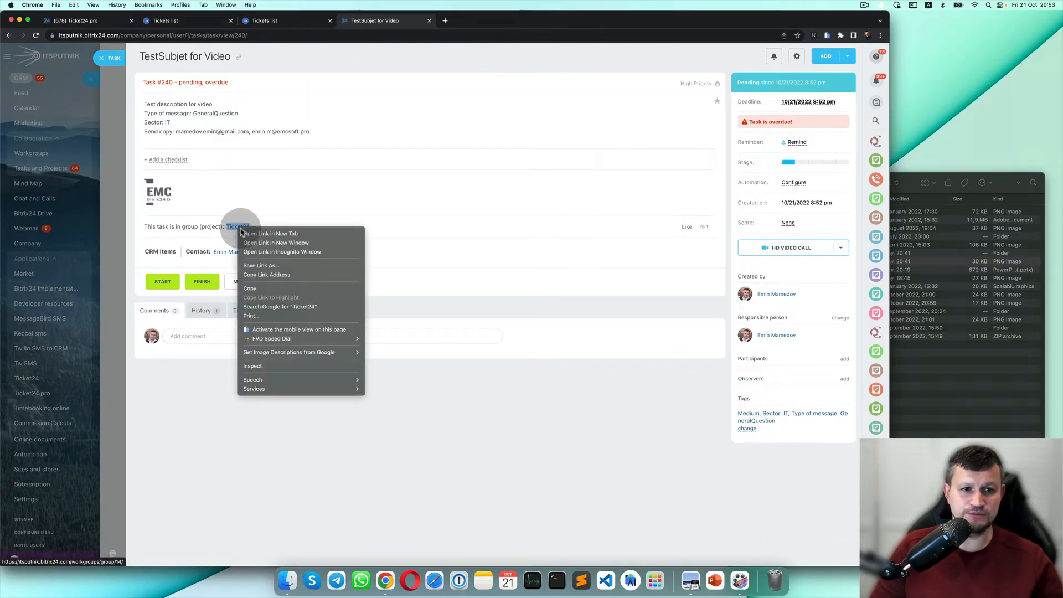
left_click(246, 233)
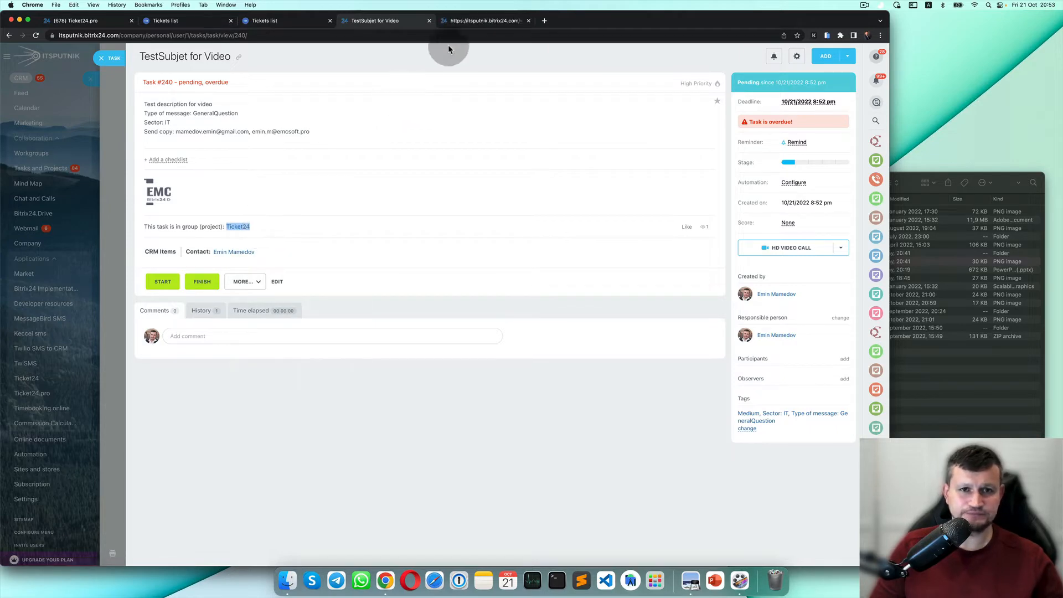
left_click(468, 22)
left_click(150, 113)
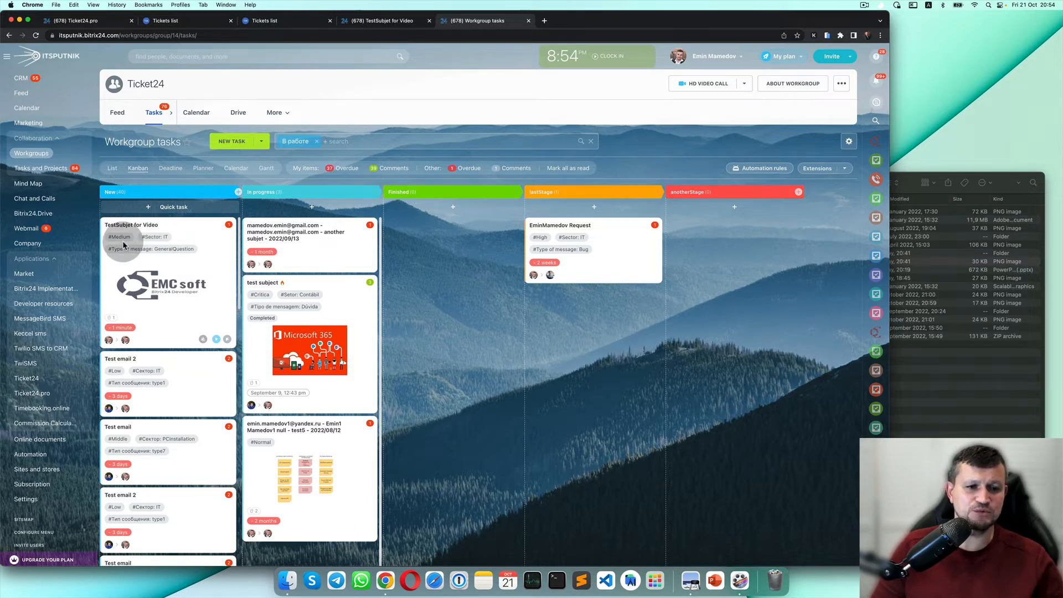
Filter the Kanban by the Medium tag, then by Sector: IT, clearing each filter.
scroll(419, 291, "up", 5)
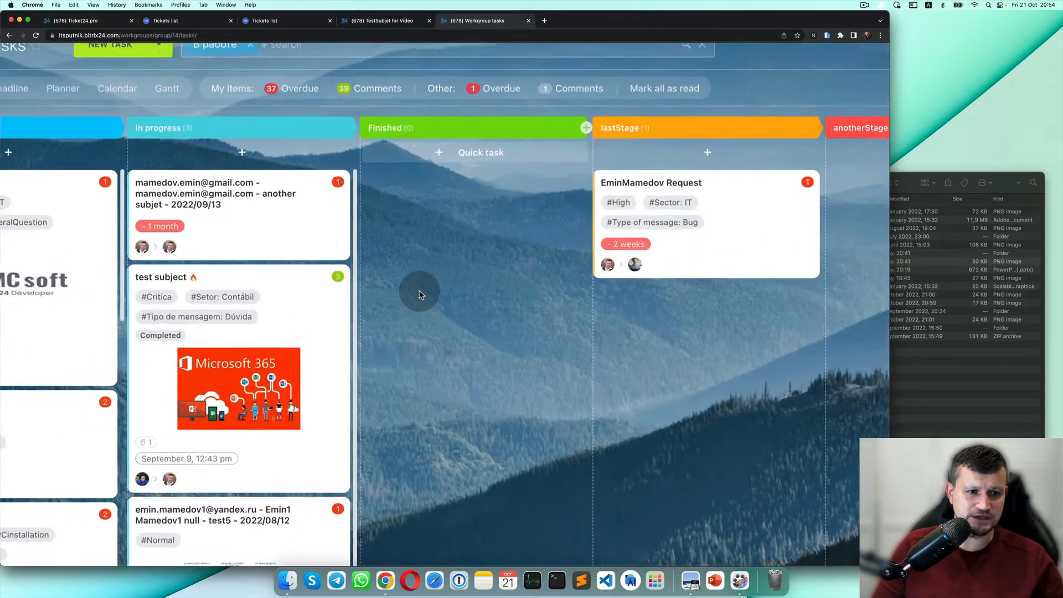
scroll(420, 290, "down", 5)
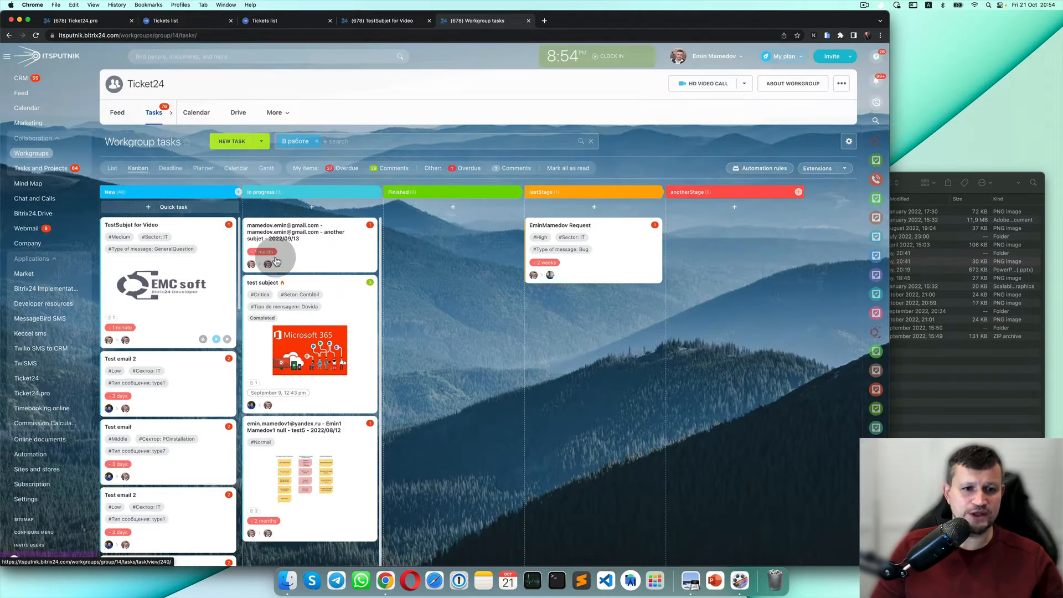
scroll(265, 256, "down", 5)
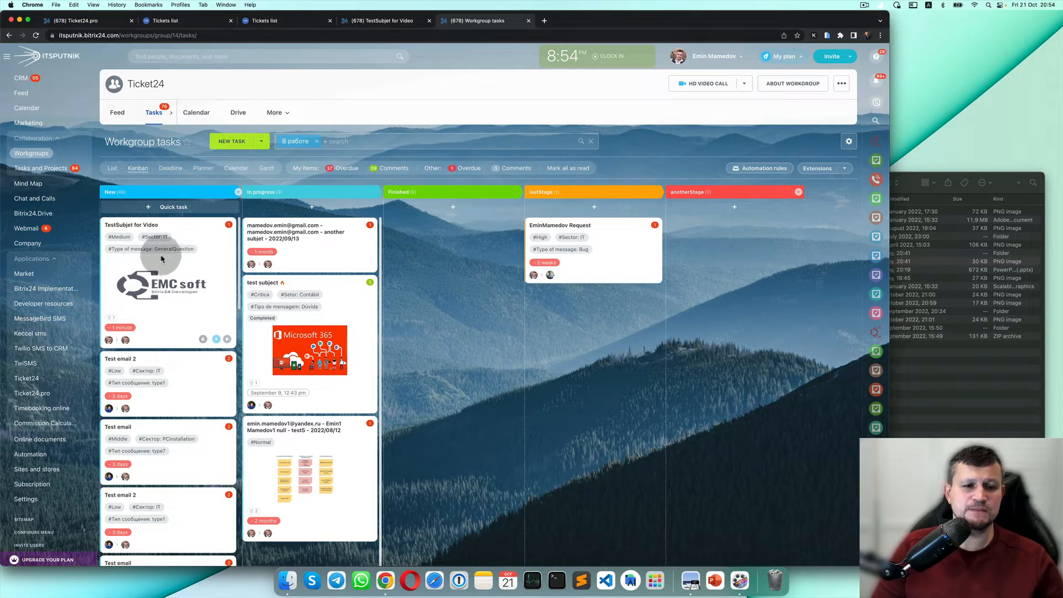
left_click(125, 243)
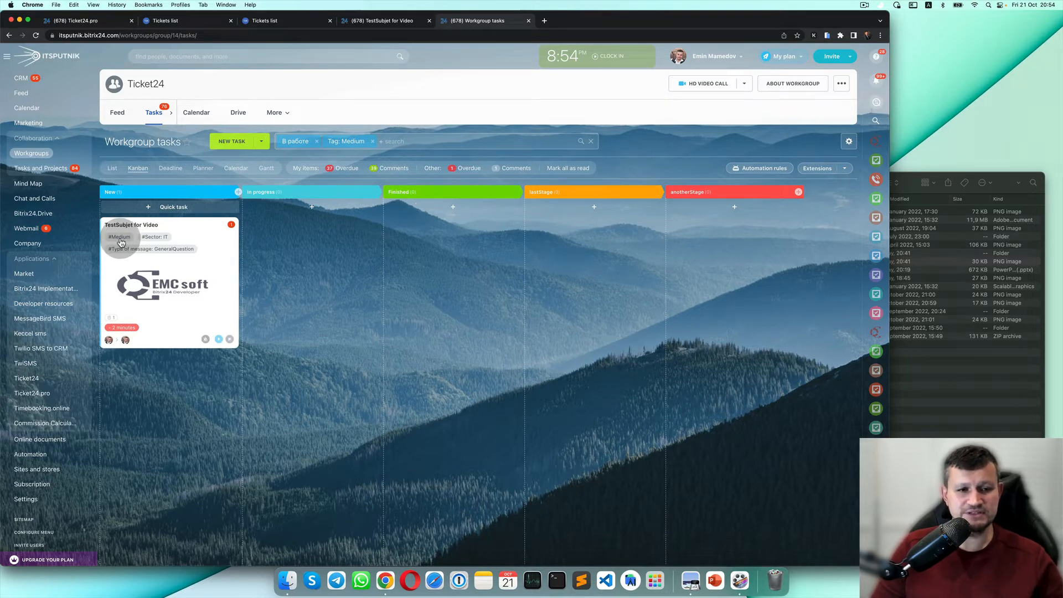
left_click(373, 141)
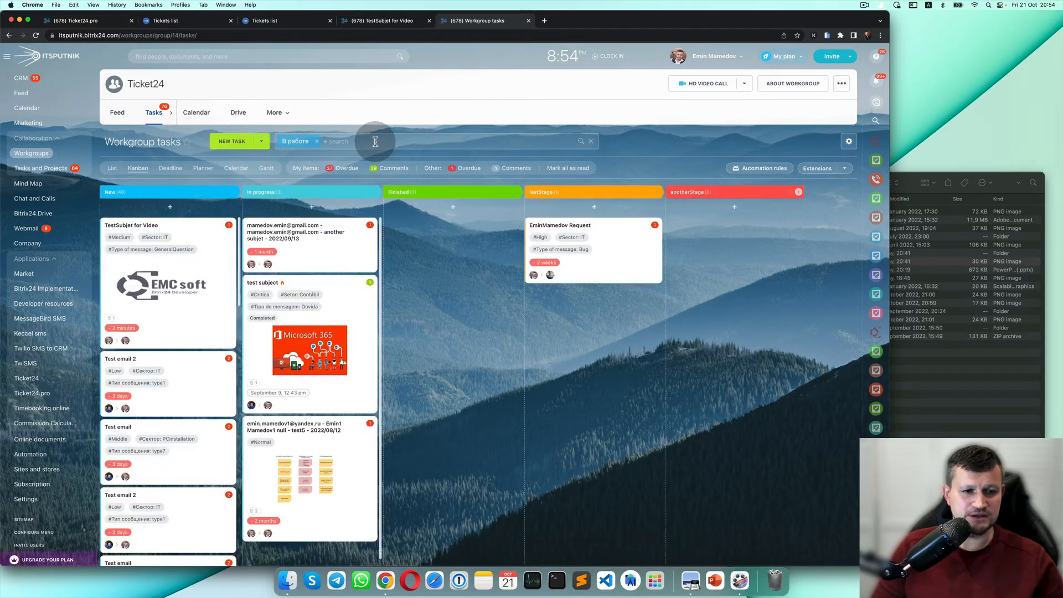
left_click(163, 237)
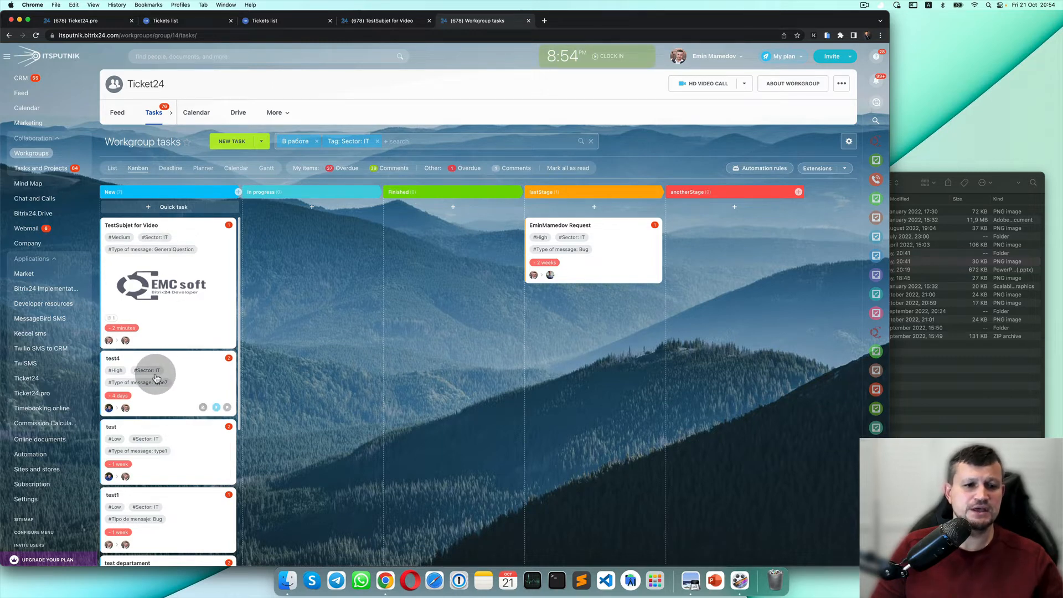
left_click(377, 141)
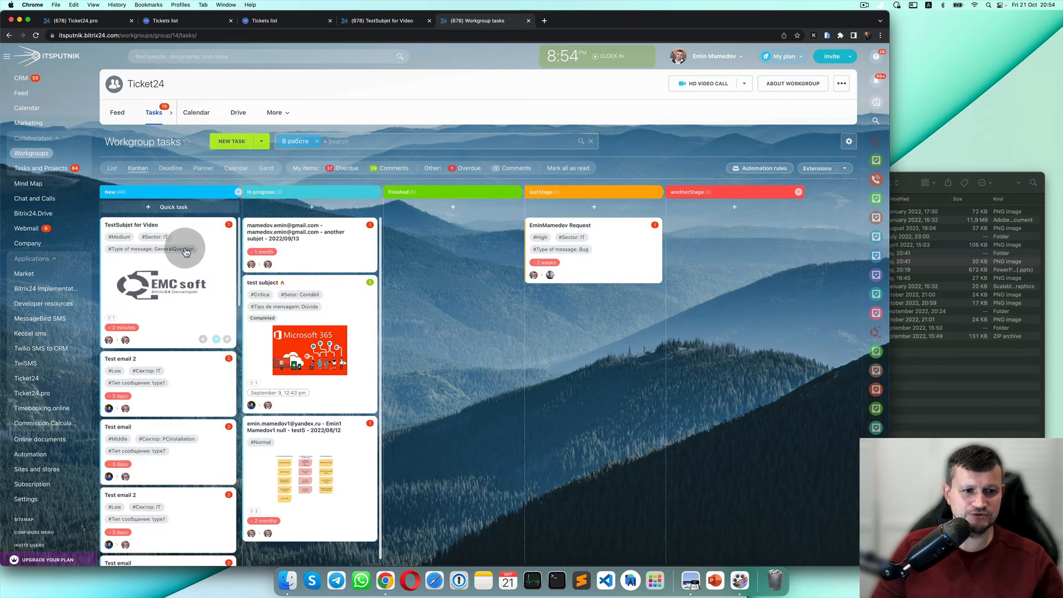
Filter by the Type of message tag, clear it, and open the automation rules.
left_click(185, 251)
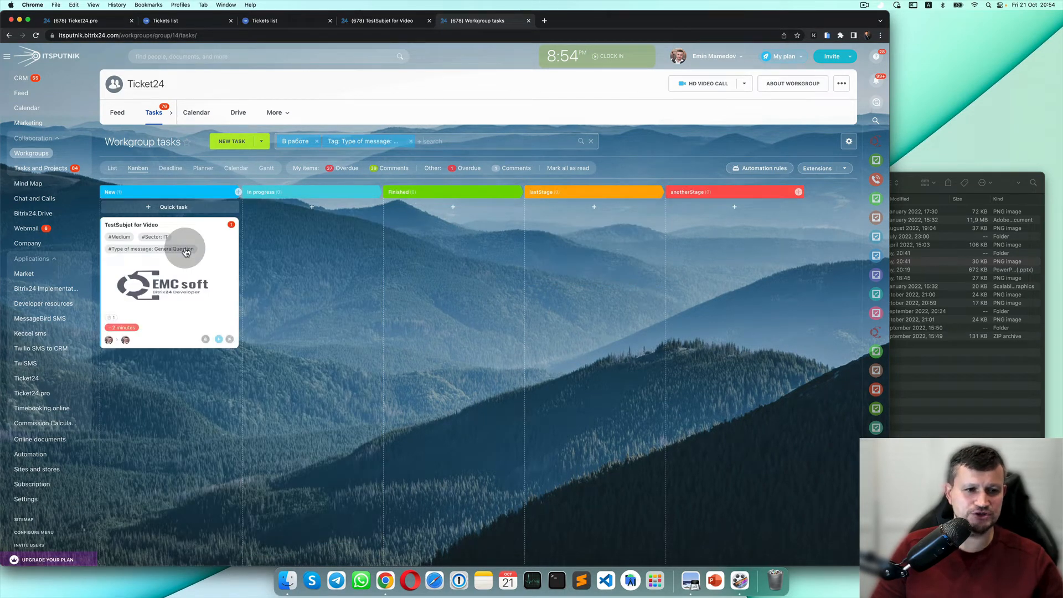
left_click(411, 143)
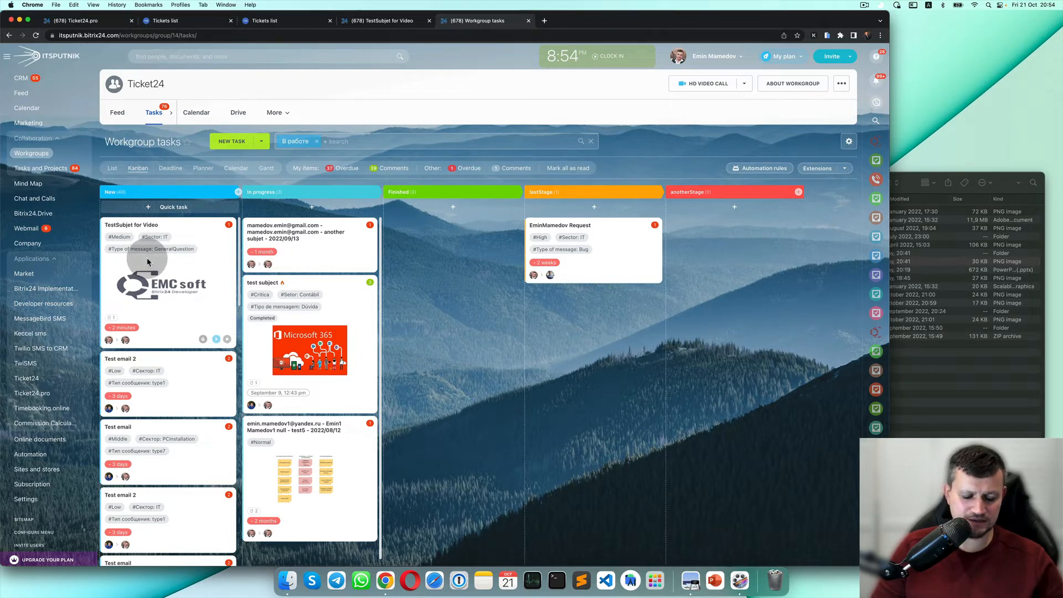
left_click(148, 262)
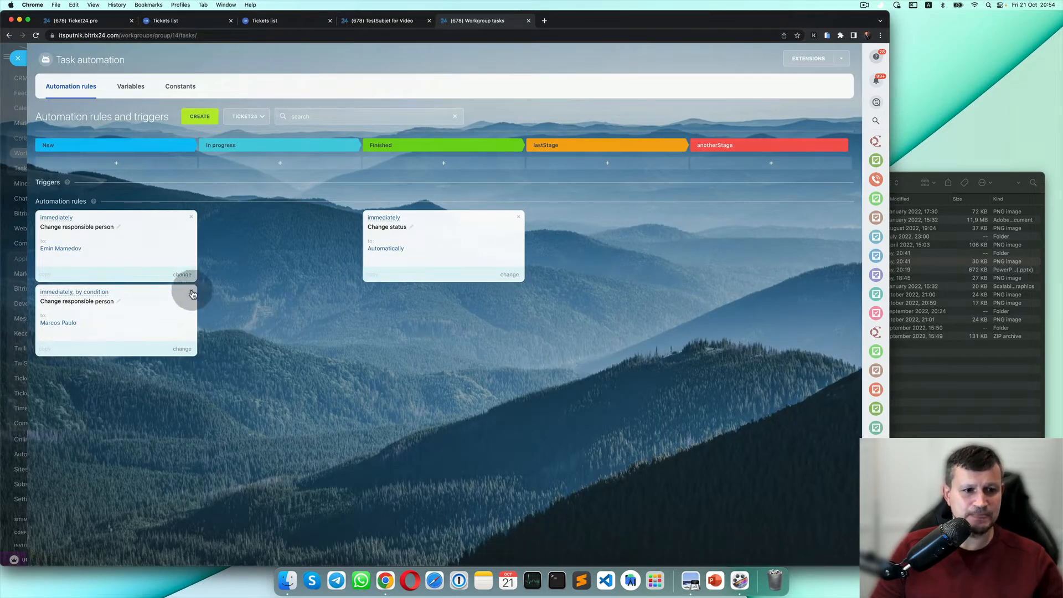
left_click(194, 221)
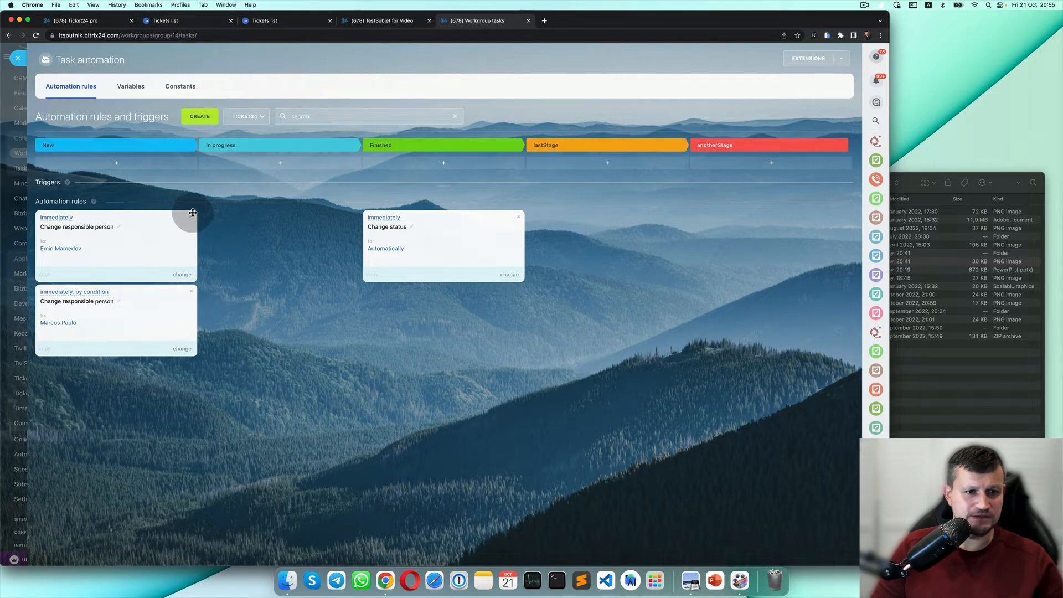
Delete both existing responsible-person rules from the New stage.
left_click(465, 376)
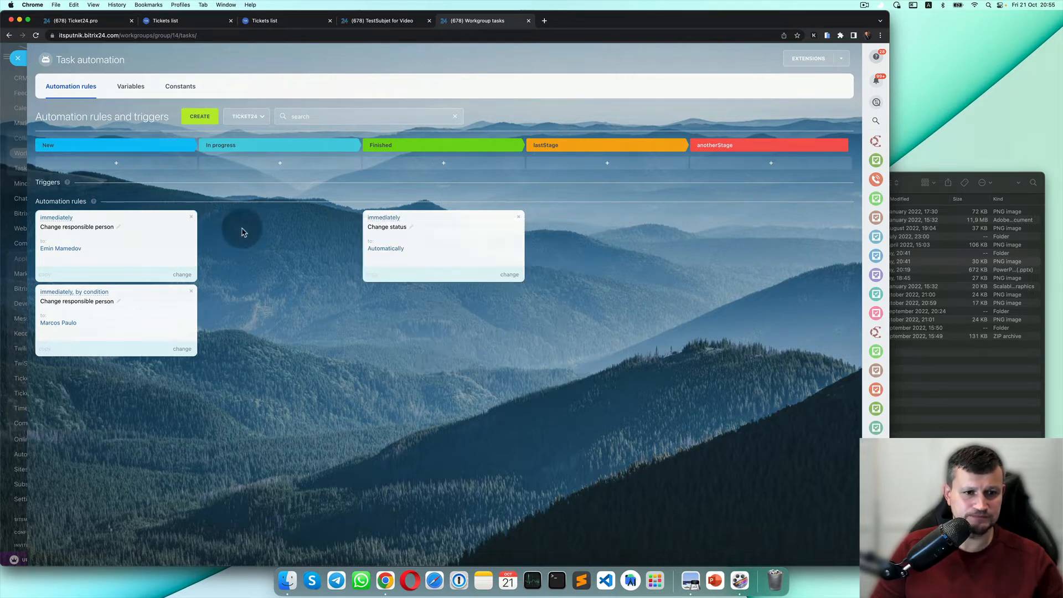
left_click(192, 217)
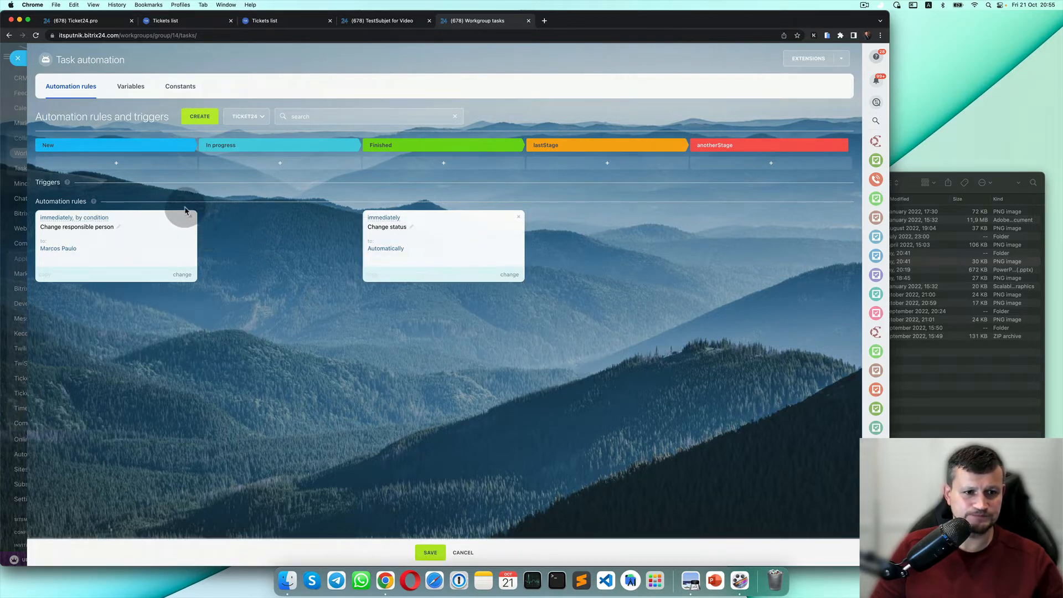
left_click(191, 217)
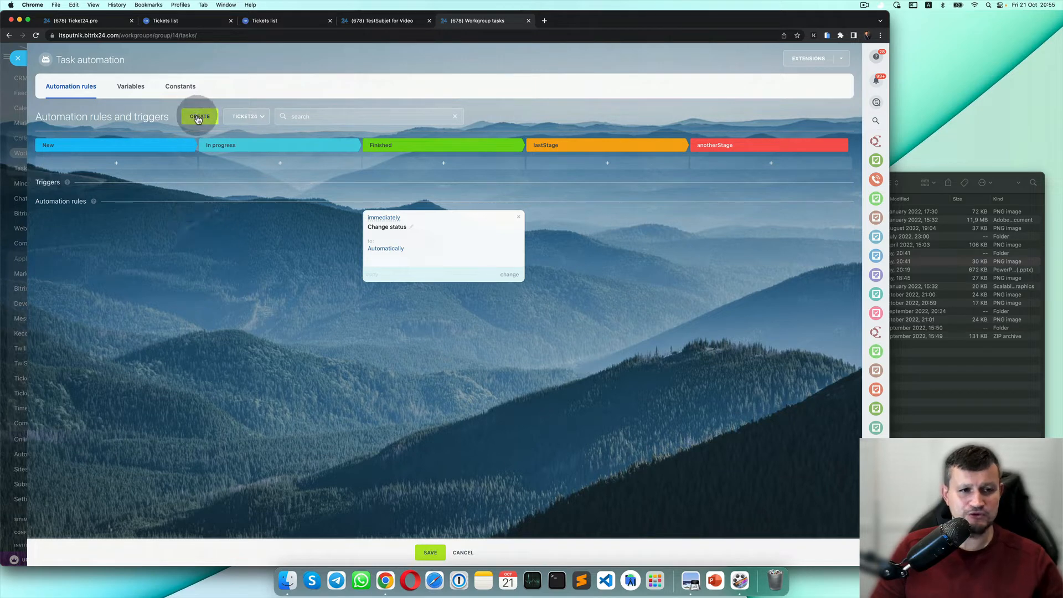
Add a Change responsible person rule from the employee rules to the New stage.
left_click(198, 118)
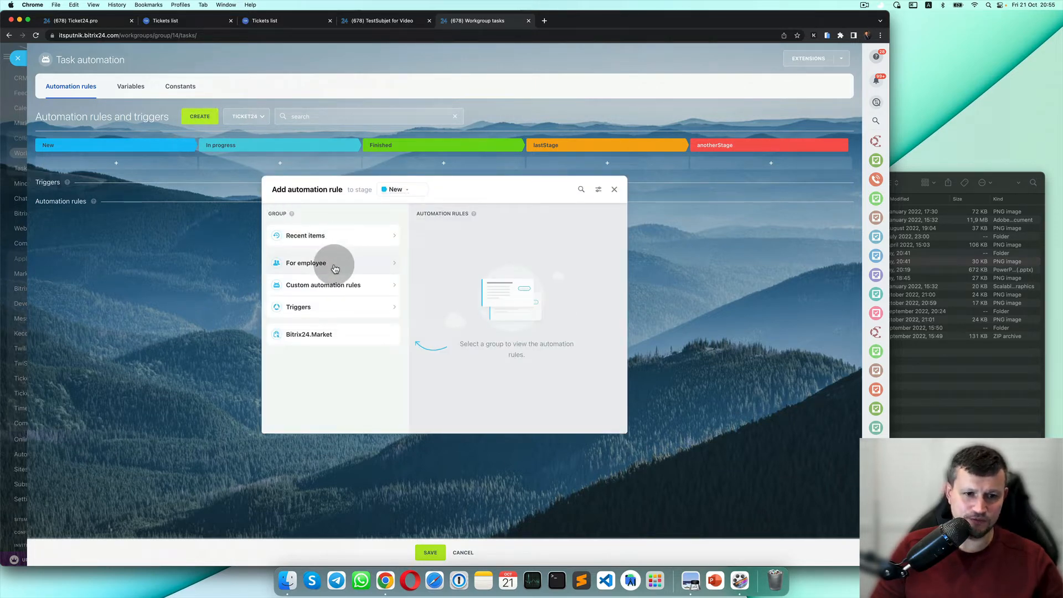
left_click(334, 269)
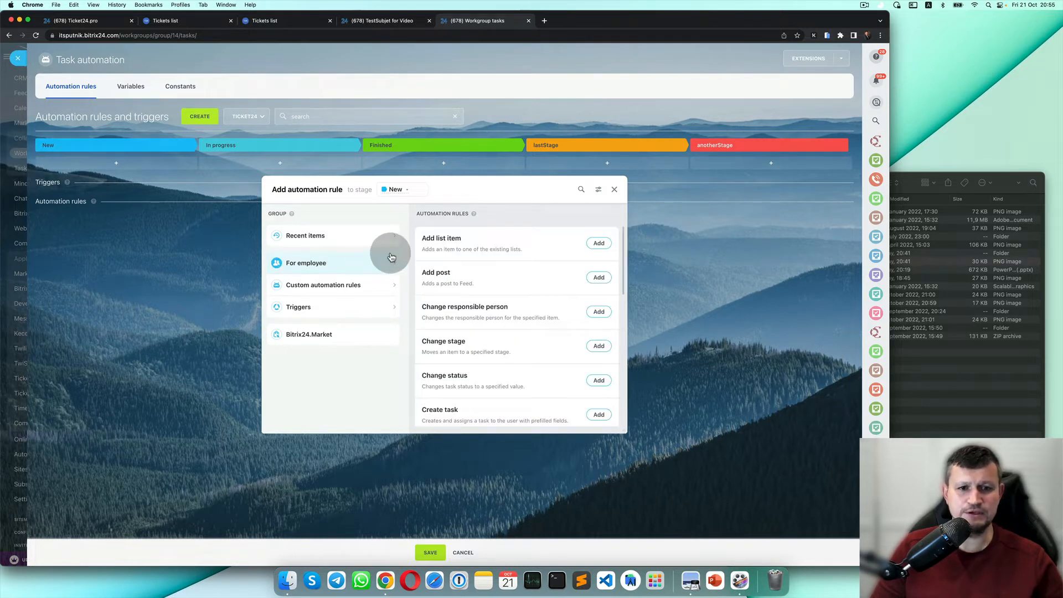
left_click_drag(495, 187, 431, 187)
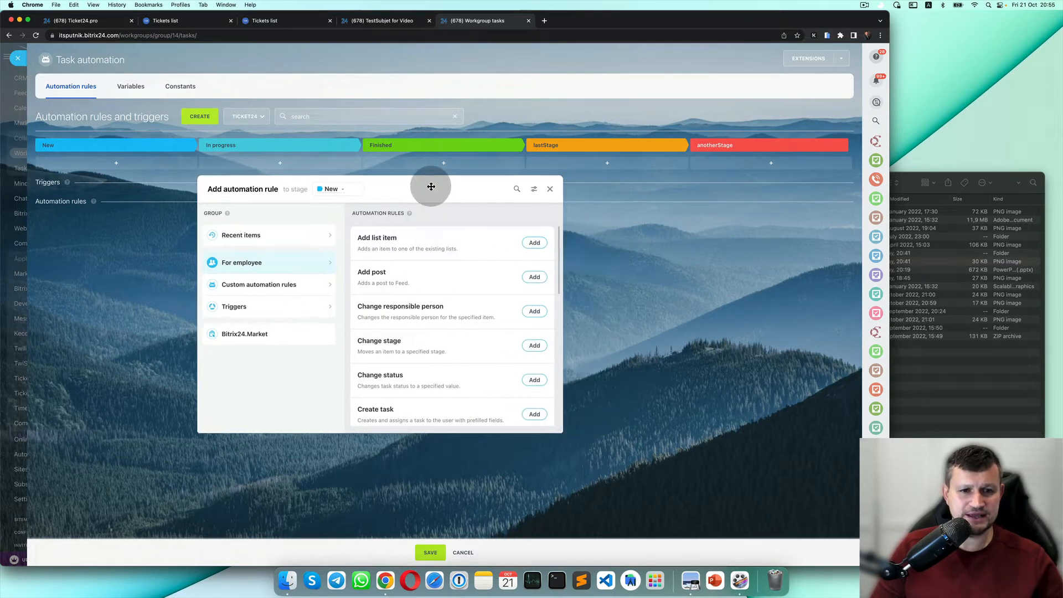
scroll(456, 334, "down", 1)
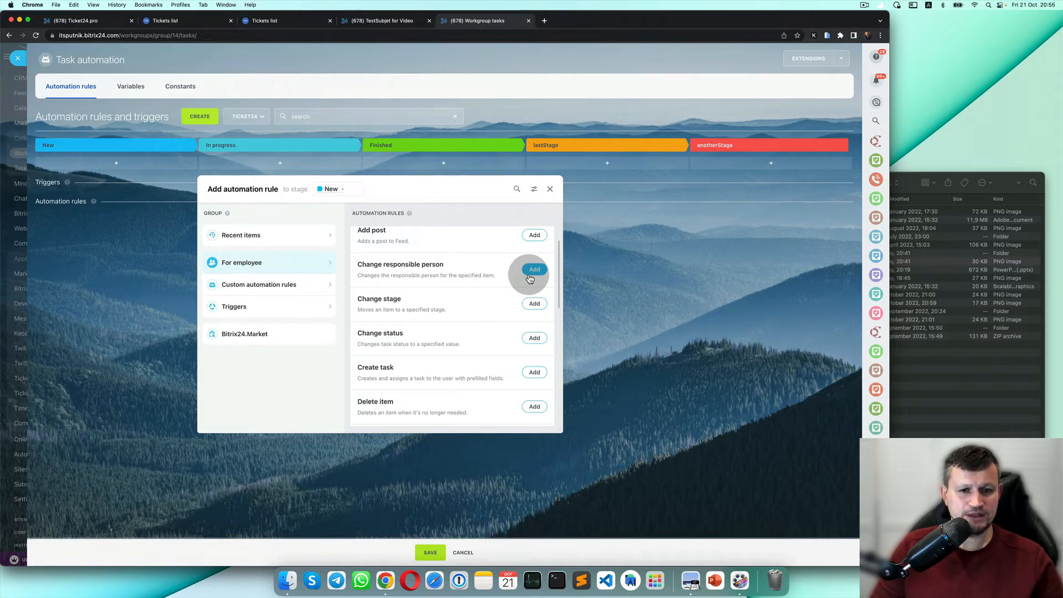
left_click(532, 273)
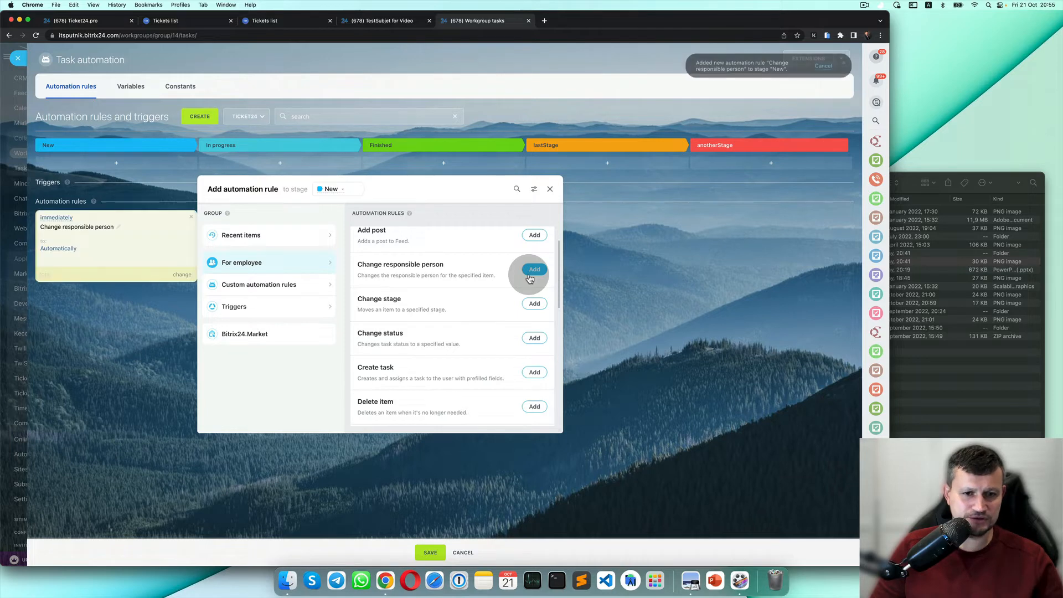
left_click(550, 189)
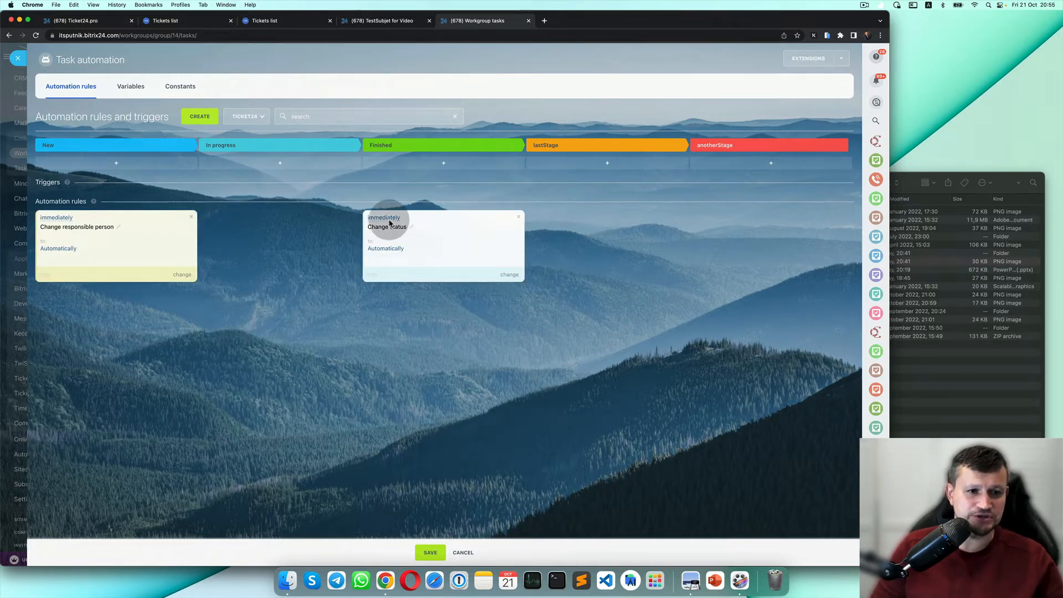
Give the Change responsible person rule a condition on the Tags field with operator equals.
left_click(182, 275)
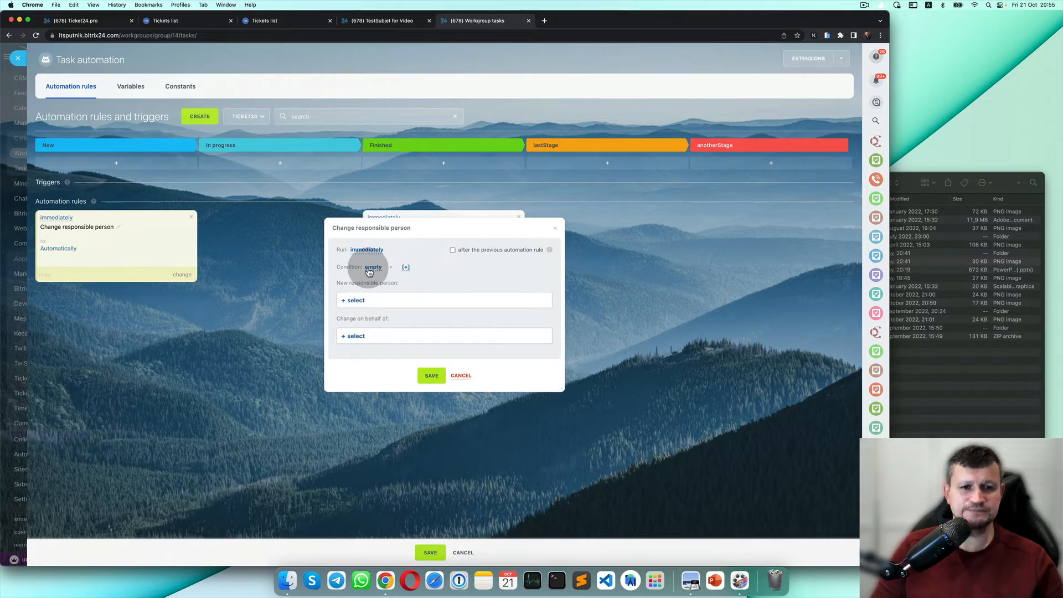
left_click(369, 269)
left_click(379, 269)
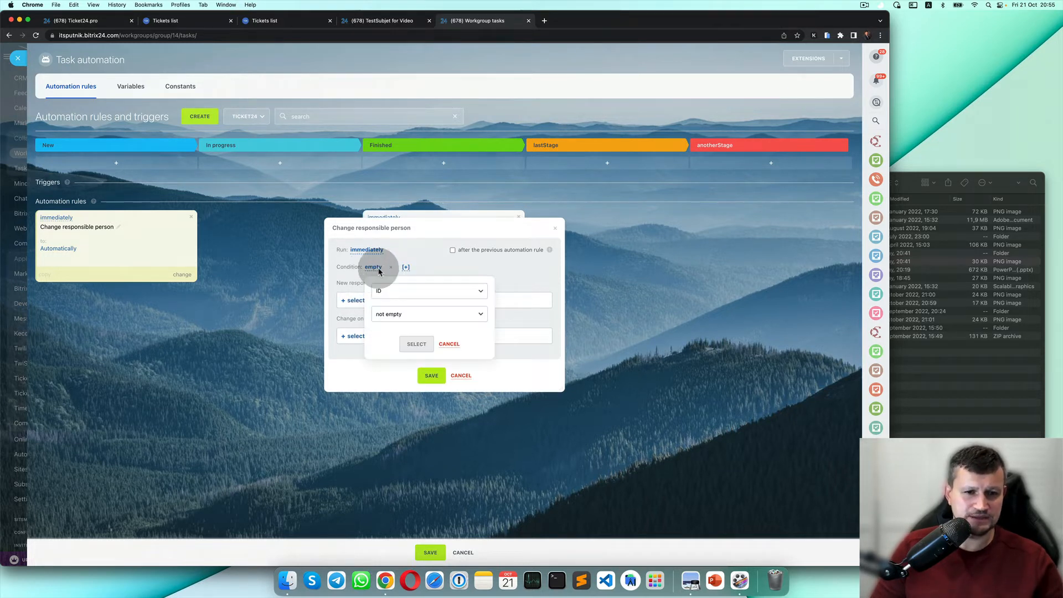
left_click(413, 301)
scroll(399, 386, "down", 5)
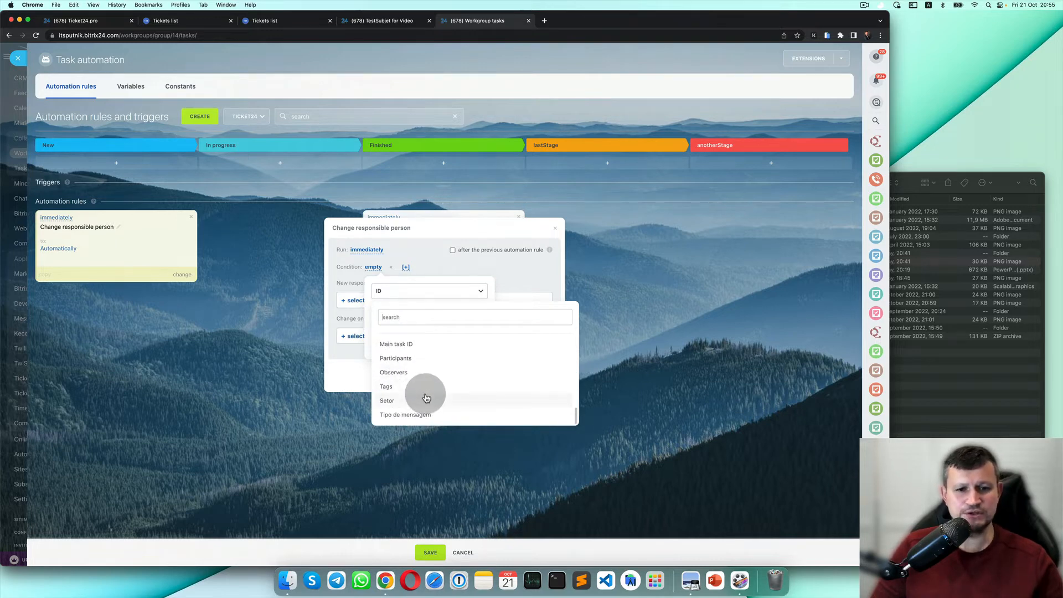
scroll(424, 396, "down", 1)
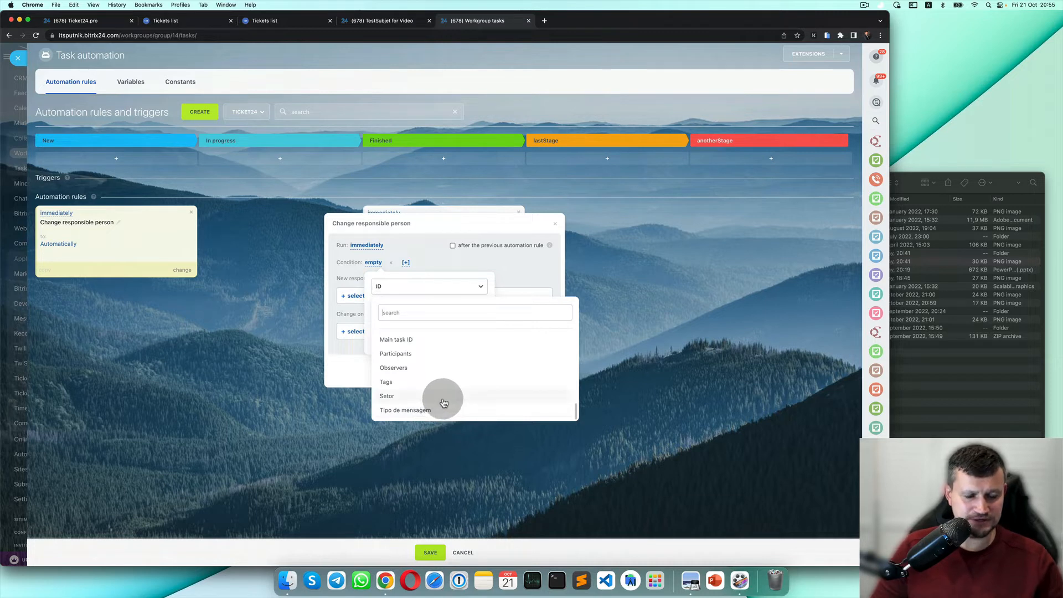
scroll(442, 405, "up", 1)
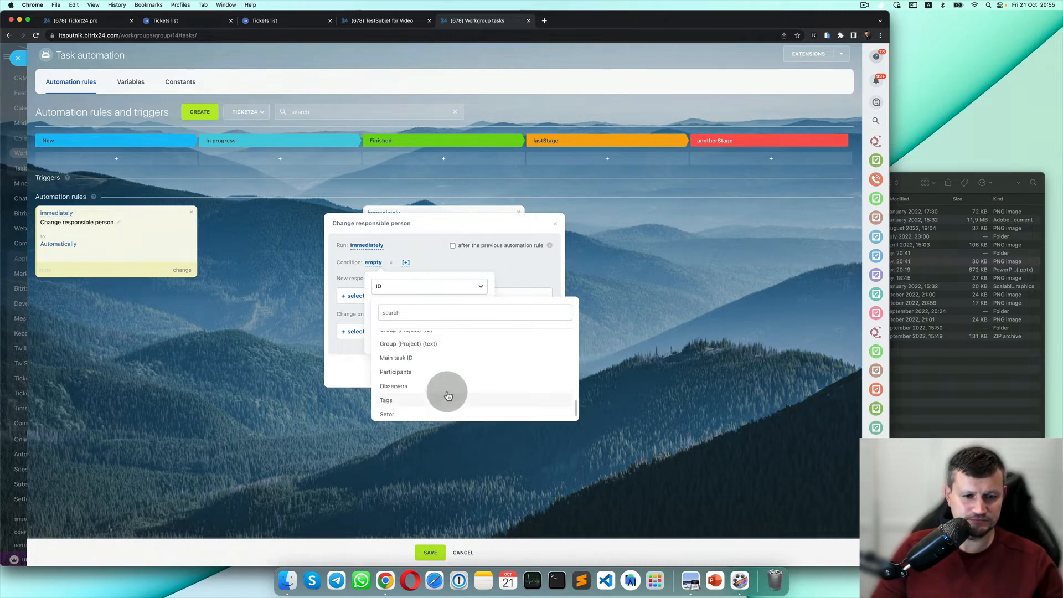
scroll(451, 390, "down", 1)
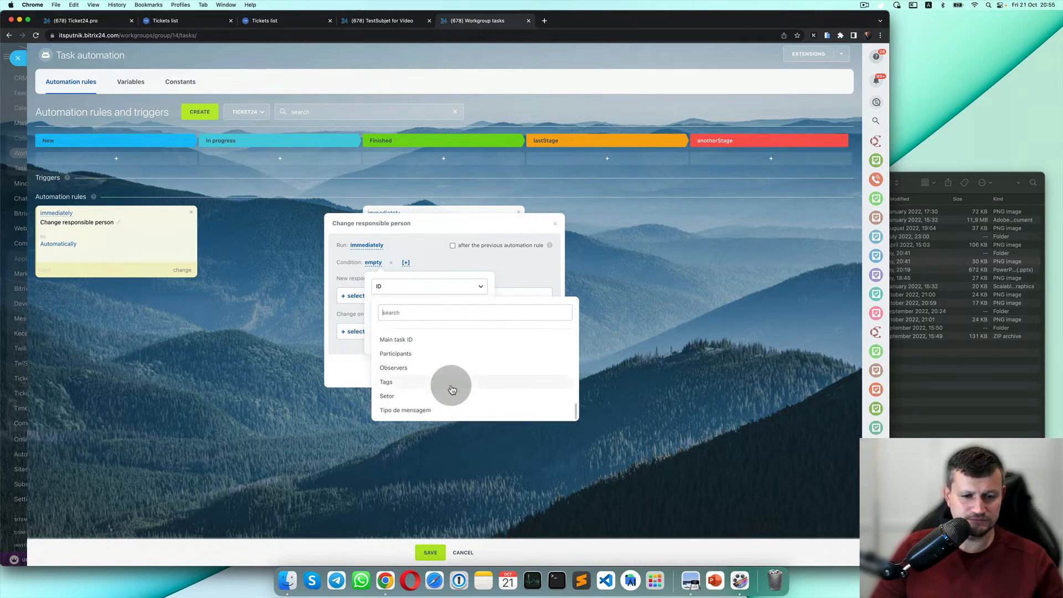
left_click(394, 386)
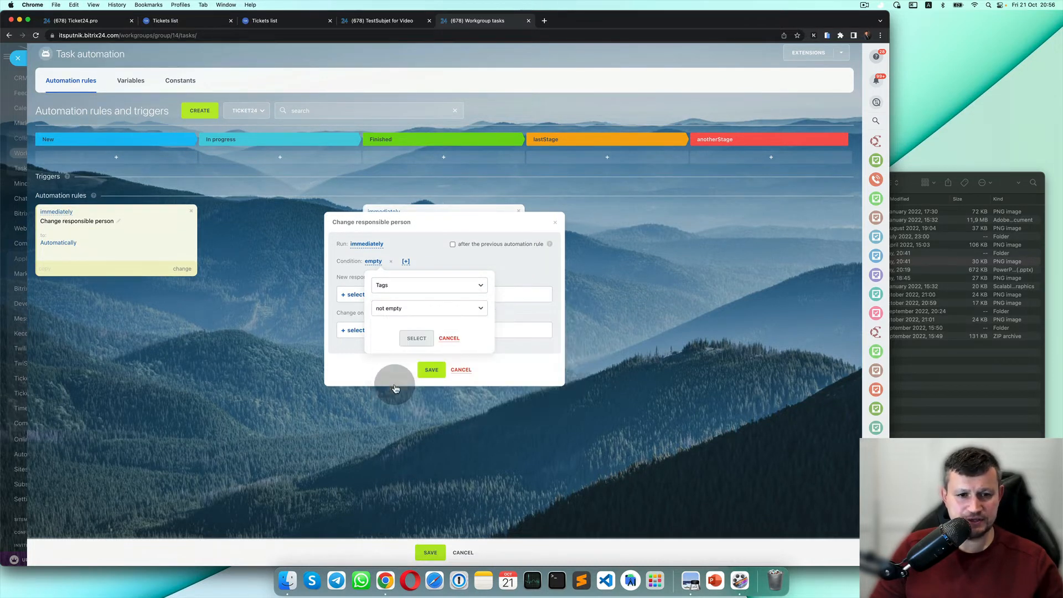
left_click(428, 310)
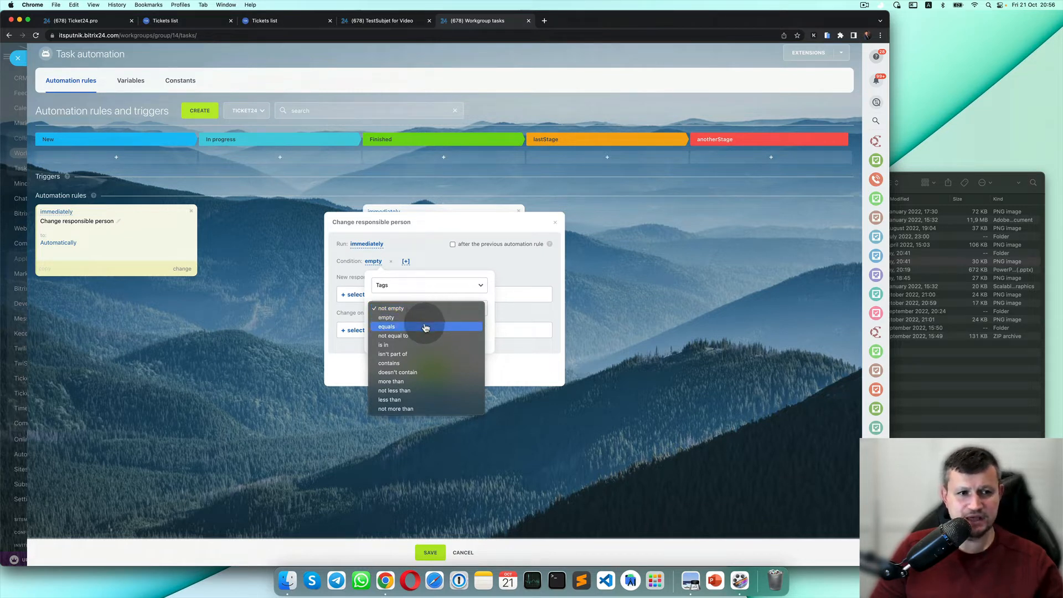
left_click(425, 328)
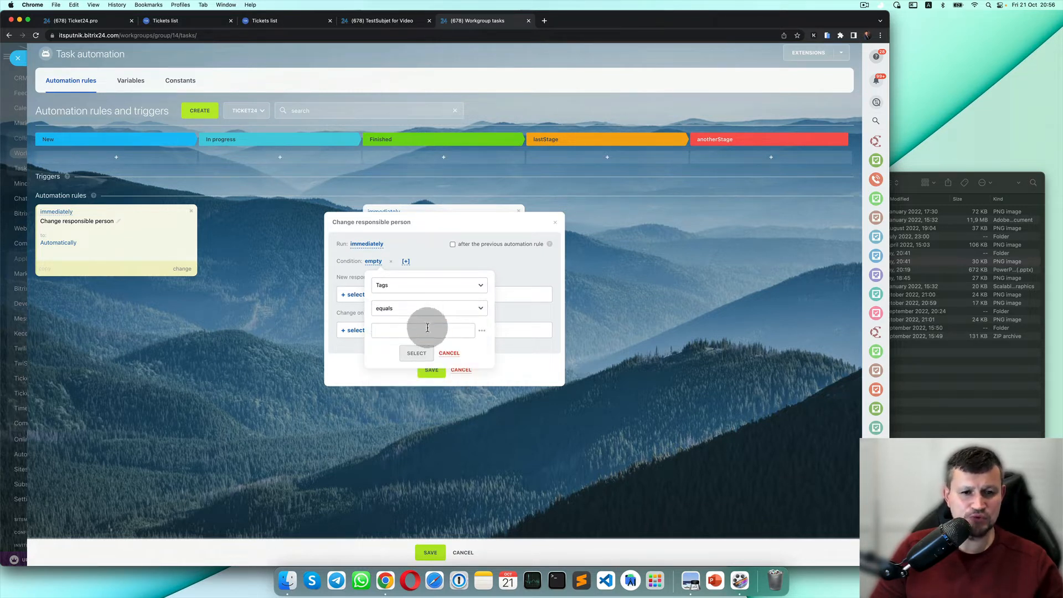
left_click(428, 328)
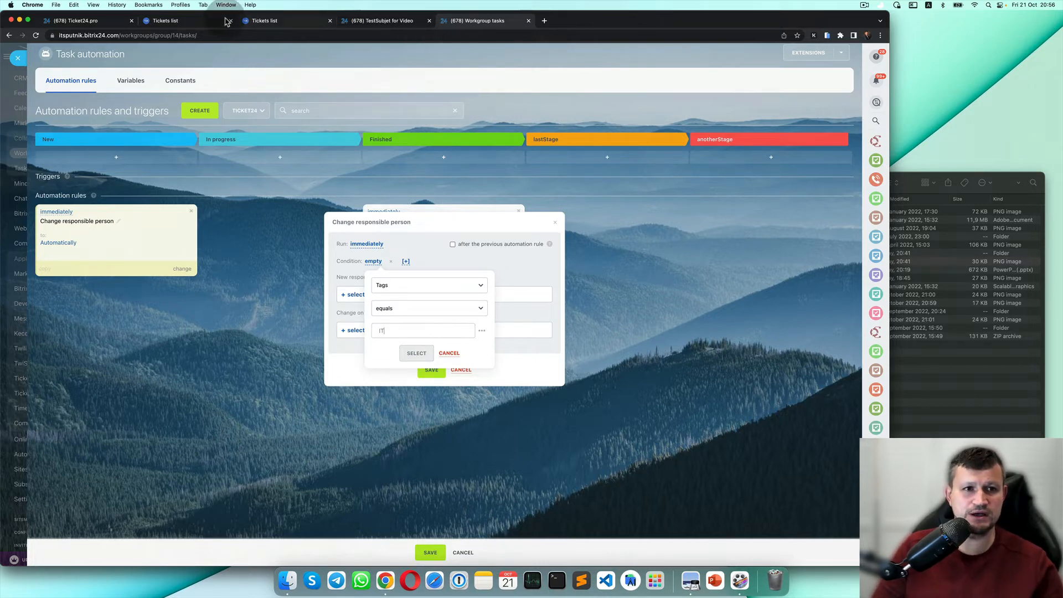
left_click(195, 21)
key("super+1")
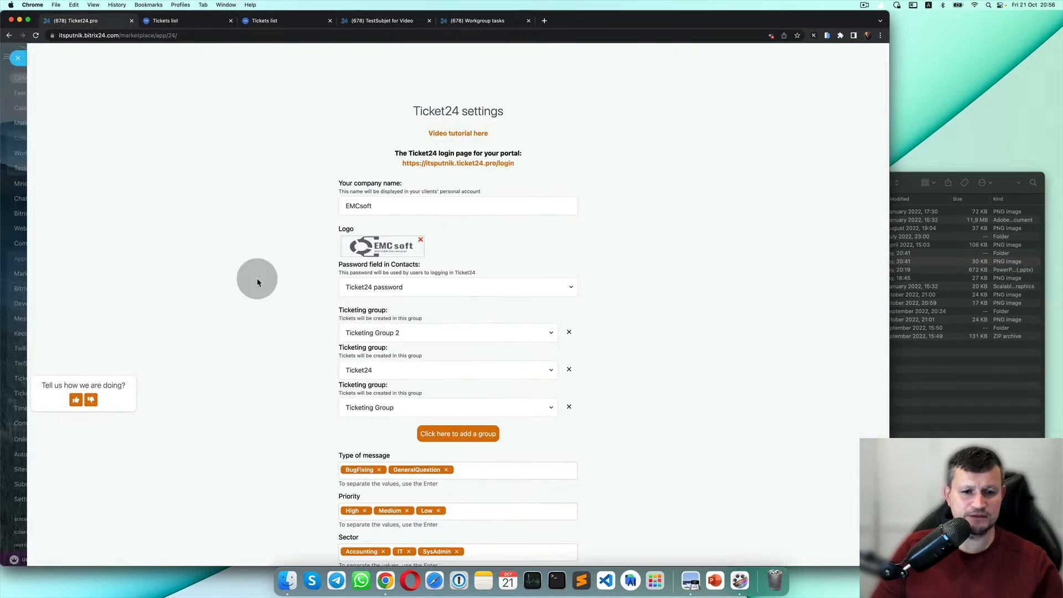
scroll(256, 280, "down", 5)
scroll(406, 255, "up", 3)
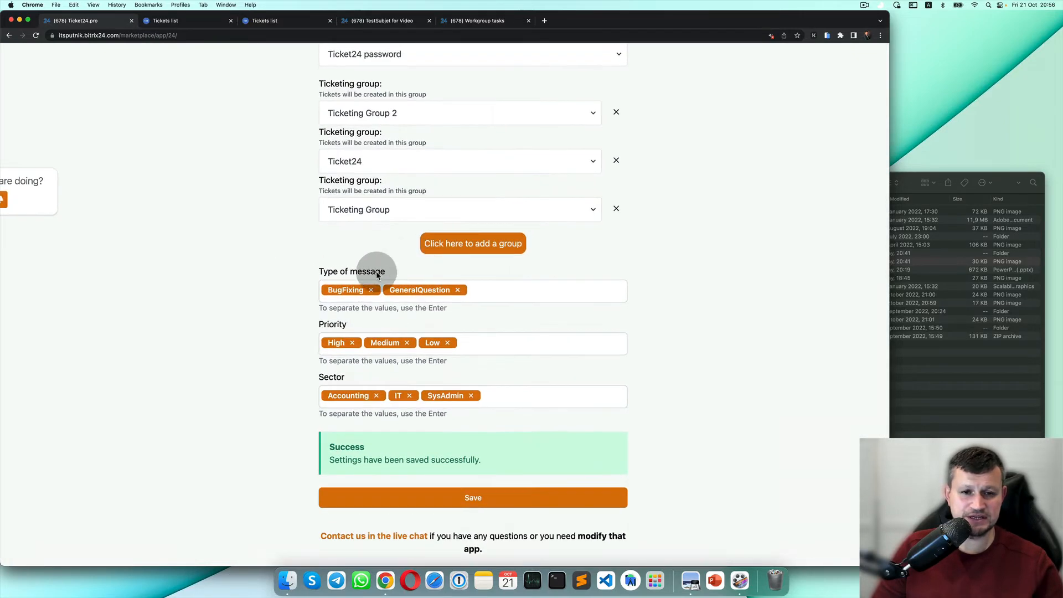
scroll(306, 363, "up", 1)
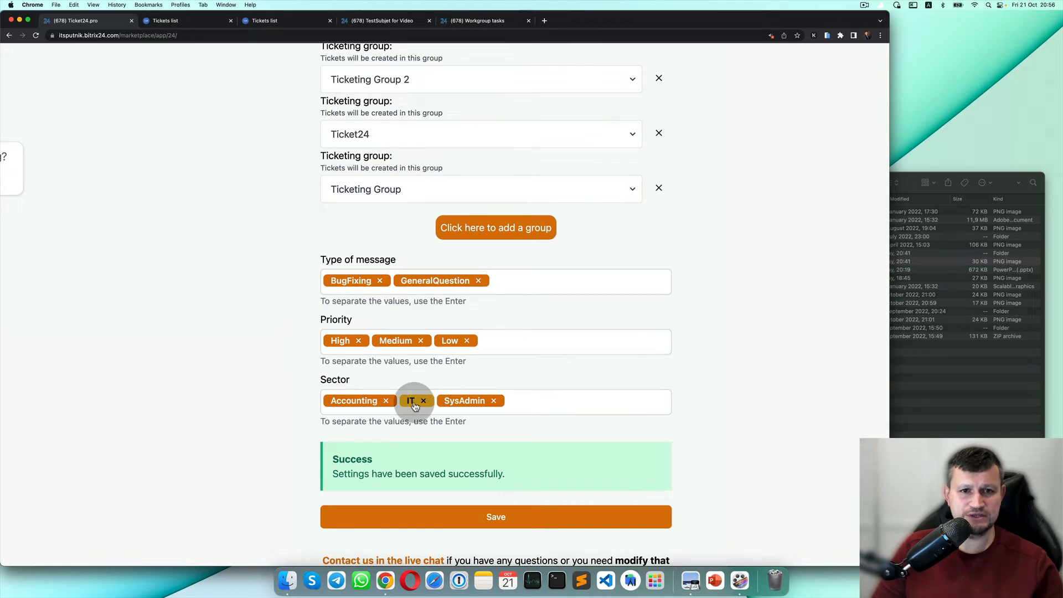
left_click(493, 21)
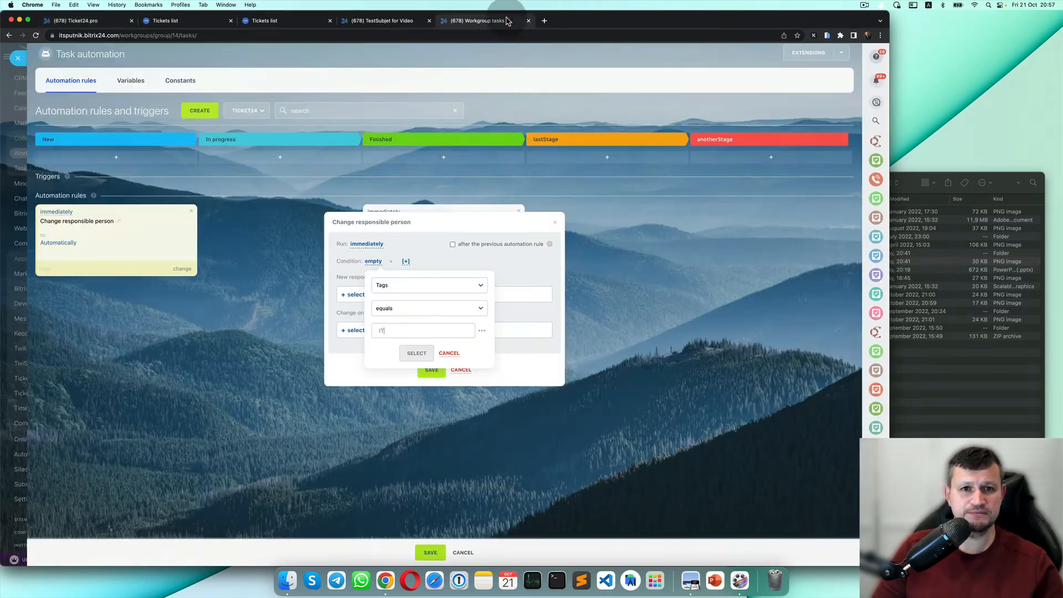
Apply Tags equals IT, choose the new responsible and acting employees, and save the rule.
left_click(417, 353)
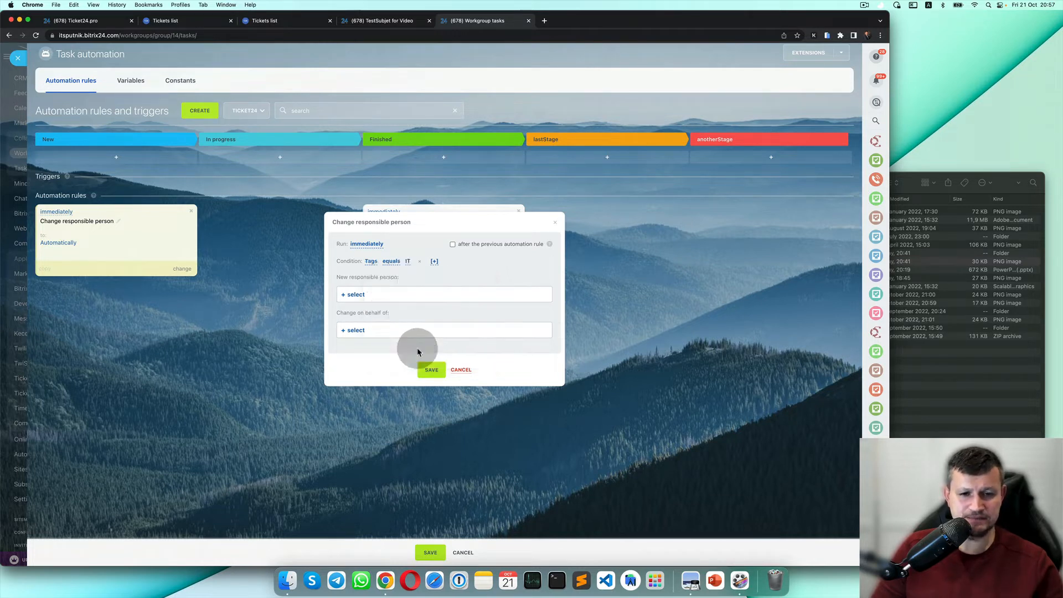
left_click(358, 294)
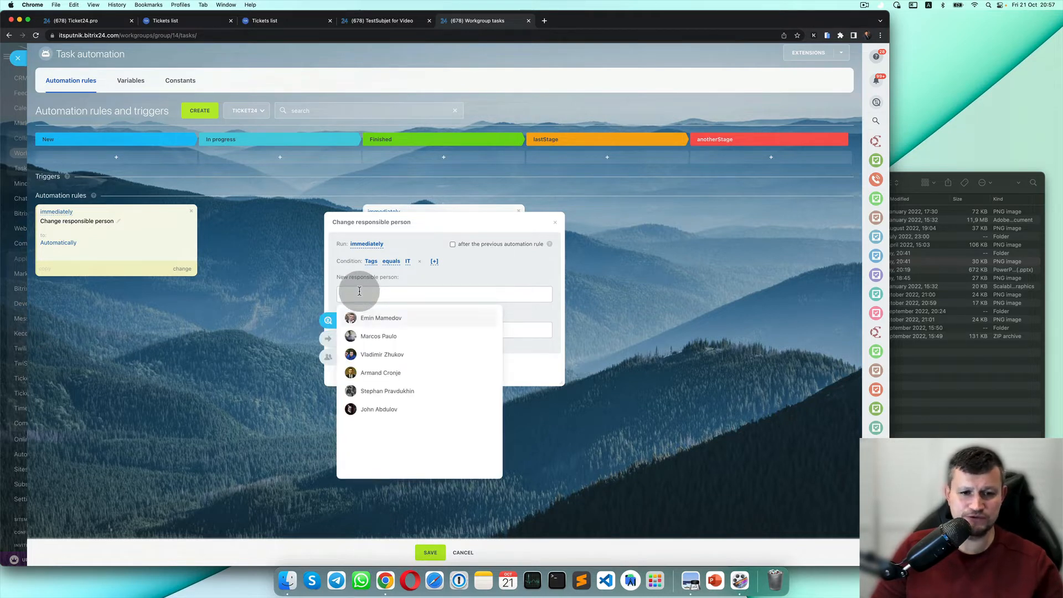
left_click(382, 335)
left_click(497, 262)
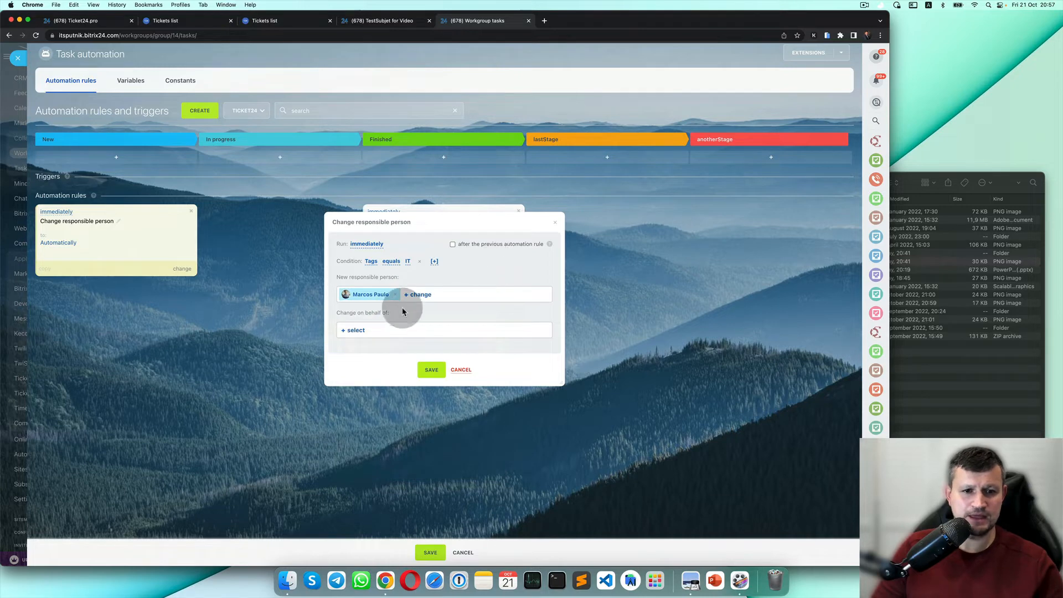
left_click(357, 331)
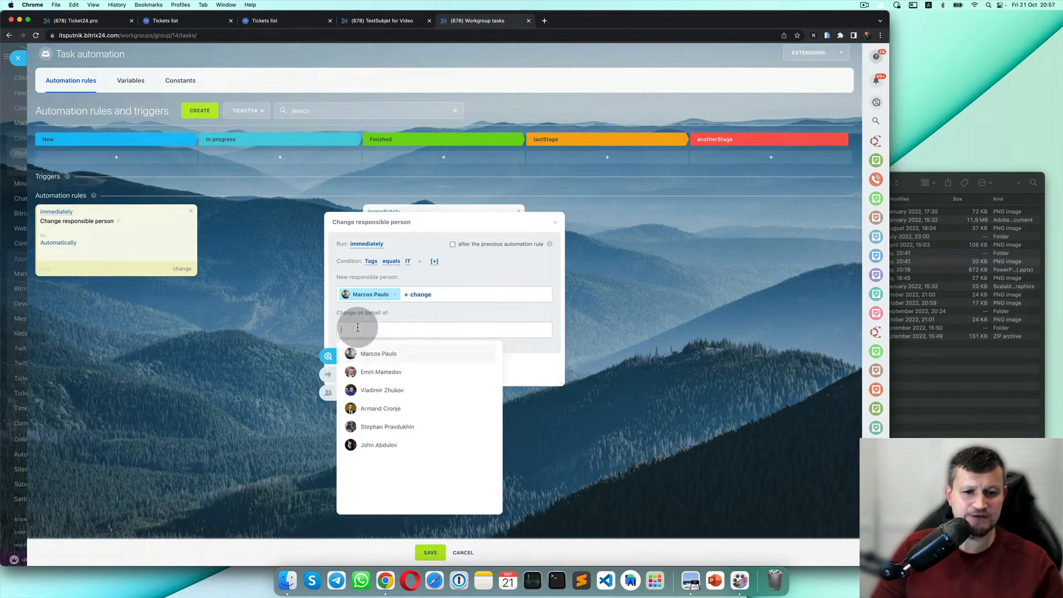
left_click(374, 373)
left_click(433, 370)
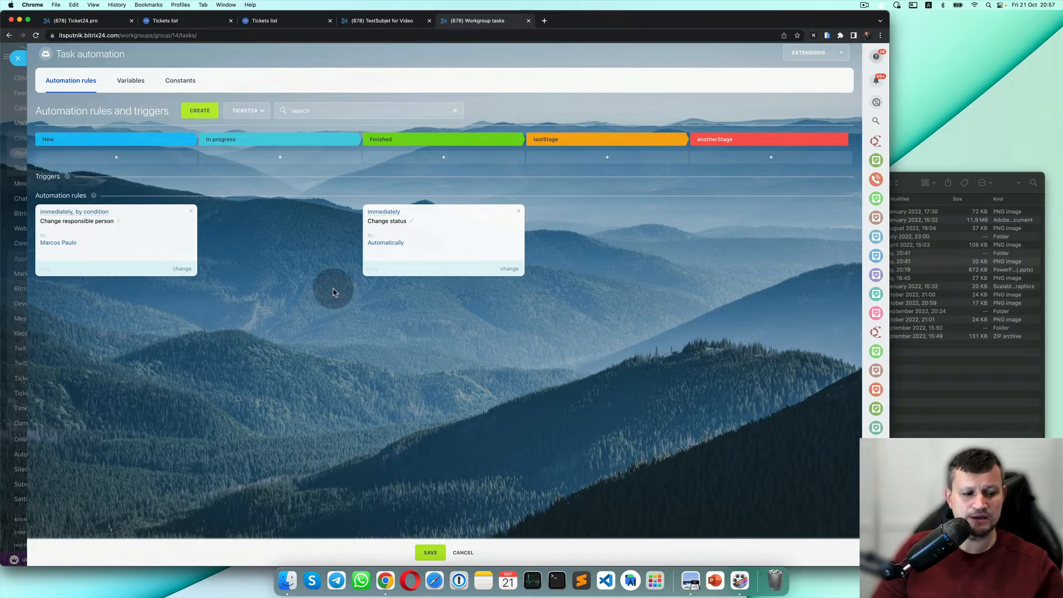
Create a rule from the For employee group, choosing Modify task for the New stage.
left_click(207, 111)
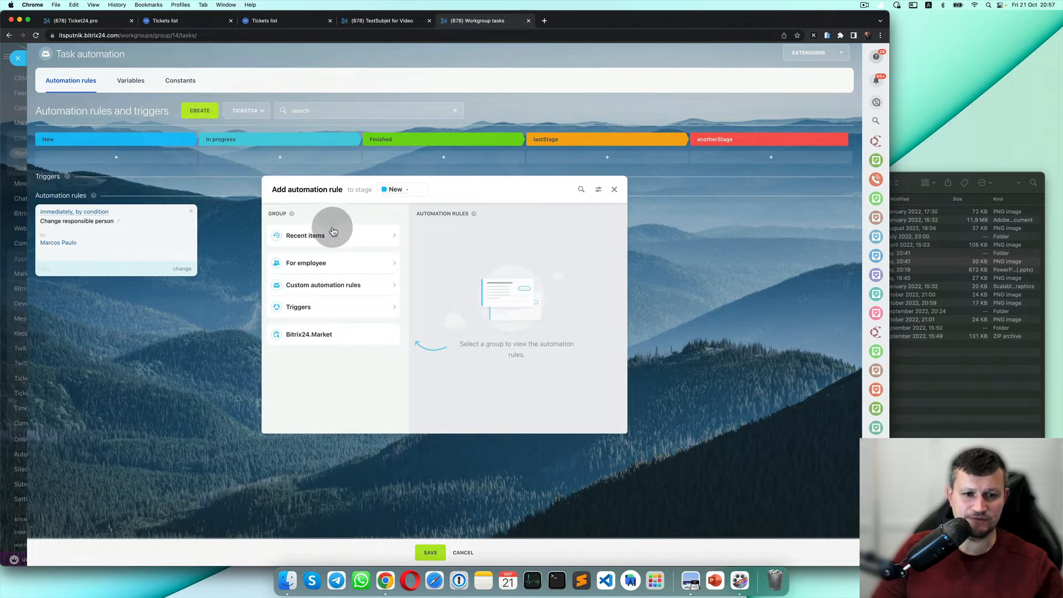
left_click(354, 268)
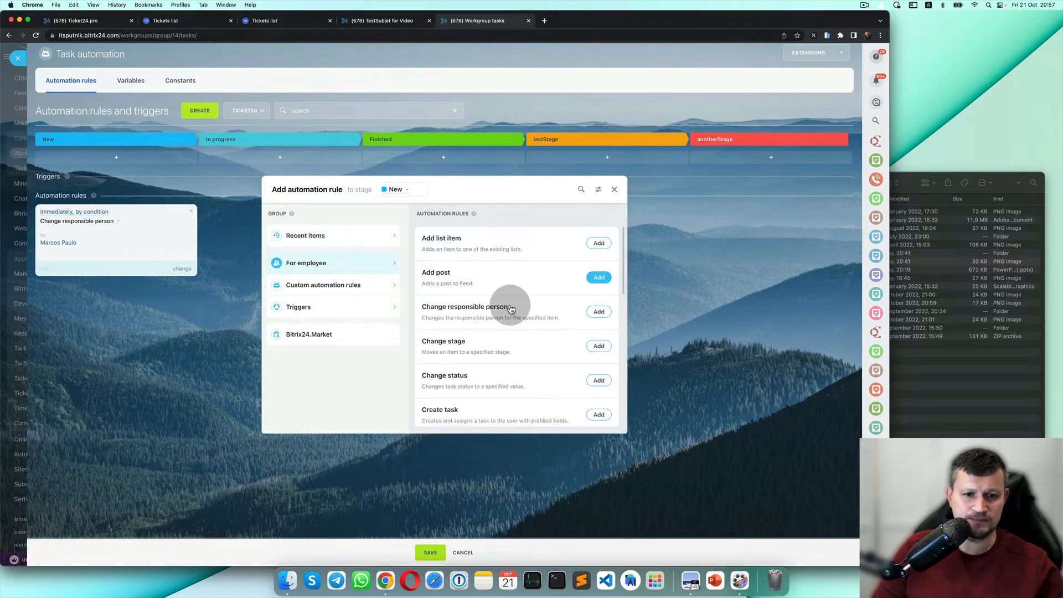
scroll(499, 374, "down", 3)
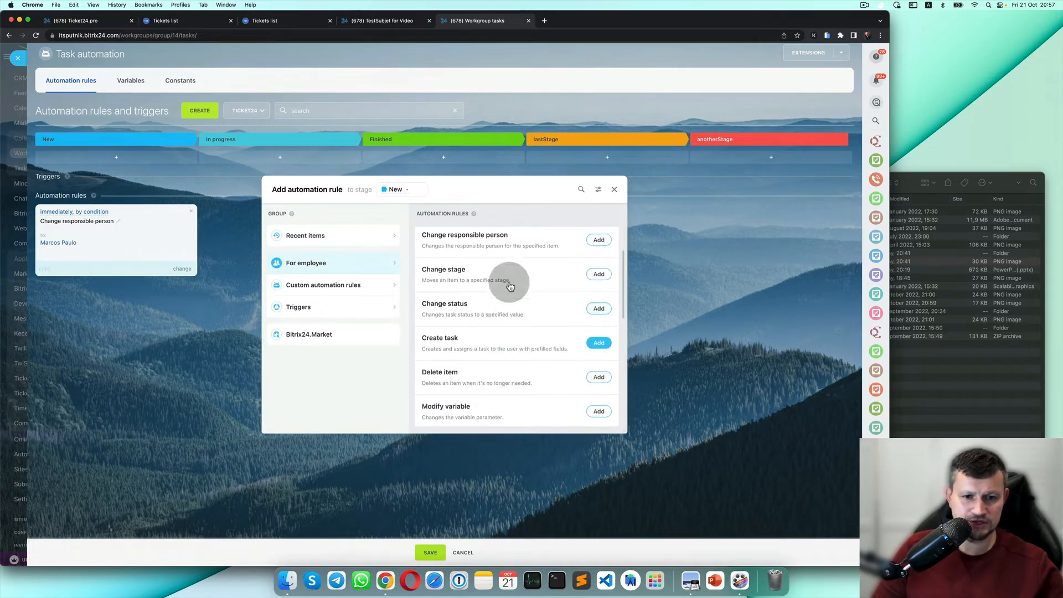
scroll(505, 281, "down", 2)
scroll(523, 335, "down", 2)
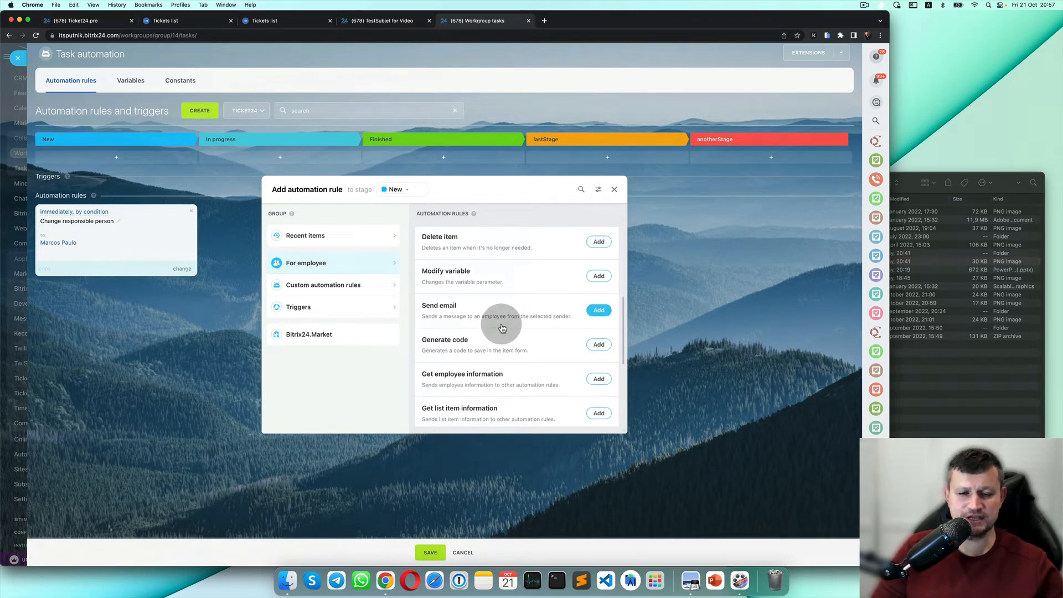
scroll(502, 329, "down", 2)
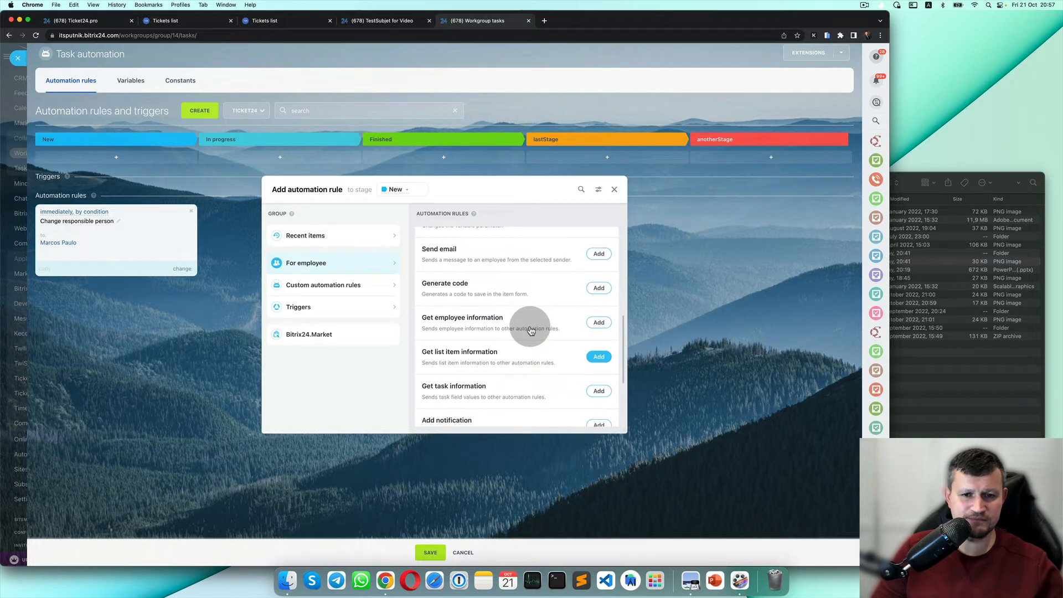
scroll(526, 360, "down", 2)
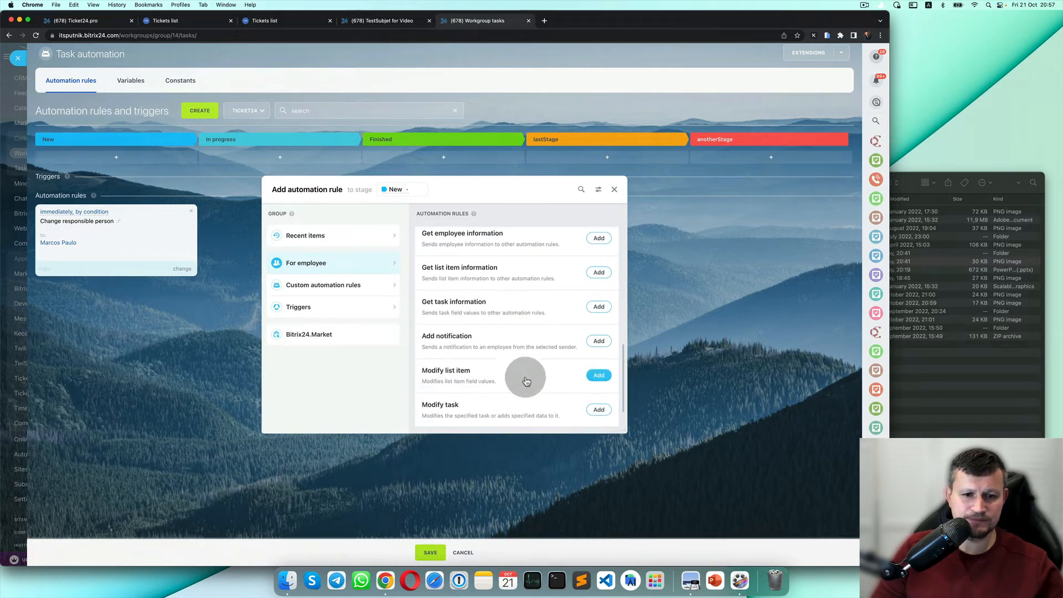
scroll(527, 382, "down", 1)
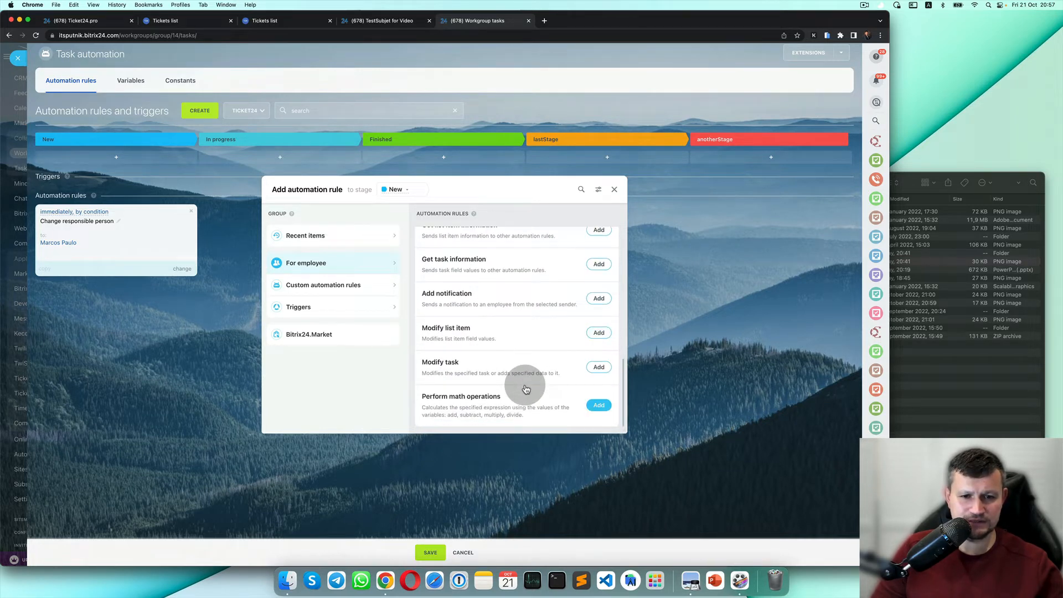
scroll(527, 388, "up", 10)
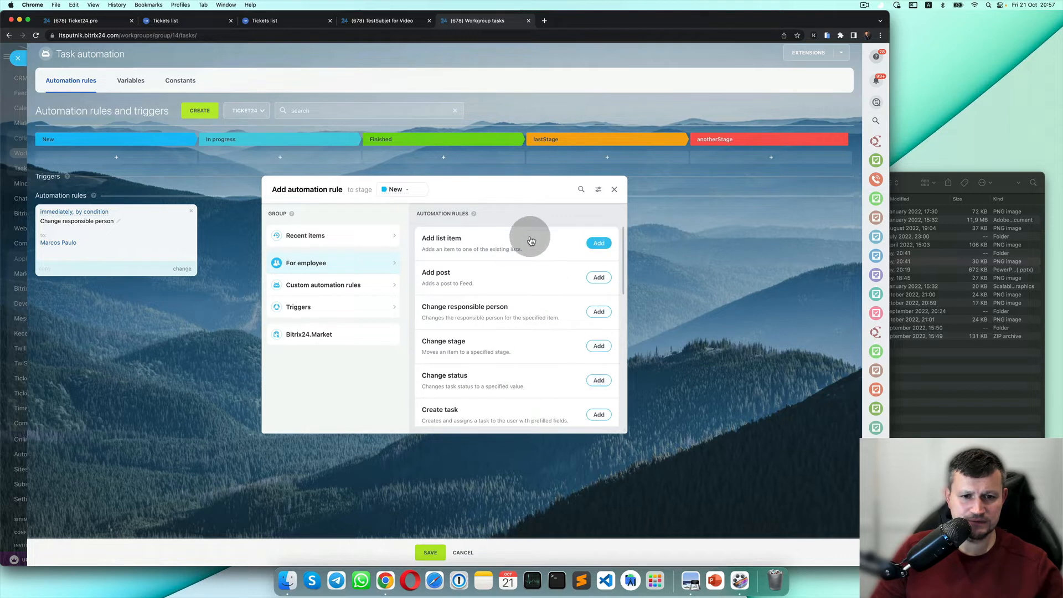
scroll(522, 363, "down", 2)
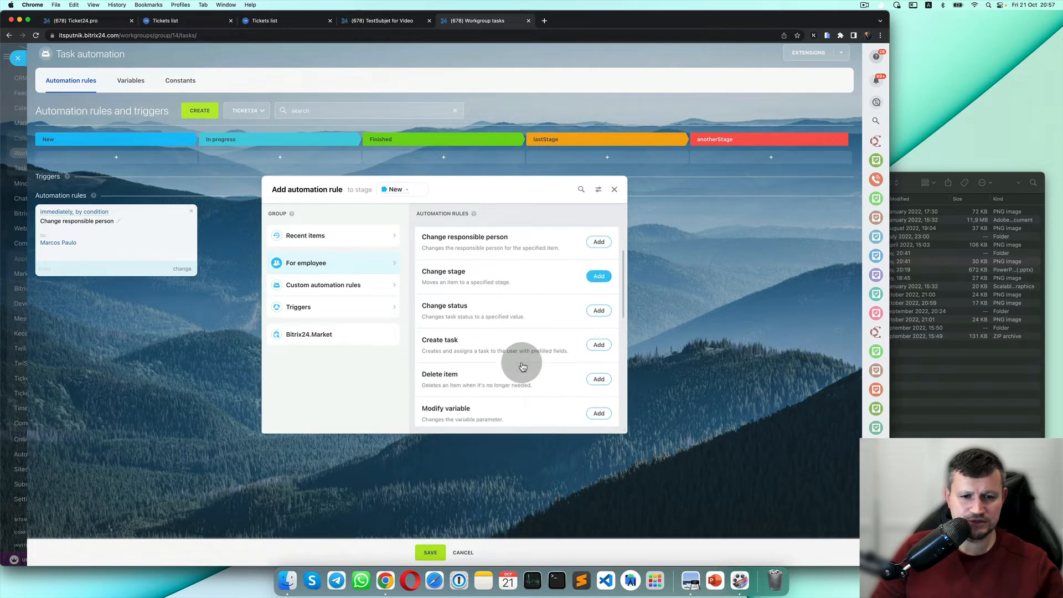
scroll(598, 368, "down", 5)
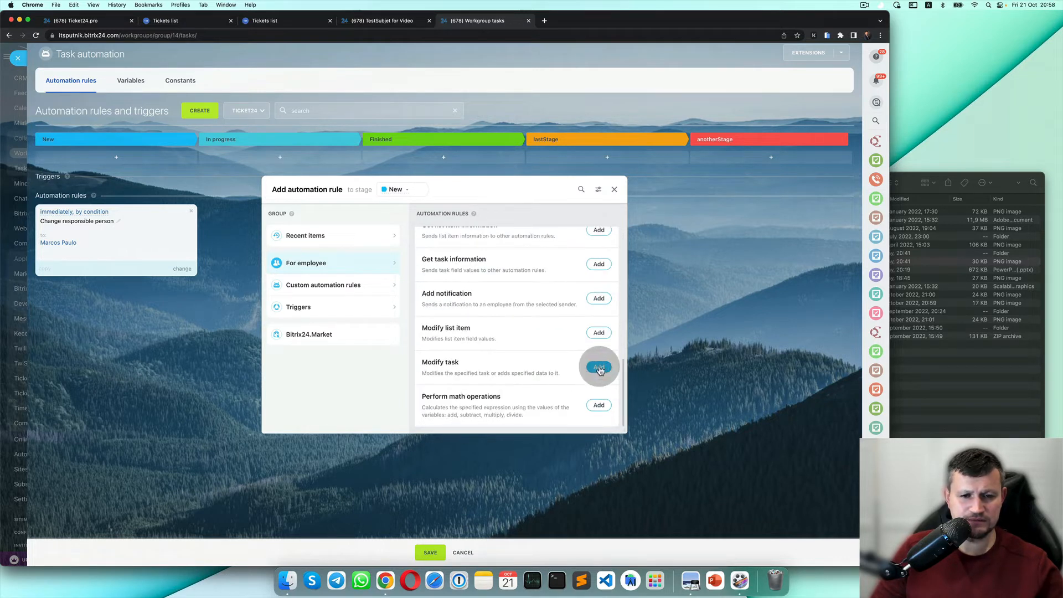
left_click(599, 368)
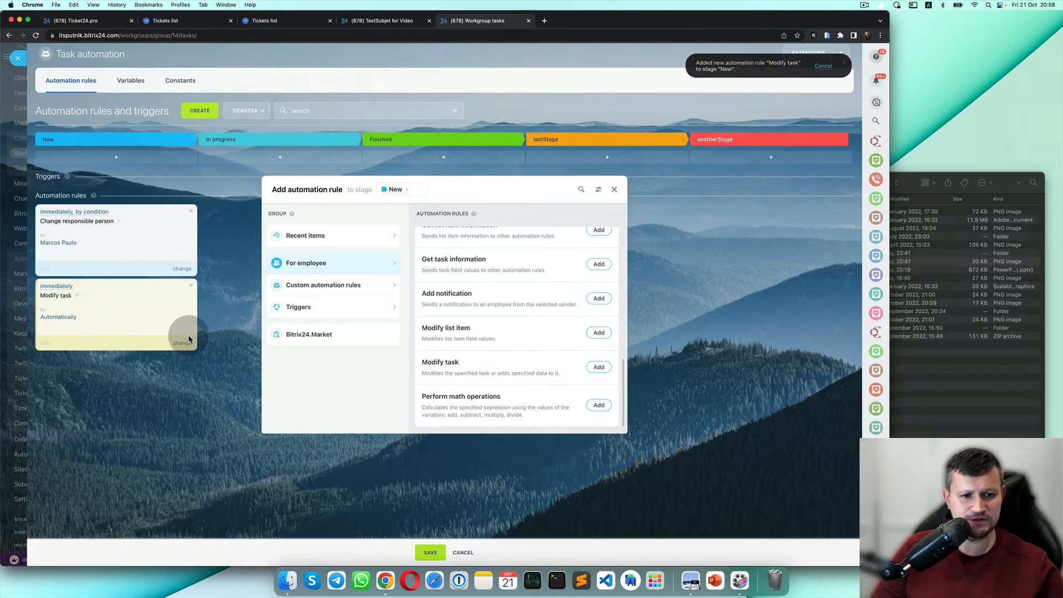
In the Modify task rule, replace the Name field with Deadline.
left_click(614, 189)
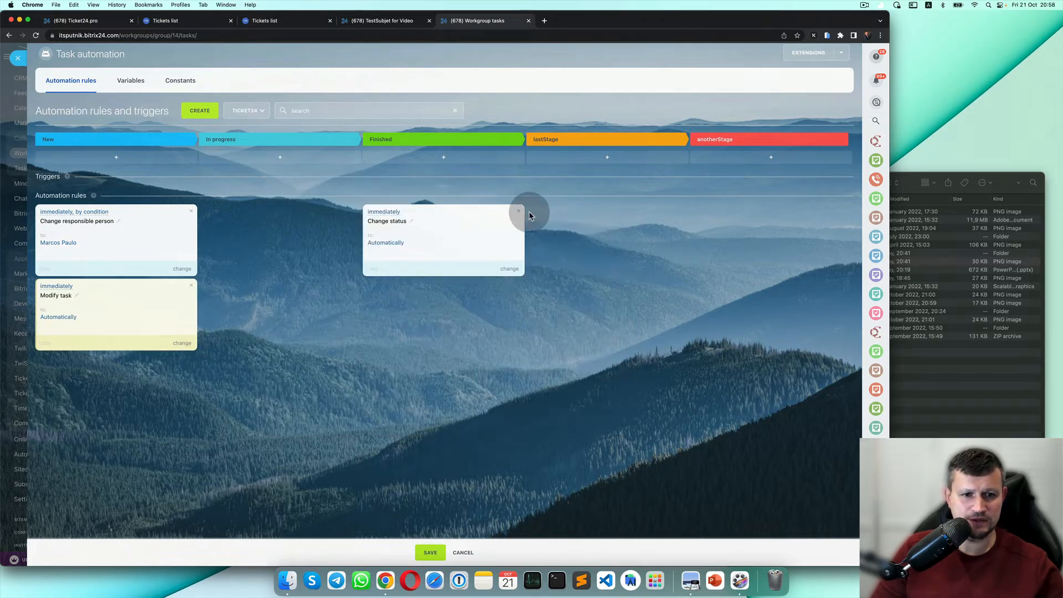
left_click(182, 343)
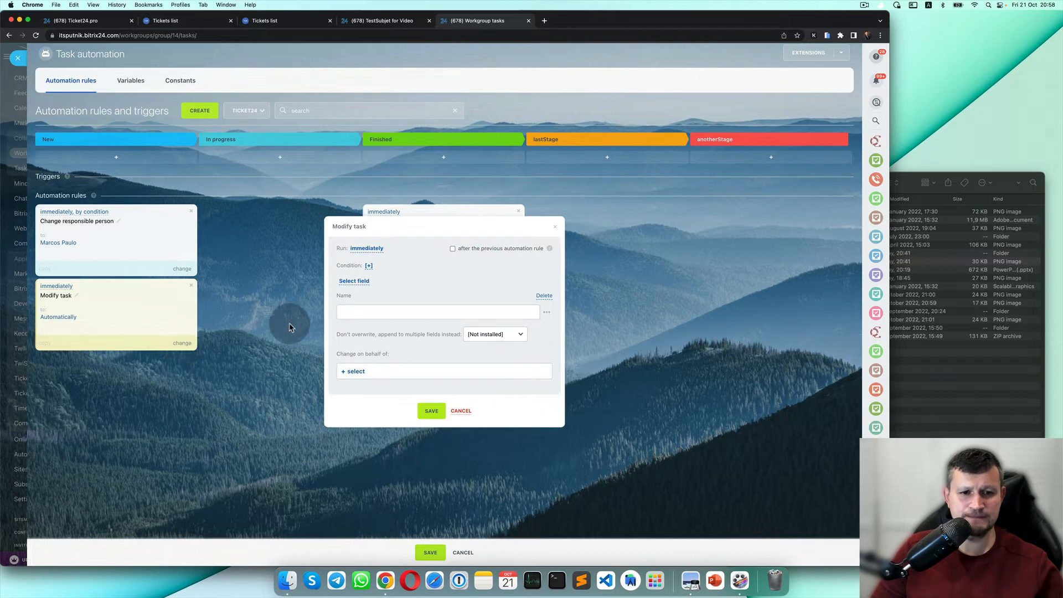
left_click(544, 295)
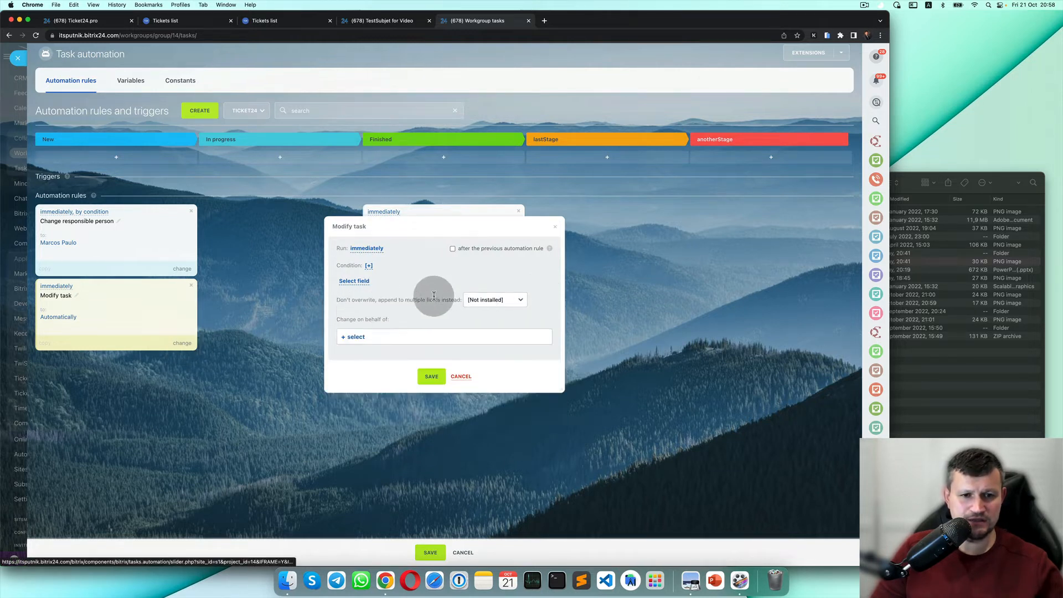
left_click(366, 283)
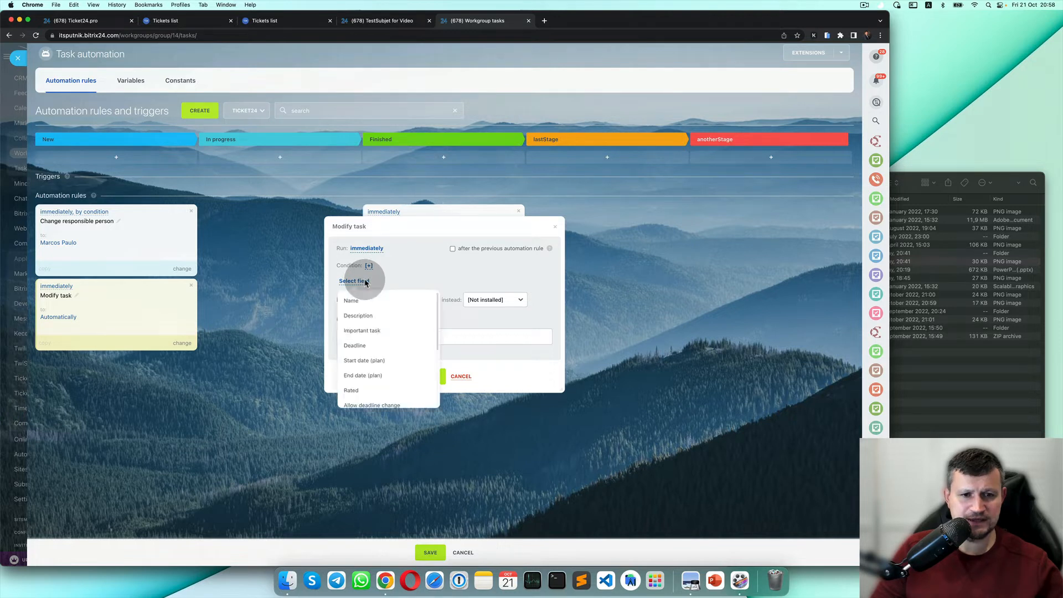
left_click(382, 346)
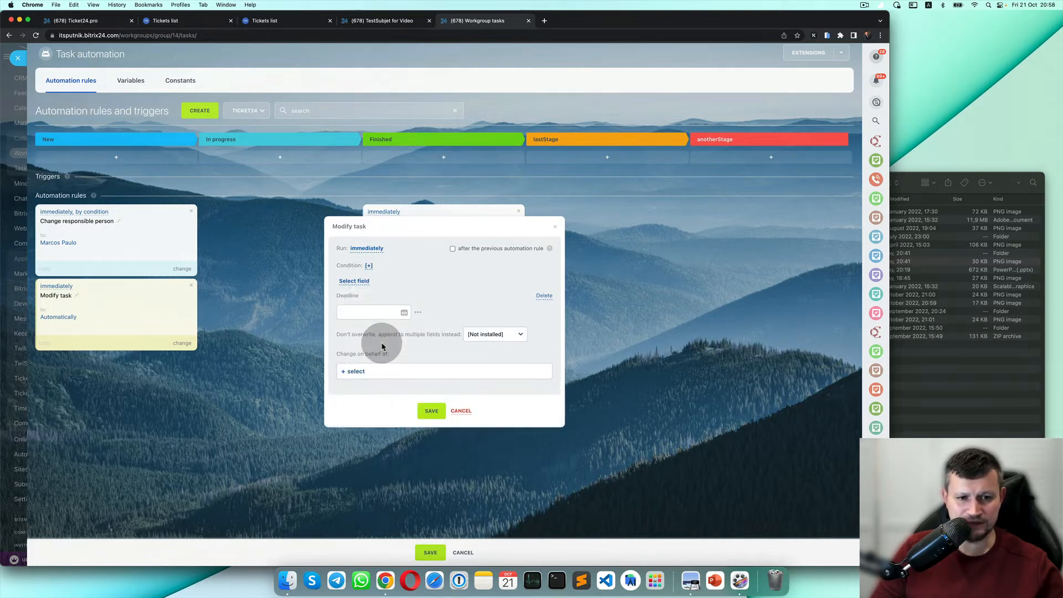
Set the Deadline value to 7 days after the current time.
left_click(418, 314)
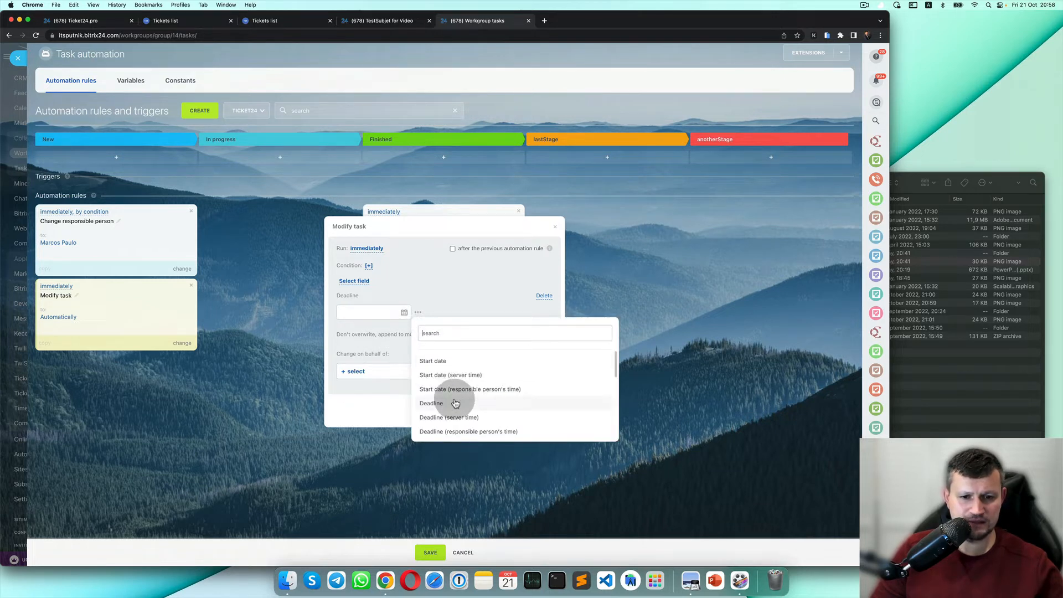
scroll(455, 403, "down", 5)
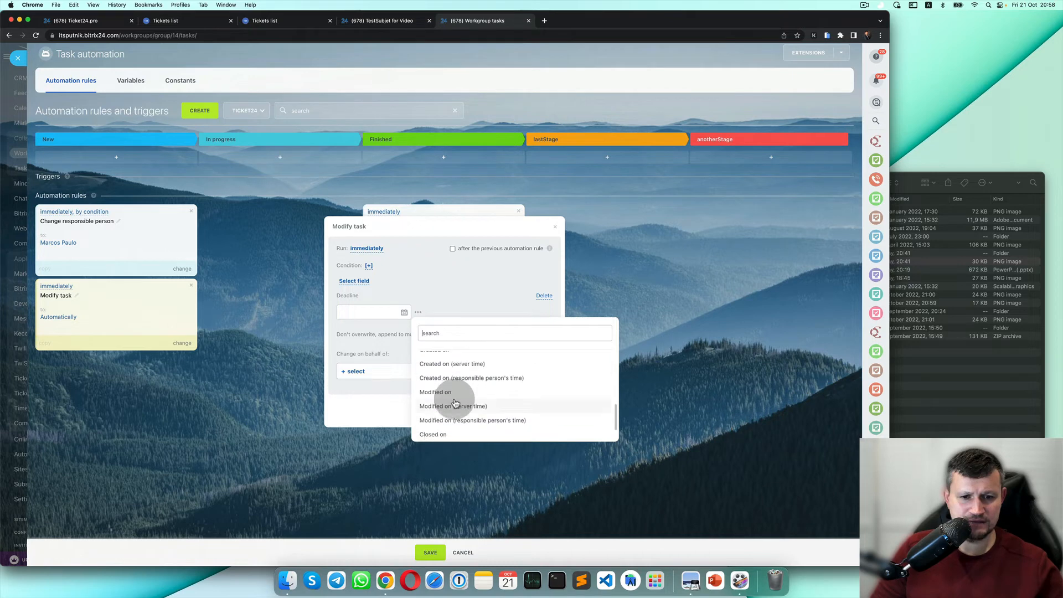
scroll(455, 403, "up", 4)
left_click(453, 403)
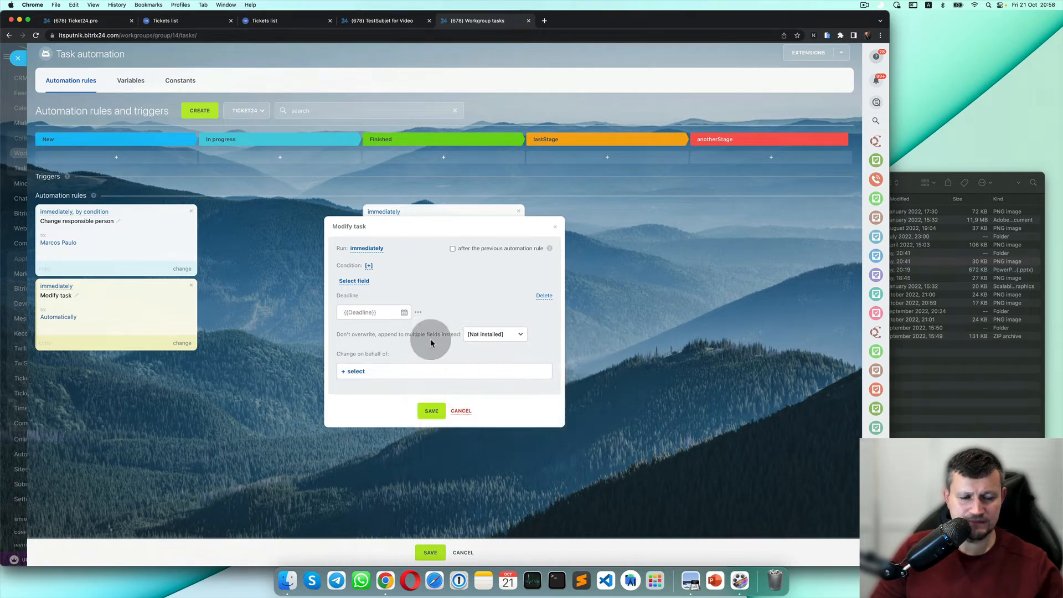
left_click(404, 313)
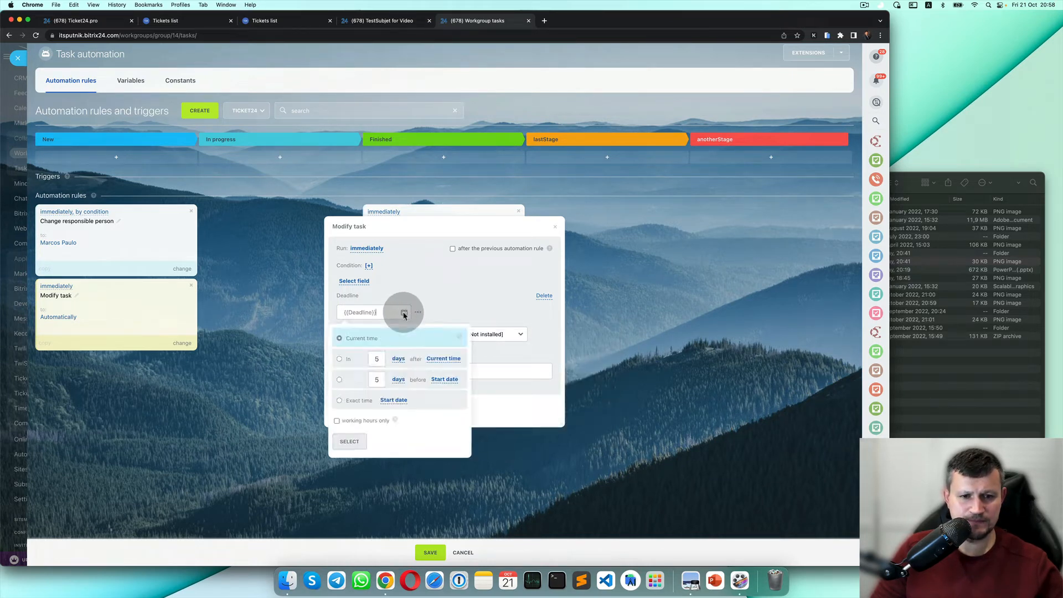
left_click(391, 314)
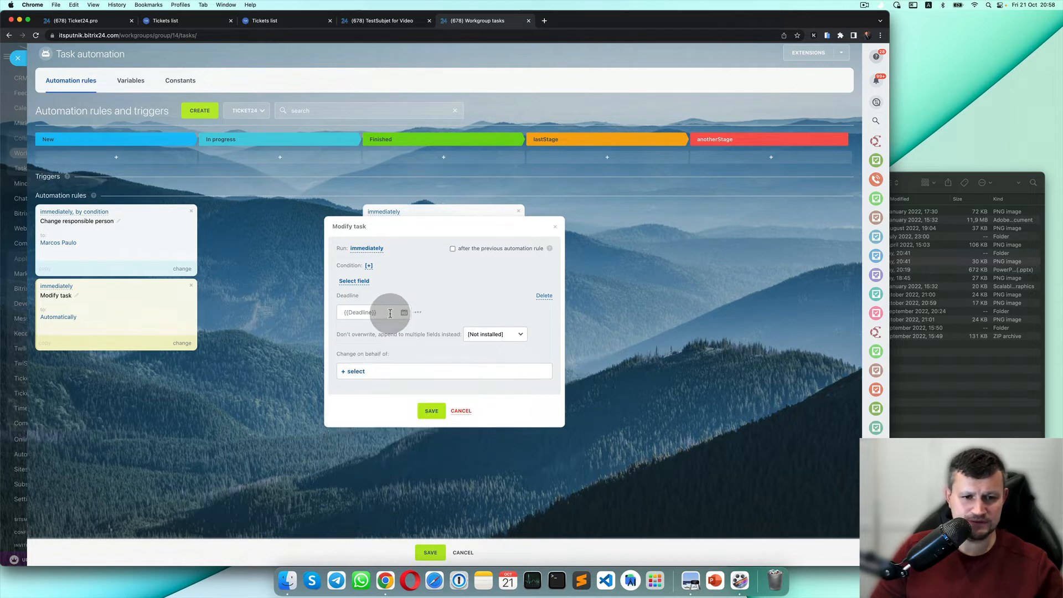
left_click(391, 314)
left_click(390, 314)
left_click(390, 314)
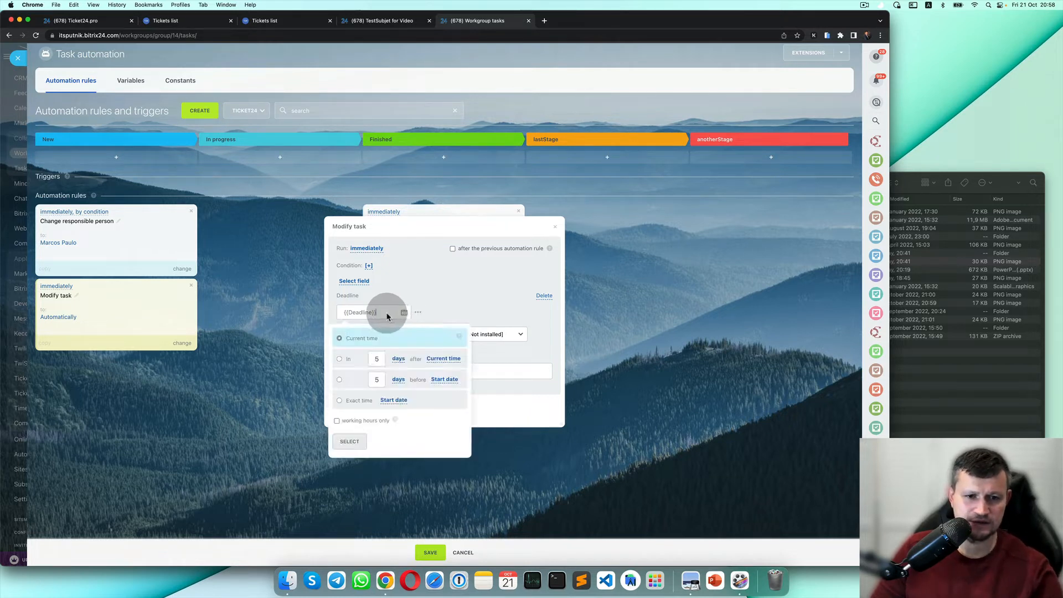
left_click(391, 313)
left_click(391, 314)
left_click(475, 280)
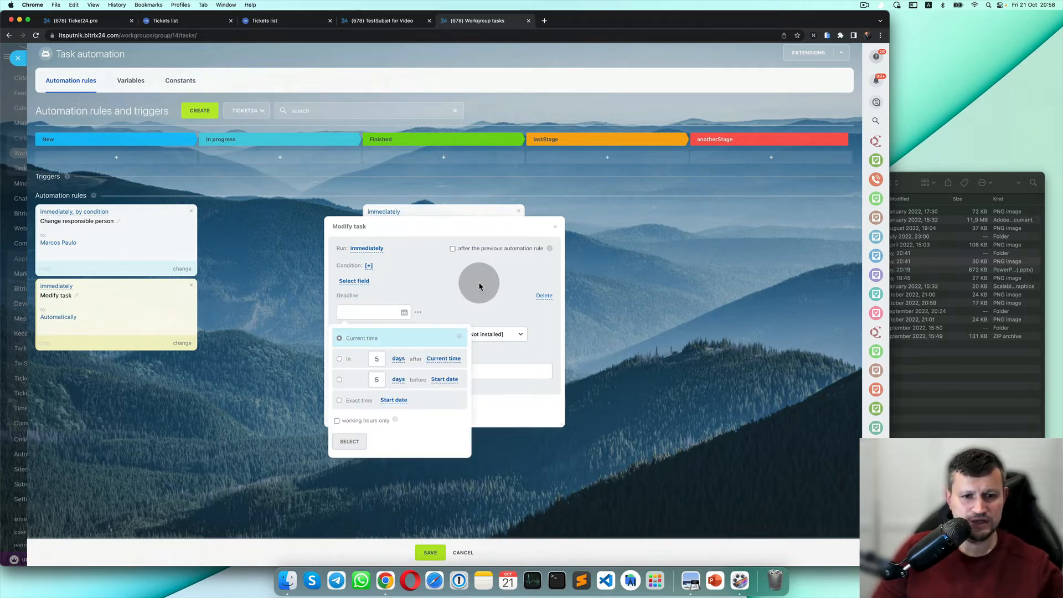
left_click(404, 313)
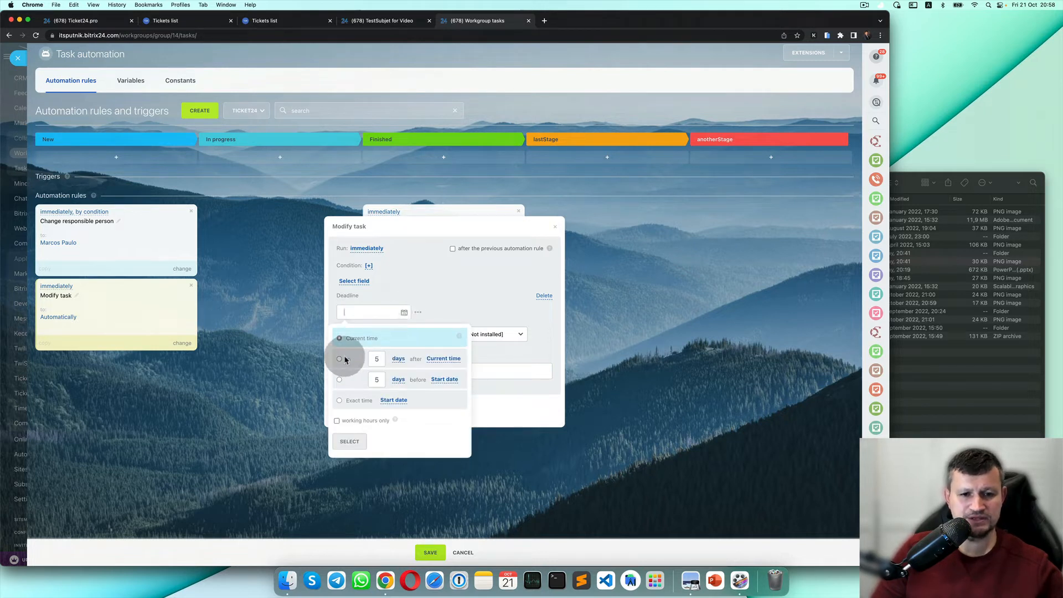
type("7")
left_click(359, 442)
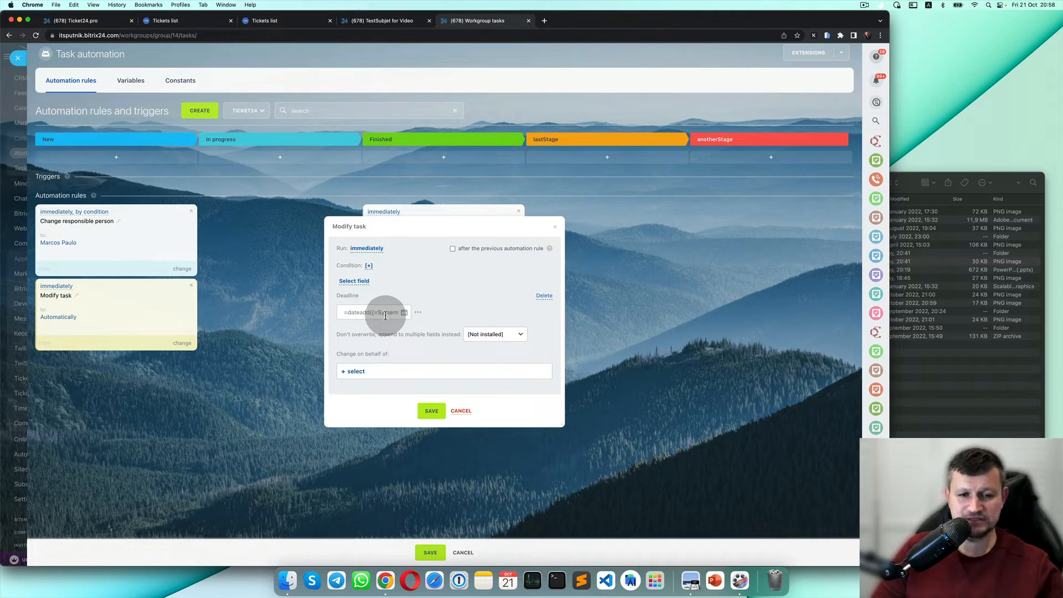
Add a condition to the Modify task rule testing whether Tags equals a value.
left_click(368, 266)
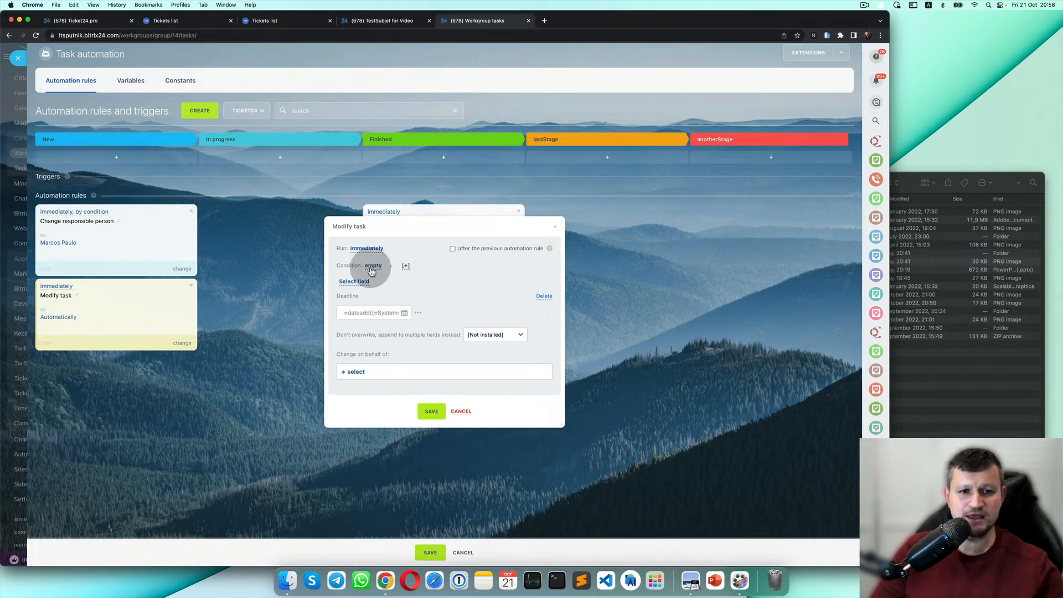
left_click(373, 266)
left_click(391, 289)
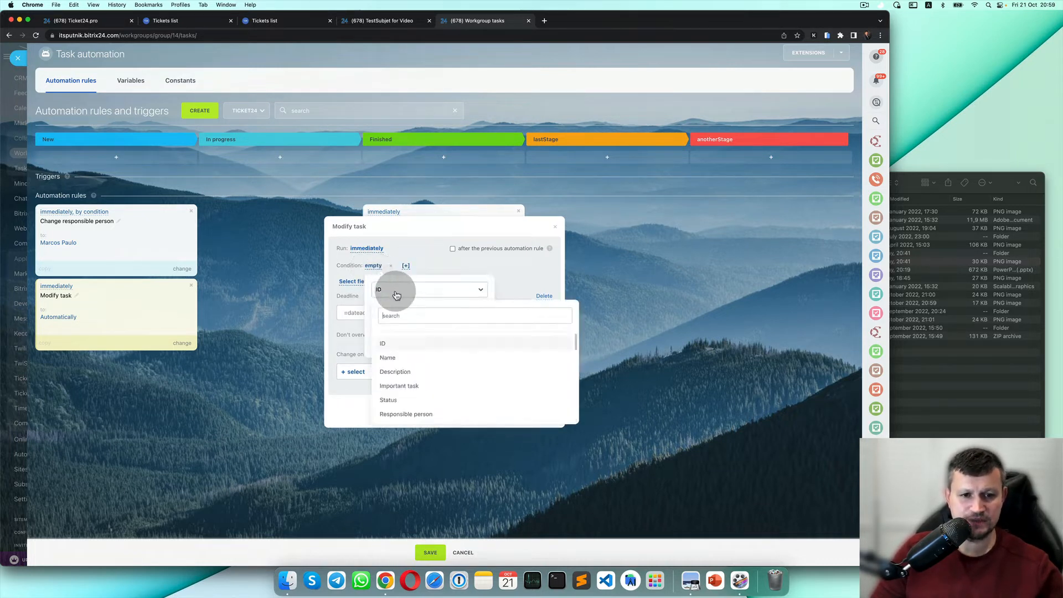
scroll(414, 382, "down", 10)
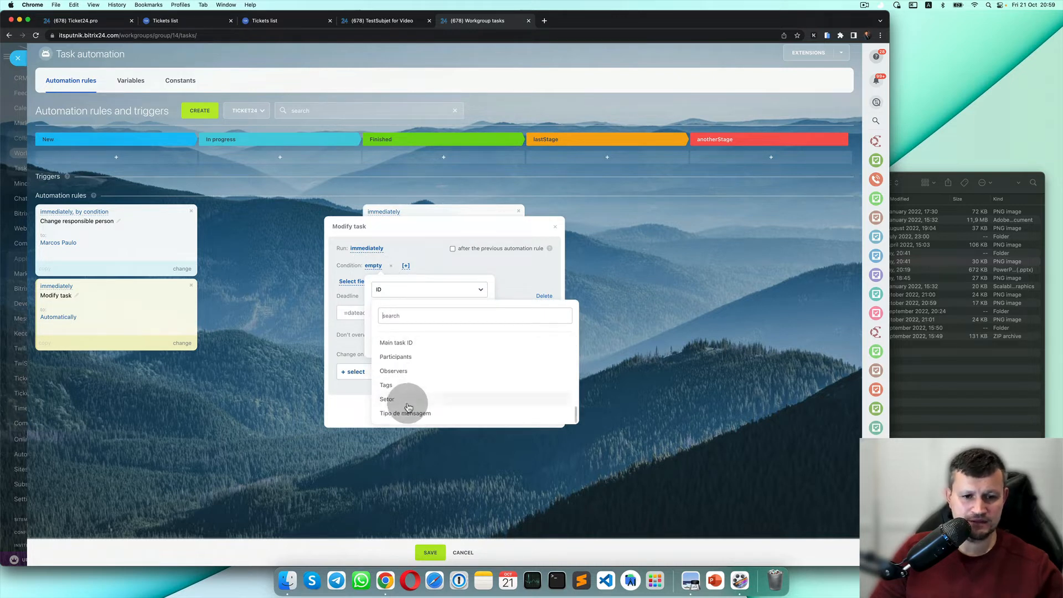
left_click(414, 386)
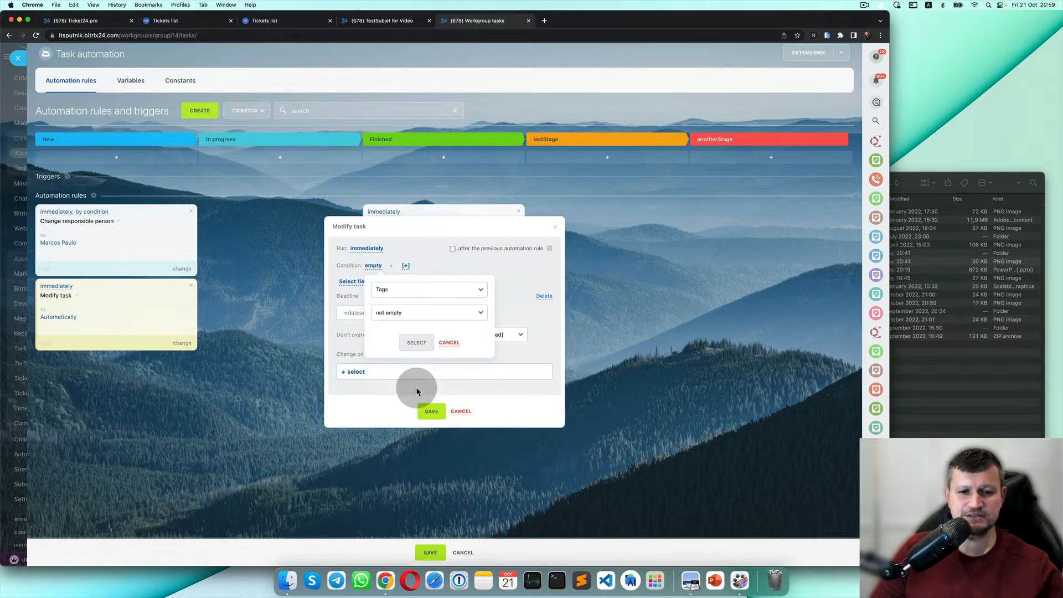
left_click(455, 314)
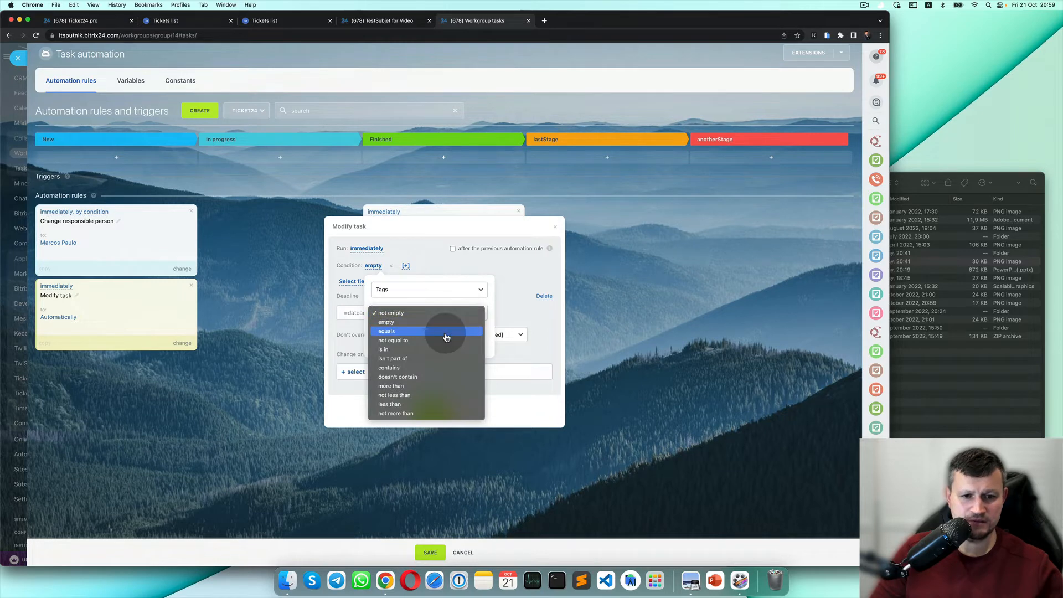
left_click(446, 332)
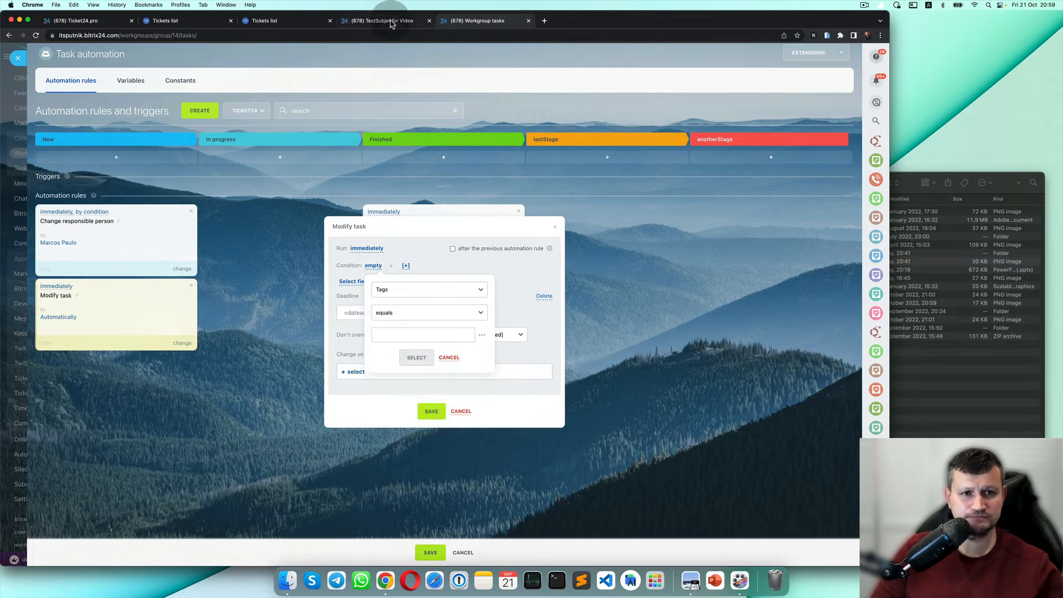
After checking the Ticket24 priority values, enter Low as the Tags value and confirm.
left_click(390, 22)
left_click(94, 21)
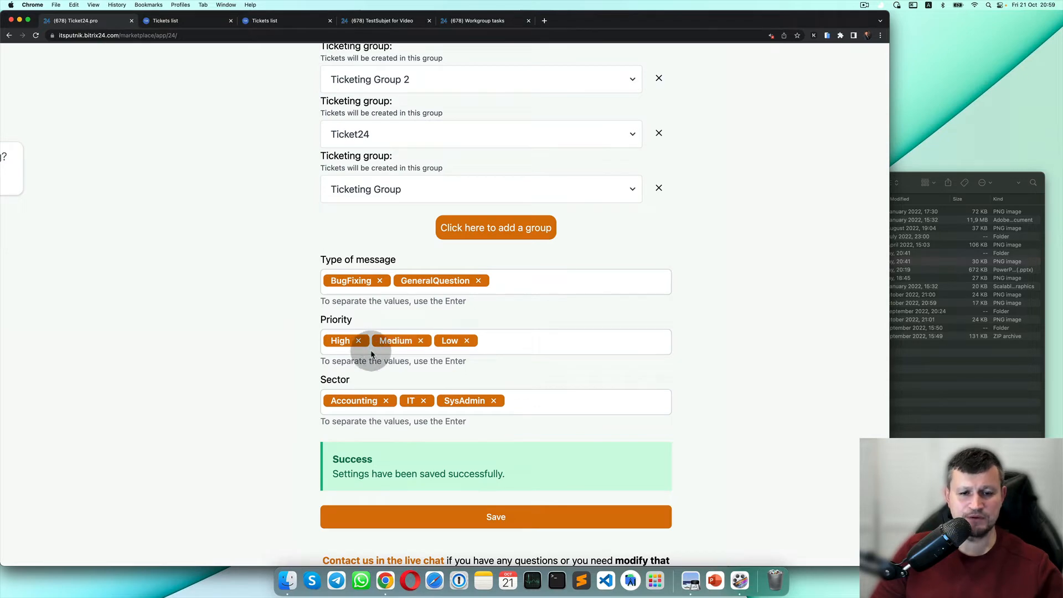
left_click(468, 21)
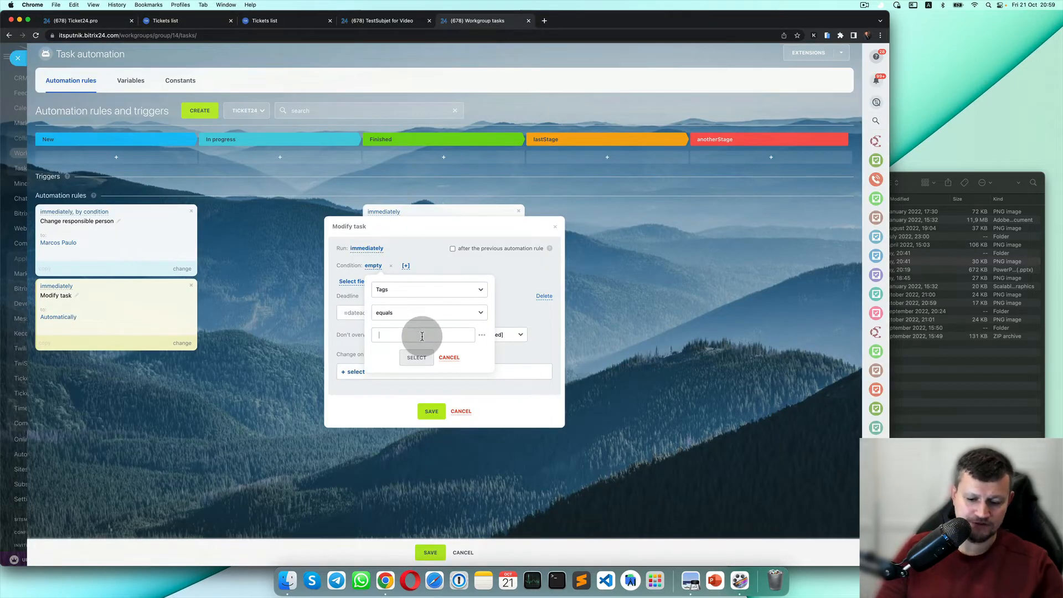
type("Low")
left_click(422, 356)
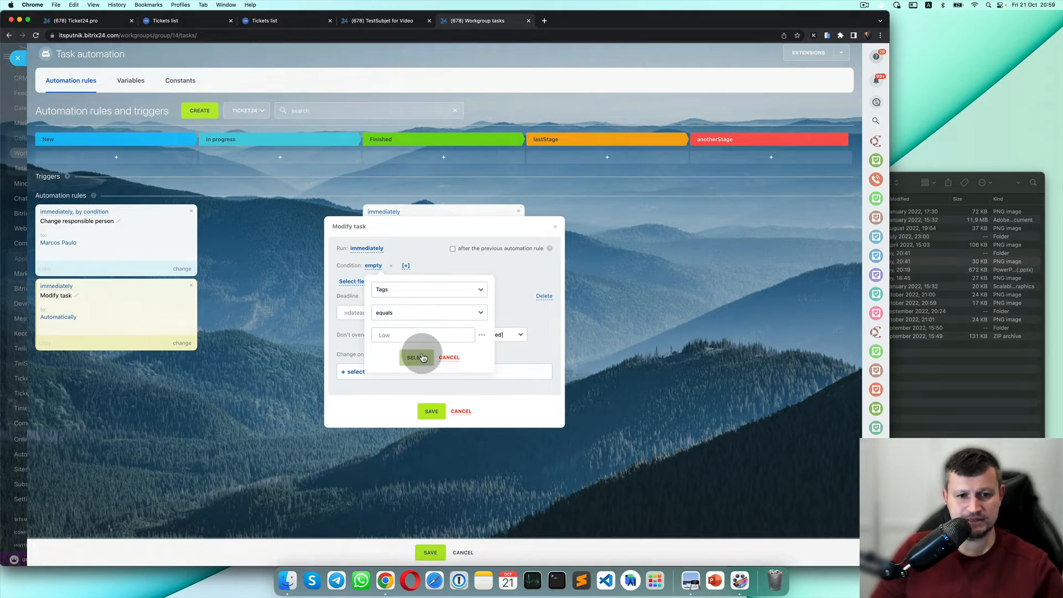
left_click(352, 372)
Choose the acting user for the Modify task rule, save it, and save all rules.
left_click(377, 392)
left_click(430, 414)
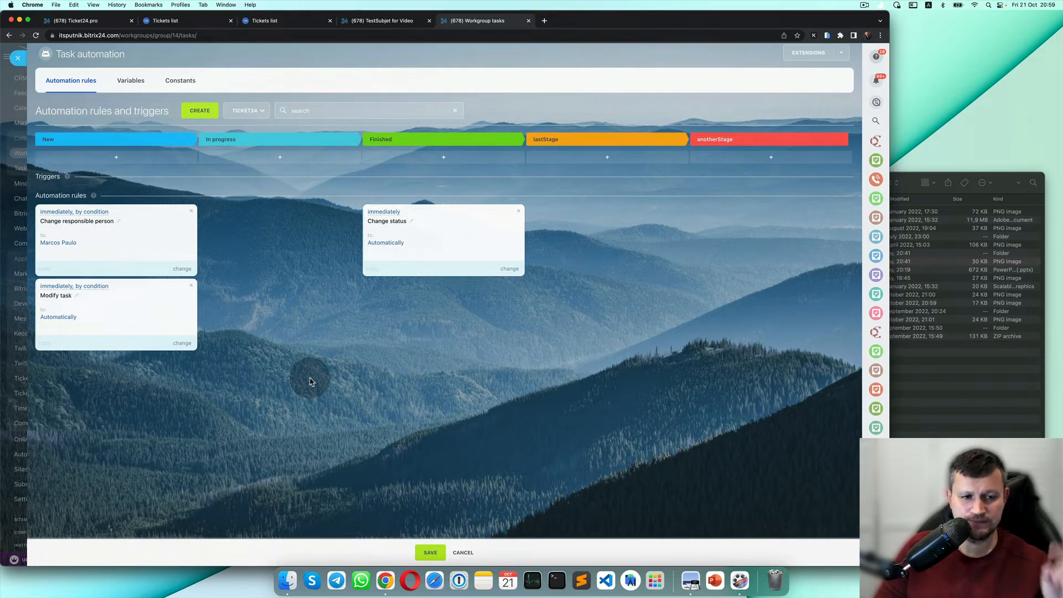
left_click(431, 552)
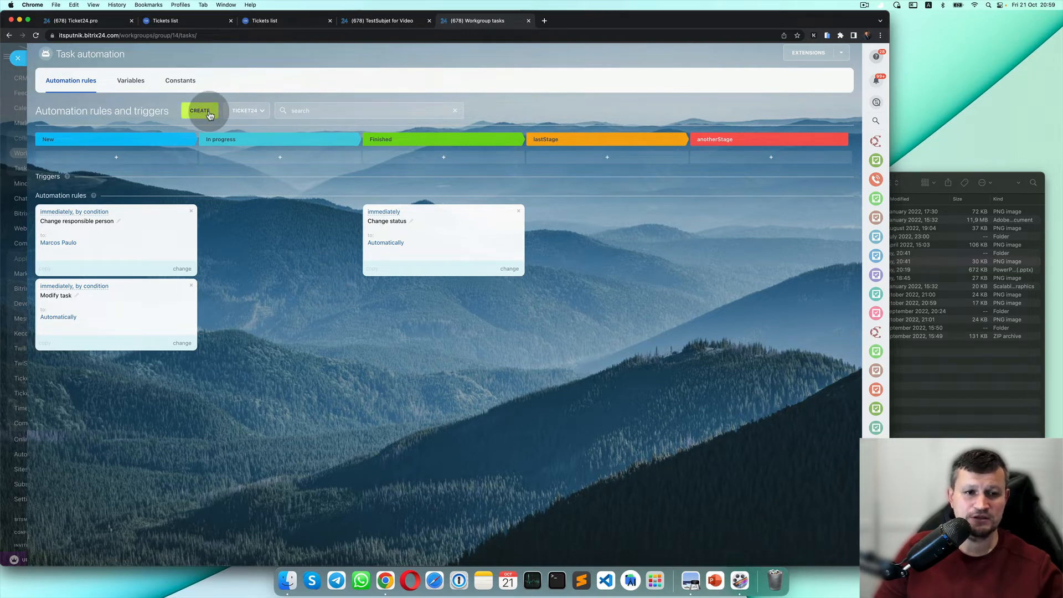
Add a Send email rule from the employee rules to New and open its card settings.
left_click(210, 115)
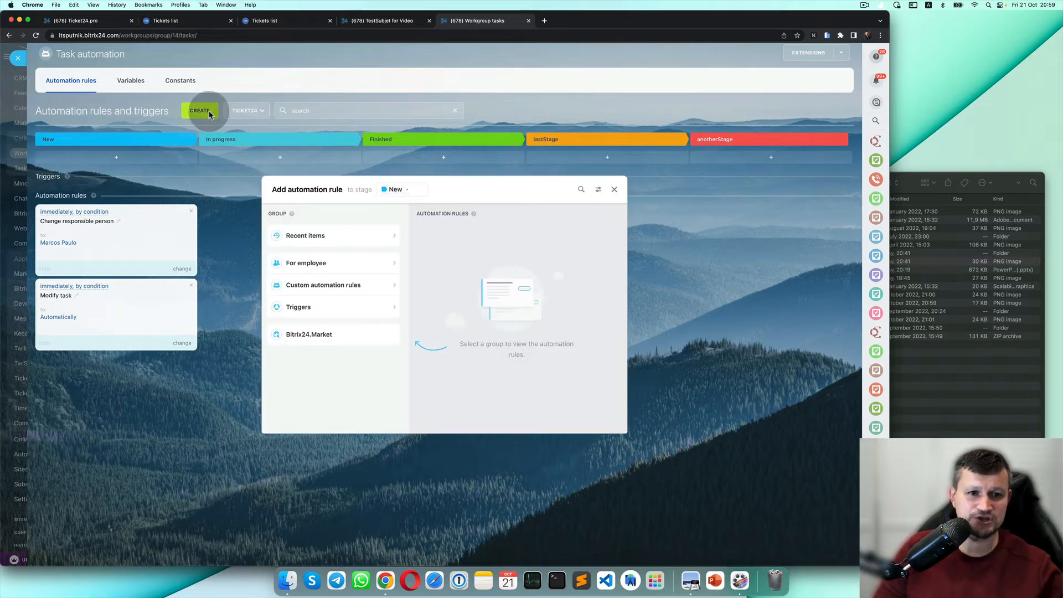
left_click(332, 270)
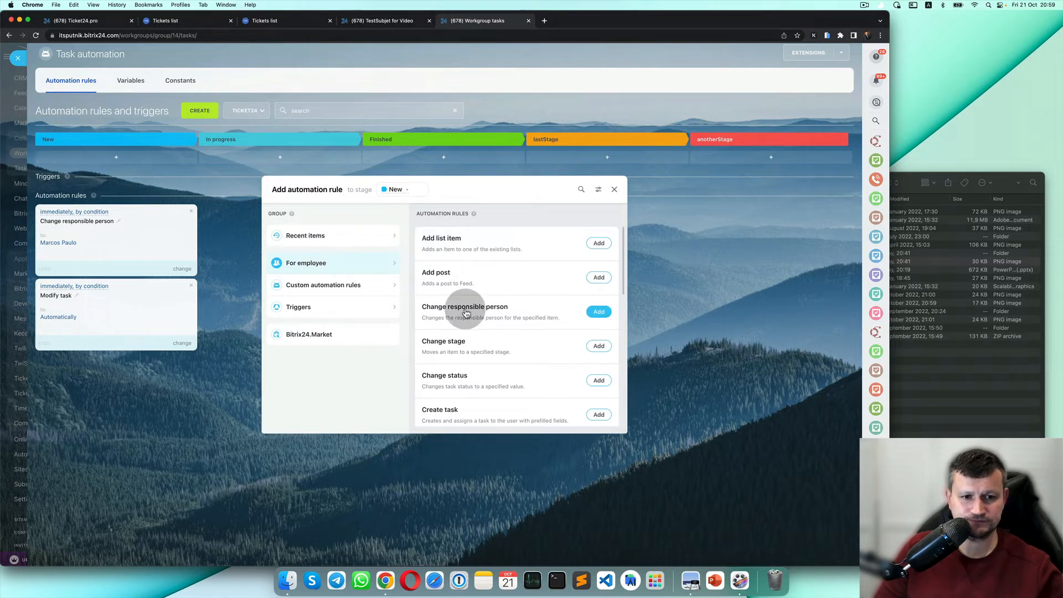
scroll(521, 372, "down", 1)
scroll(521, 373, "down", 6)
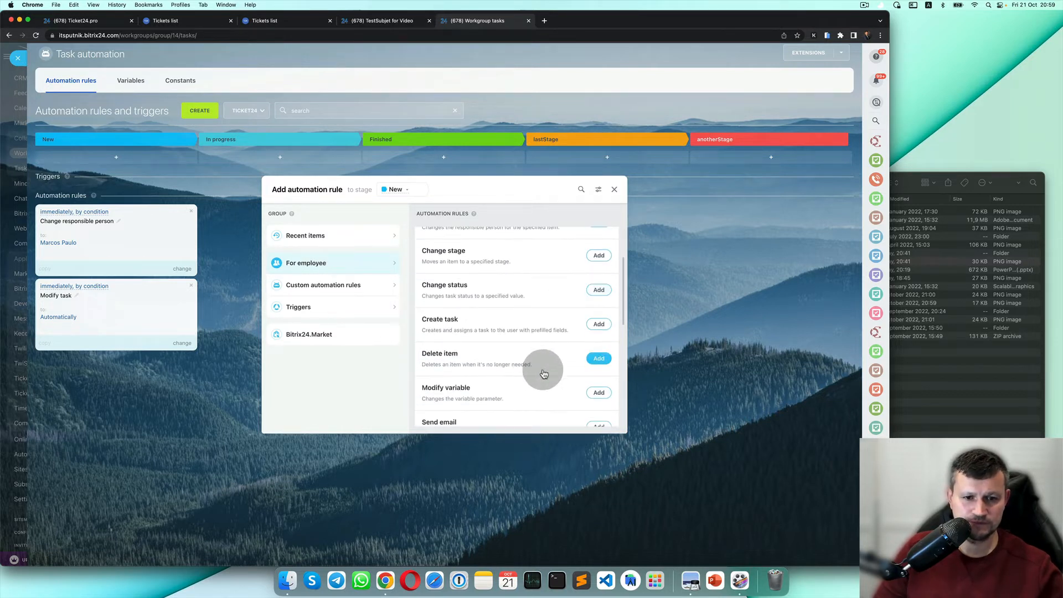
left_click(603, 344)
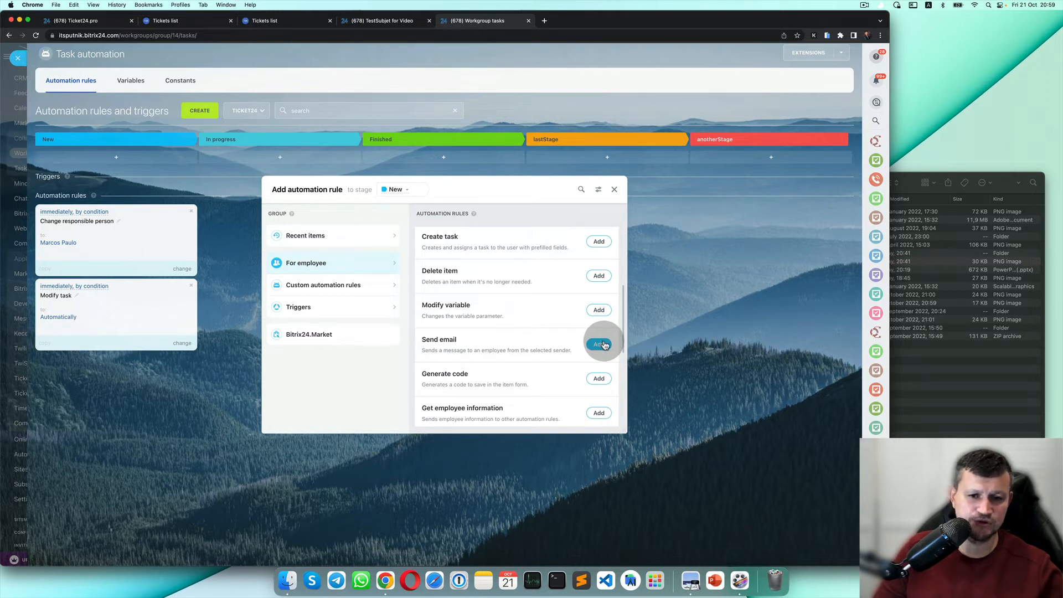
left_click(604, 344)
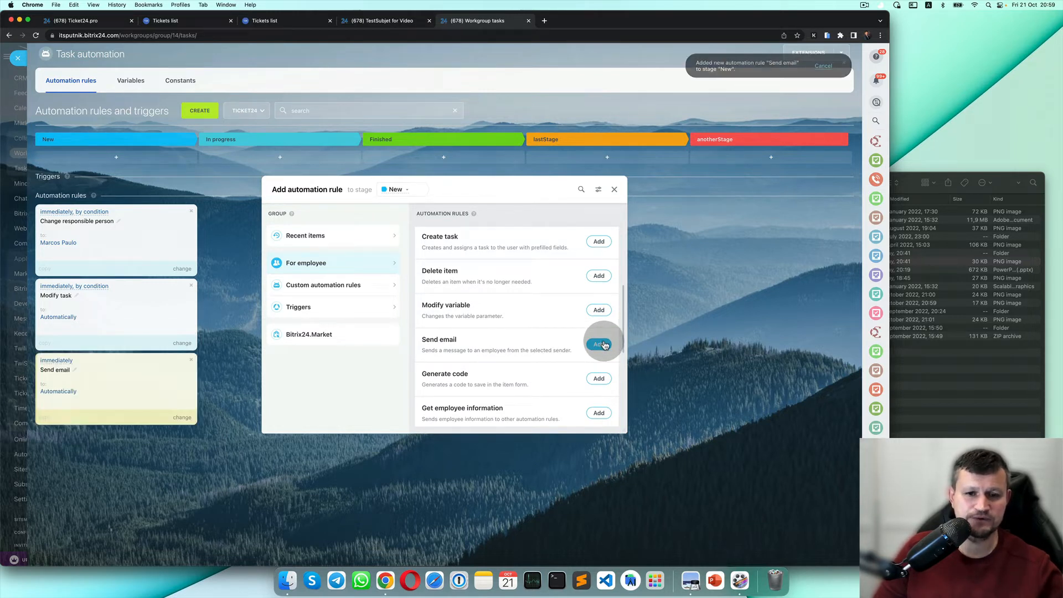
left_click(614, 188)
left_click(189, 420)
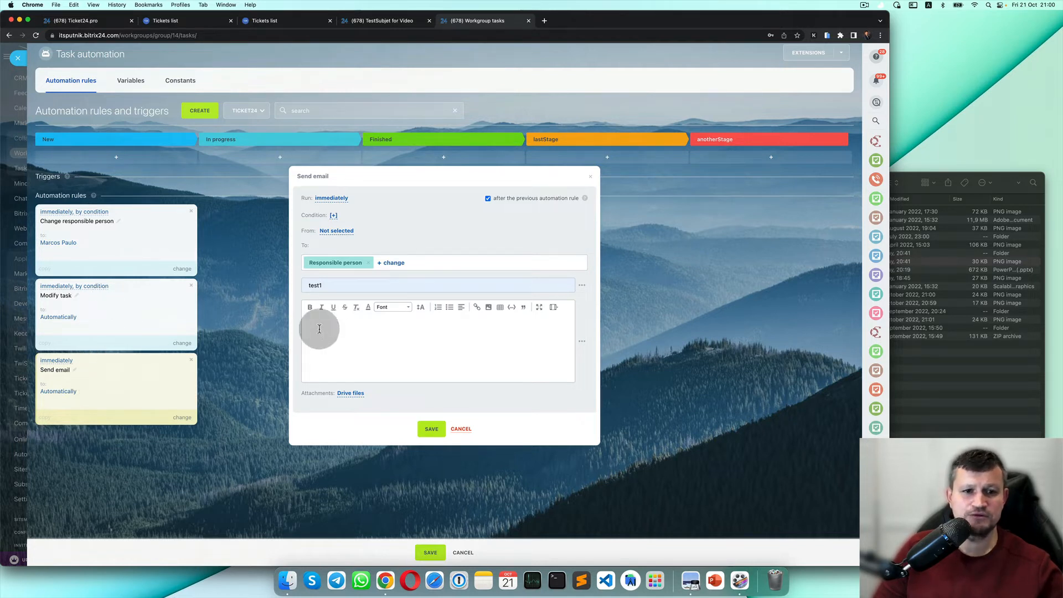
Replace the email subject 'test1' with 'New Ticket {{Name}}'.
left_click(332, 285)
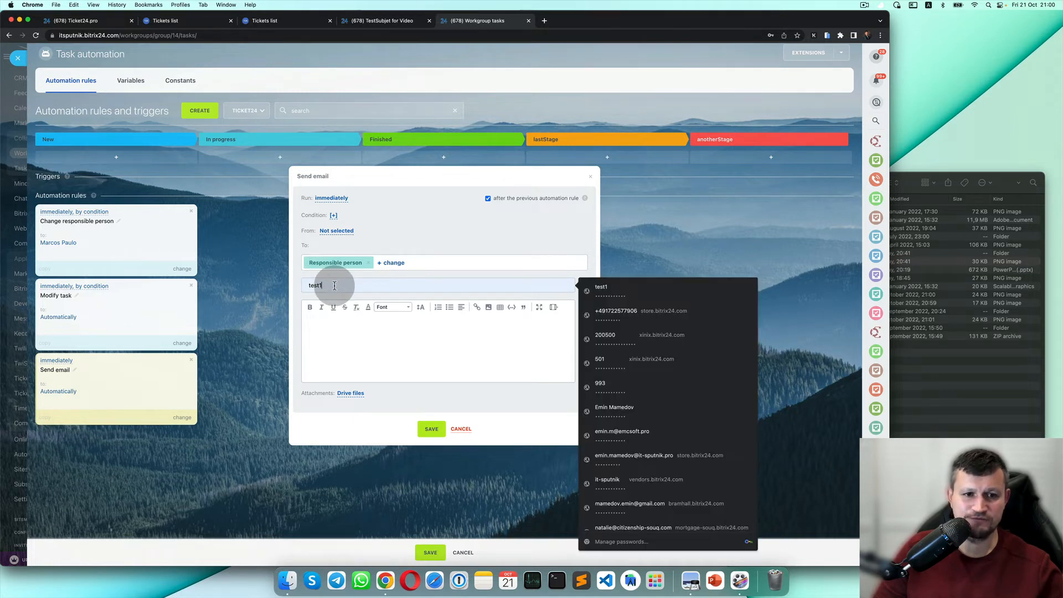
double_click(334, 286)
key("BackSpace")
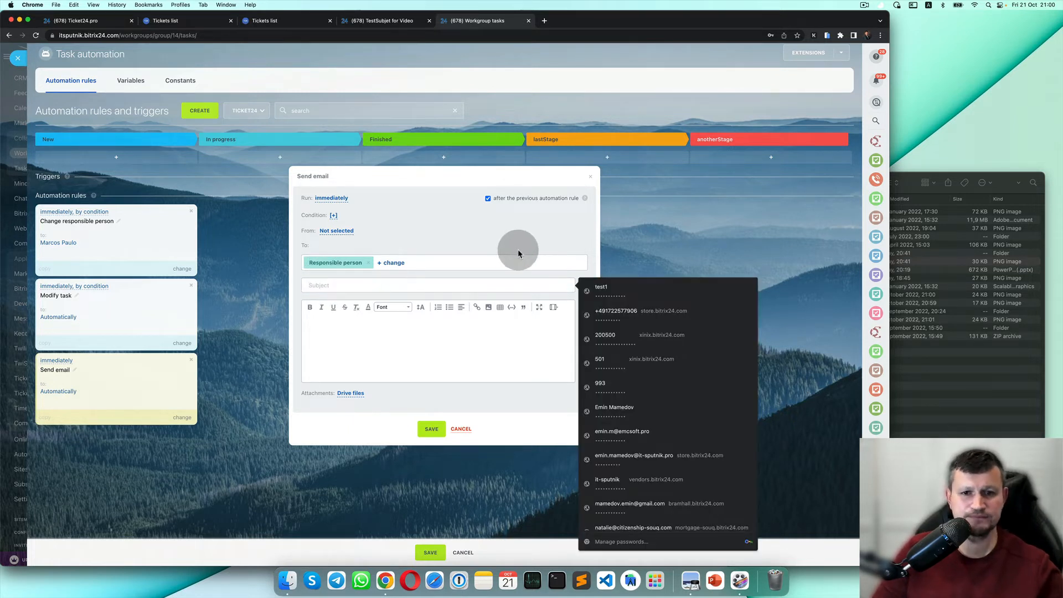
left_click(517, 245)
left_click(581, 288)
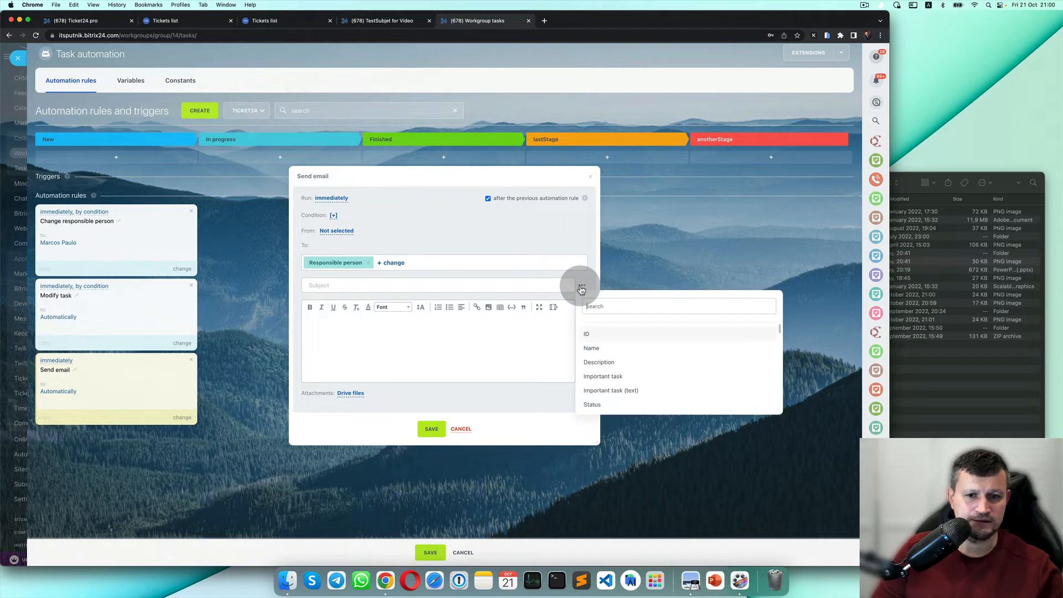
left_click(596, 347)
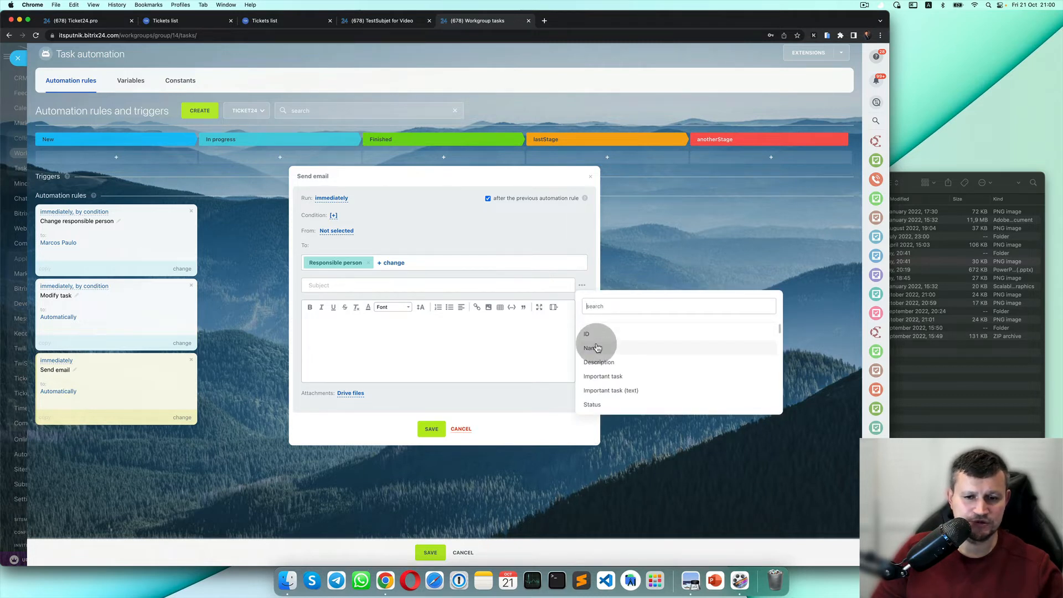
left_click(597, 348)
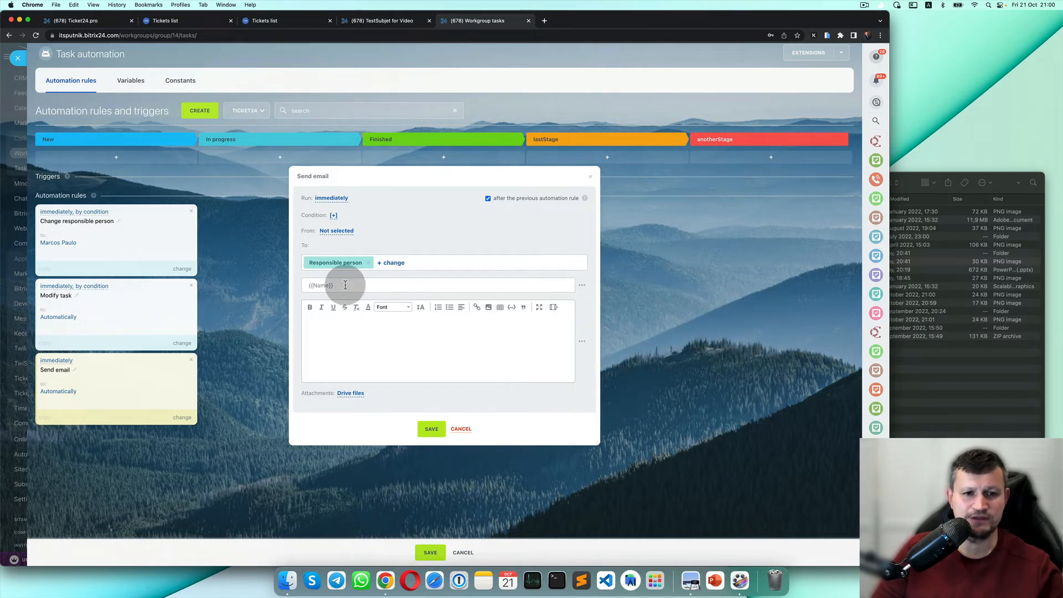
left_click(308, 286)
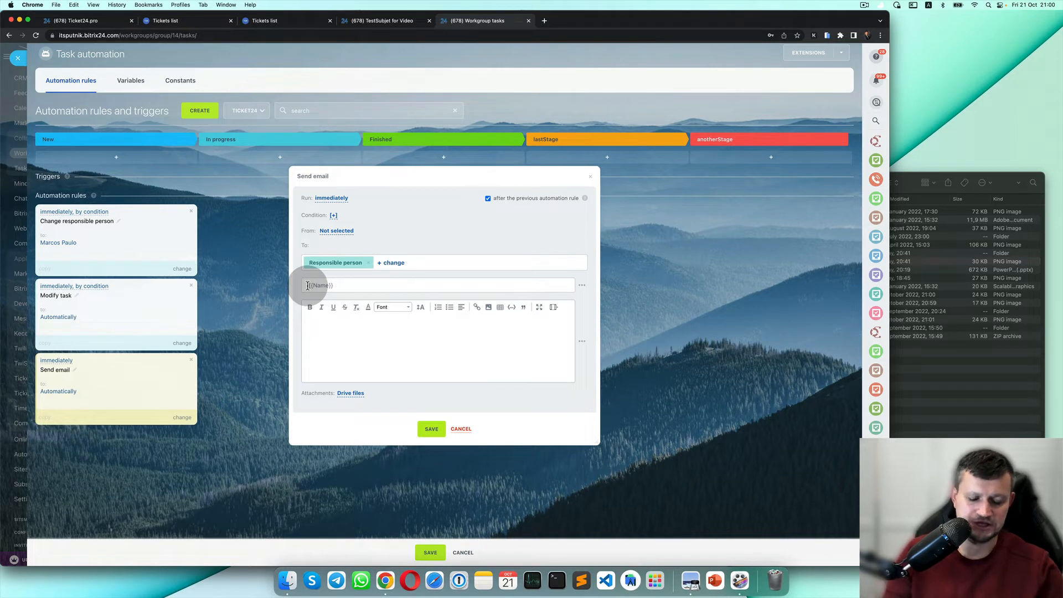
type("you")
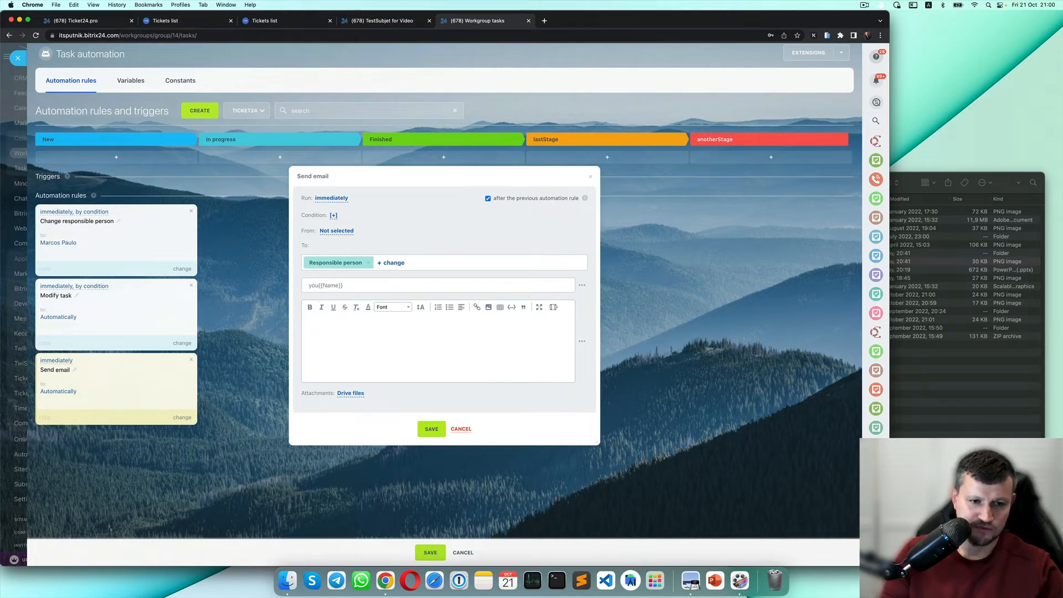
key("BackSpace")
key("BackSpace")
key("BackSpace")
type("New ")
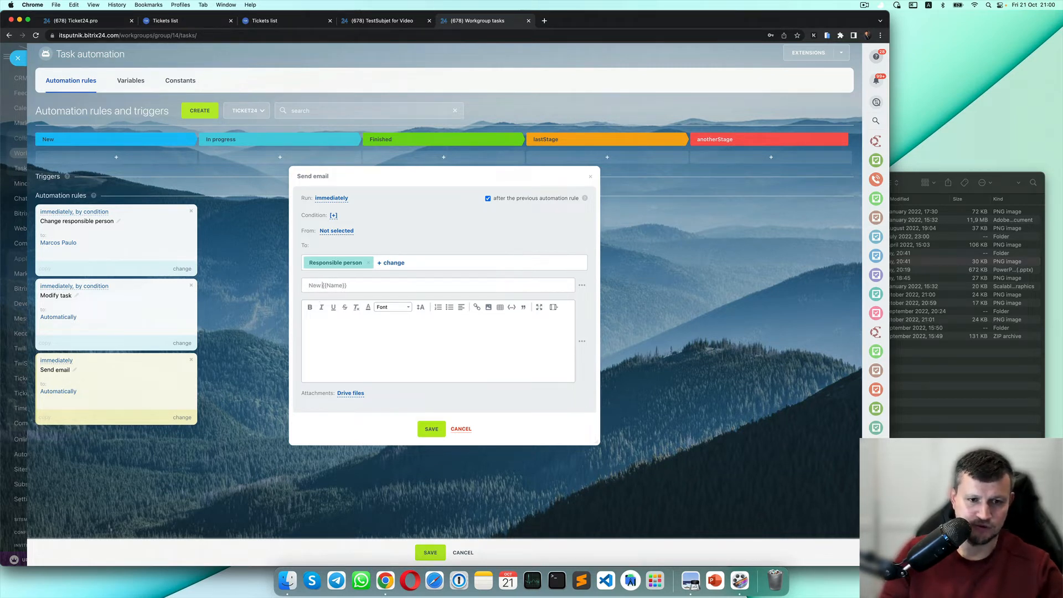
type("Ticke")
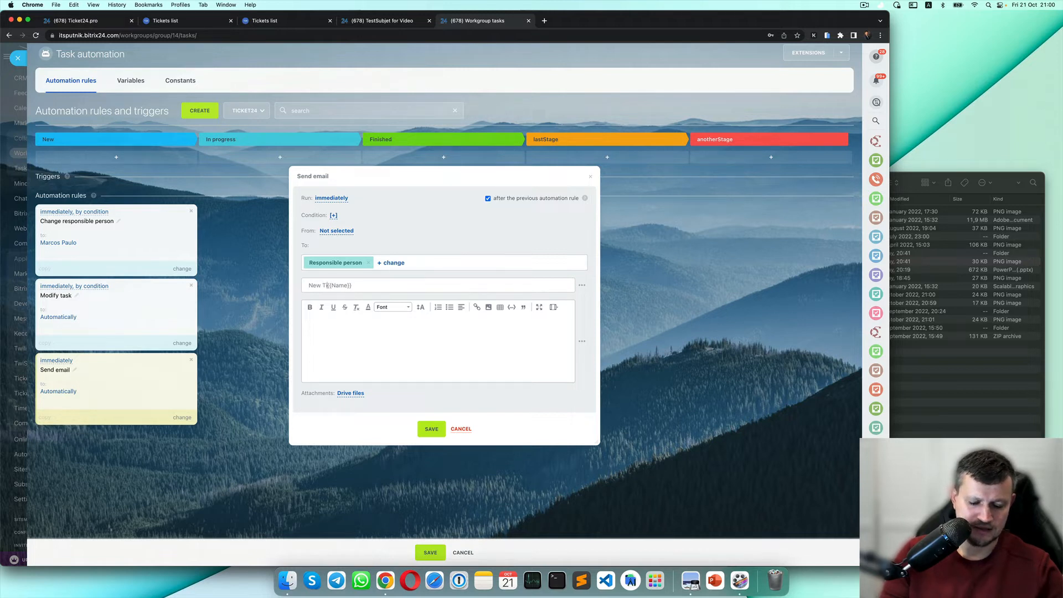
type("t")
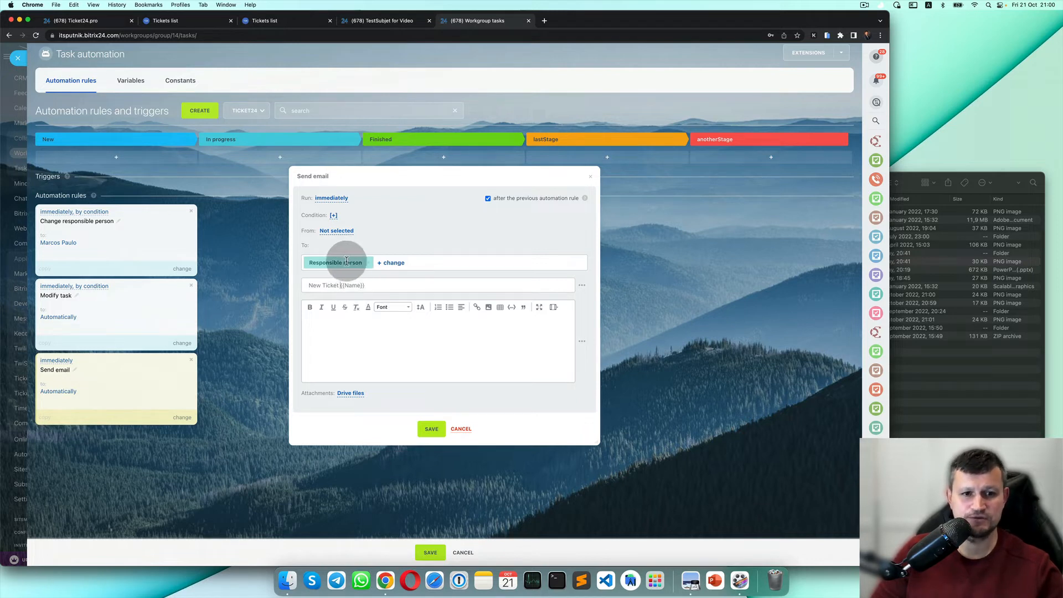
Start the email body with a 'Dear' greeting followed by the Responsible person field.
left_click(370, 337)
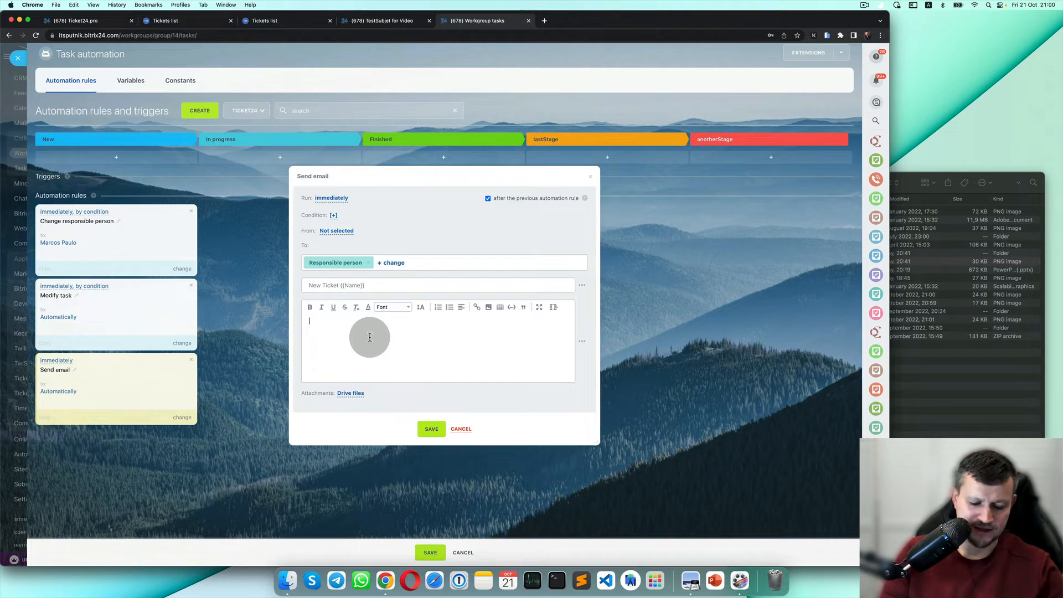
type("Dear")
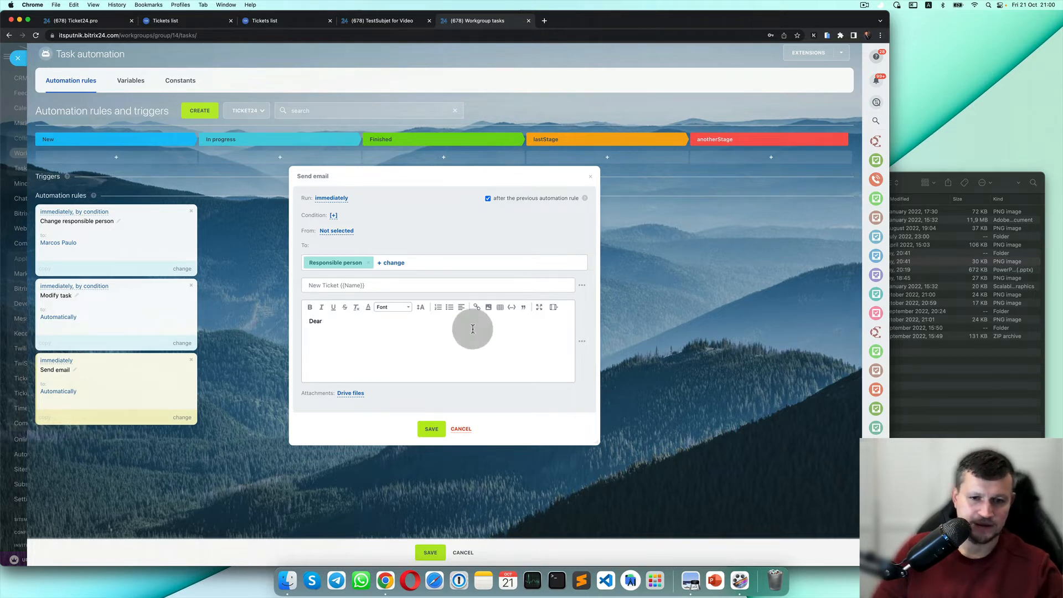
left_click(582, 342)
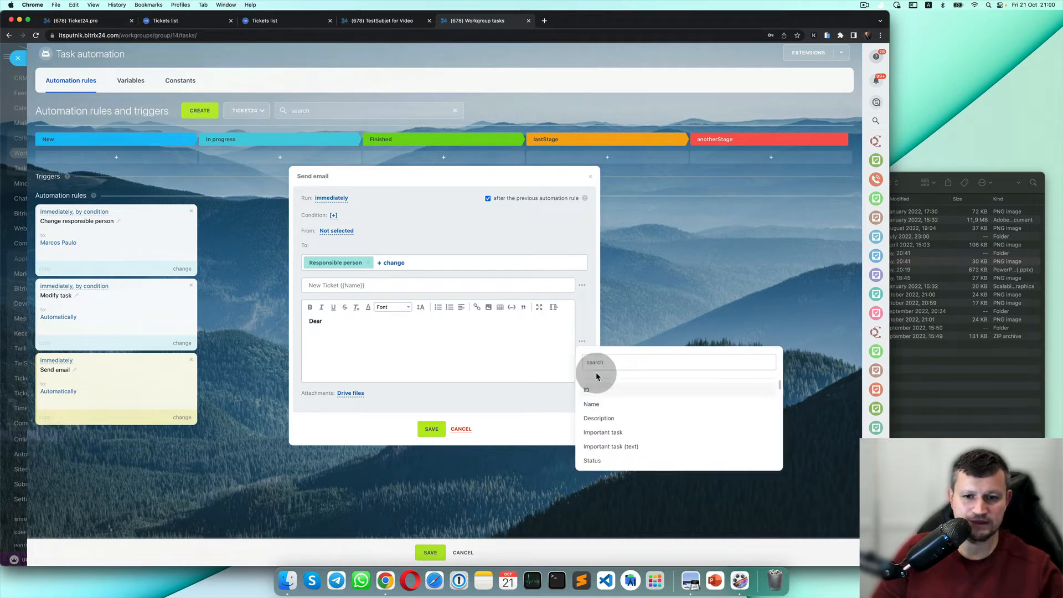
scroll(612, 405, "down", 10)
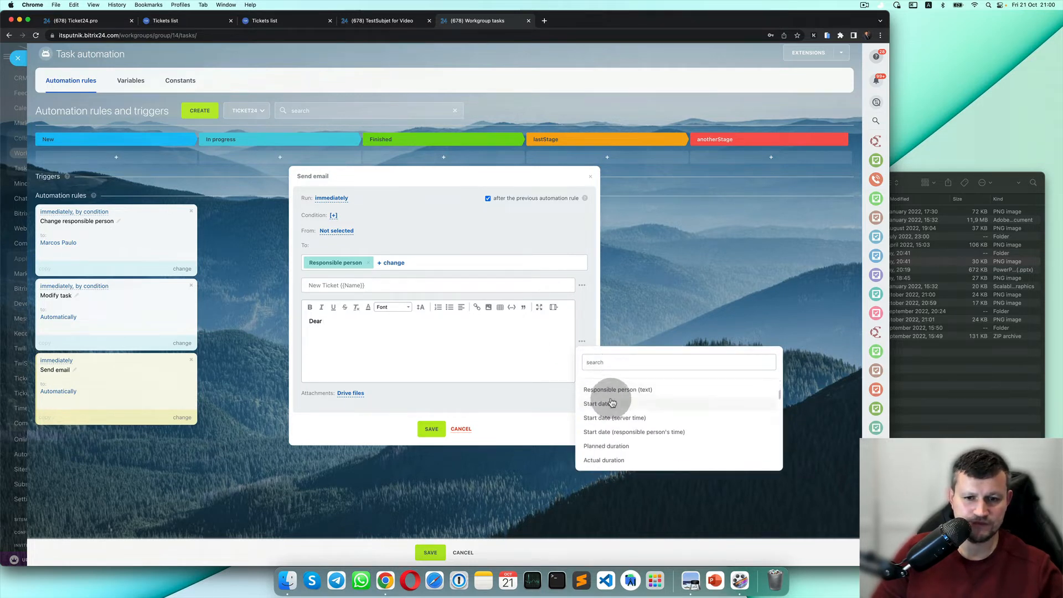
scroll(612, 404, "down", 10)
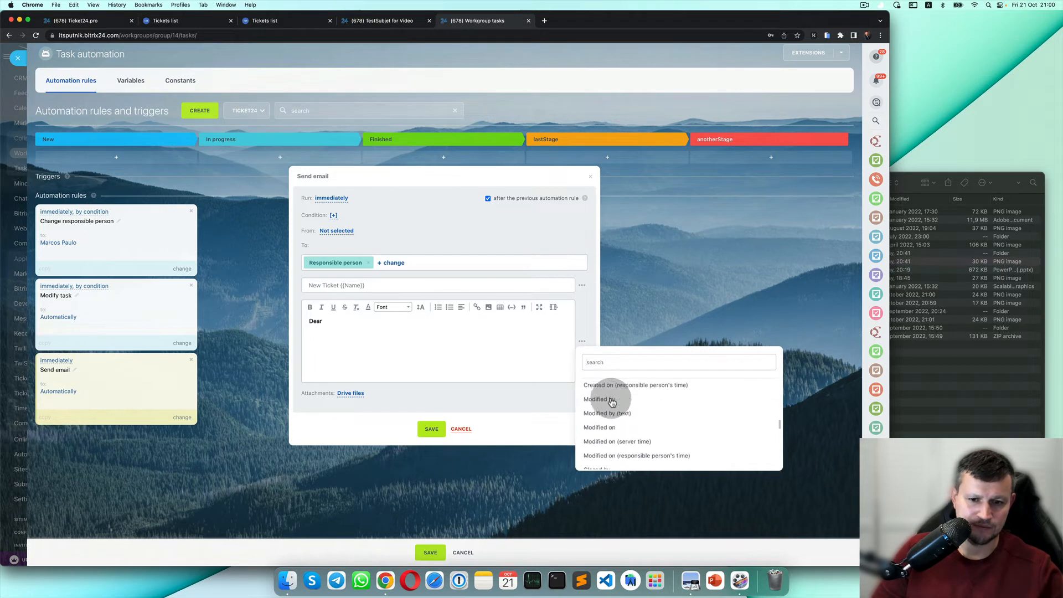
scroll(615, 427, "up", 3)
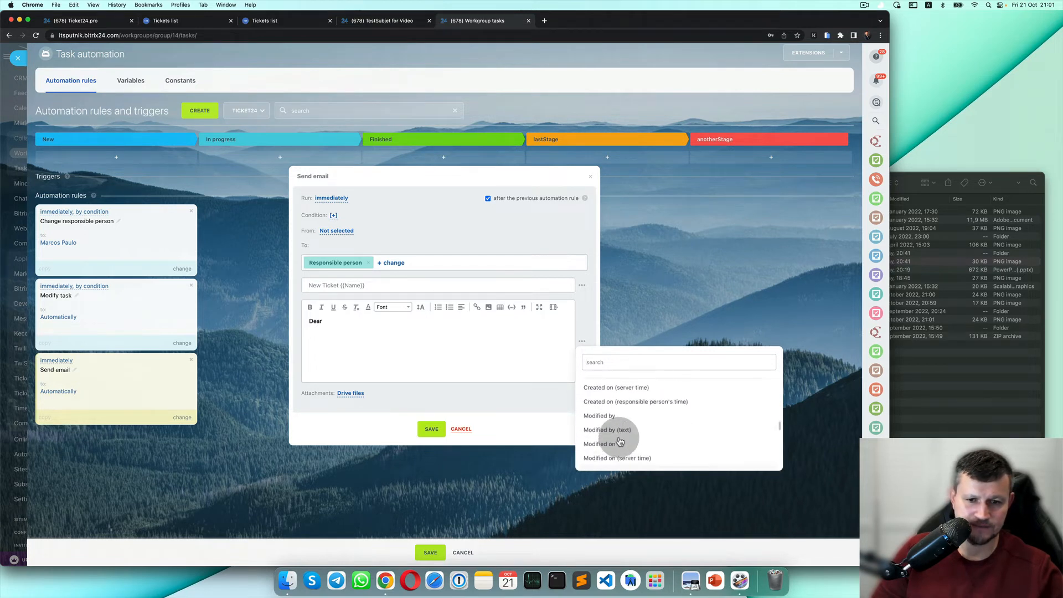
scroll(620, 441, "down", 5)
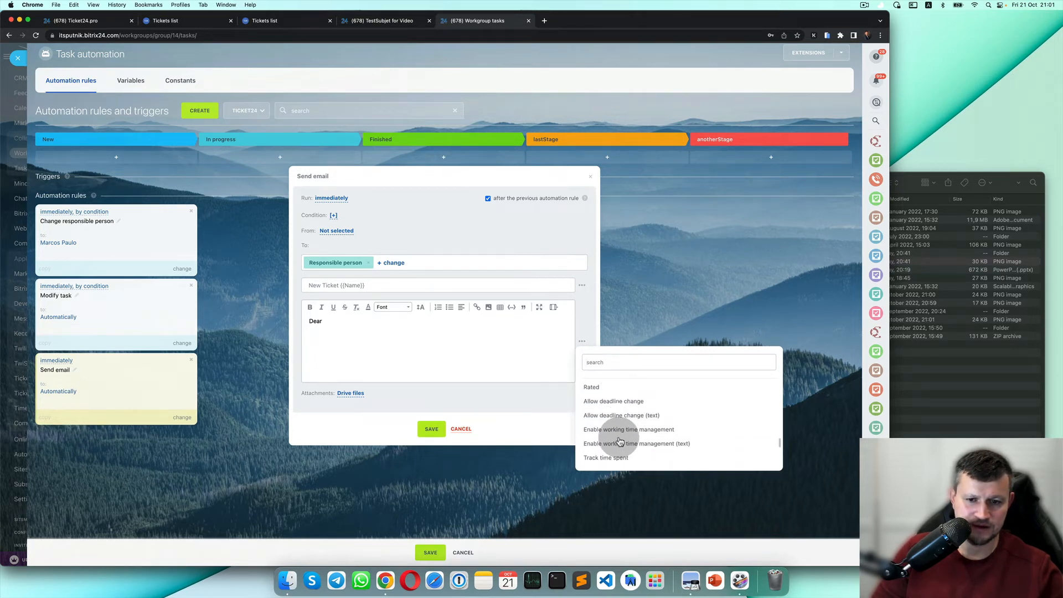
scroll(620, 442, "down", 4)
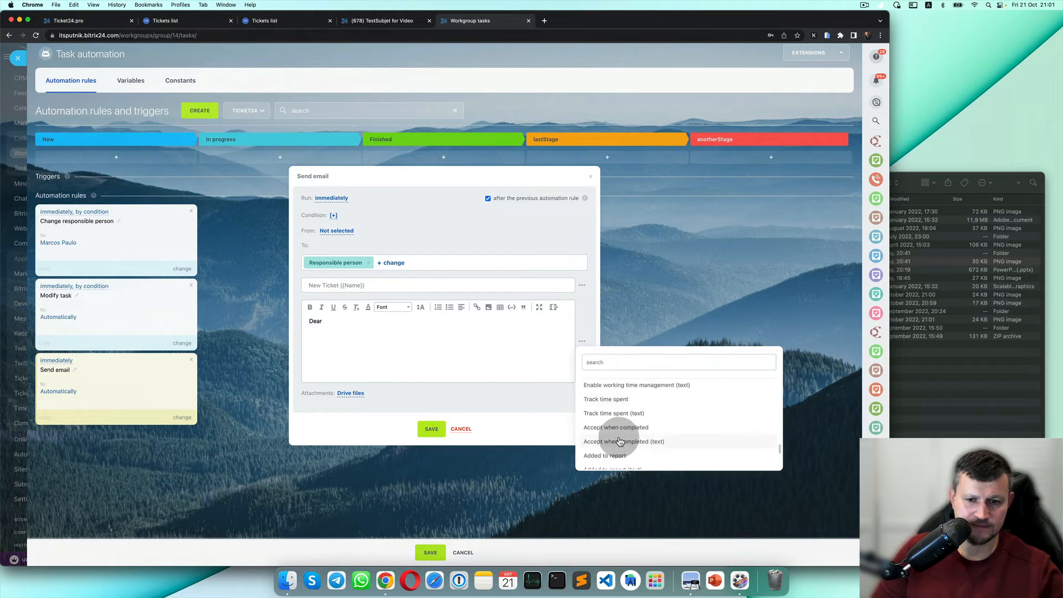
scroll(620, 441, "down", 8)
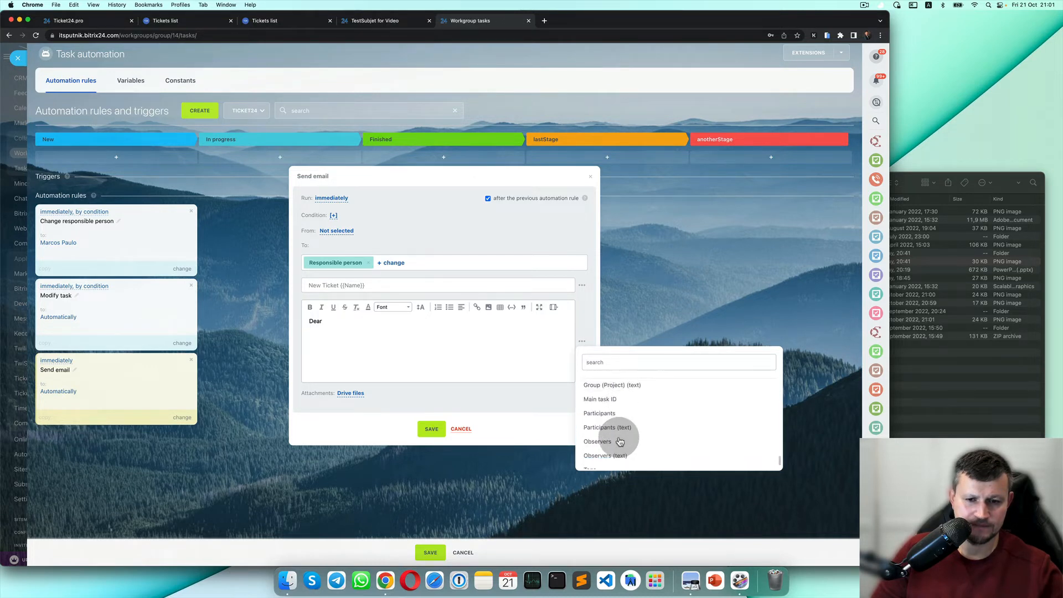
scroll(620, 441, "up", 10)
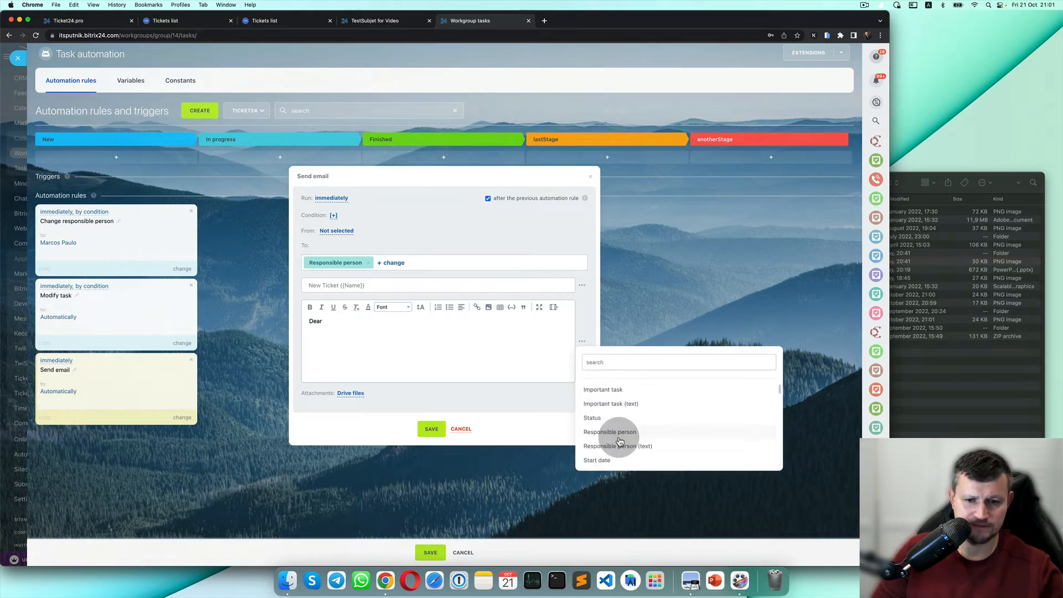
left_click(637, 435)
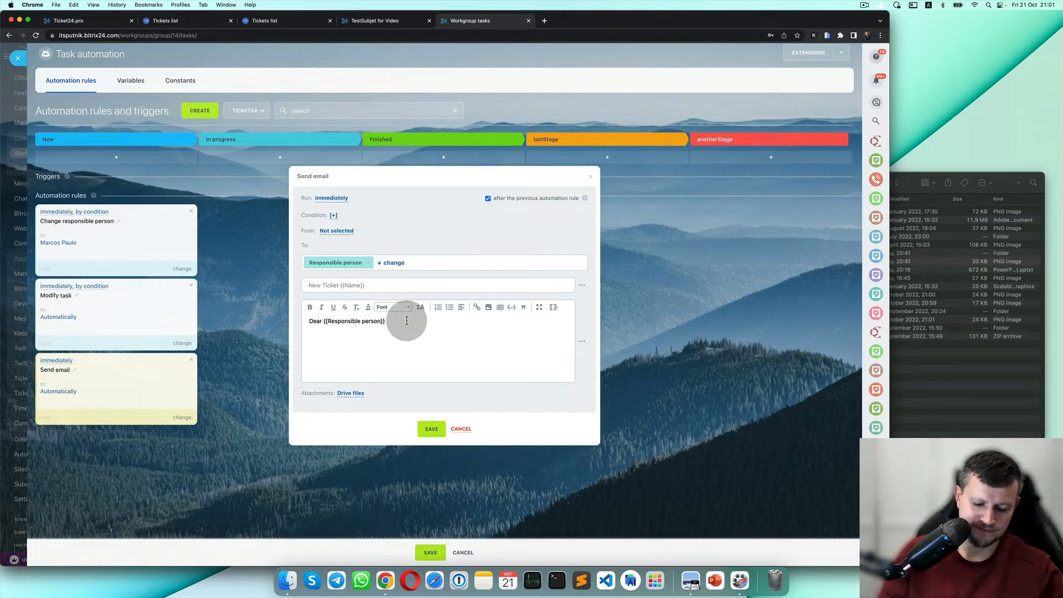
Ask the recipient to take the ticket, insert {{Deadline}}, and add the 'You lovely Boss' sign-off.
type(",")
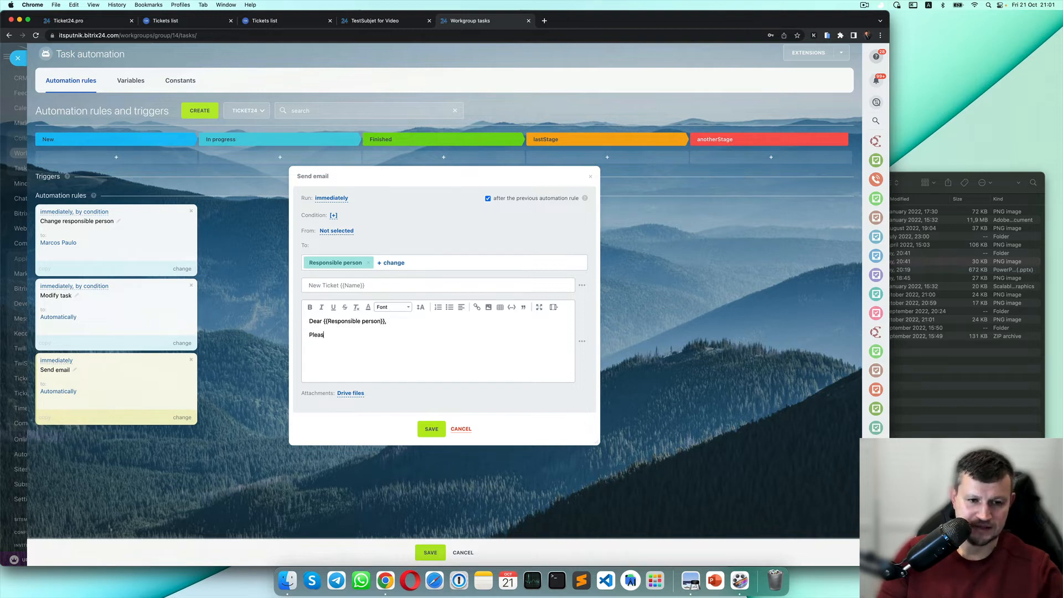
type("Please ")
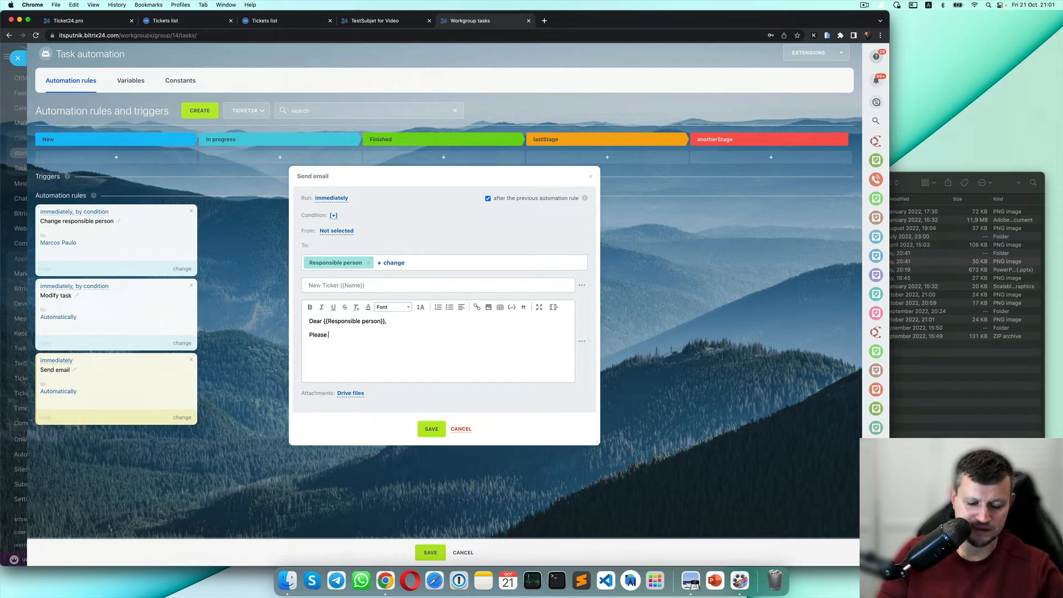
type("take that tice")
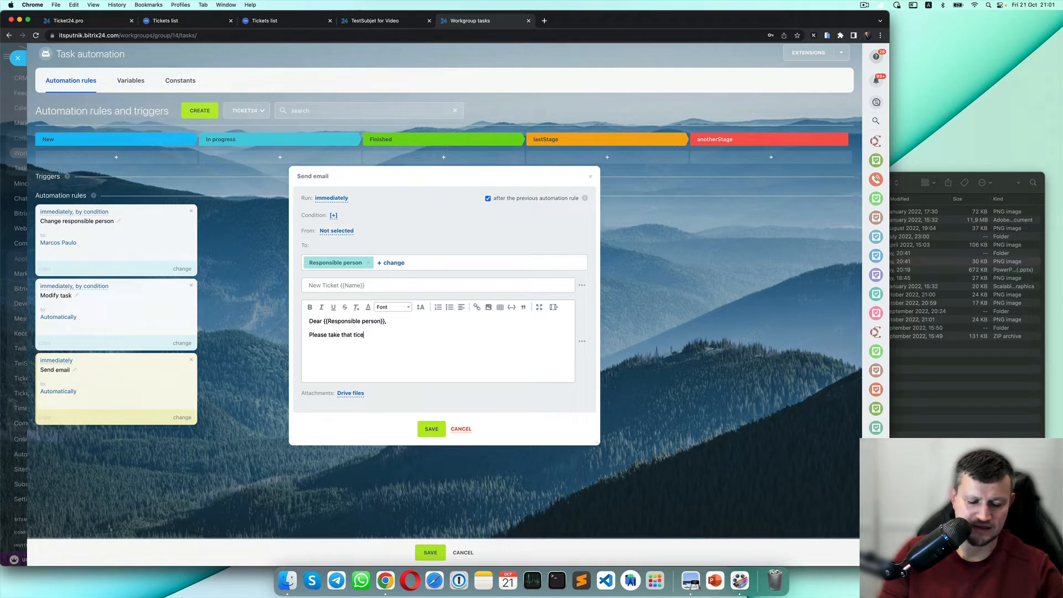
key("BackSpace")
key("BackSpace")
key("BackSpace")
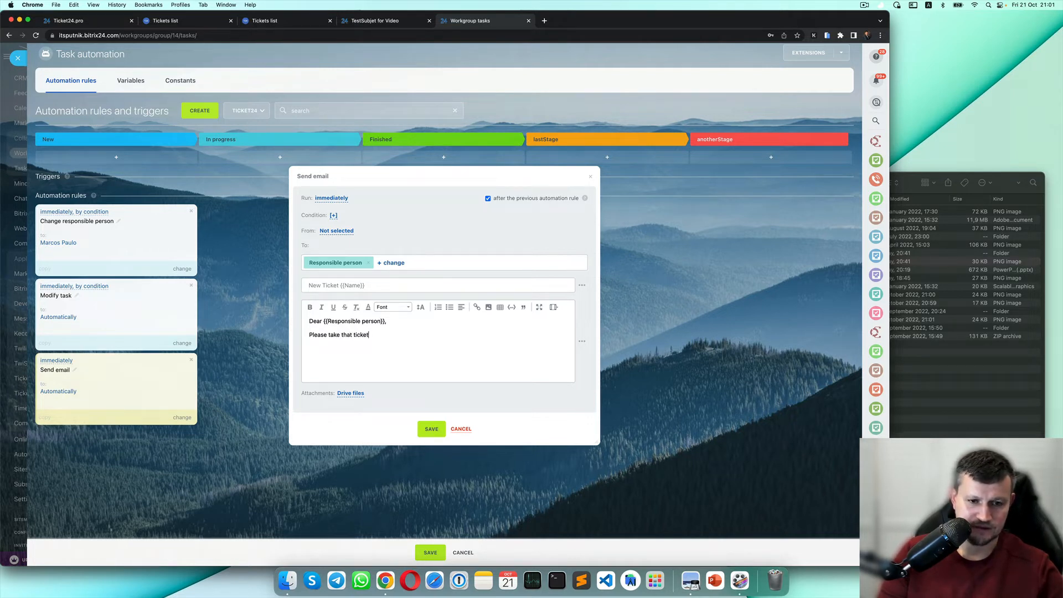
type("cket for w")
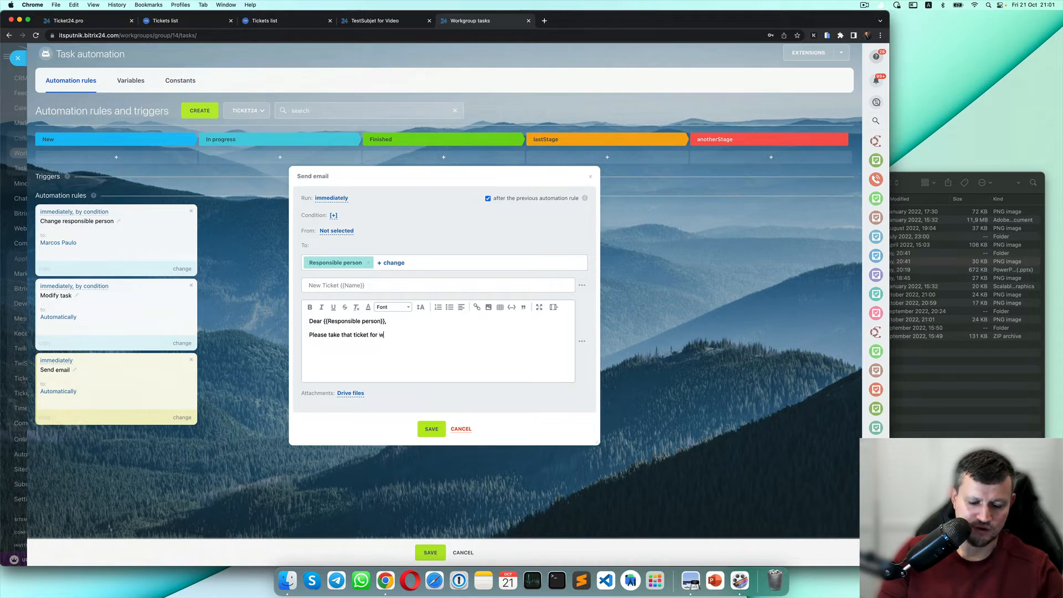
type("ork")
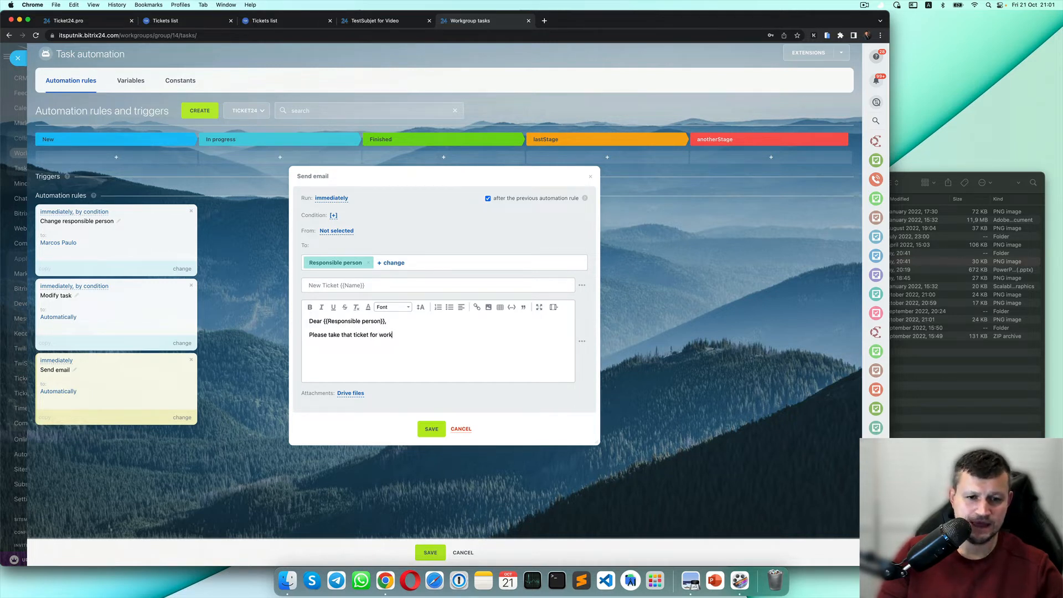
type(" and dealine")
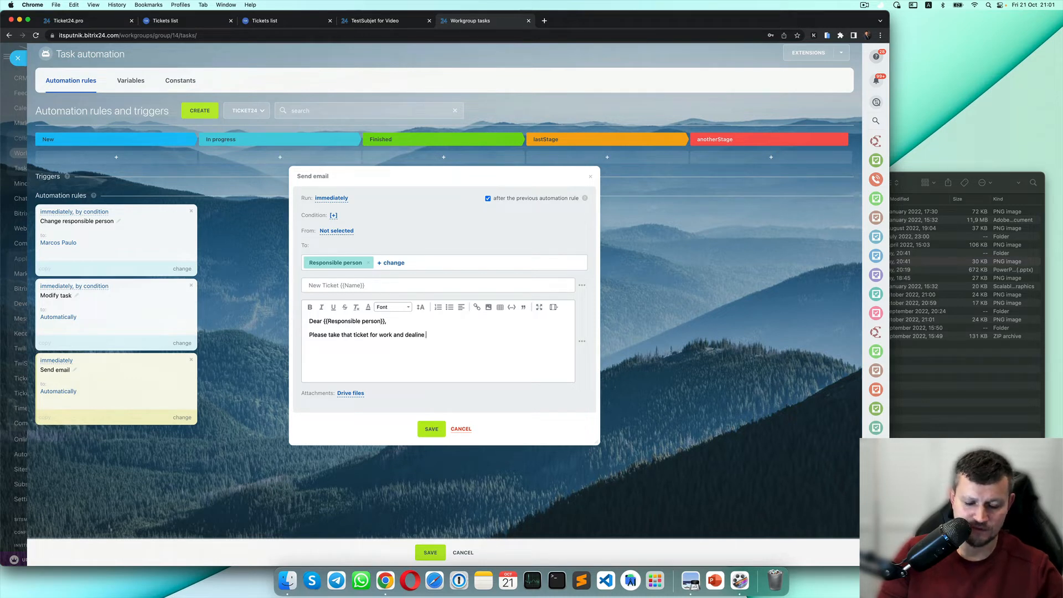
type(" of that ticket is")
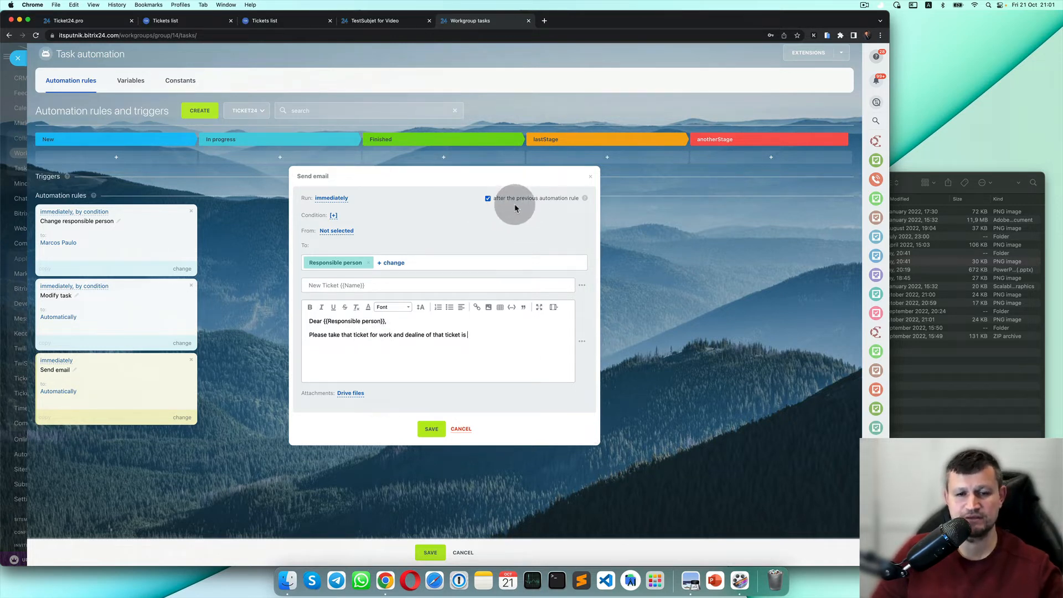
left_click(582, 341)
scroll(626, 407, "down", 3)
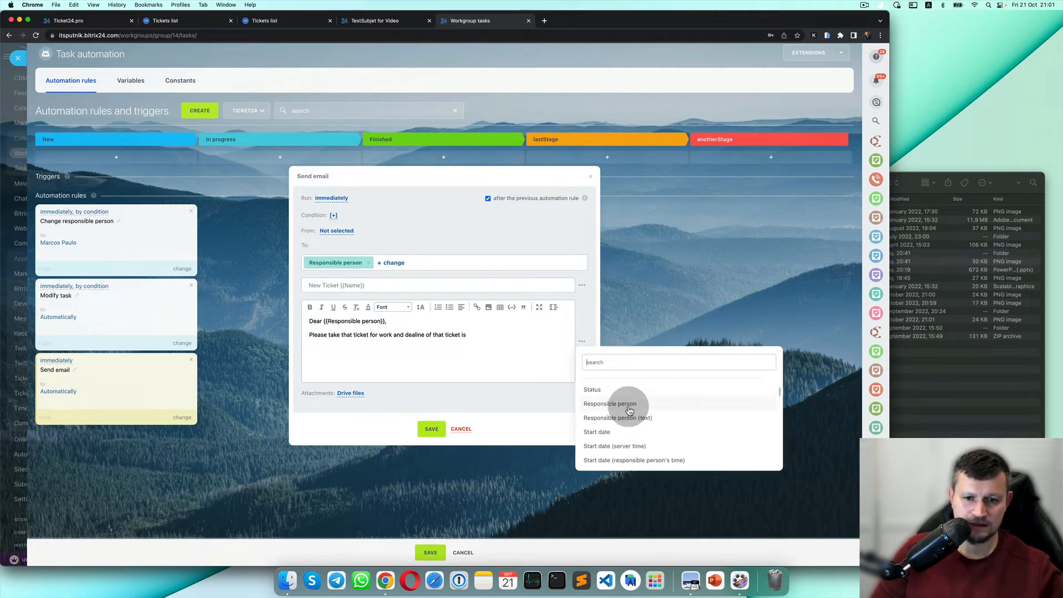
scroll(630, 412, "down", 2)
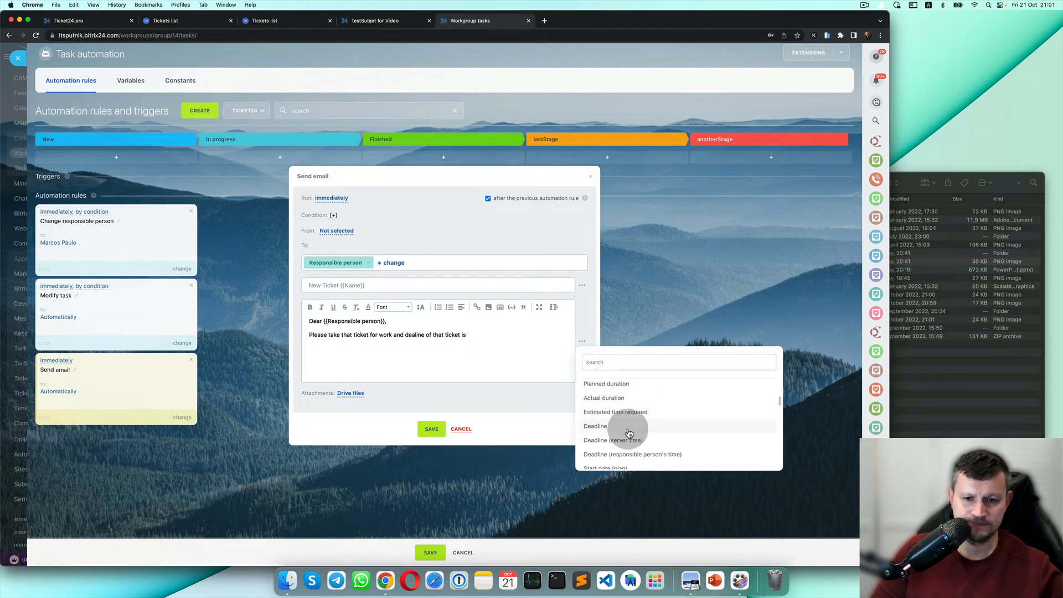
left_click(628, 431)
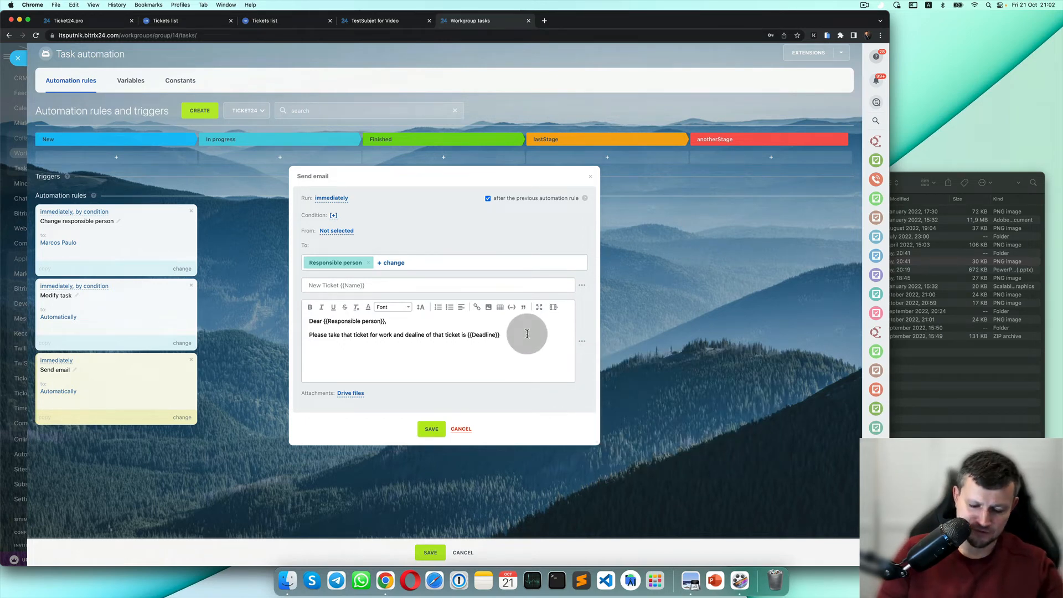
key("Return")
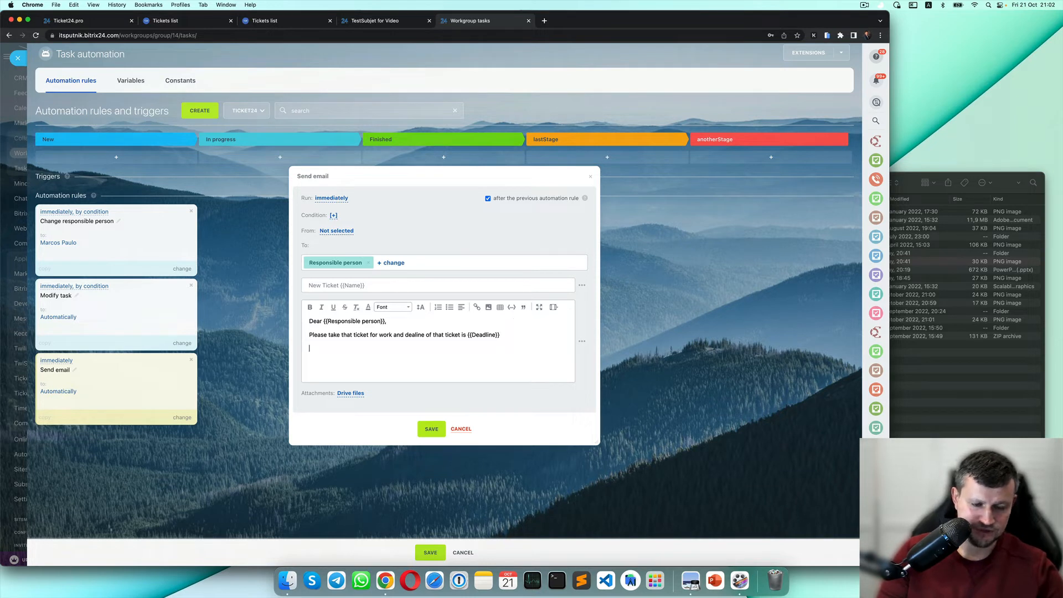
type("You")
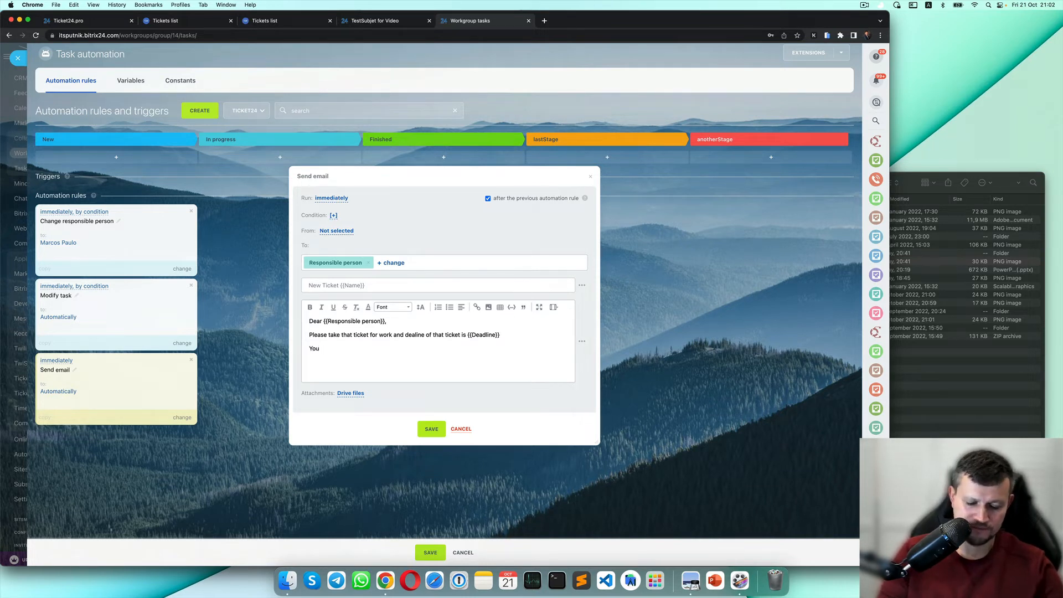
type(" lovely Boss")
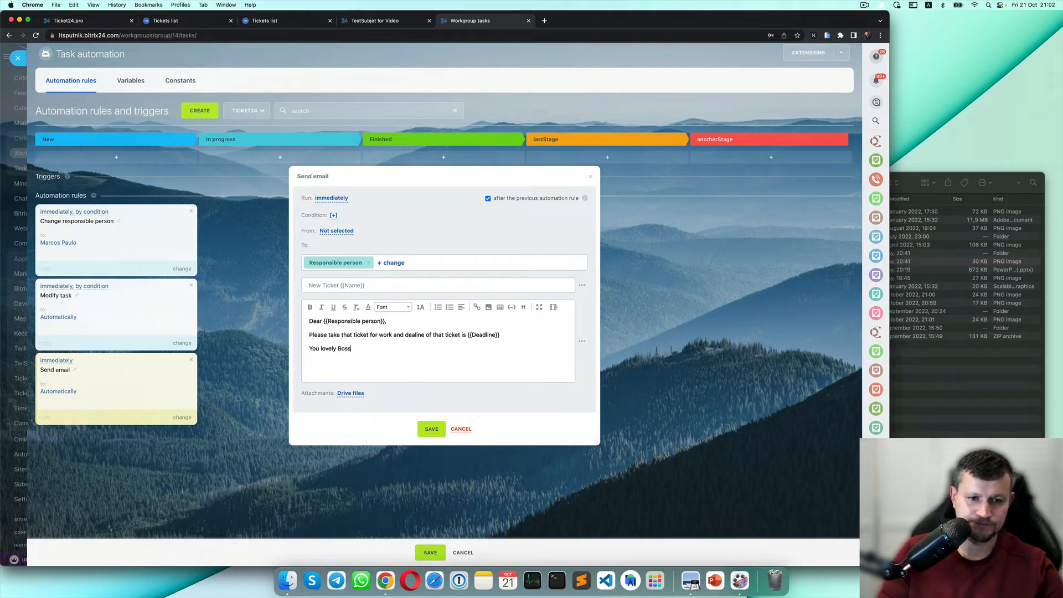
Set the From sender to the first available one and save the Send email rule.
left_click(437, 428)
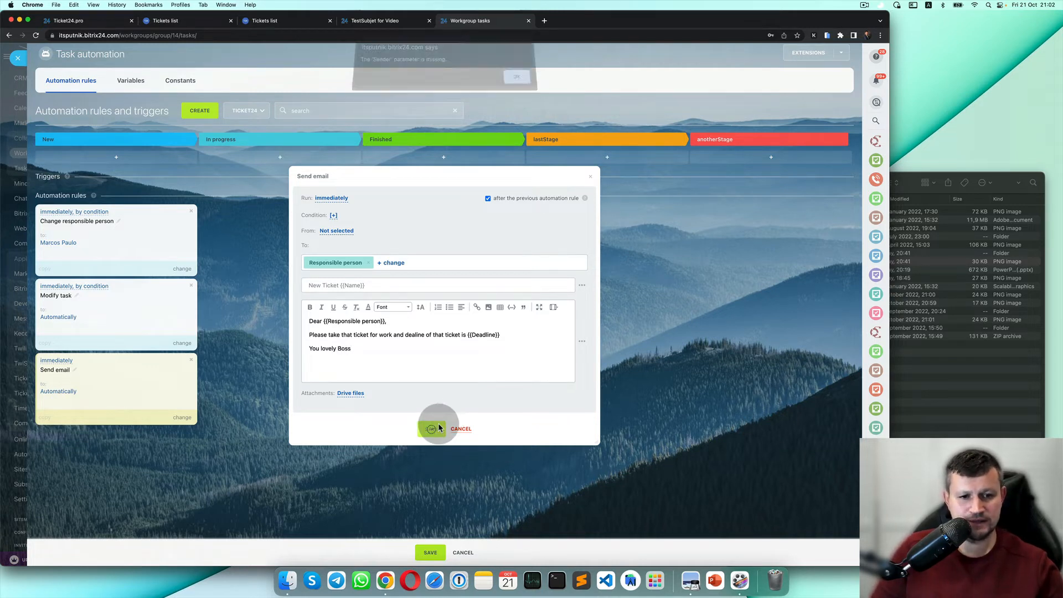
left_click(518, 82)
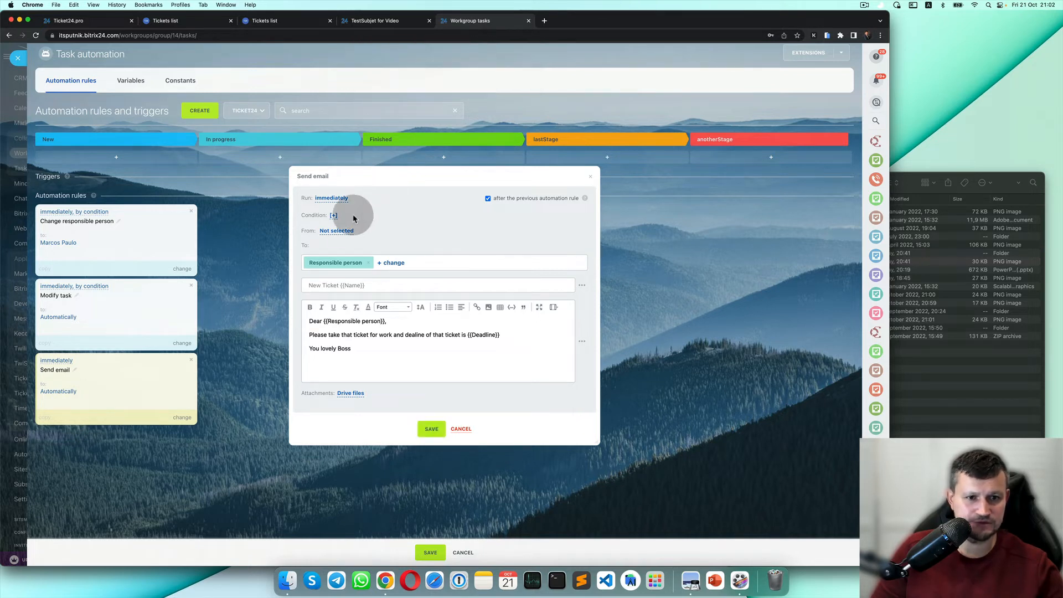
left_click(339, 231)
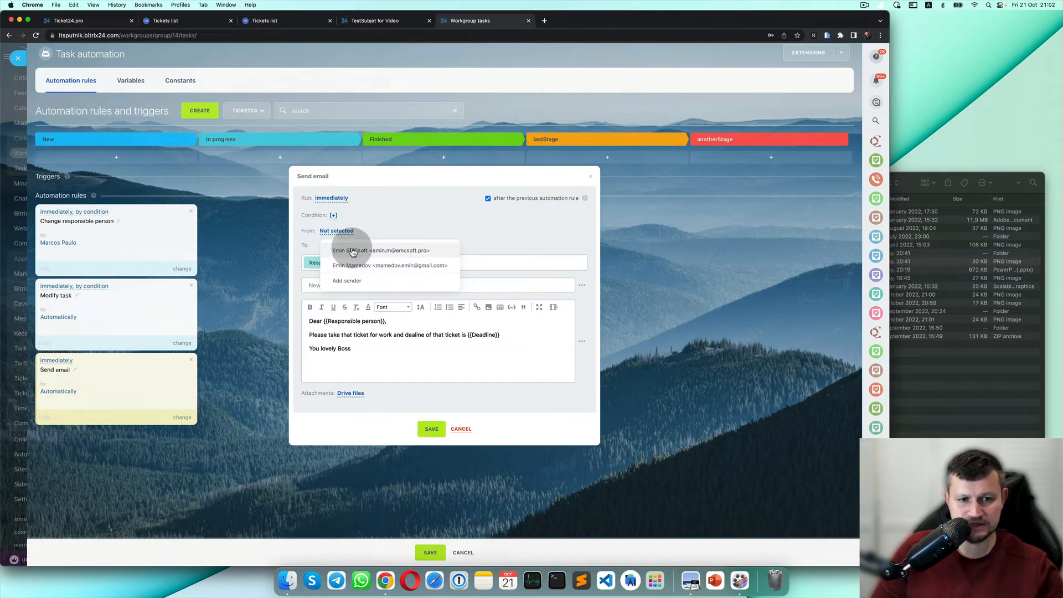
left_click(352, 251)
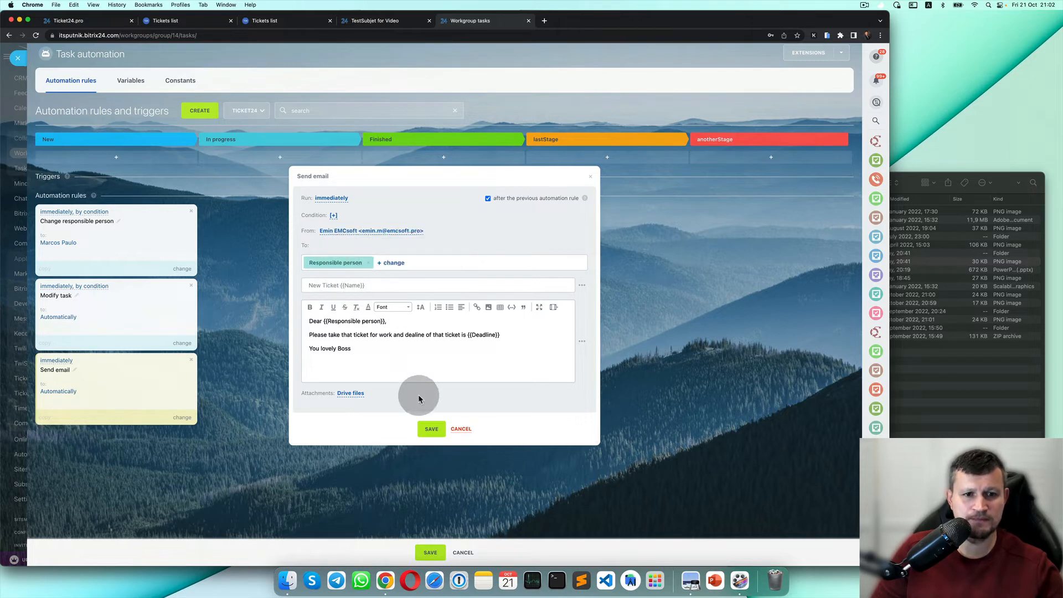
left_click(434, 429)
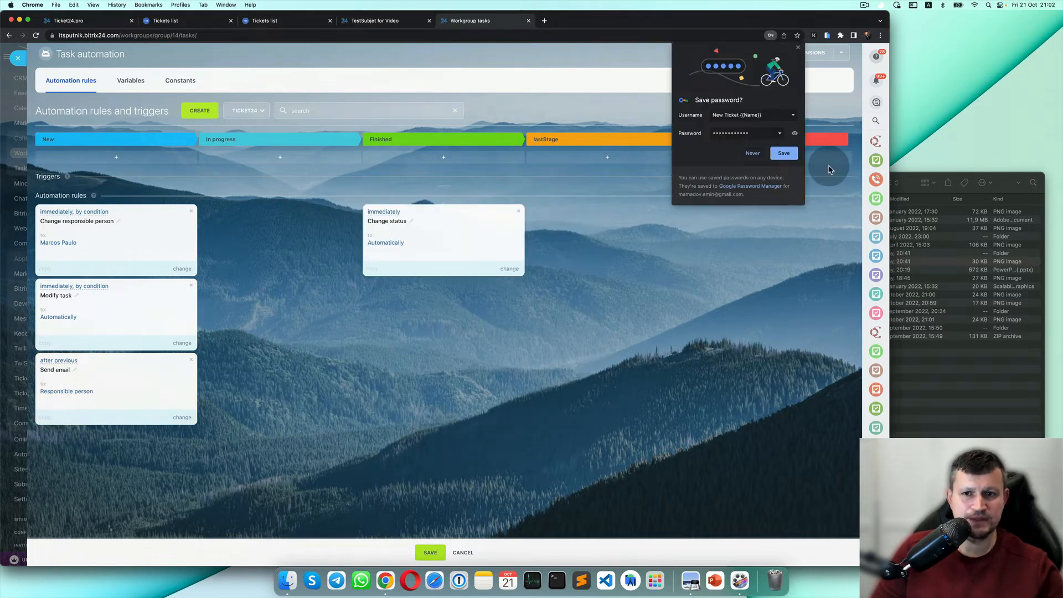
left_click(756, 156)
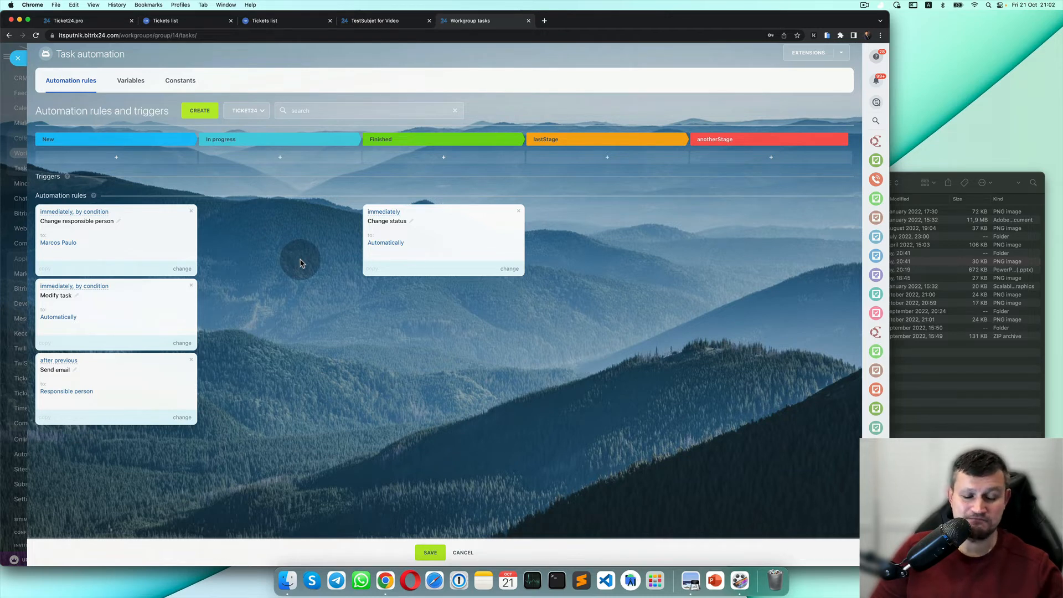
left_click(198, 112)
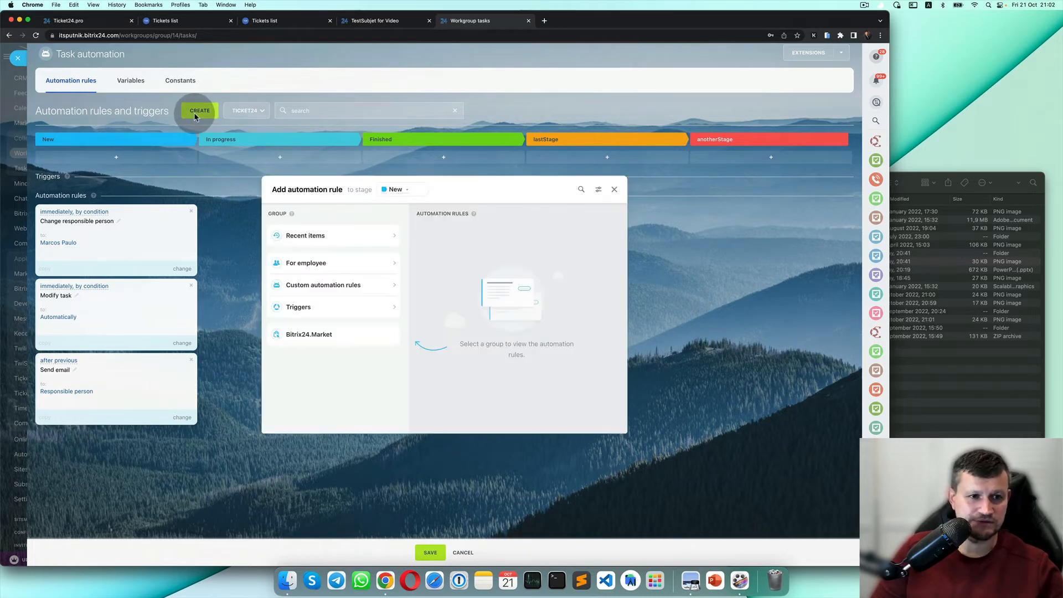
left_click(389, 283)
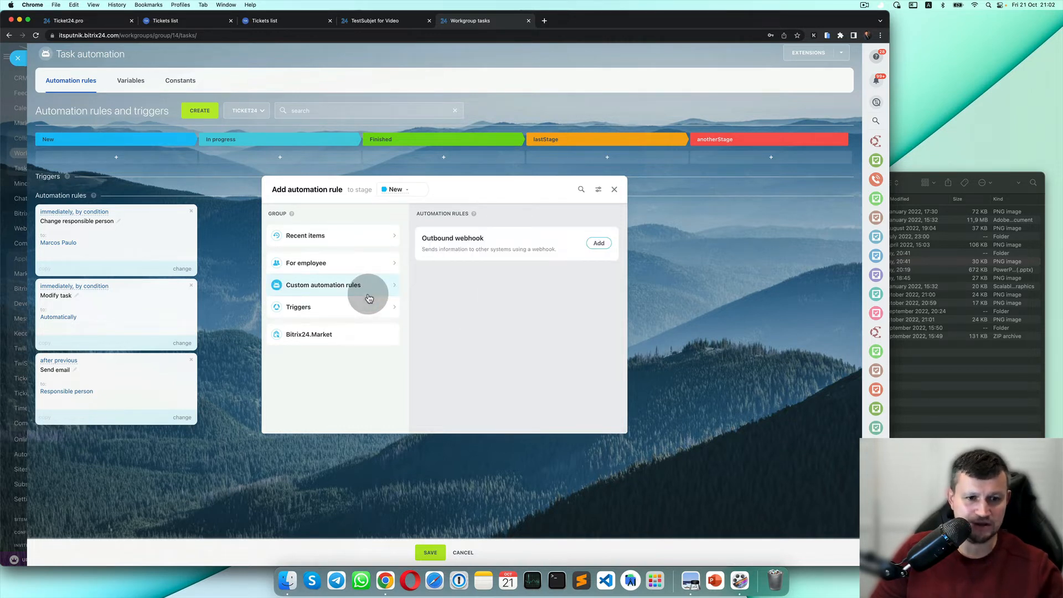
left_click(372, 309)
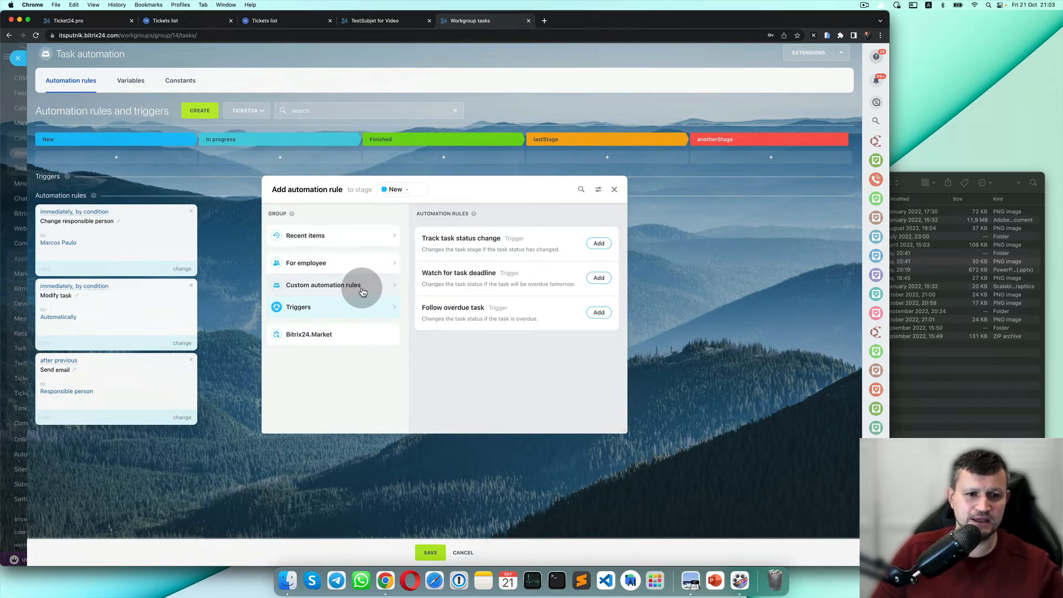
left_click(362, 292)
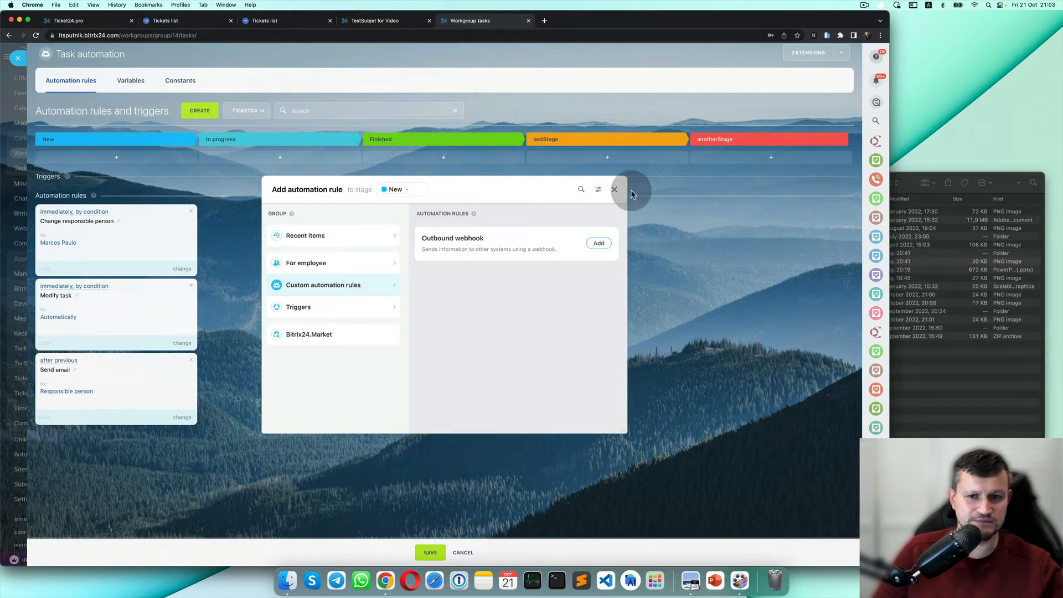
left_click(614, 189)
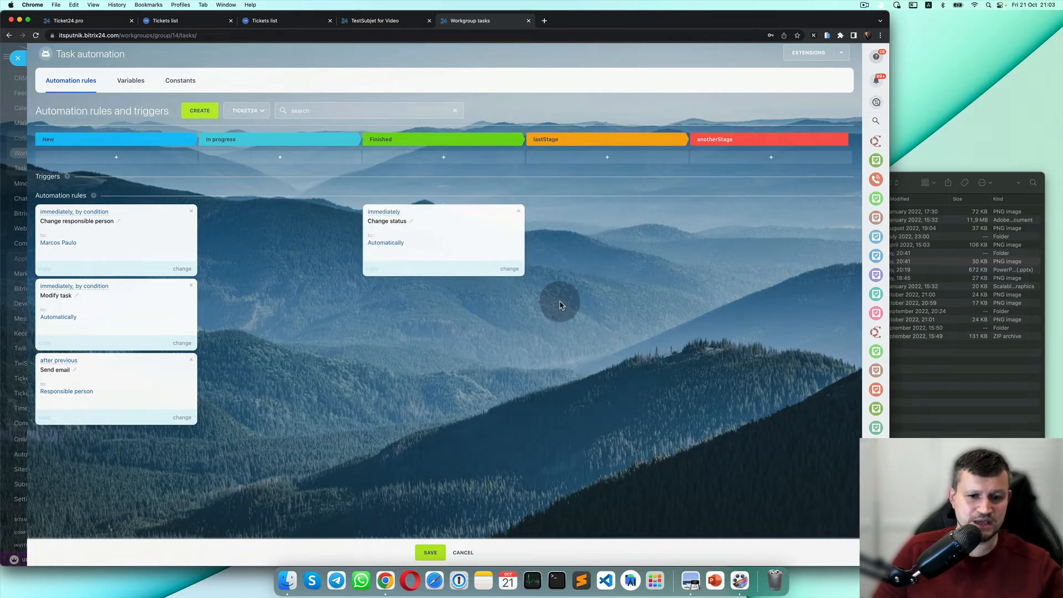
Save the automation rules and drag the TestSubjet for Video task from New to Finished.
left_click(431, 553)
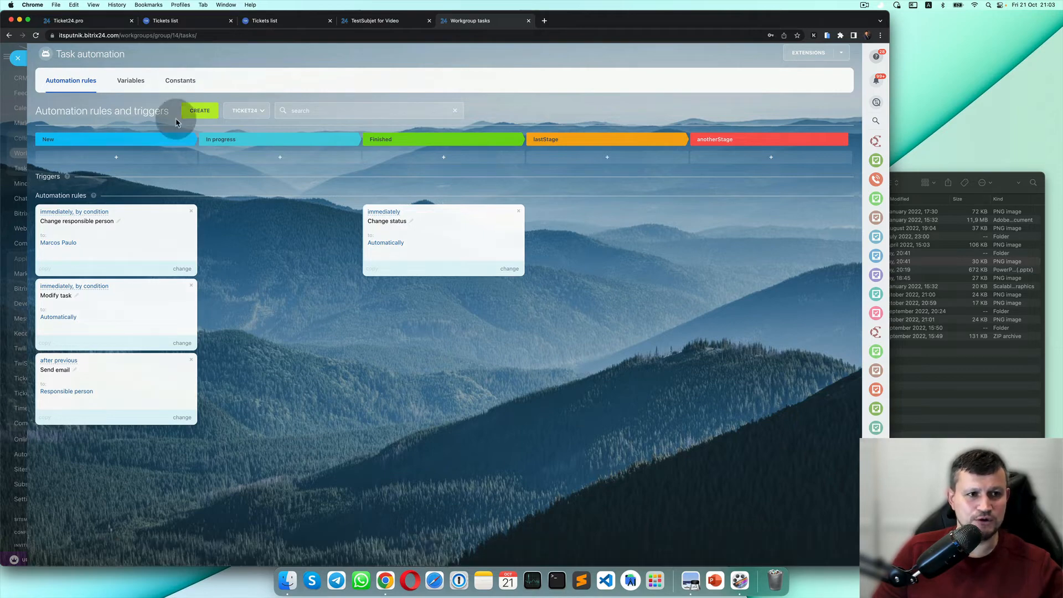
left_click(18, 58)
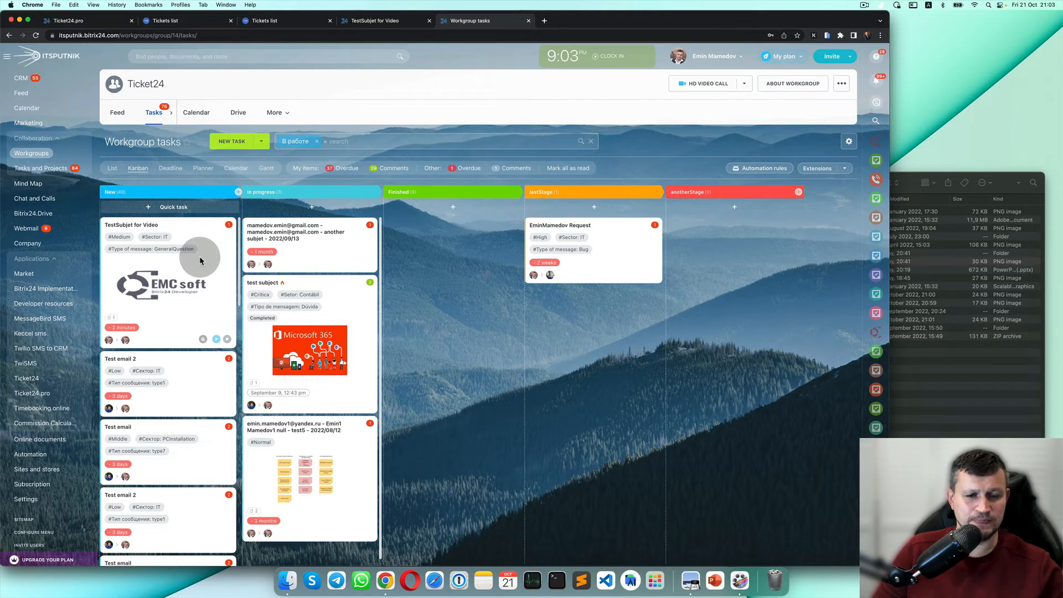
left_click_drag(200, 261, 421, 266)
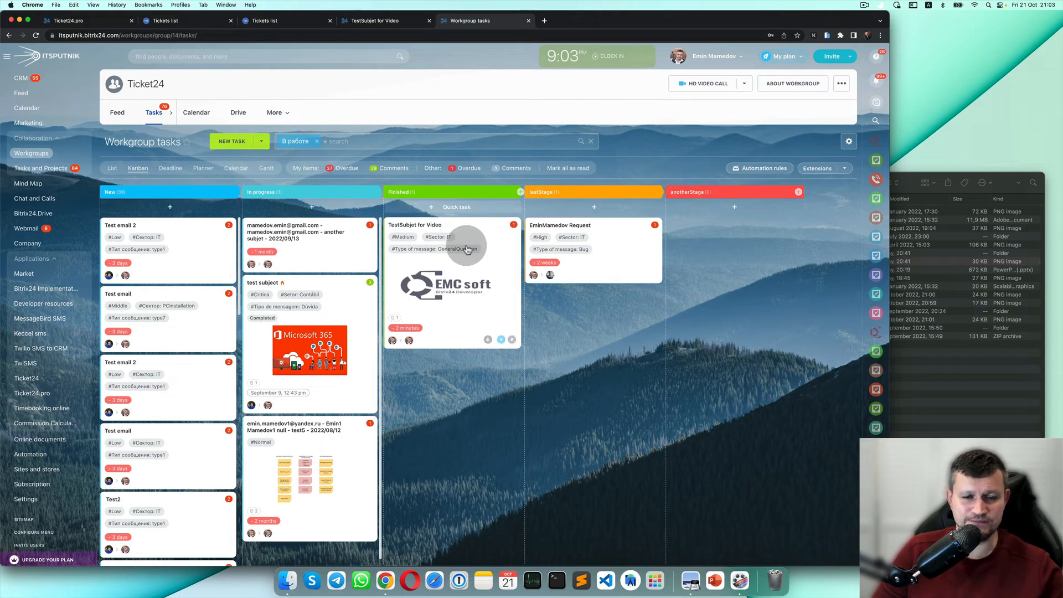
Close the duplicate Ticket24 tickets list and reload the remaining one to show updated statuses.
left_click(258, 20)
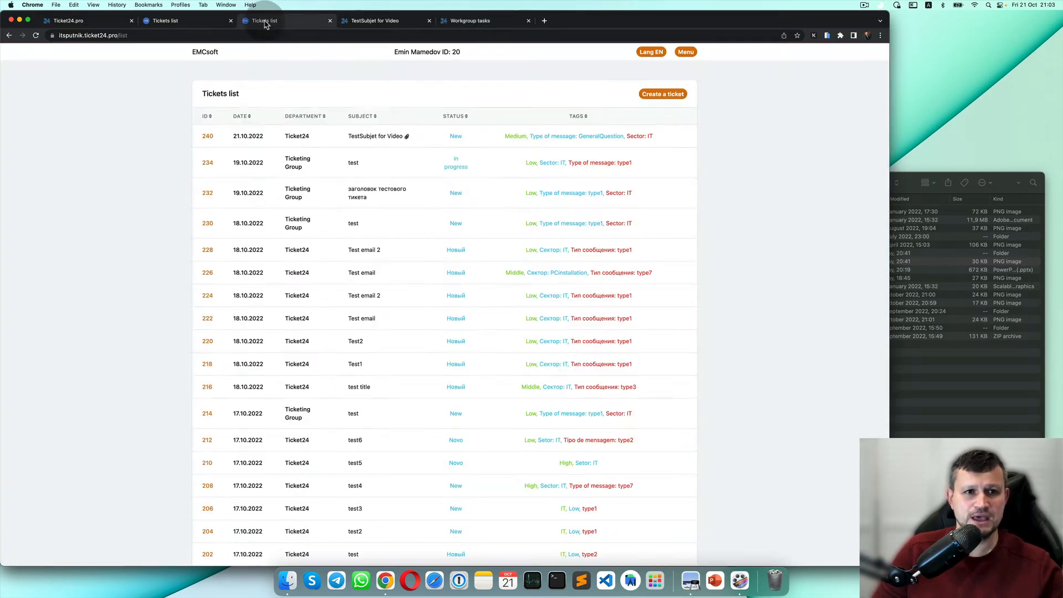
left_click(217, 22)
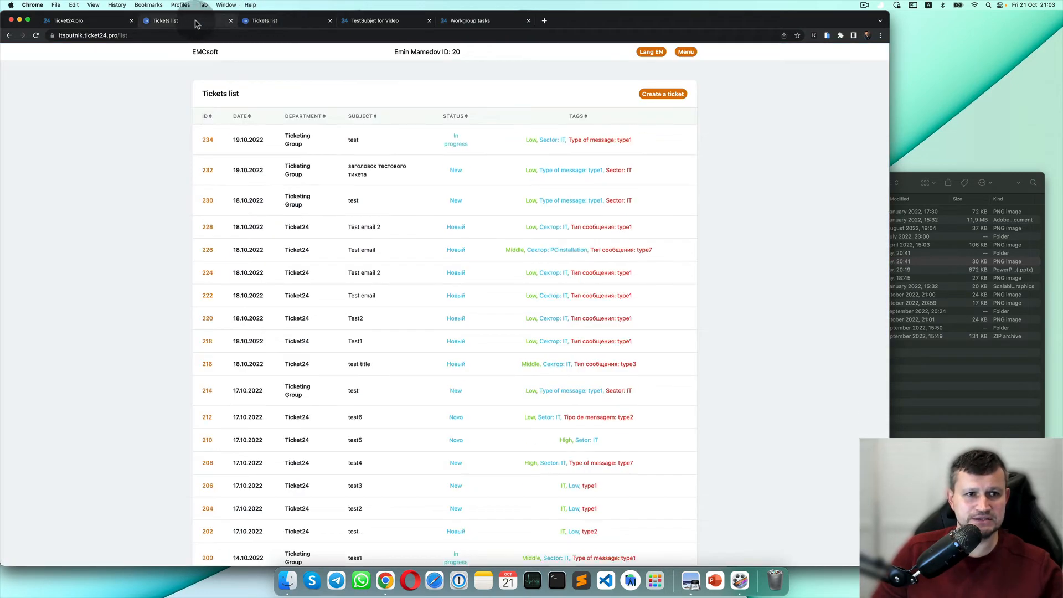
left_click(329, 21)
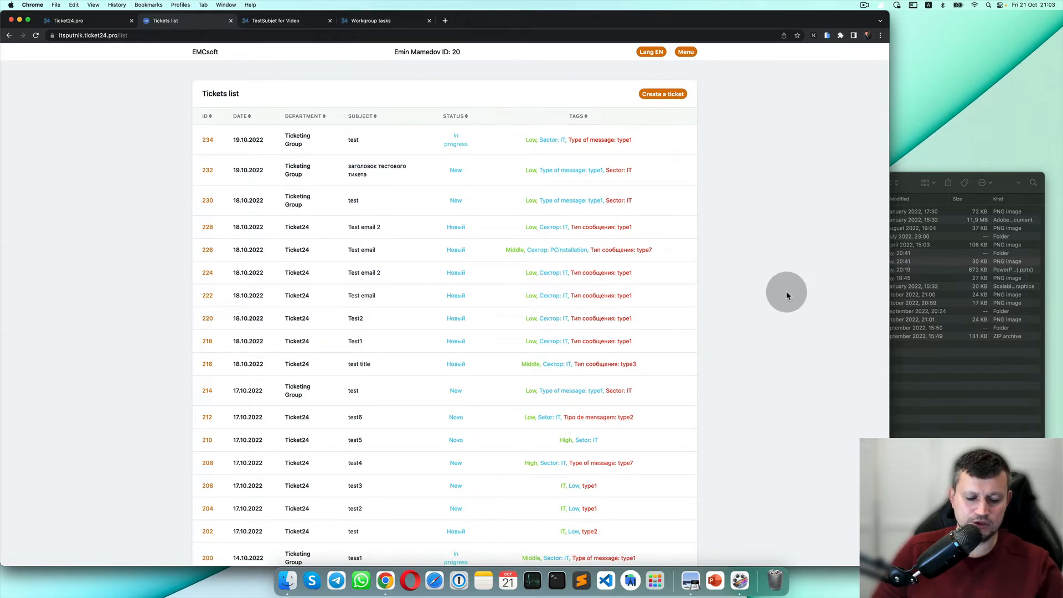
key("super+r")
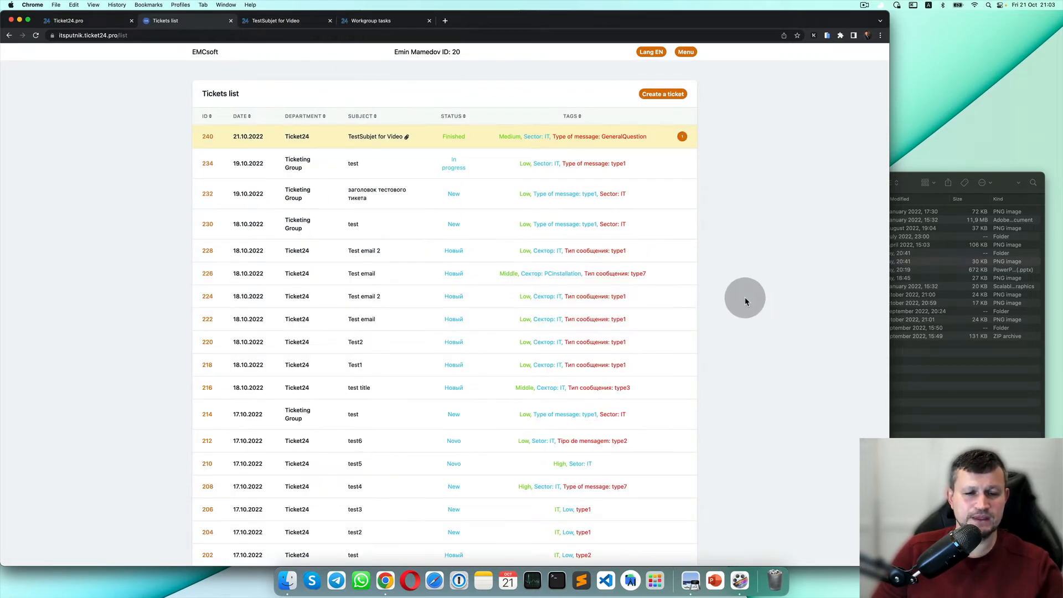
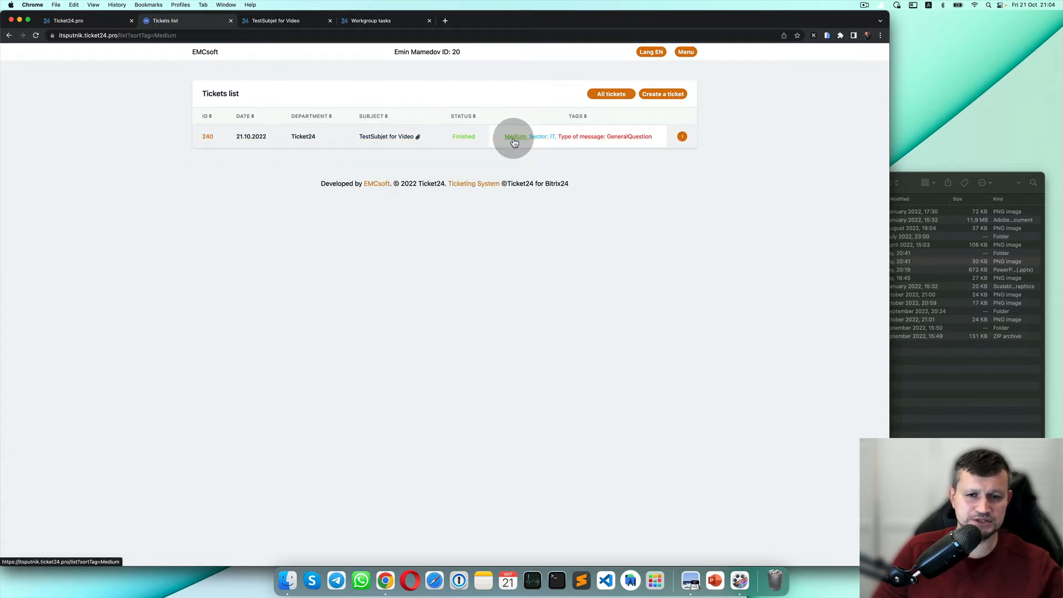
Filter the tickets list by the Sector: IT and GeneralQuestion tags, then show all tickets again.
left_click(626, 97)
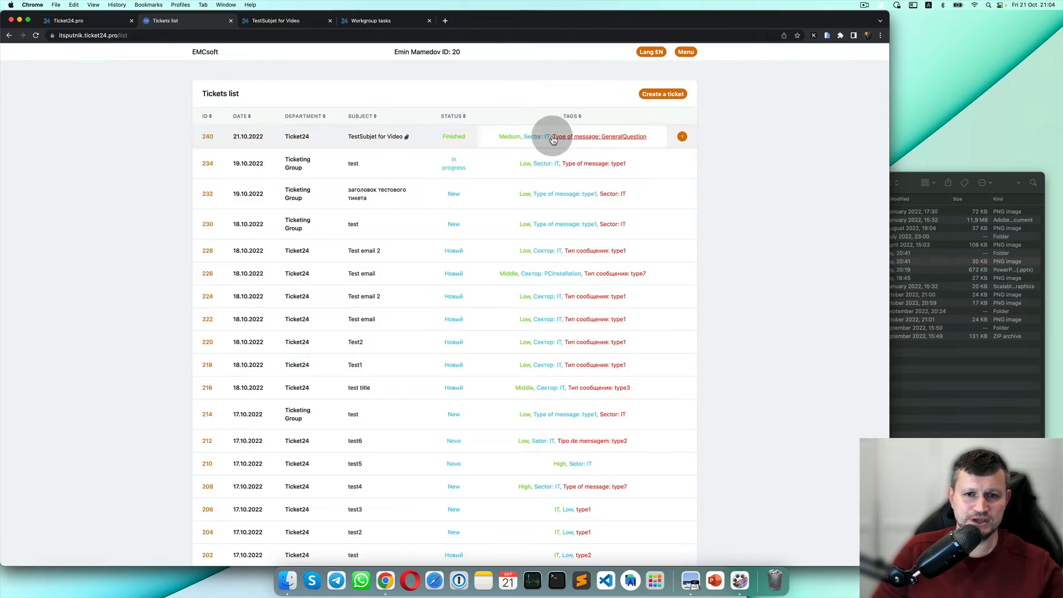
left_click(545, 139)
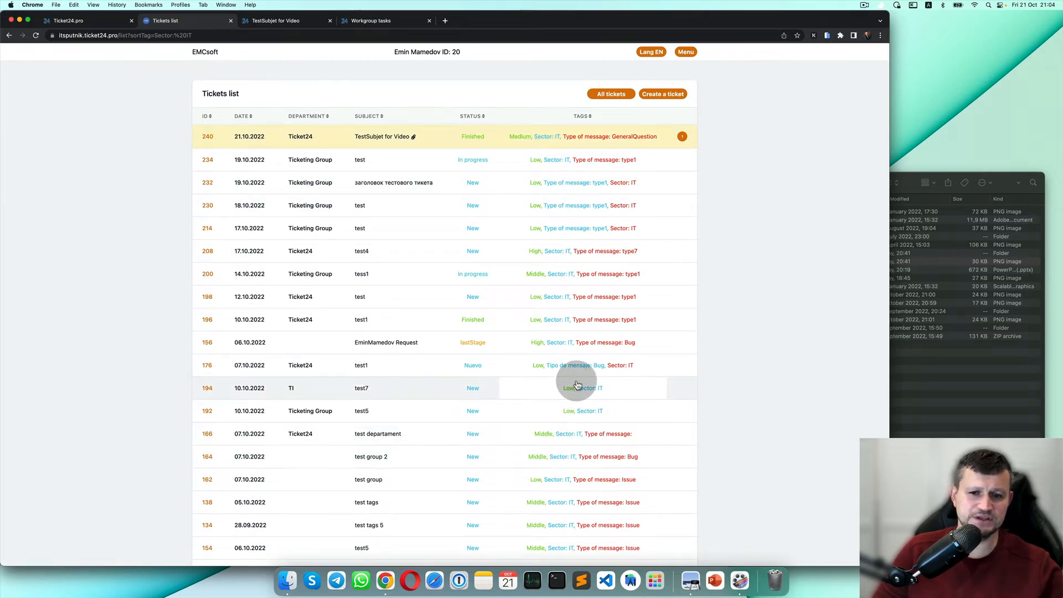
scroll(577, 385, "down", 2)
scroll(577, 385, "up", 3)
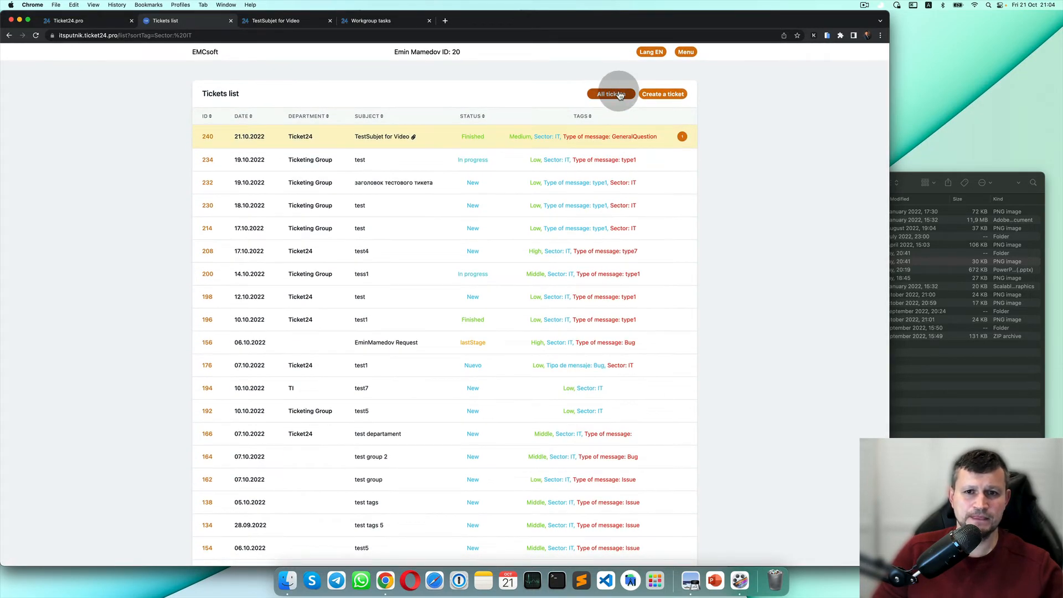
left_click(620, 95)
left_click(618, 139)
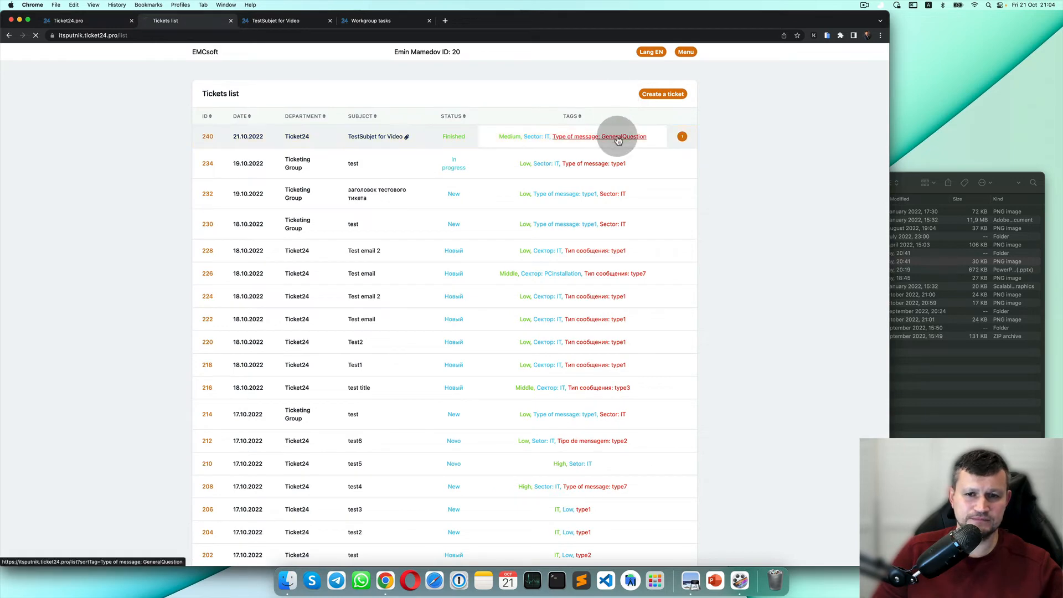
left_click(618, 96)
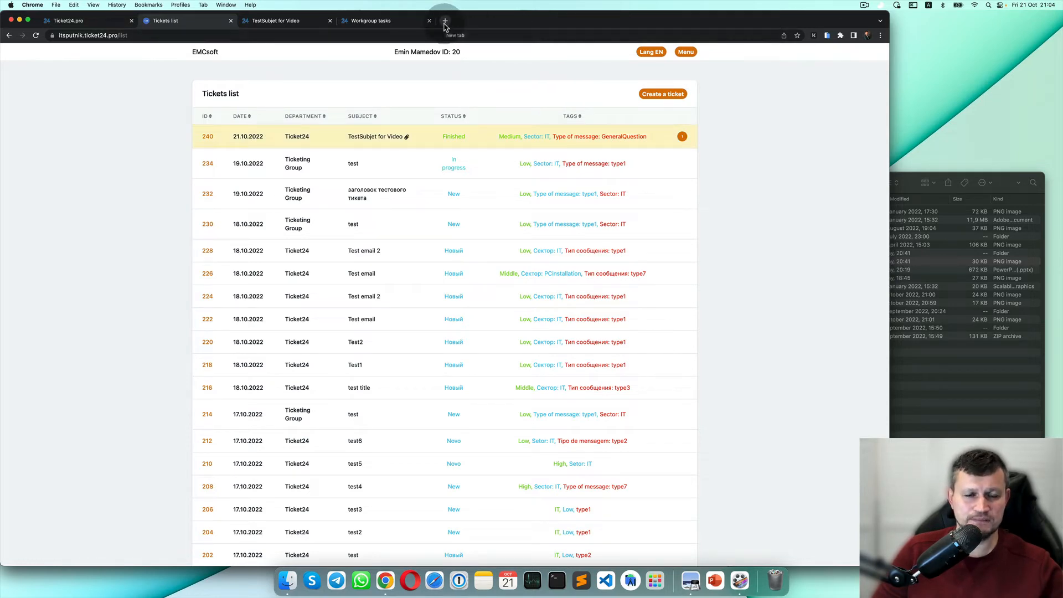
left_click(444, 22)
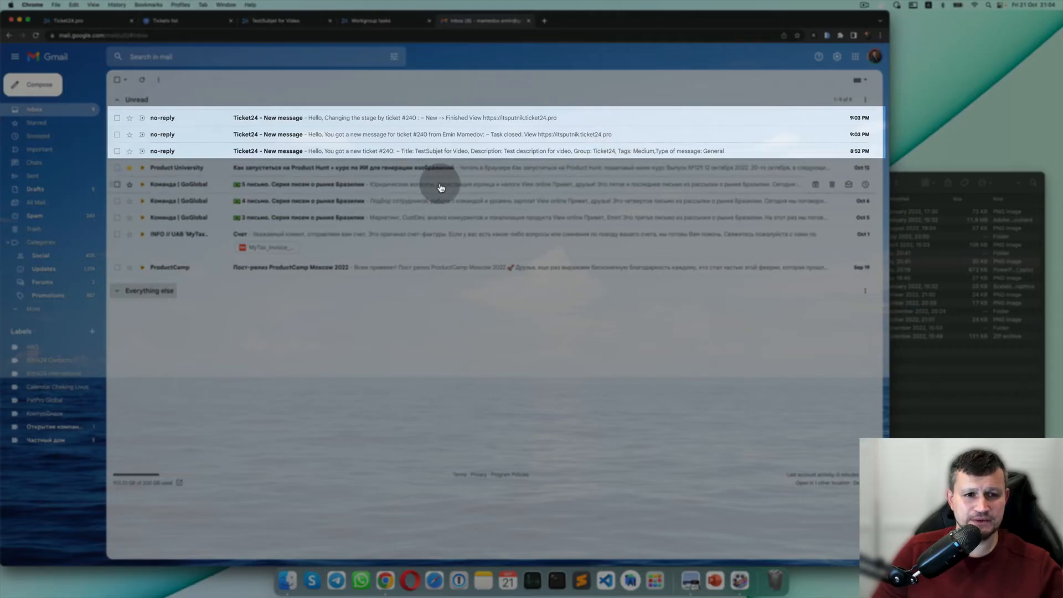
Read the ticket #240 new-ticket email, check its tickets list link, then delete it.
left_click(320, 157)
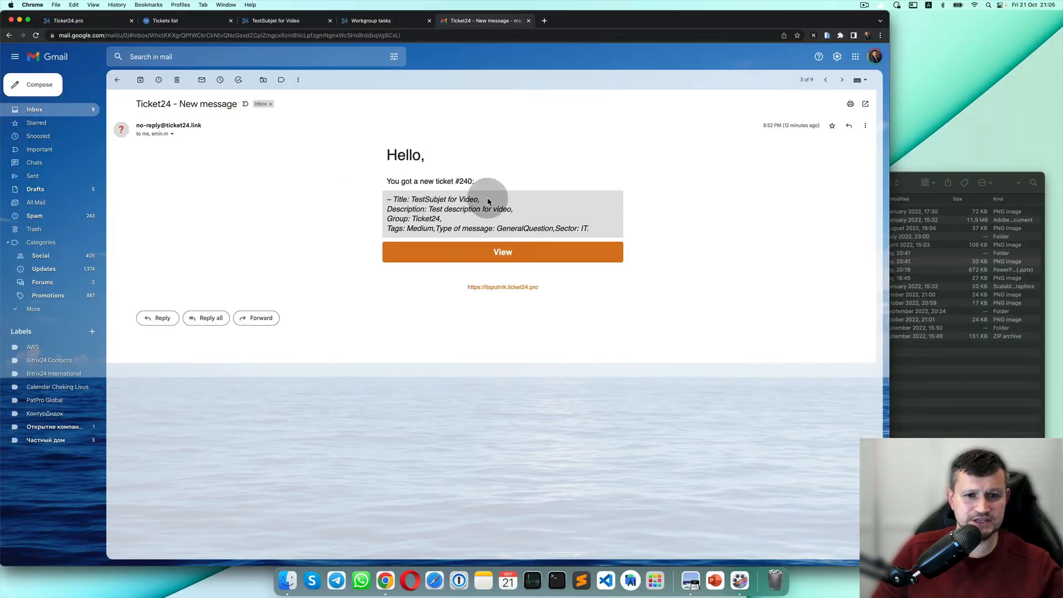
left_click(494, 259)
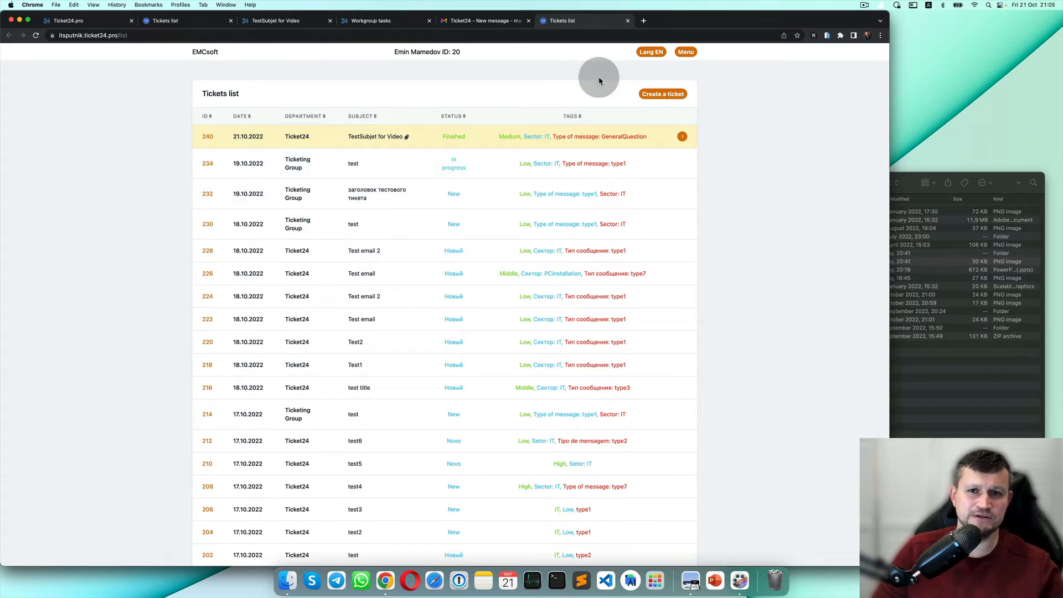
left_click(628, 22)
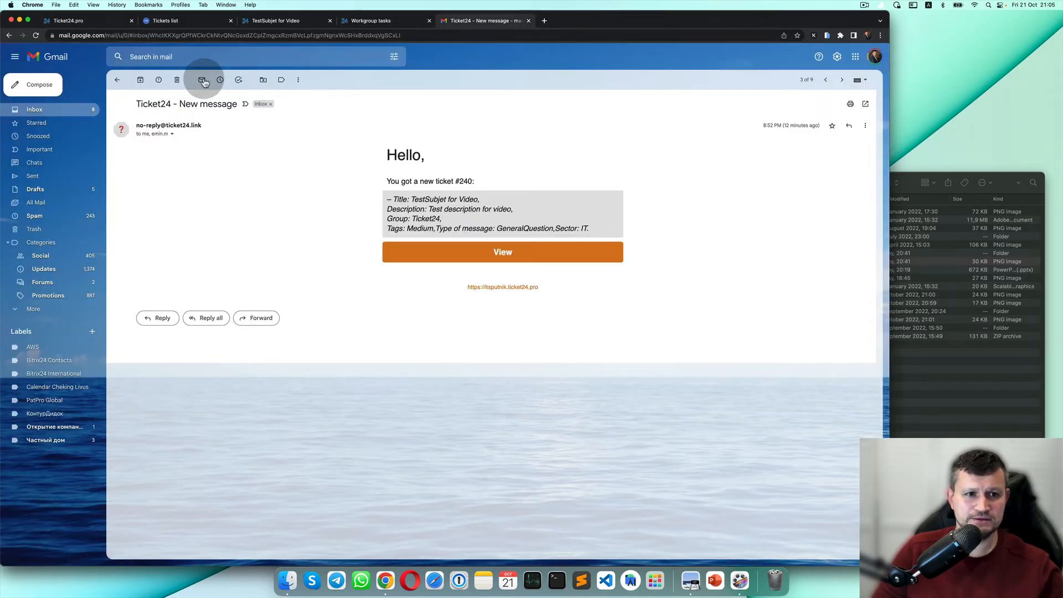
left_click(178, 79)
Delete the task-closed email and review the New to Finished stage-change email and its tickets list.
left_click(280, 137)
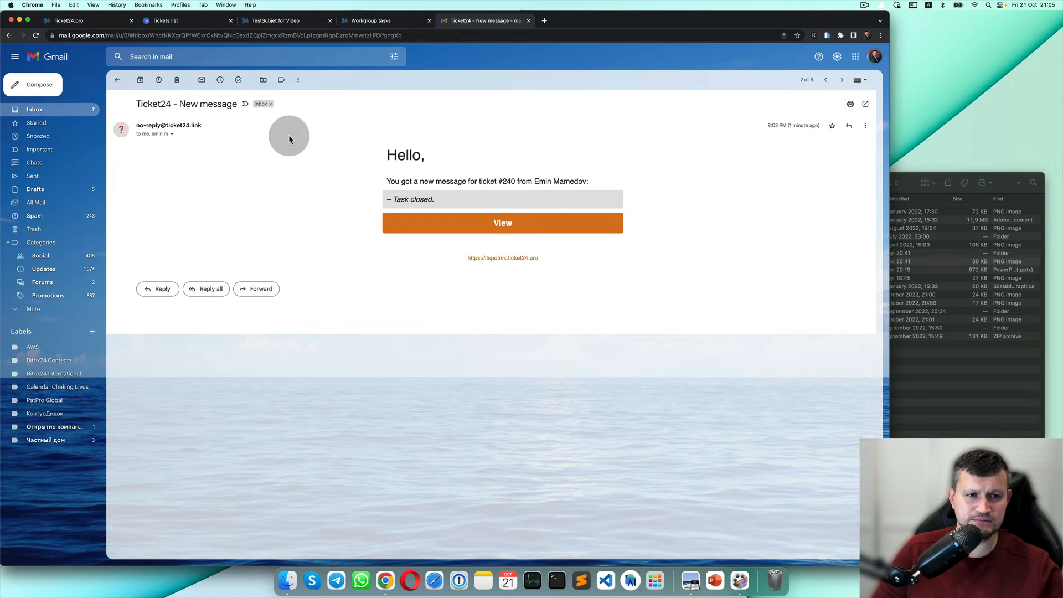
left_click(177, 81)
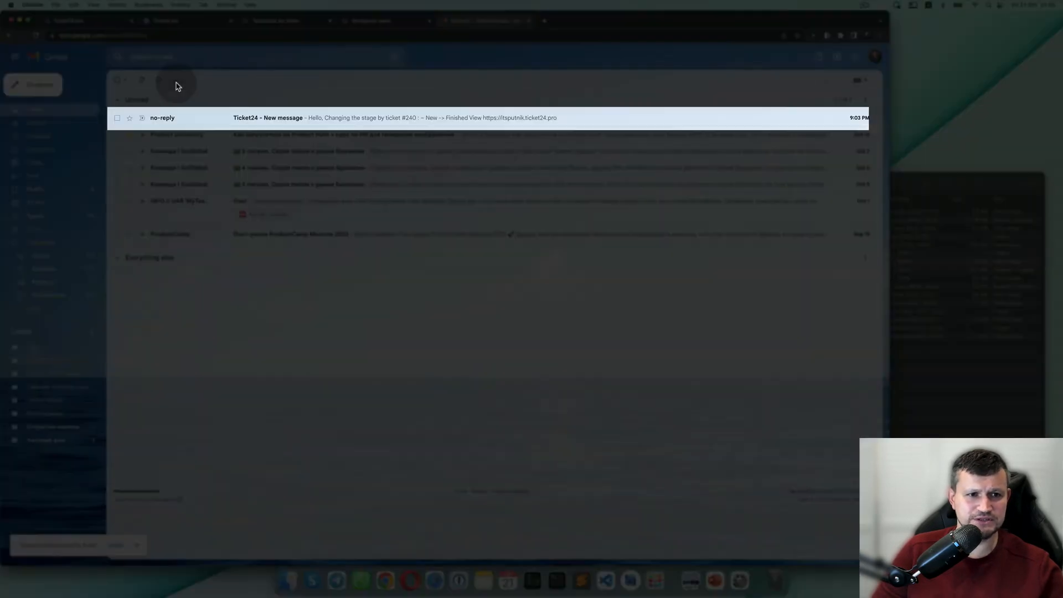
left_click(302, 122)
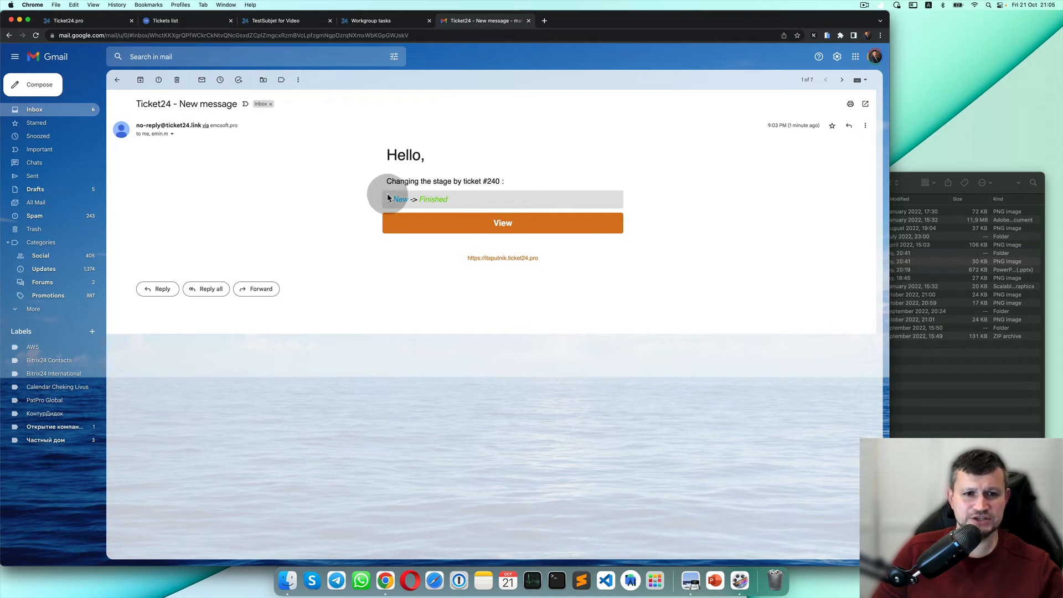
left_click_drag(391, 199, 448, 203)
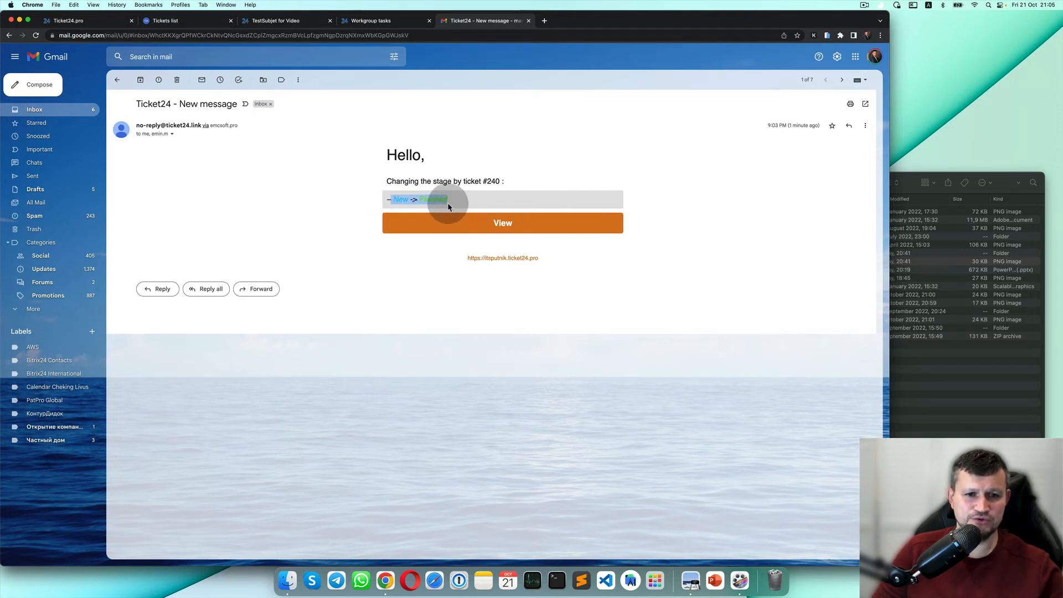
left_click(476, 204)
left_click(475, 228)
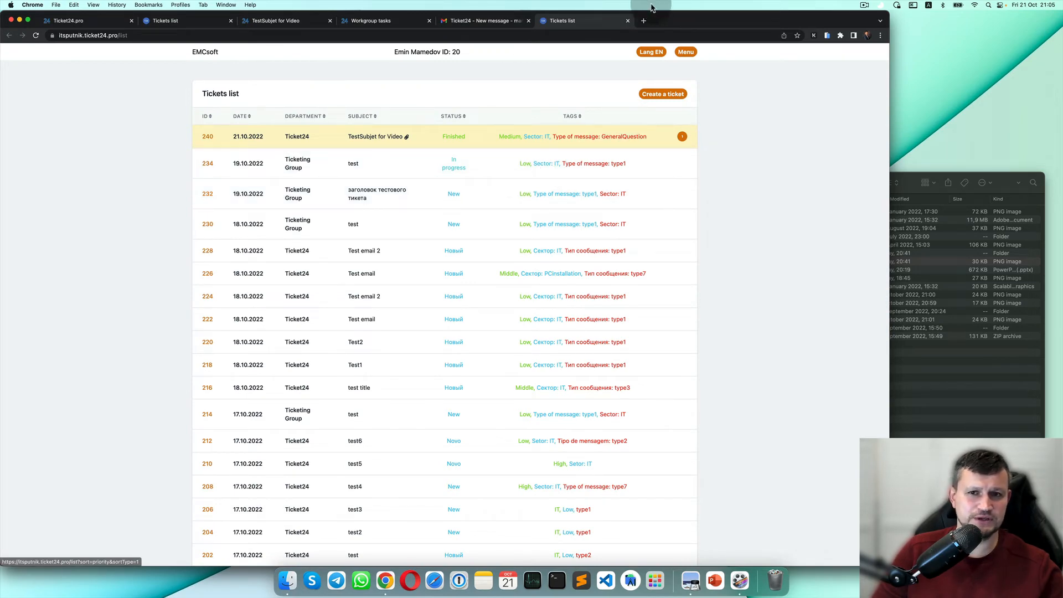
left_click(627, 20)
Inspect the TestSubjet for Video task card, then drag it from Finished back to New.
left_click(403, 22)
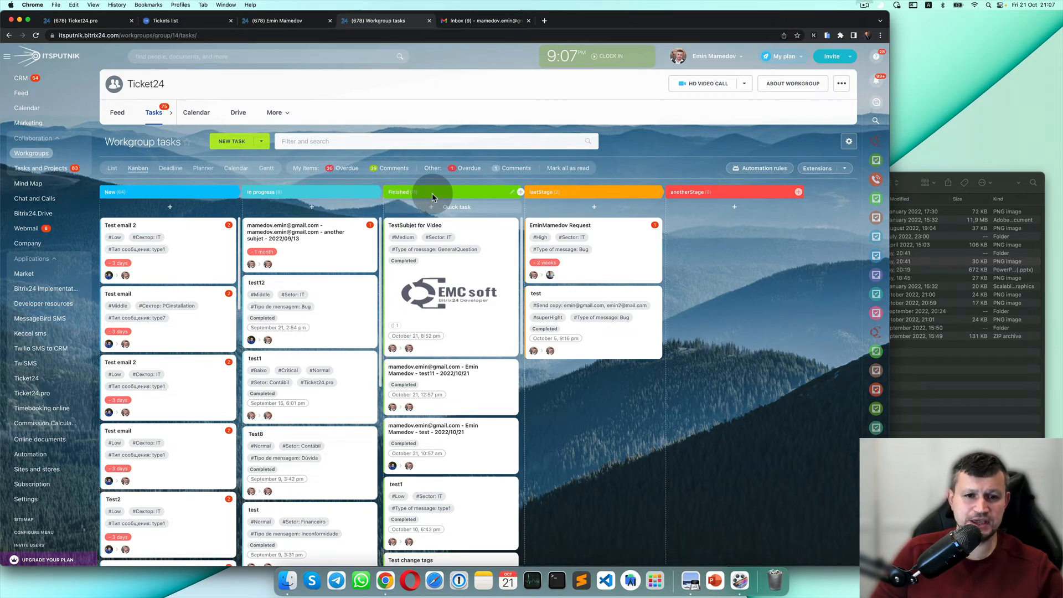
left_click(437, 228)
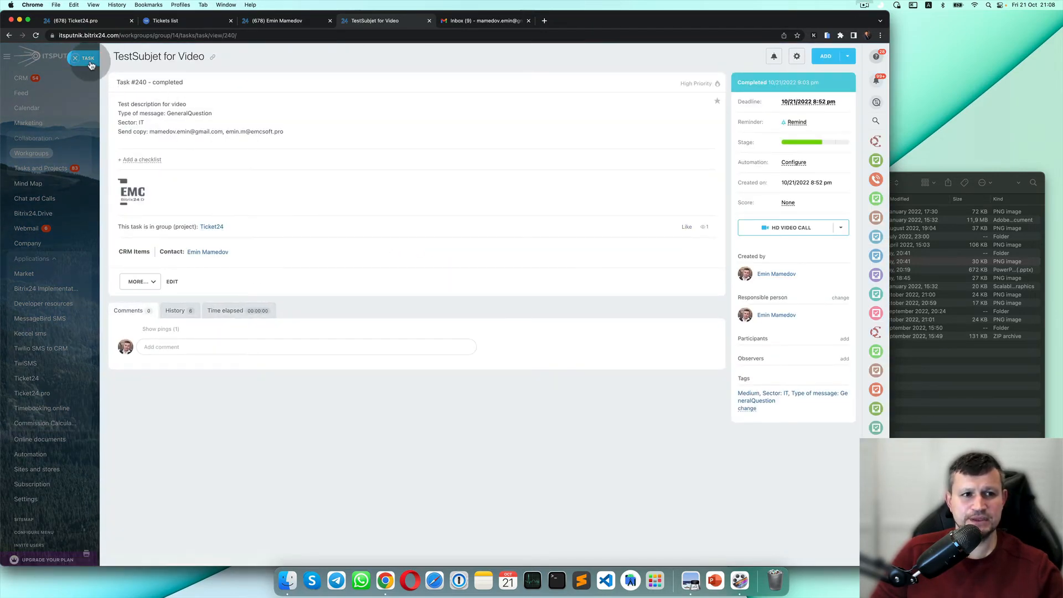
left_click(84, 57)
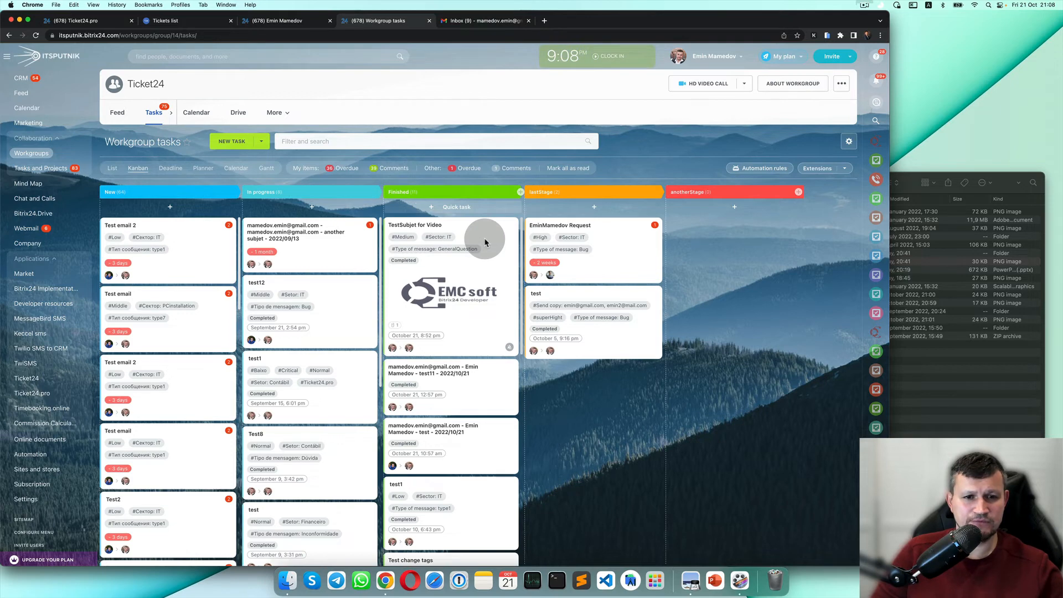
left_click_drag(485, 242, 126, 243)
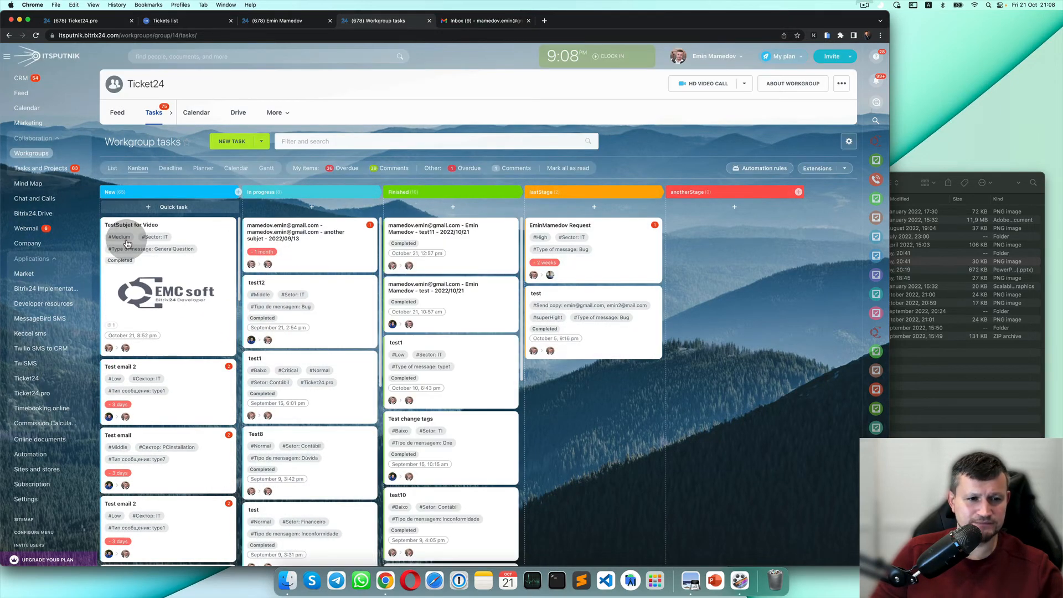
Check the deadline in the New Ticket TestSubjet for Video email, then delete it.
left_click(474, 22)
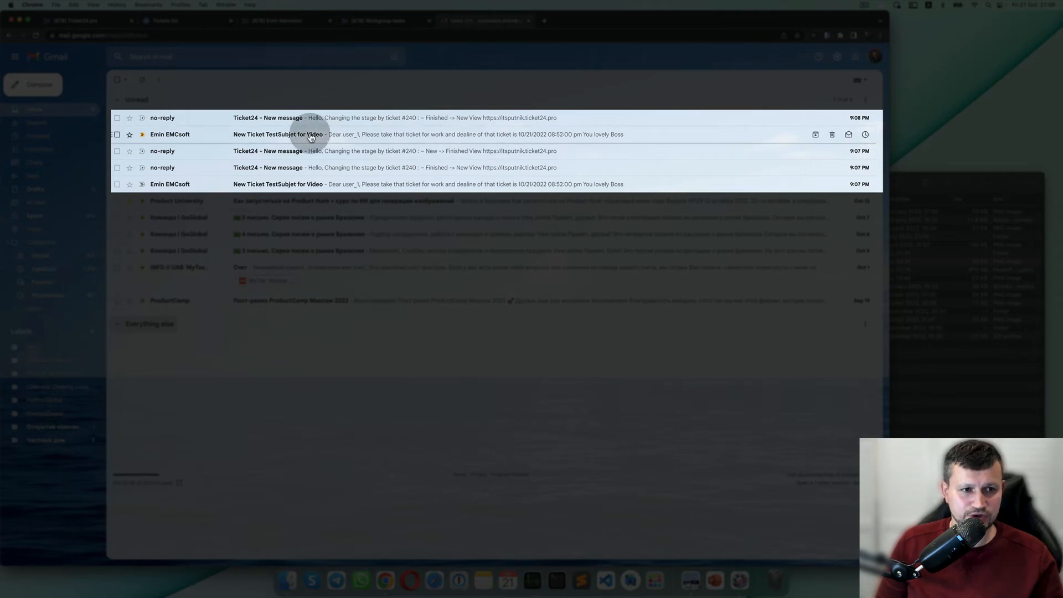
left_click(301, 184)
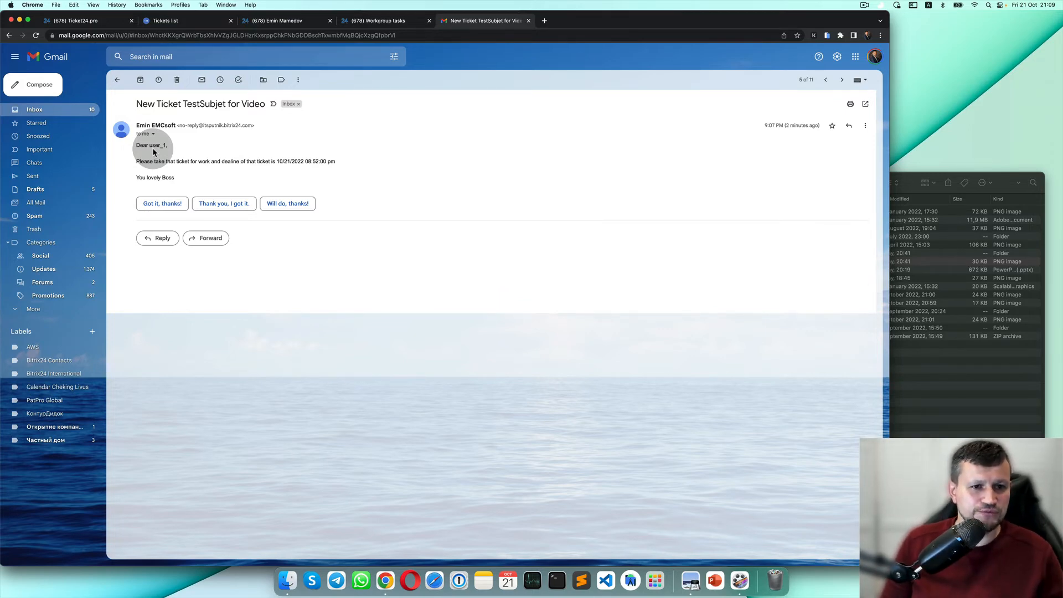
scroll(153, 158, "up", 5)
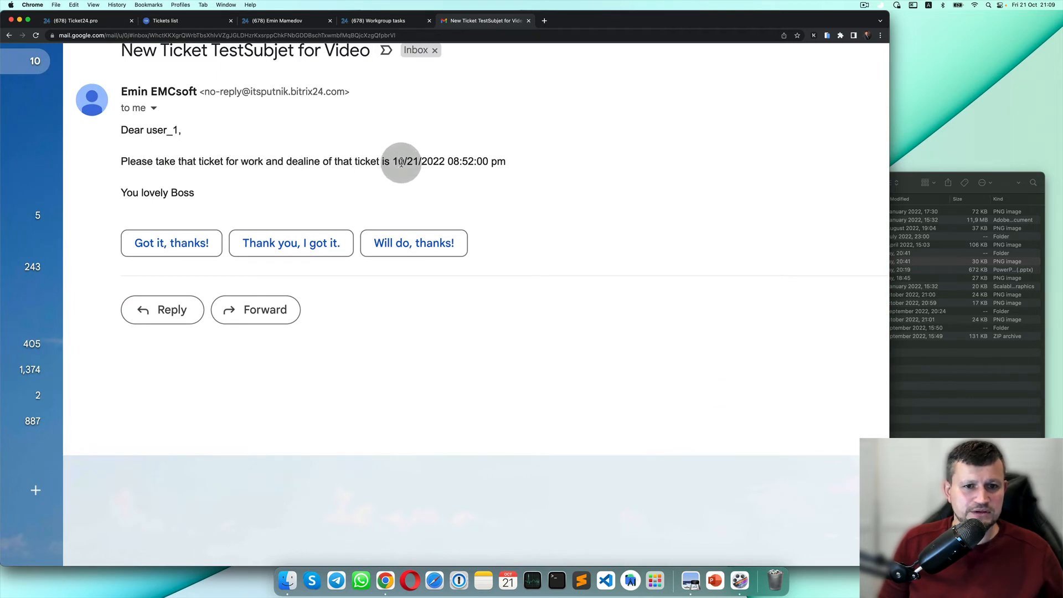
left_click_drag(386, 161, 525, 168)
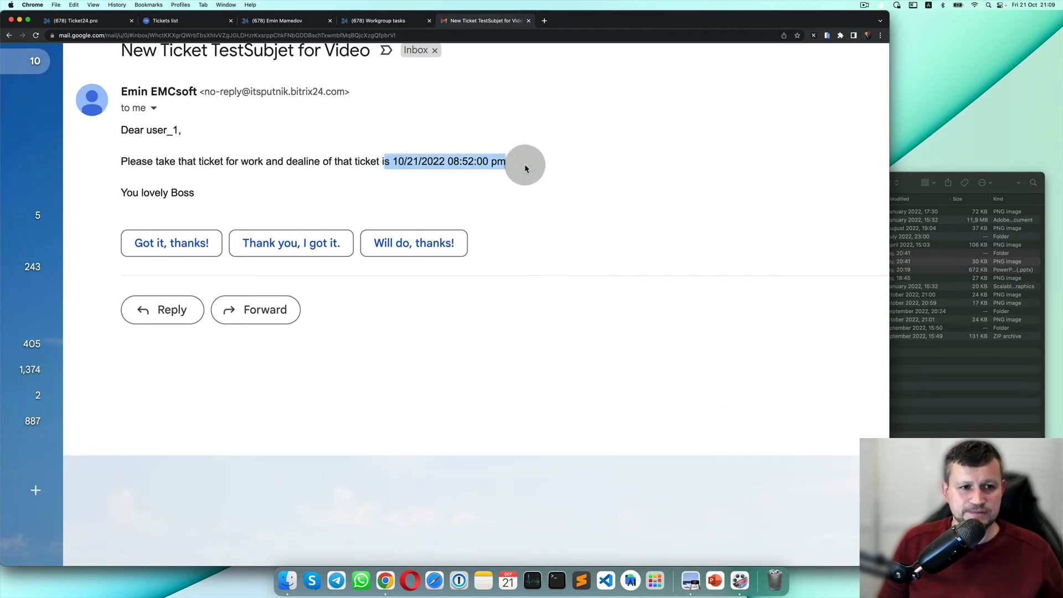
scroll(494, 175, "down", 5)
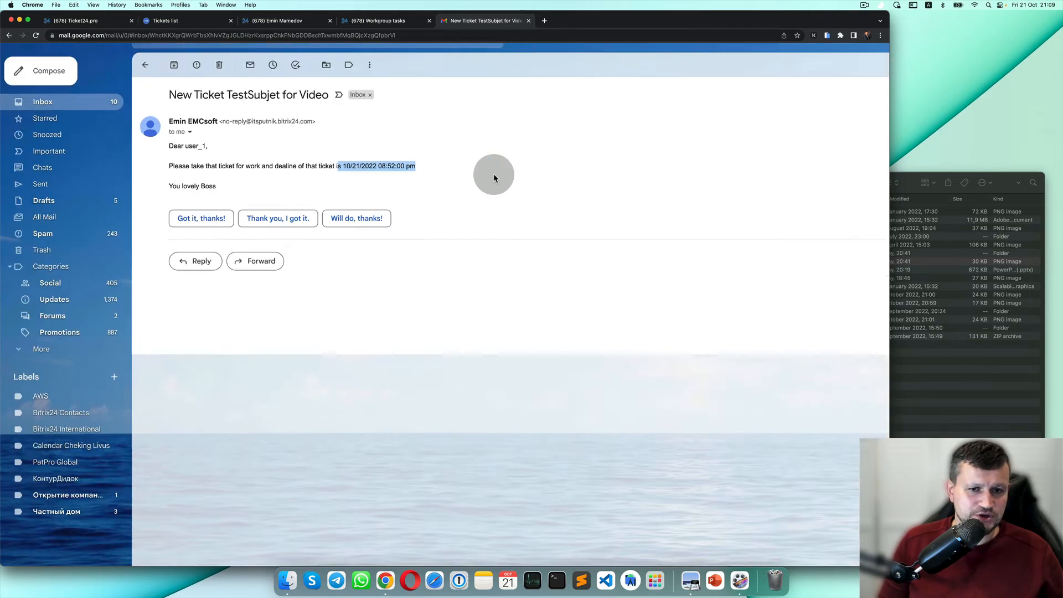
left_click(178, 72)
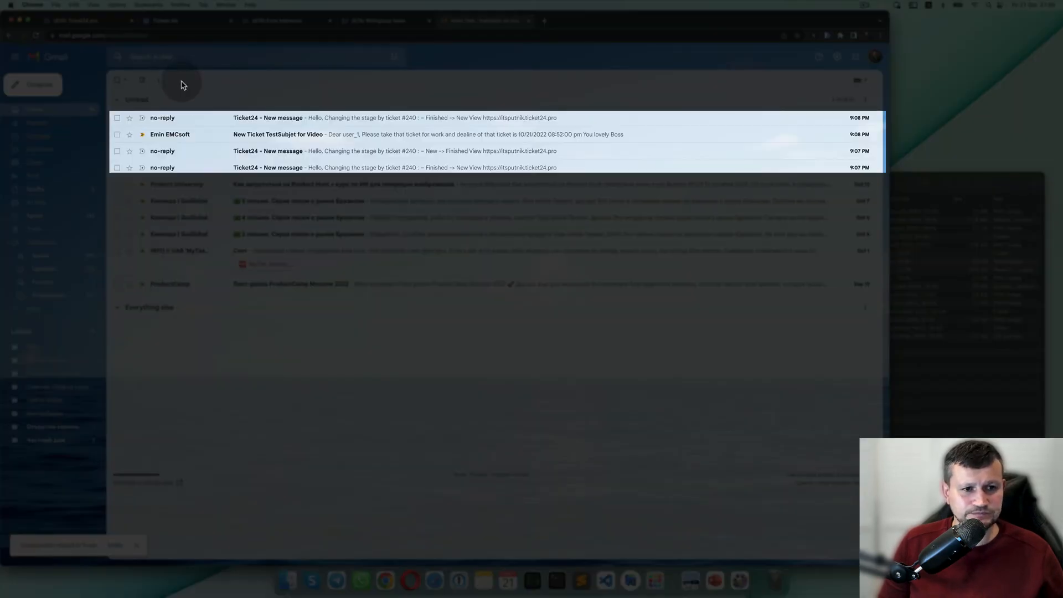
Delete the Finished to New and New to Finished stage-change emails.
left_click(309, 165)
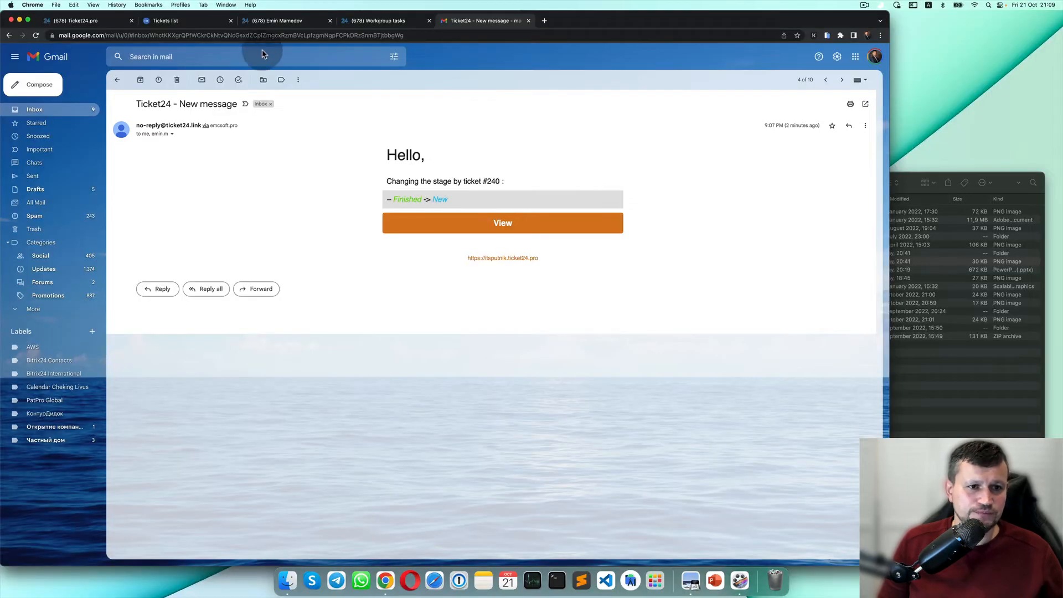
left_click(177, 80)
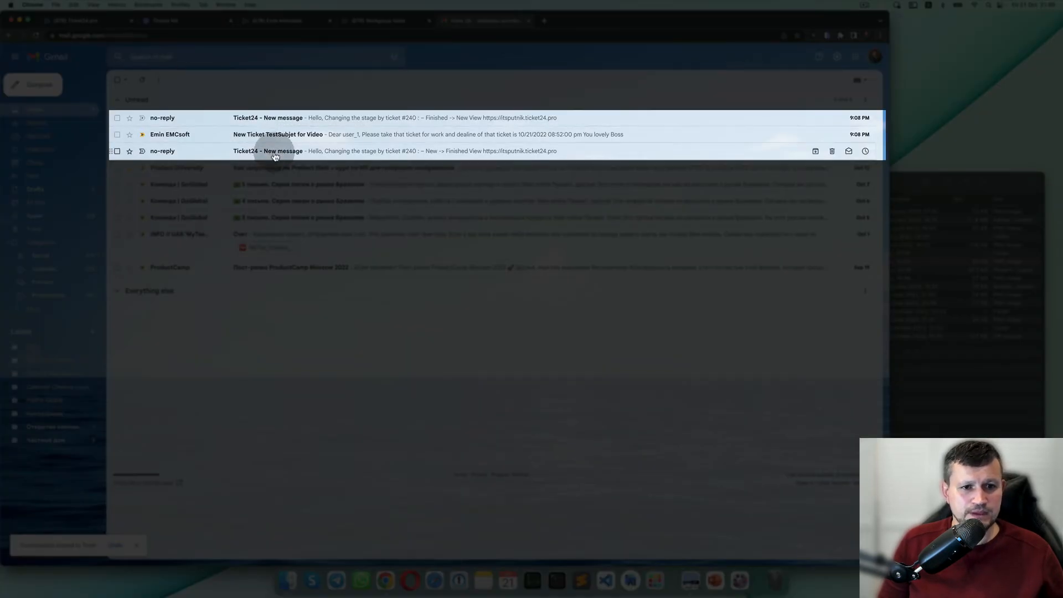
left_click(275, 157)
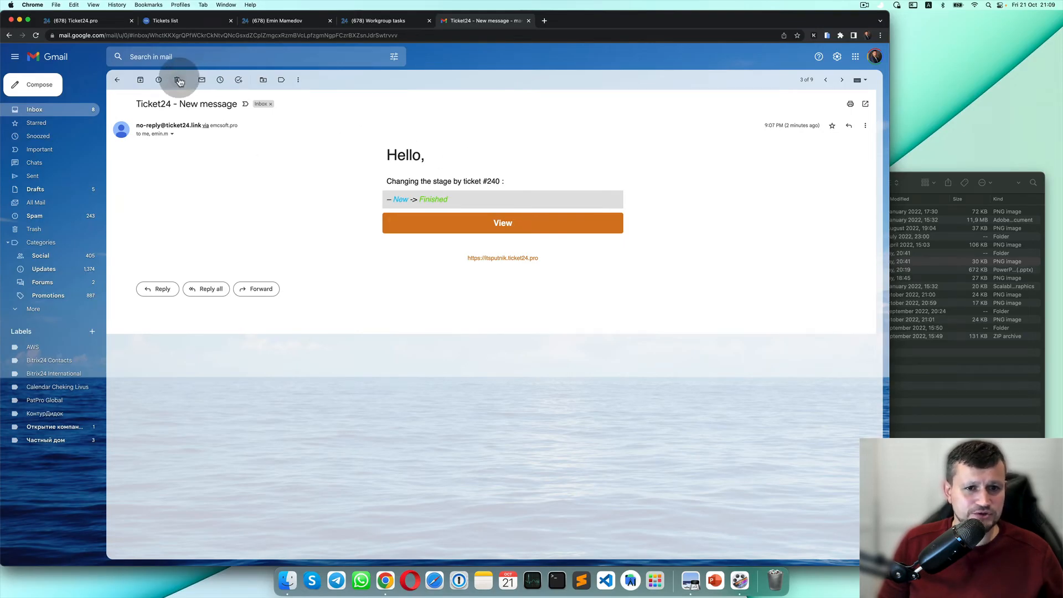
left_click(178, 81)
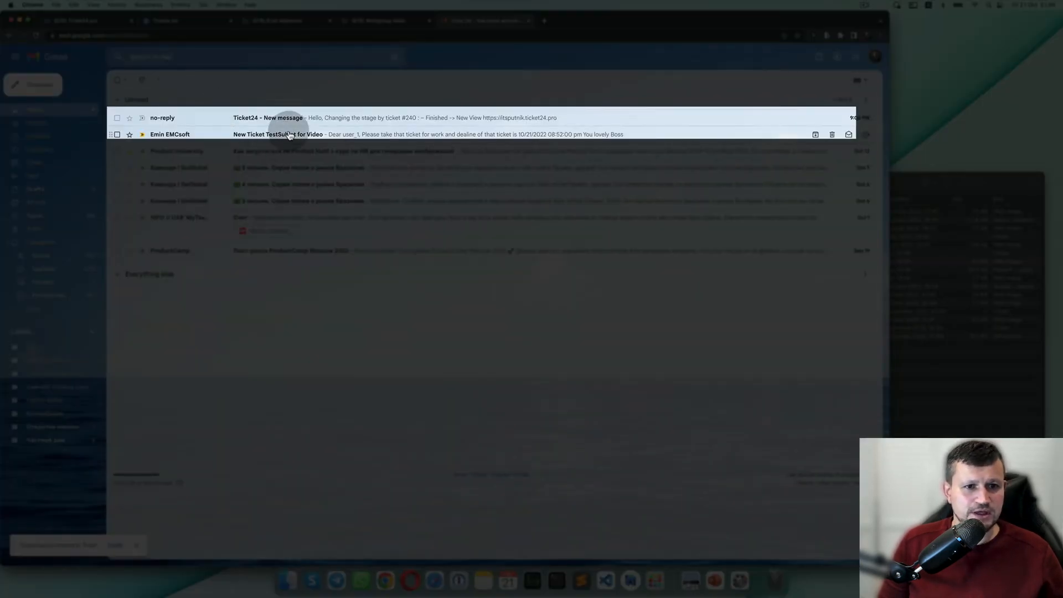
Trash the remaining new-ticket email and ticket 240 stage-change email, then go back to the task board.
left_click(290, 135)
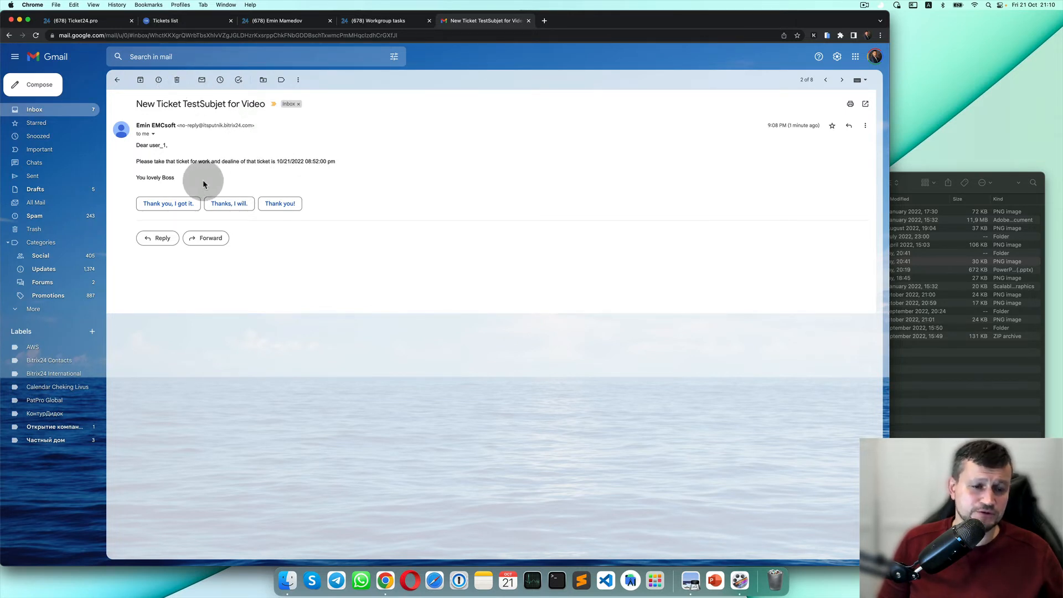
left_click_drag(194, 175, 144, 144)
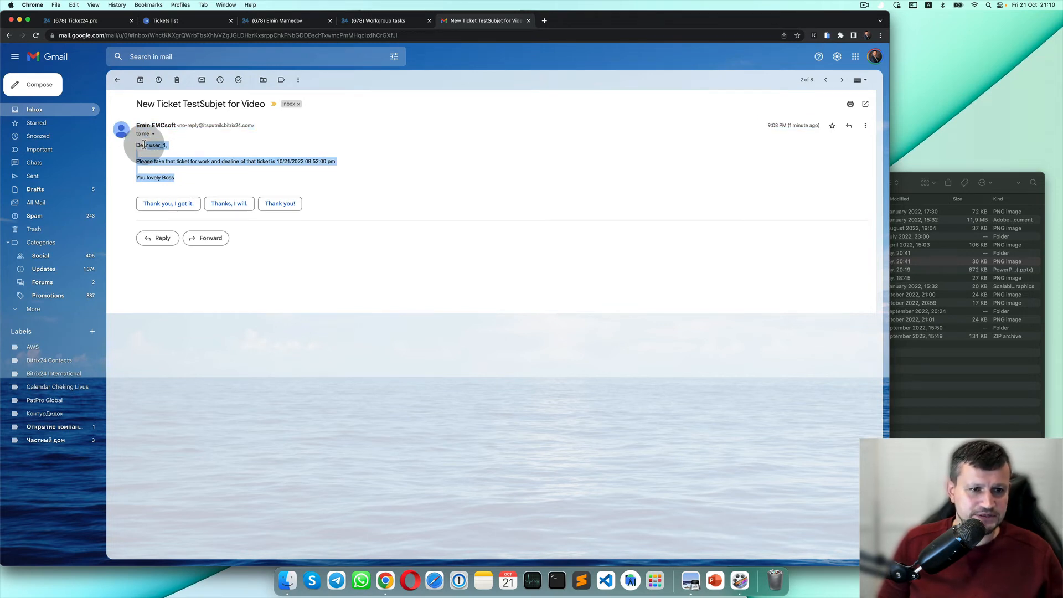
left_click(176, 80)
left_click(292, 116)
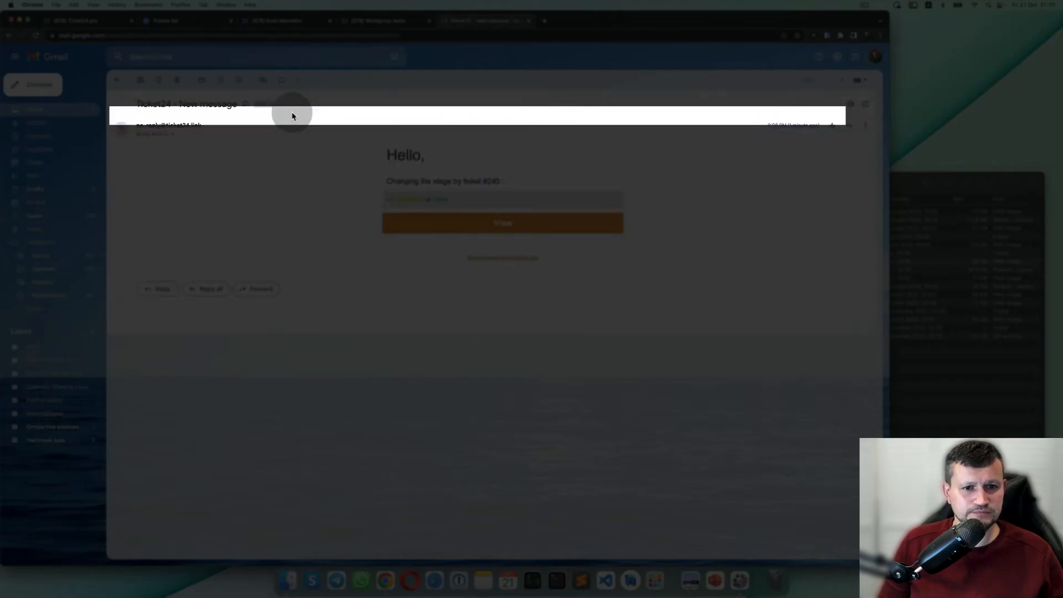
left_click(178, 82)
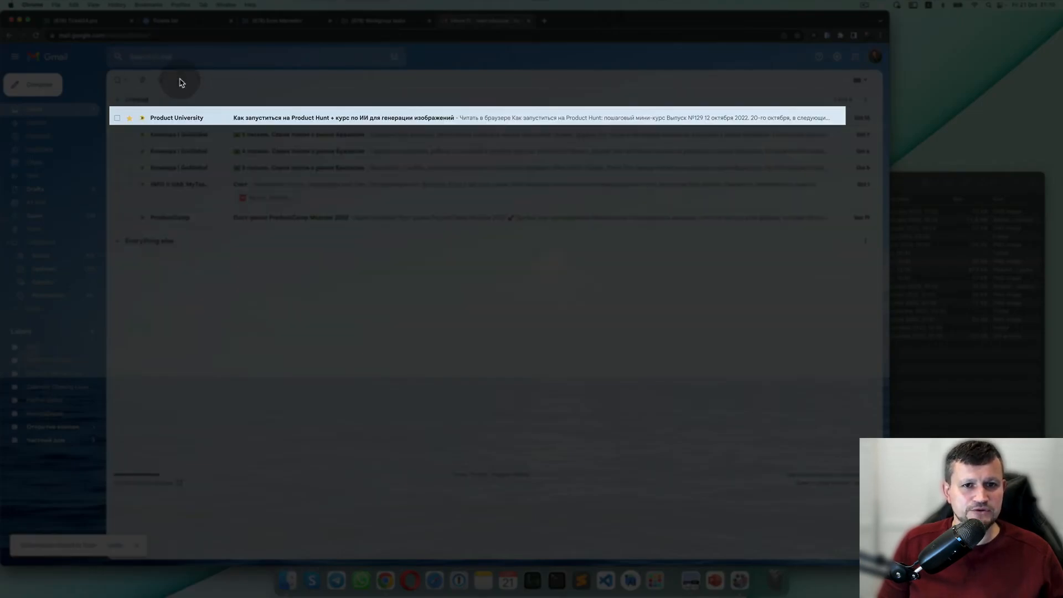
left_click(396, 27)
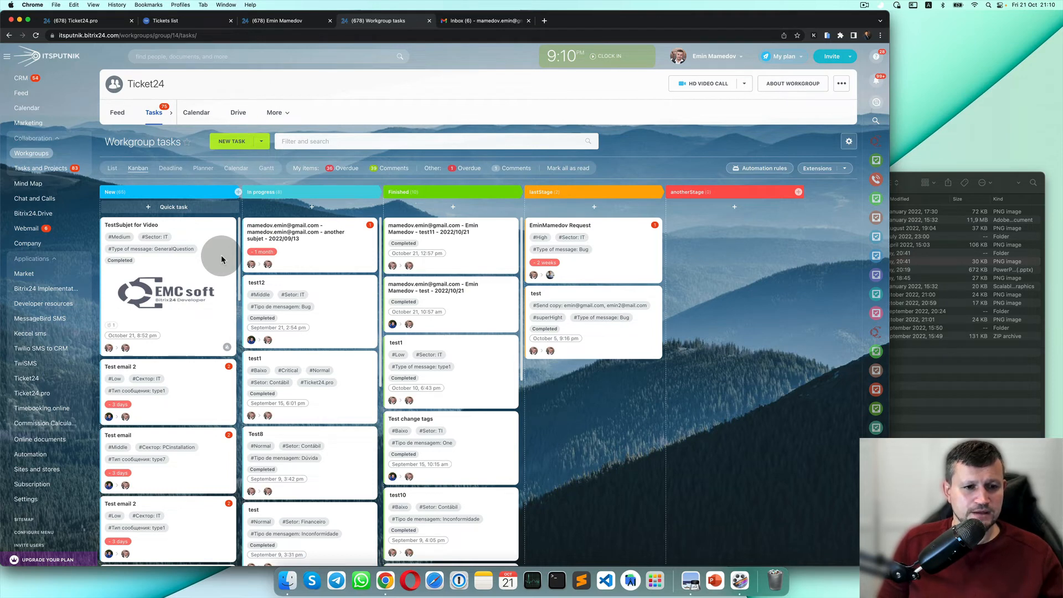
Reload the tickets list and confirm ticket 240 is Finished with a 'Task closed.' message.
left_click(184, 25)
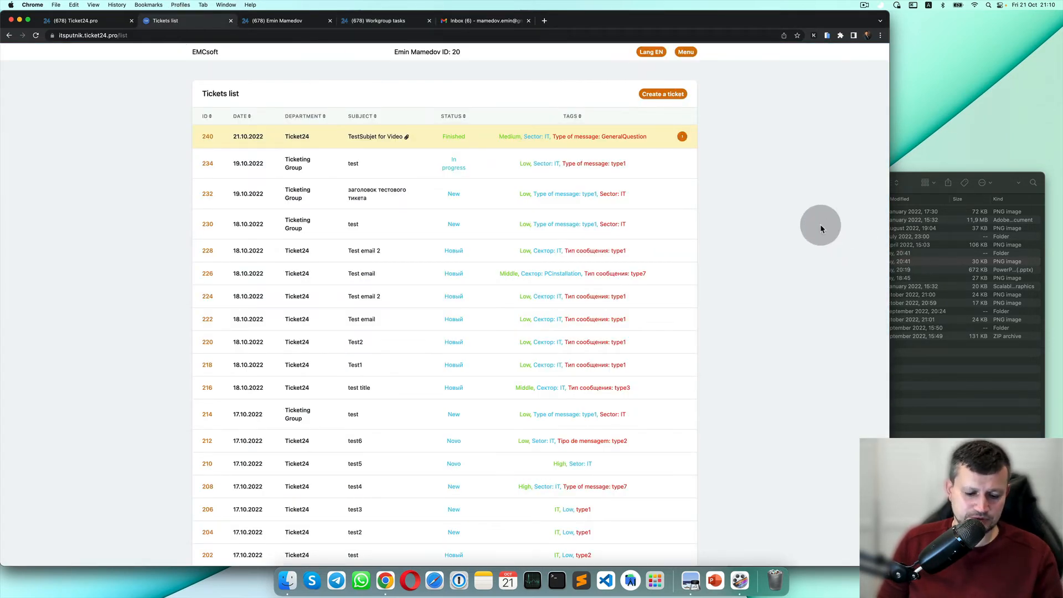
key("super+r")
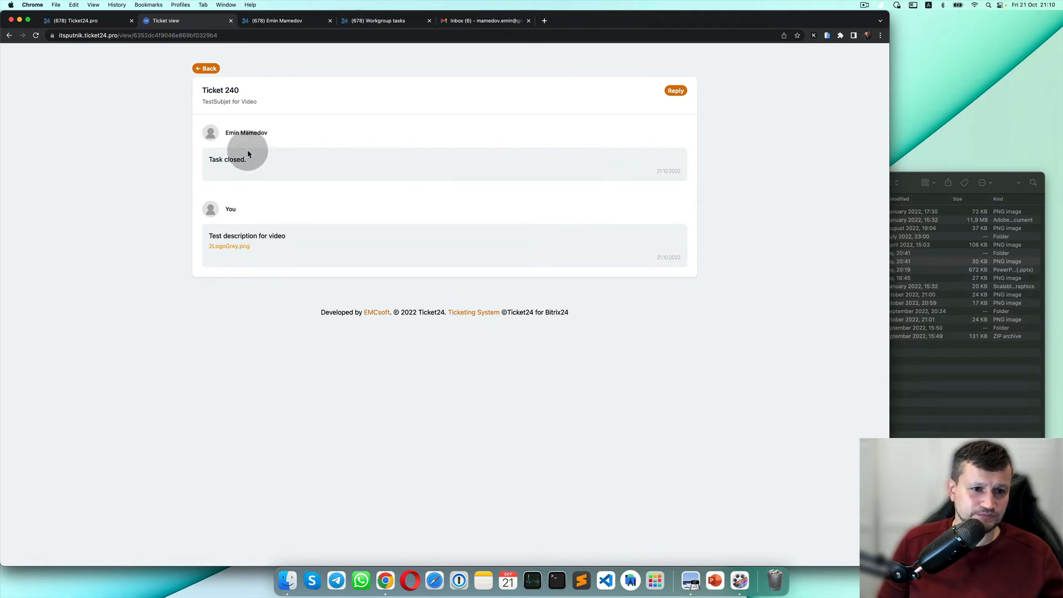
left_click_drag(250, 167, 206, 163)
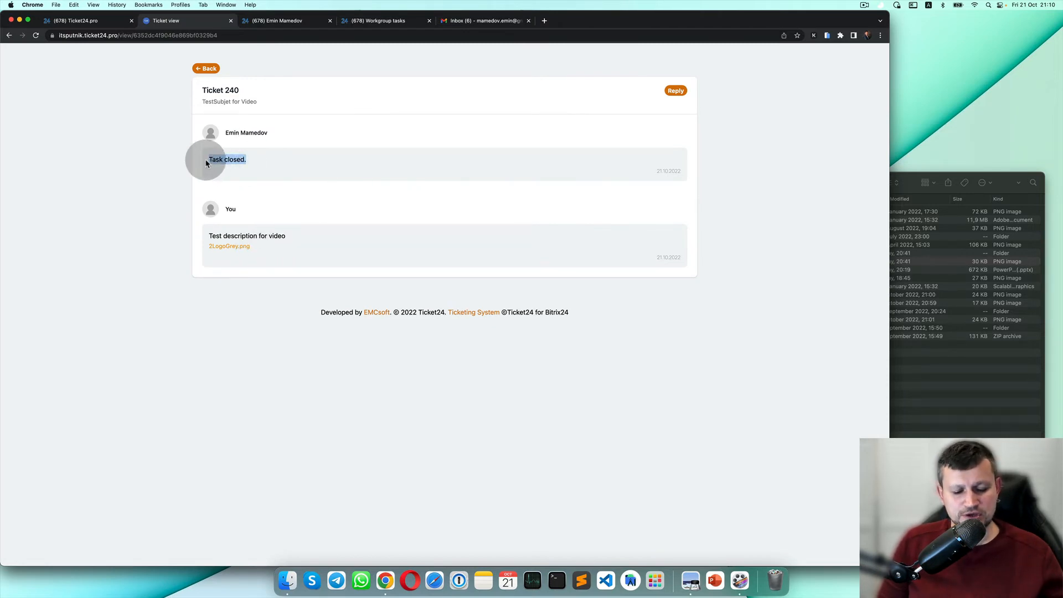
left_click(205, 69)
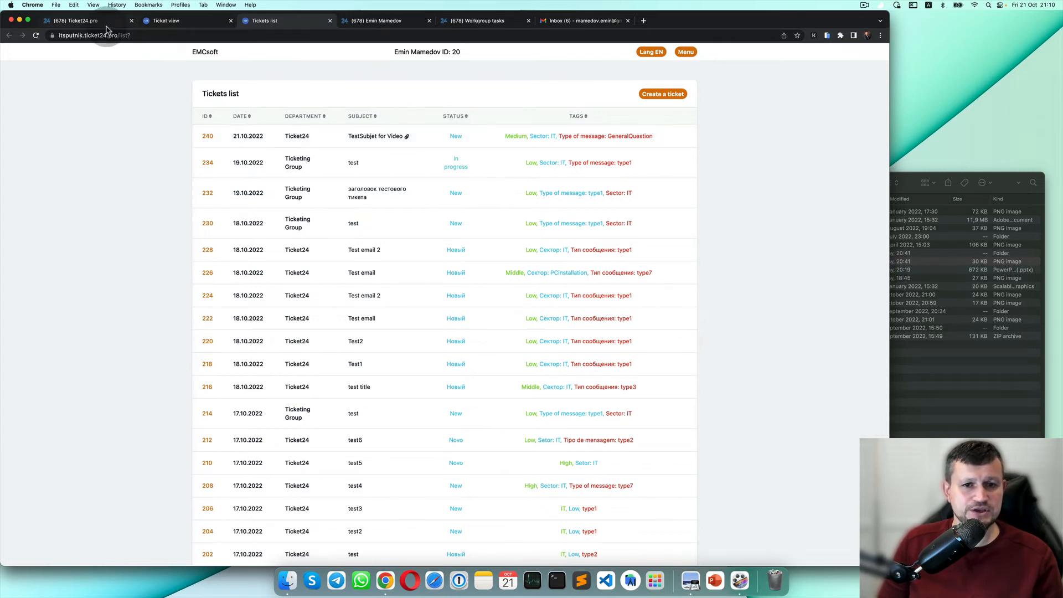
Drag the TestSubjet for Video card to Finished on the workgroup board and reload it.
left_click(106, 28)
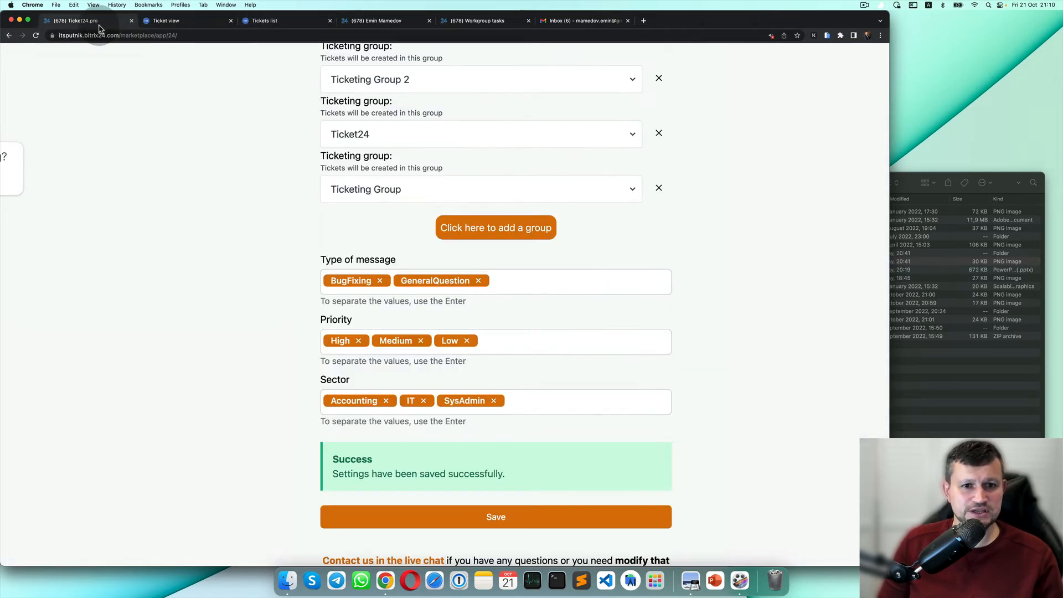
left_click(406, 22)
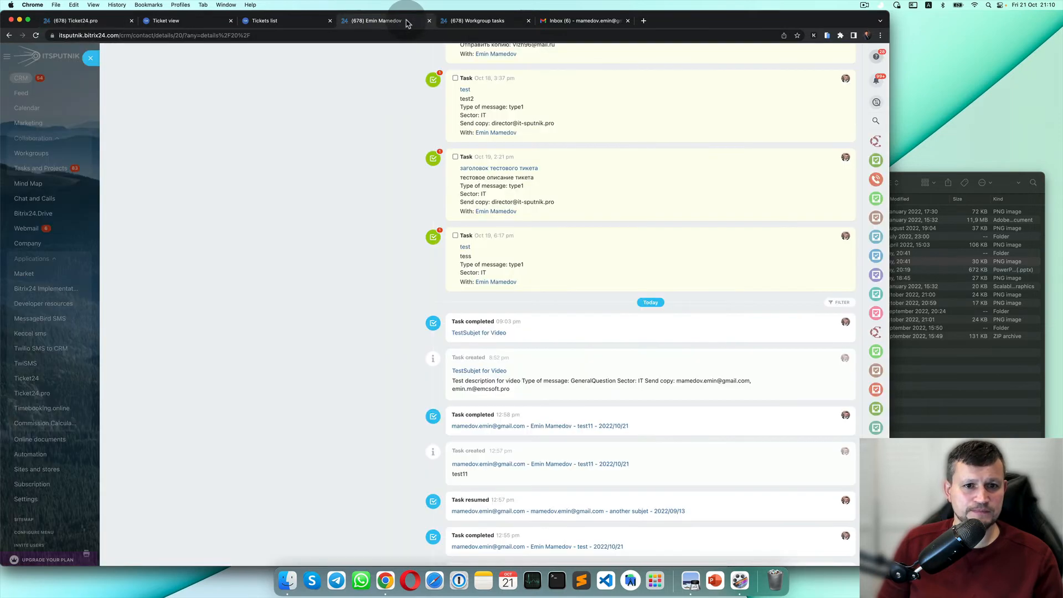
left_click(477, 20)
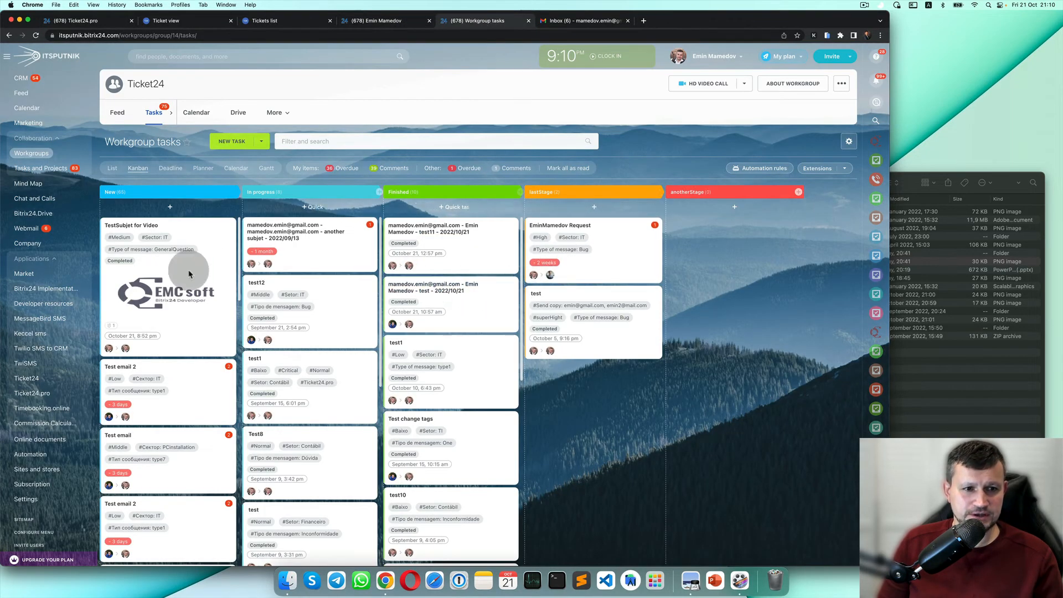
left_click_drag(188, 285, 419, 256)
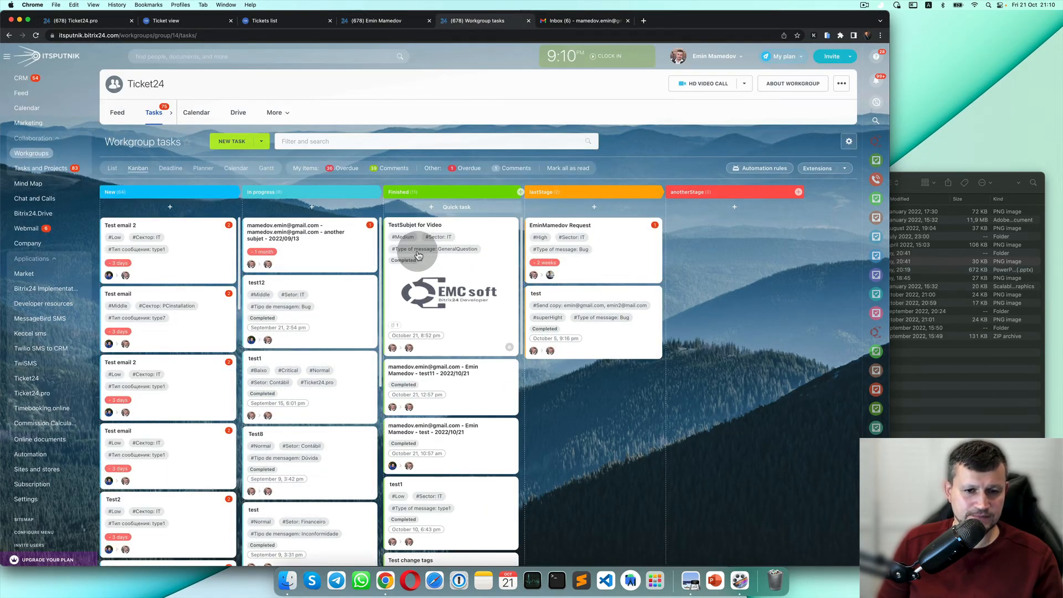
key("super+r")
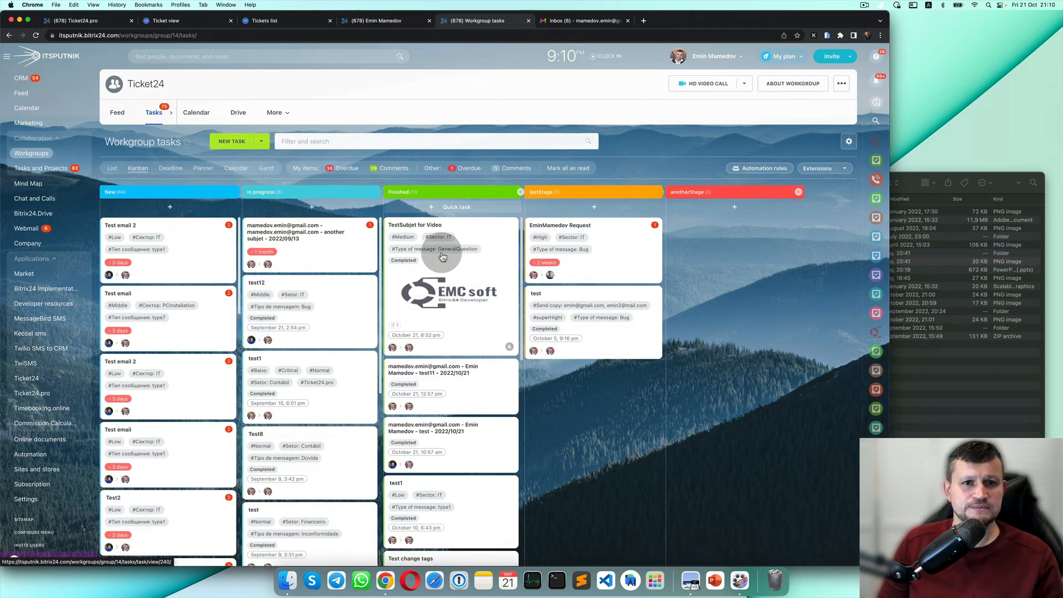
Close the extra ticket view pages in the portal.
left_click(279, 23)
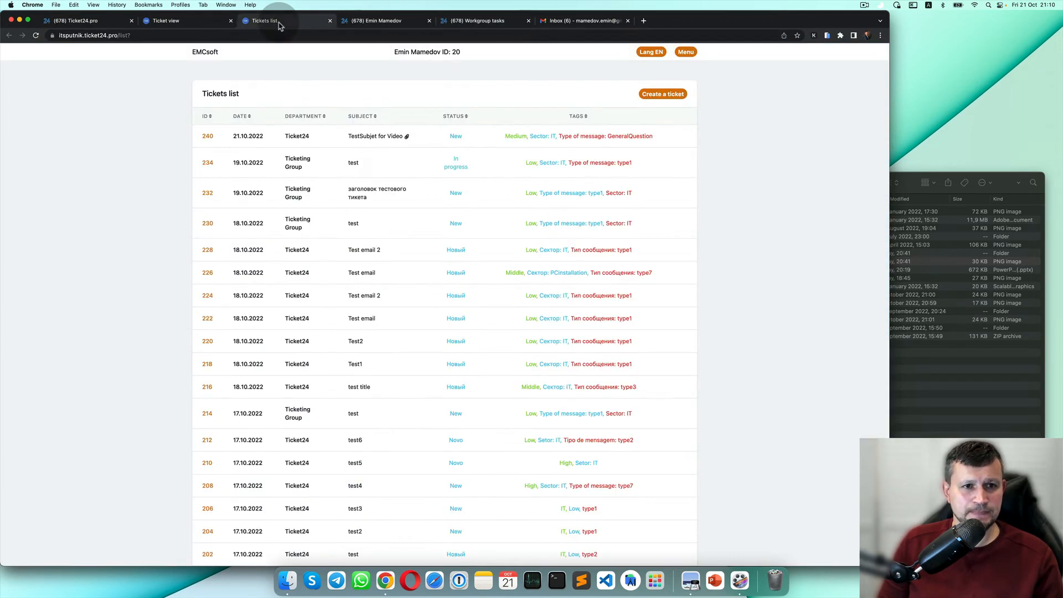
left_click(230, 20)
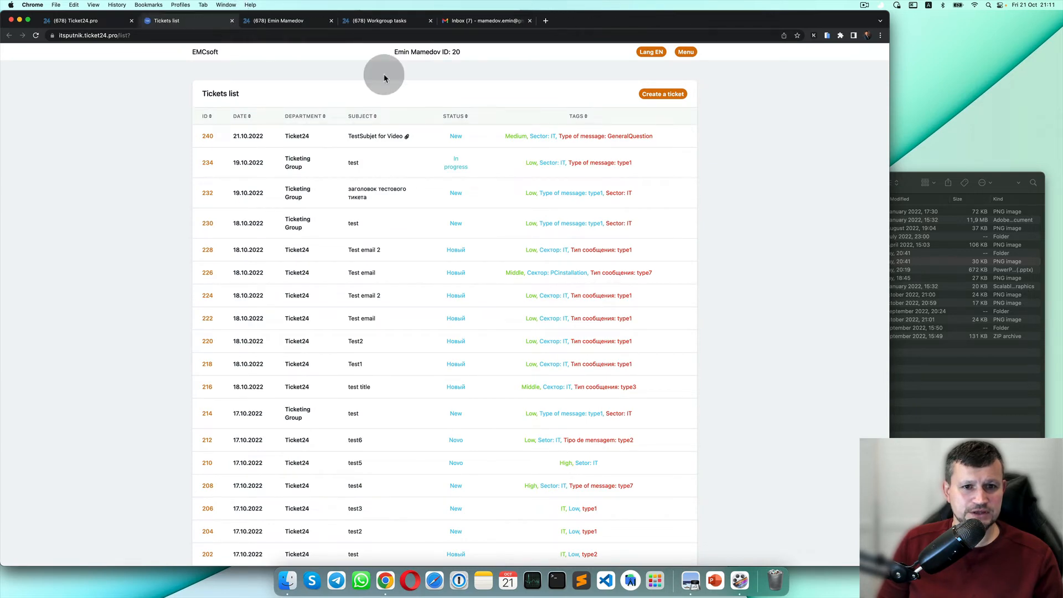
left_click(750, 222)
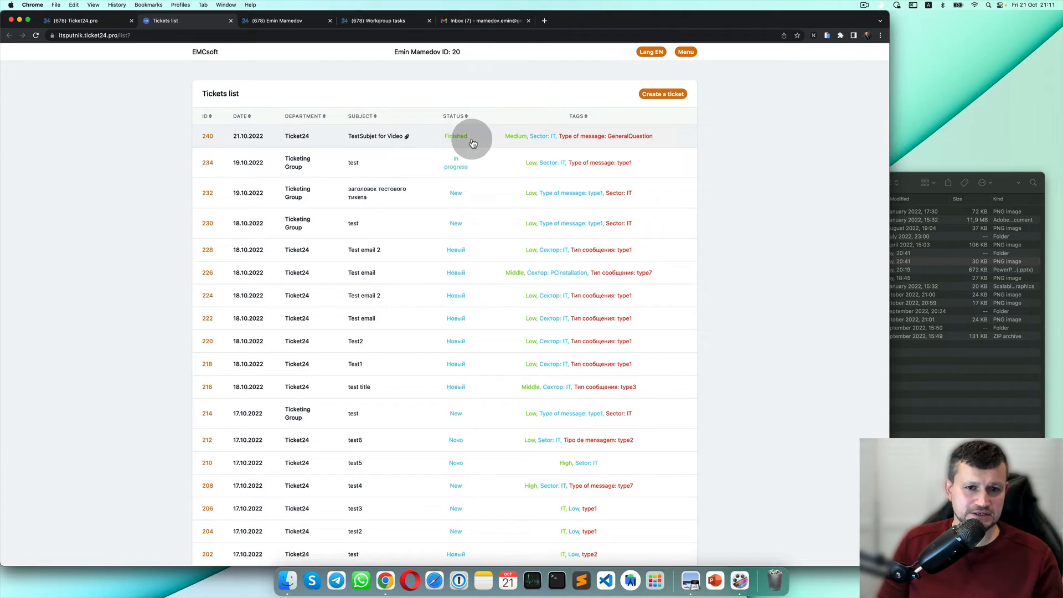
Move the TestSubjet for Video card into In progress and open the task.
left_click(395, 22)
left_click_drag(479, 251, 285, 232)
left_click(285, 231)
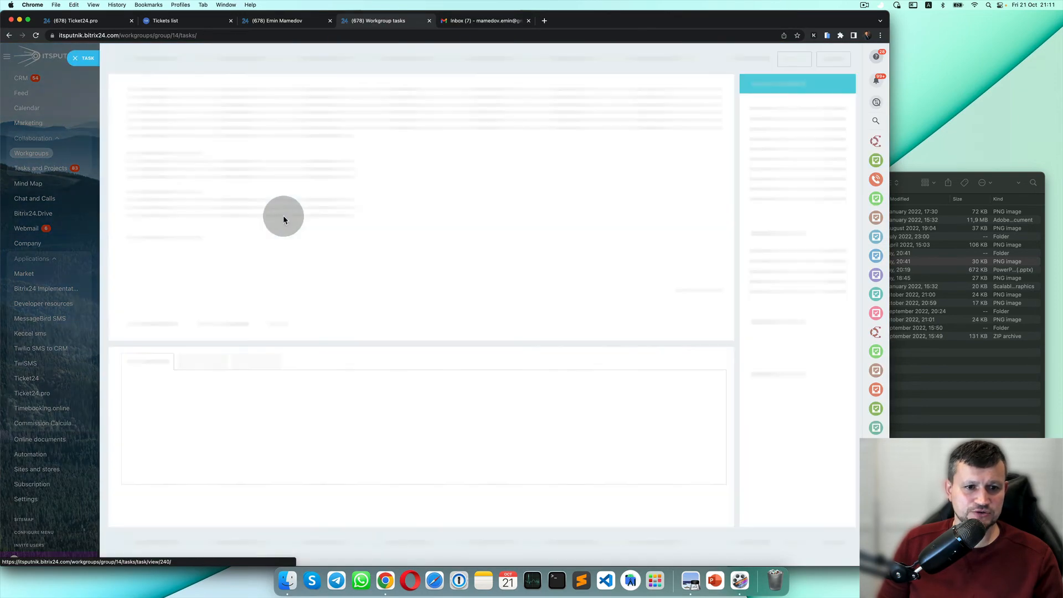
Resume the completed TestSubjet for Video task via MORE > Resume.
left_click(140, 281)
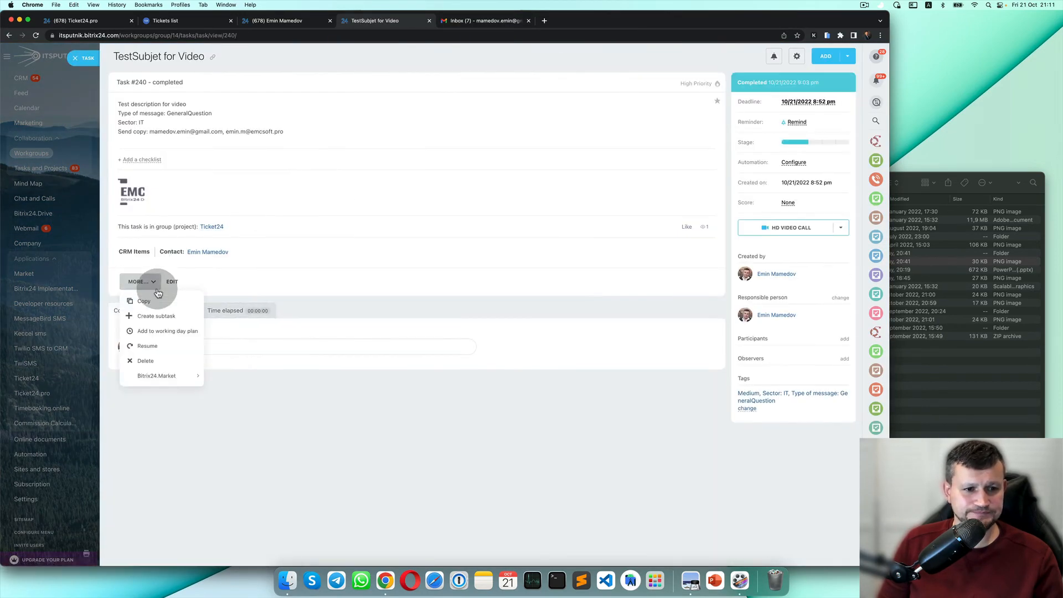
left_click(168, 347)
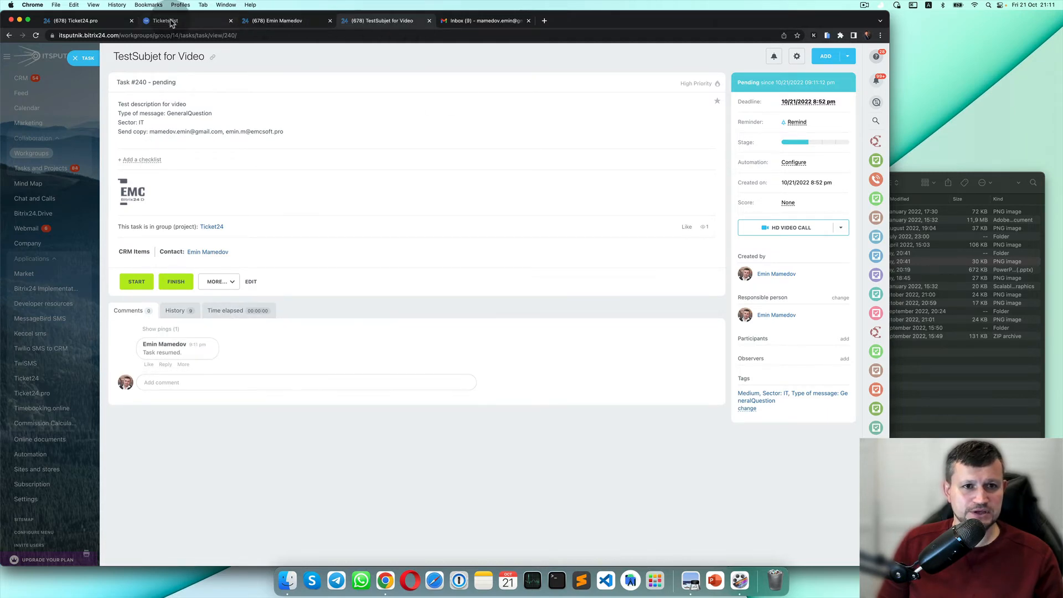
left_click_drag(166, 20, 374, 18)
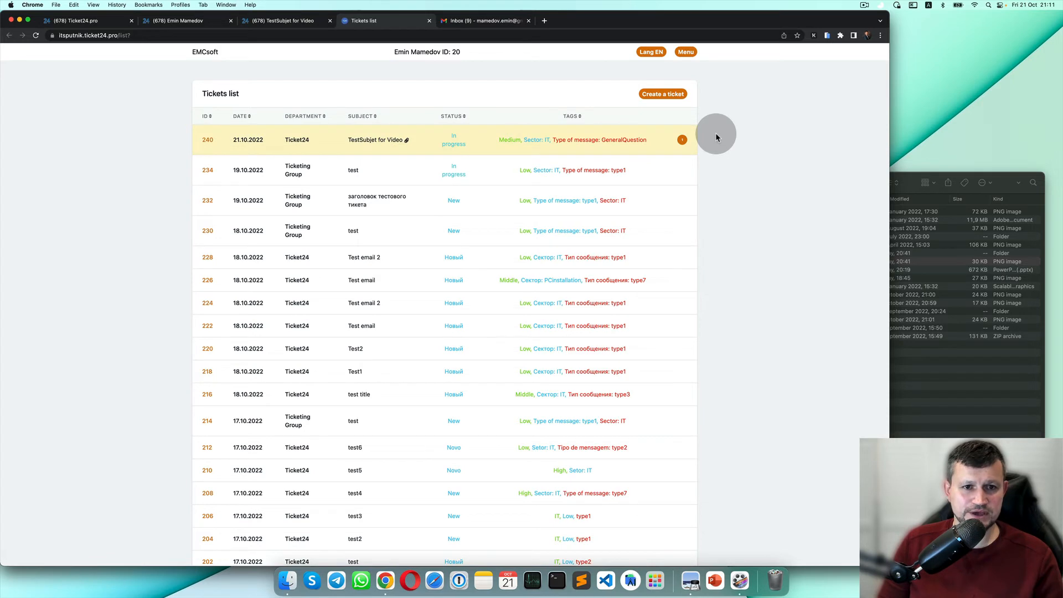
Open ticket 240 to verify it is In progress with the 'Task resumed.' message.
left_click(406, 141)
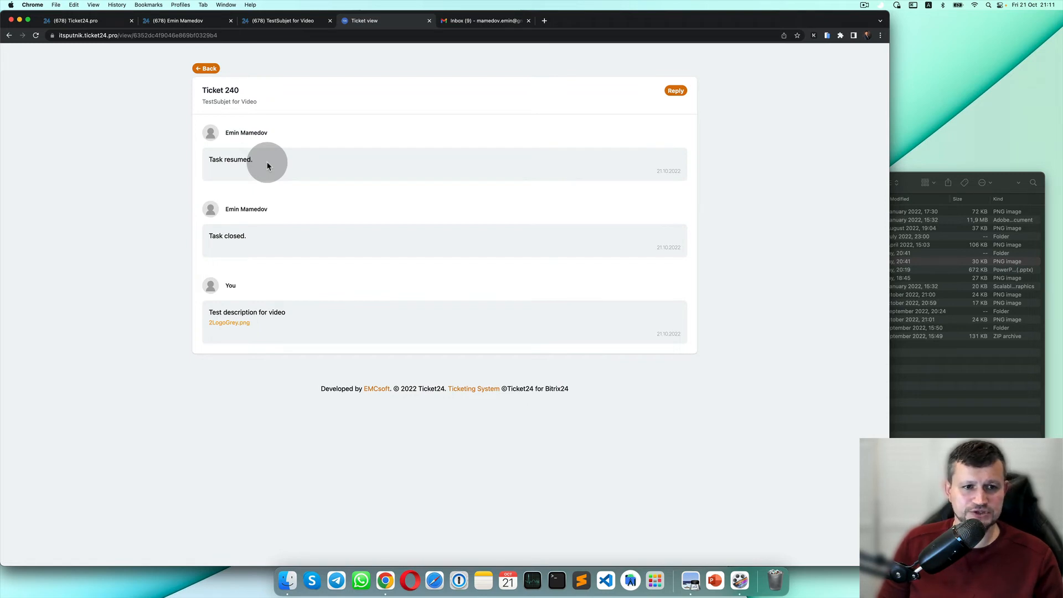
left_click(206, 67)
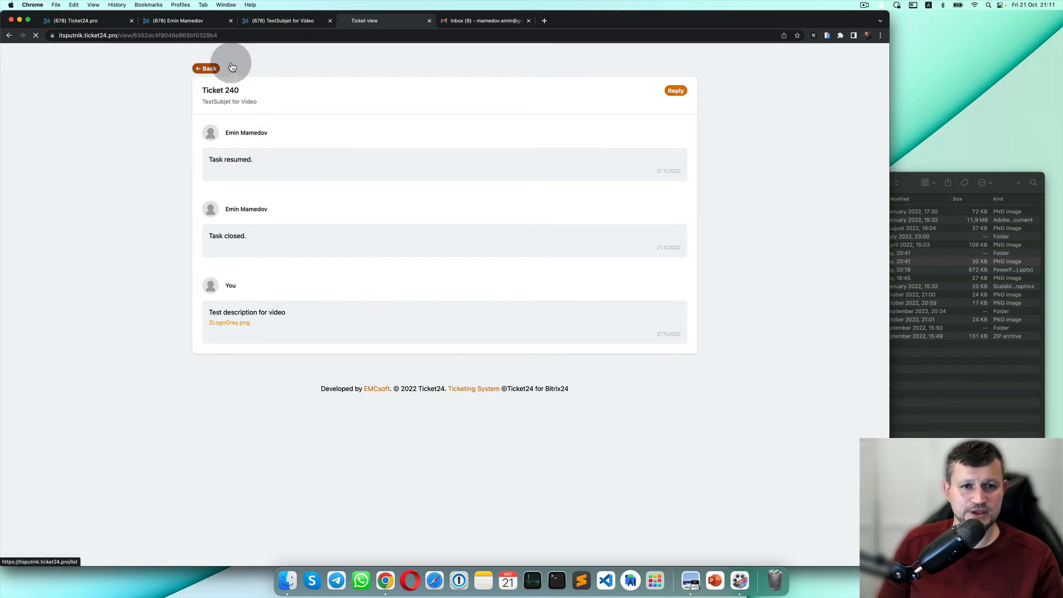
left_click(492, 22)
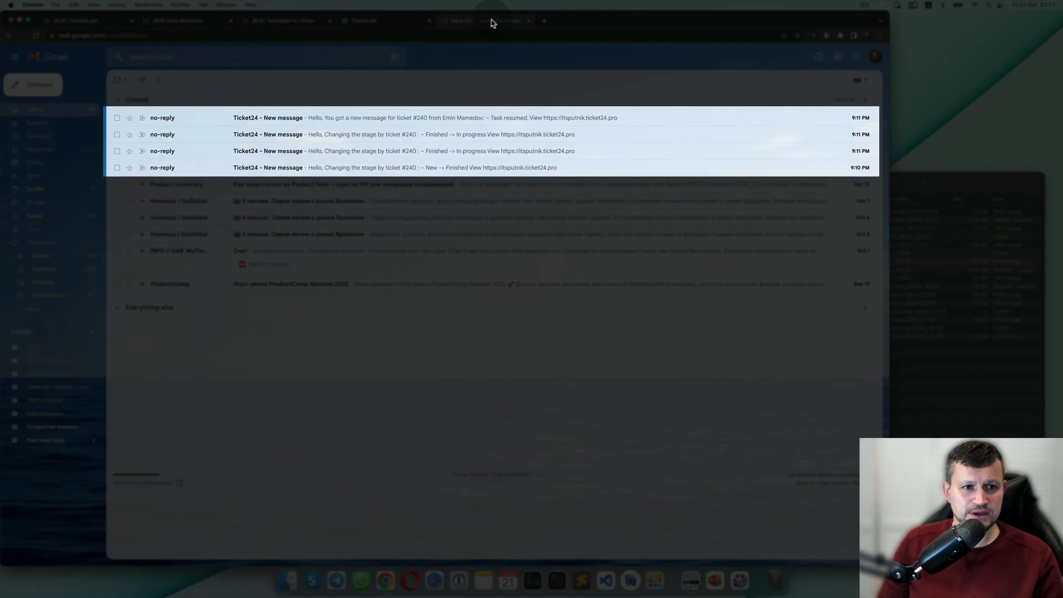
Trash the four ticket 240 notification emails, including Task resumed, then return to the Bitrix24 task.
left_click(355, 168)
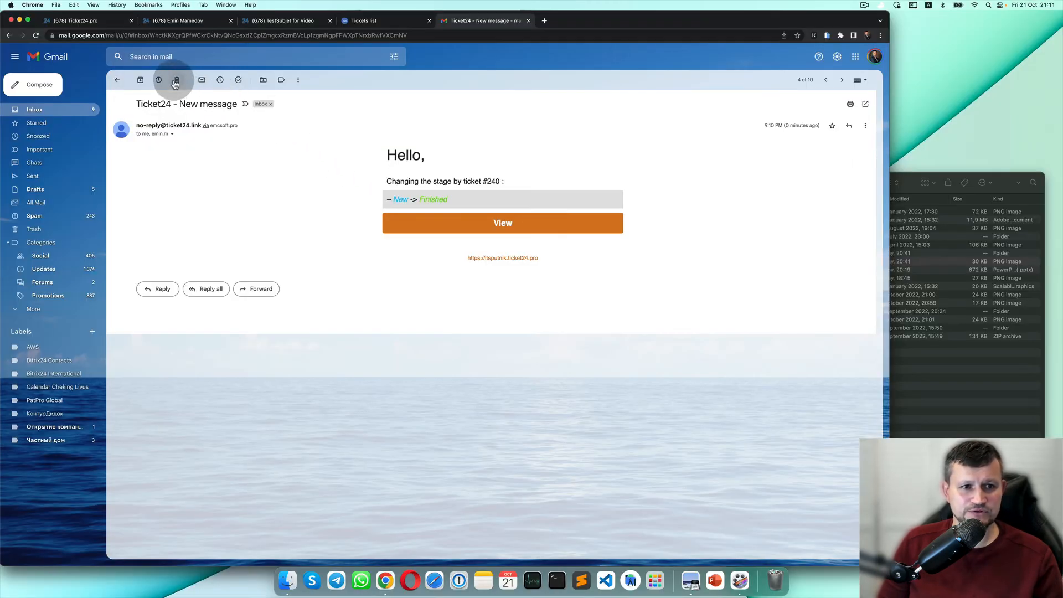
left_click(176, 79)
left_click(304, 150)
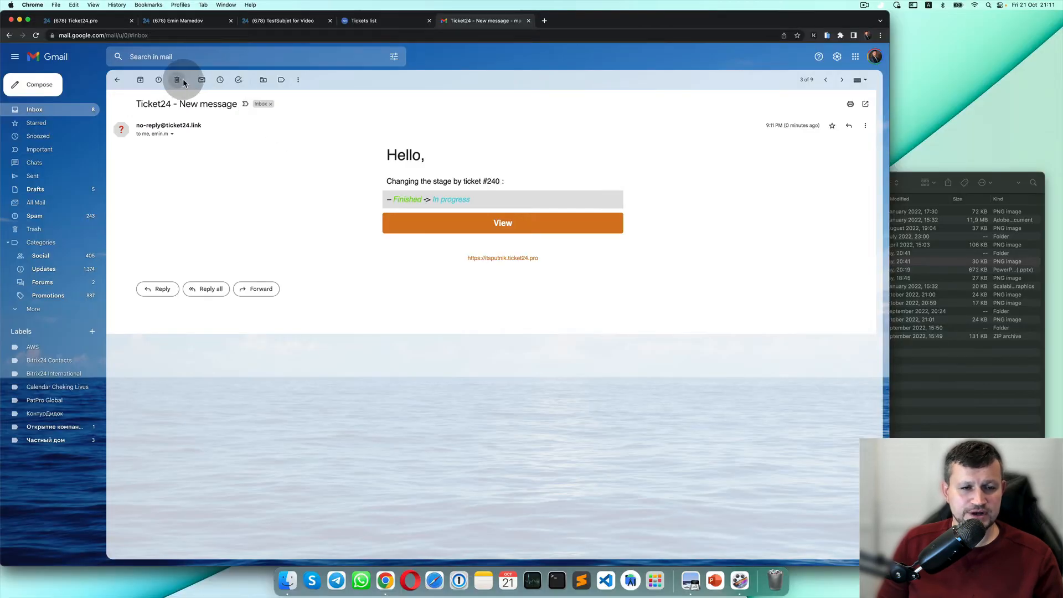
left_click(177, 79)
left_click(322, 131)
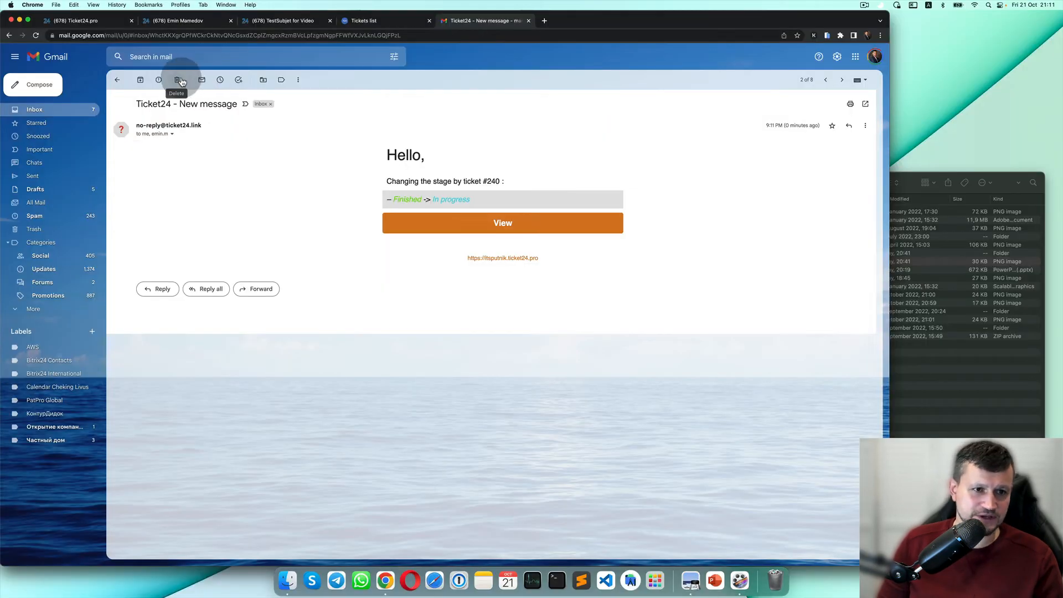
left_click(176, 79)
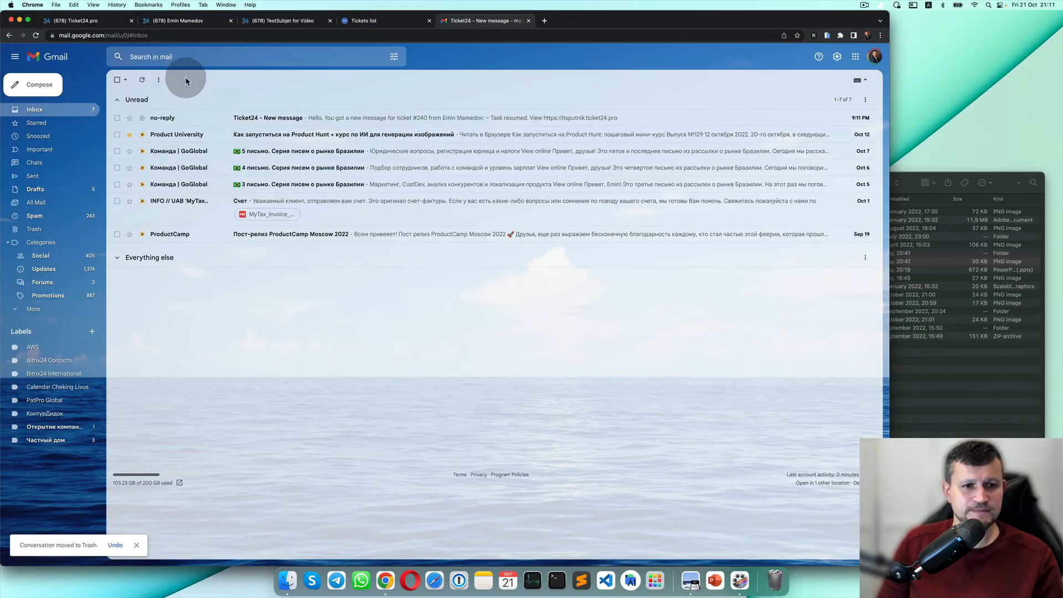
left_click(348, 122)
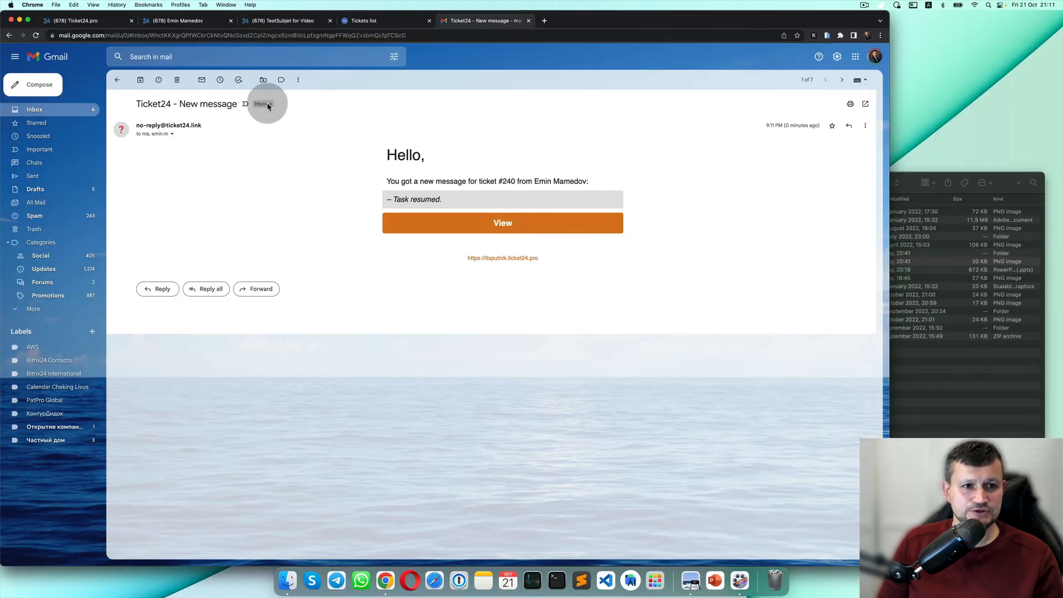
left_click(176, 79)
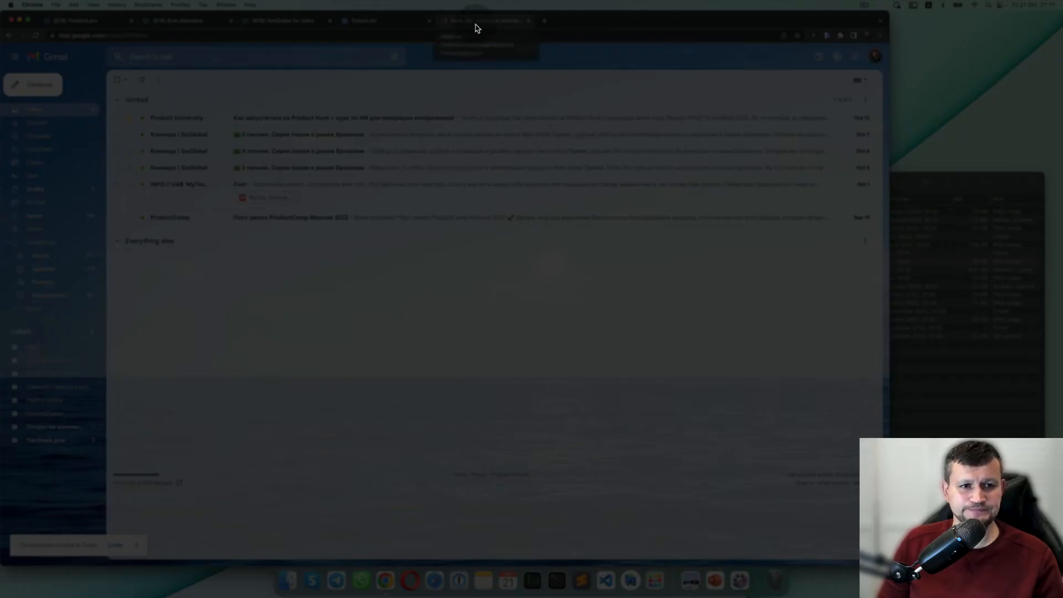
left_click(381, 26)
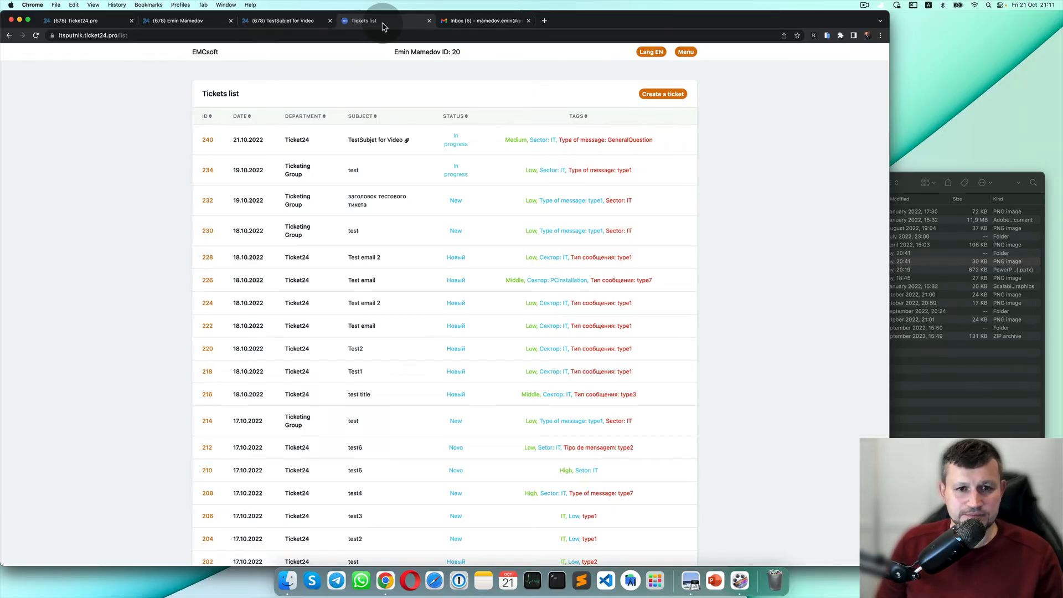
left_click(302, 21)
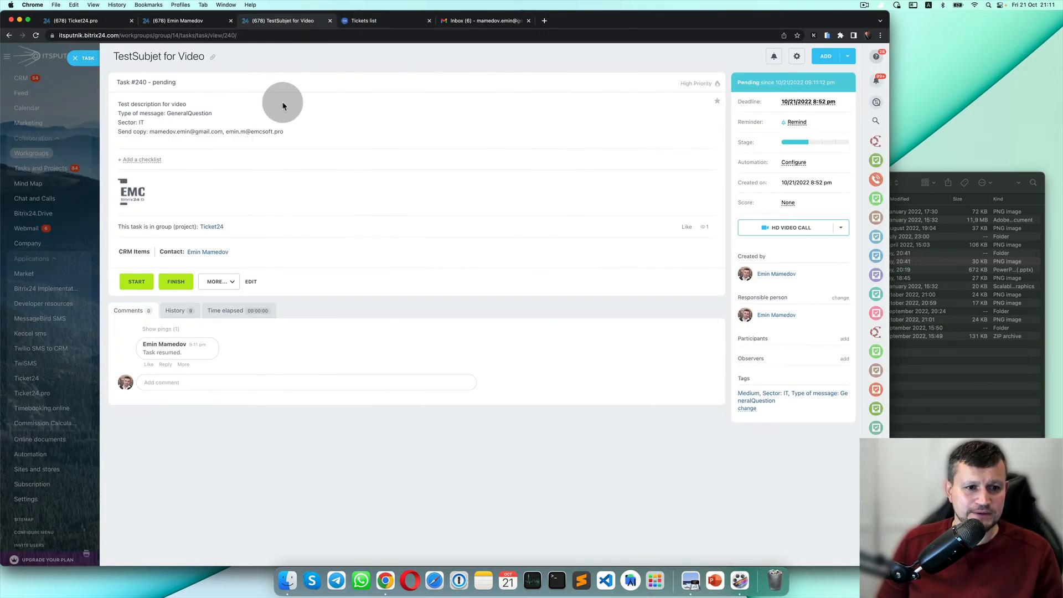
Post the reply comment 'We happy to help you' on task #240.
left_click(231, 384)
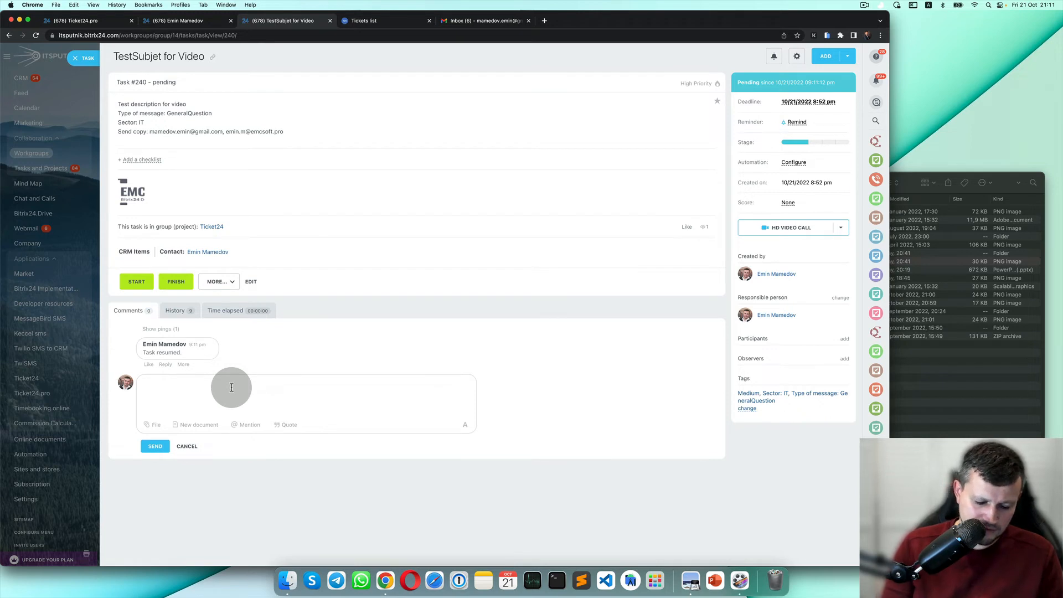
type("Dea")
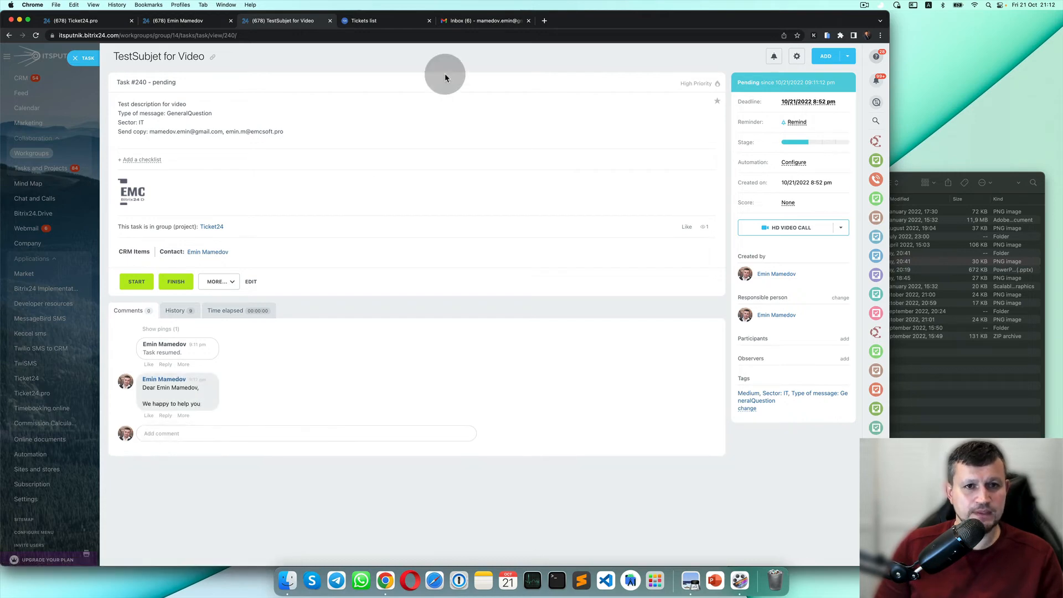
left_click(404, 24)
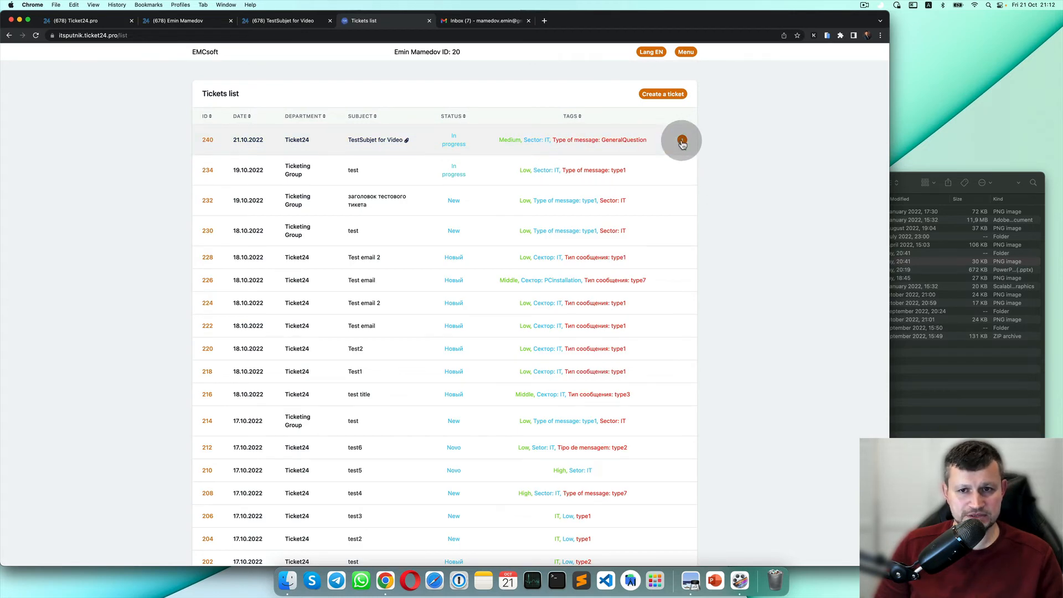
Open ticket 240 and confirm the 'We happy to help you' reply appears in its conversation.
left_click(332, 151)
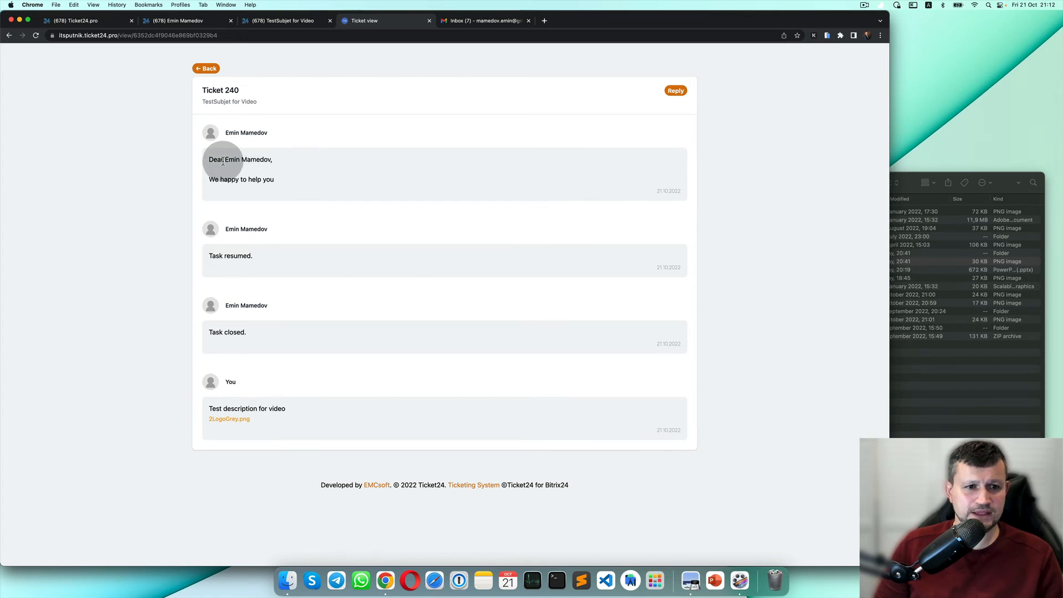
left_click_drag(209, 161, 226, 135)
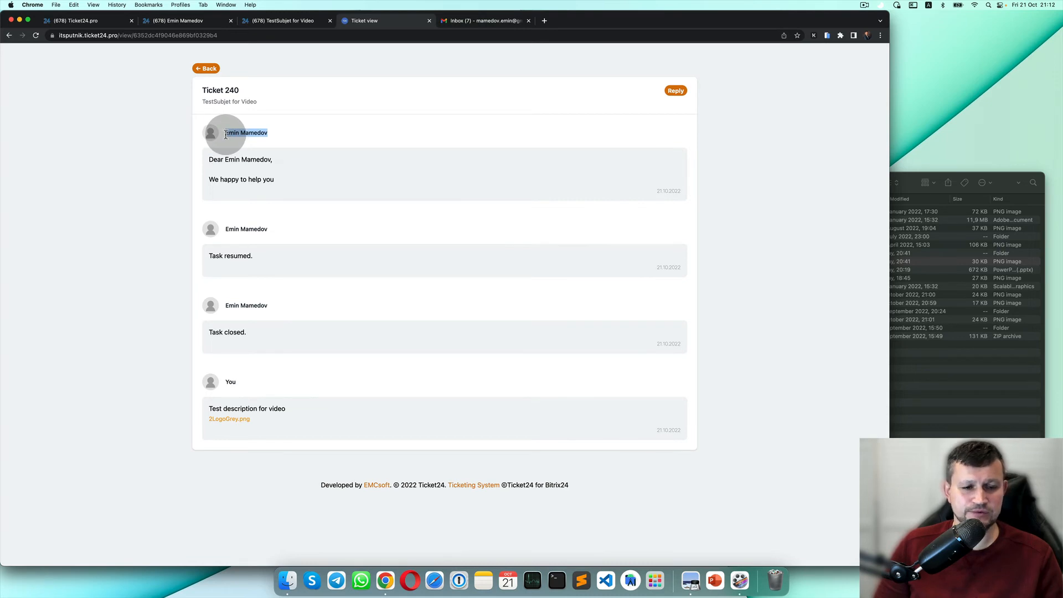
left_click(297, 27)
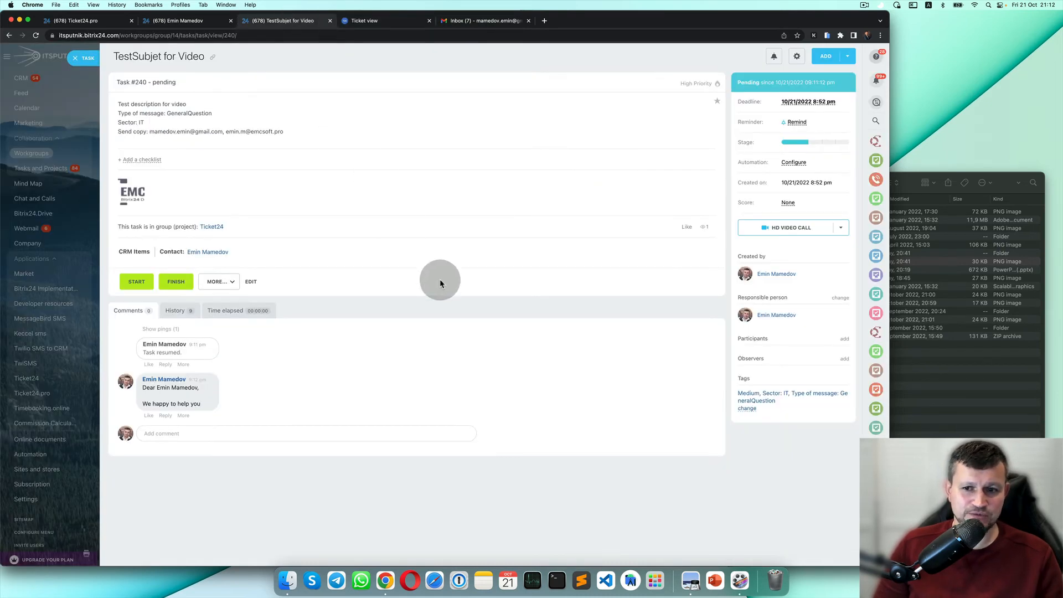
Make a colleague the responsible person for task #240.
left_click(842, 299)
left_click(705, 363)
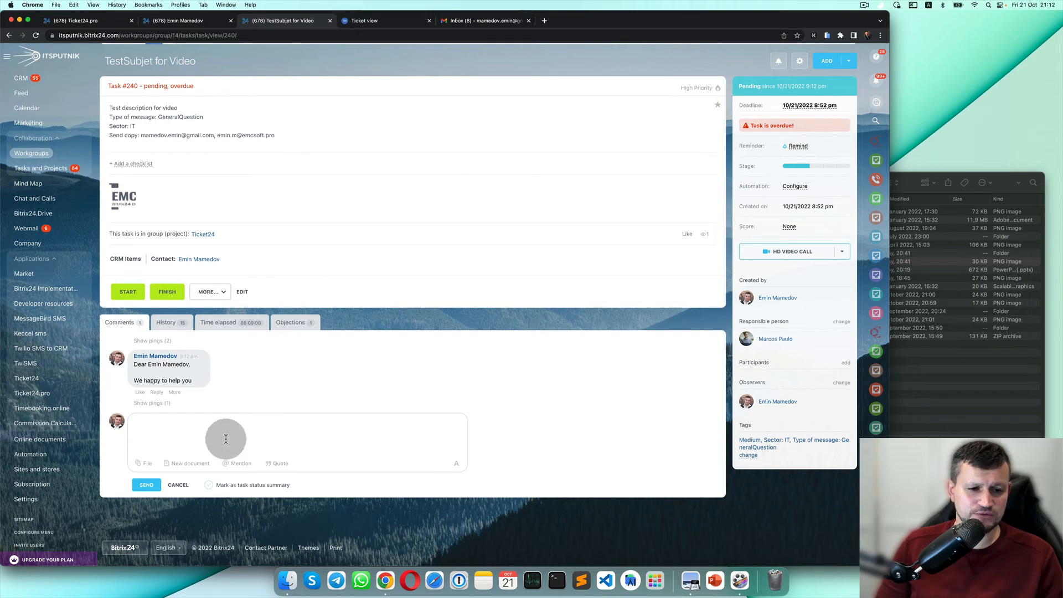
left_click(242, 440)
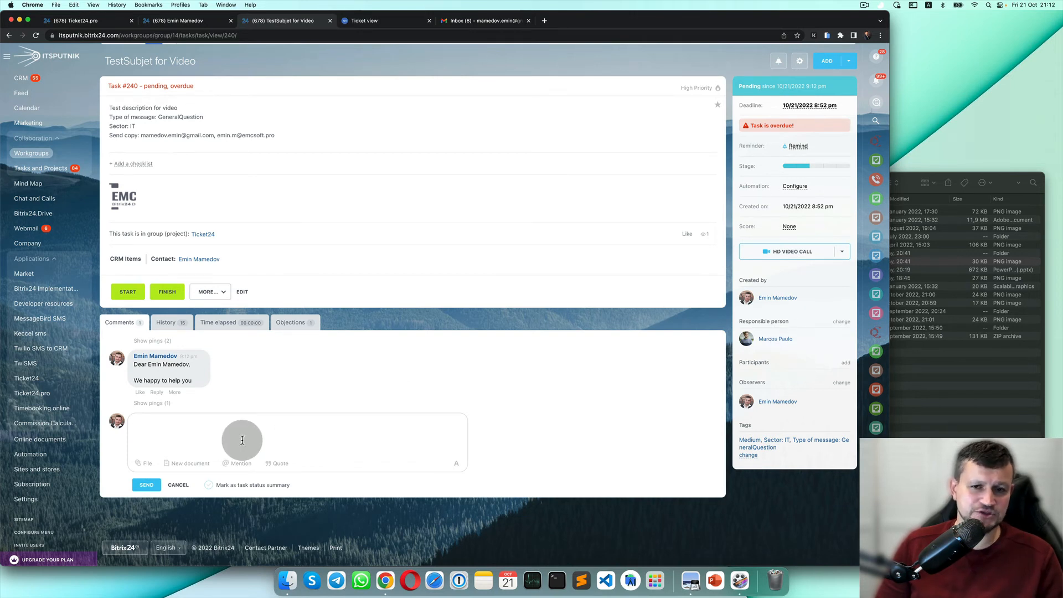
Restore the original responsible person, post the change, and bring up the Gmail inbox.
left_click(841, 321)
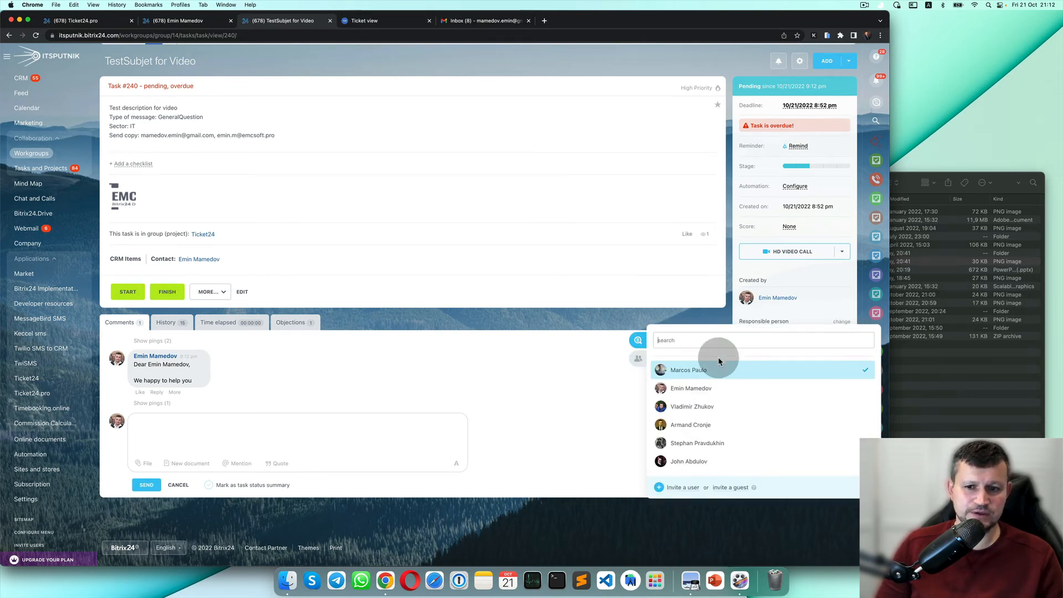
left_click(686, 388)
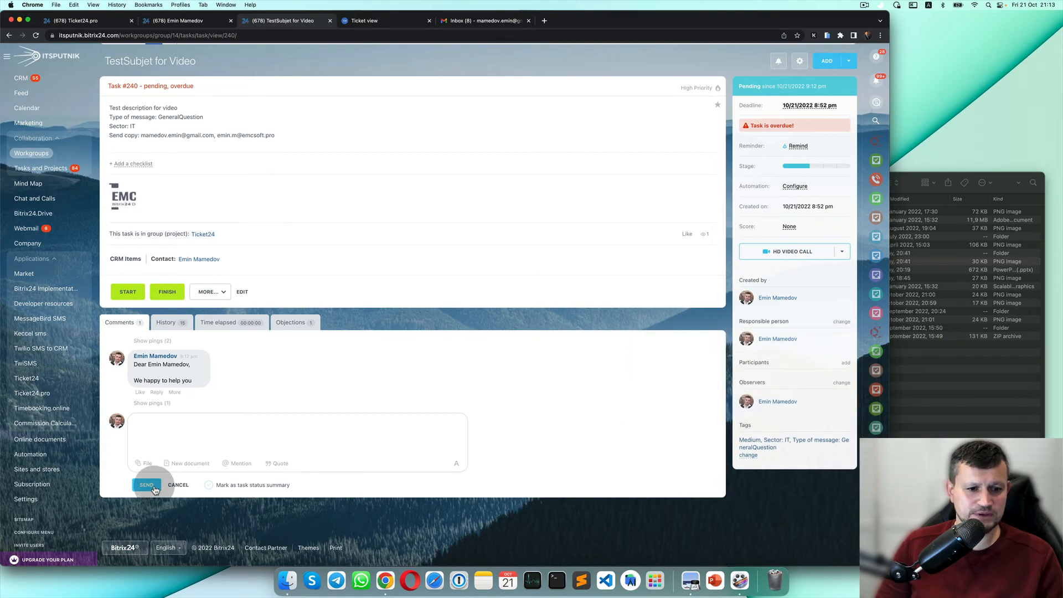
left_click(155, 491)
left_click(388, 20)
left_click(480, 22)
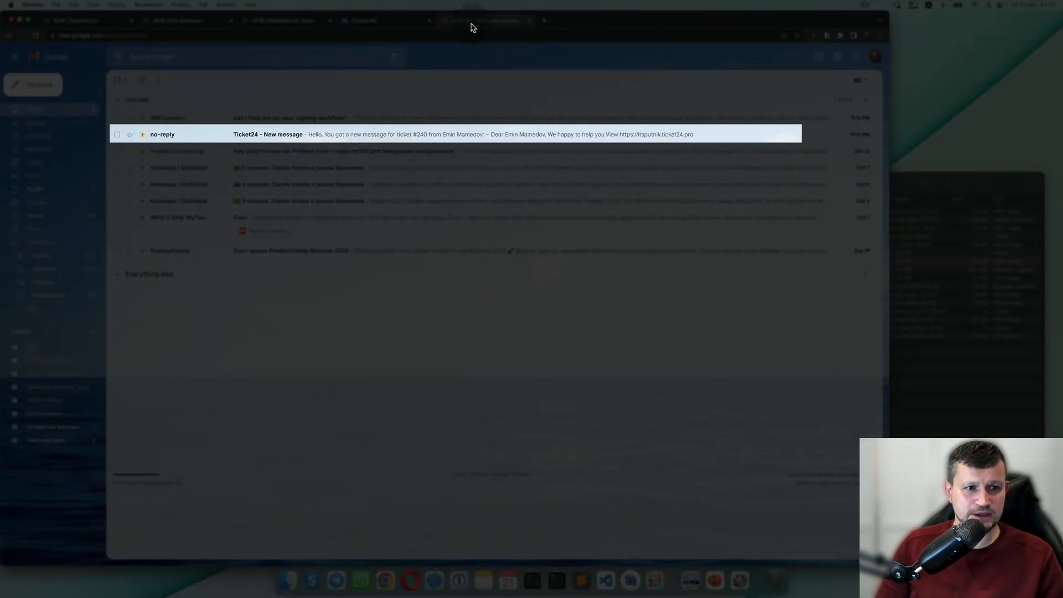
Open the Ticket24 email for ticket #240, follow its View link, then close the tickets tab.
left_click(321, 136)
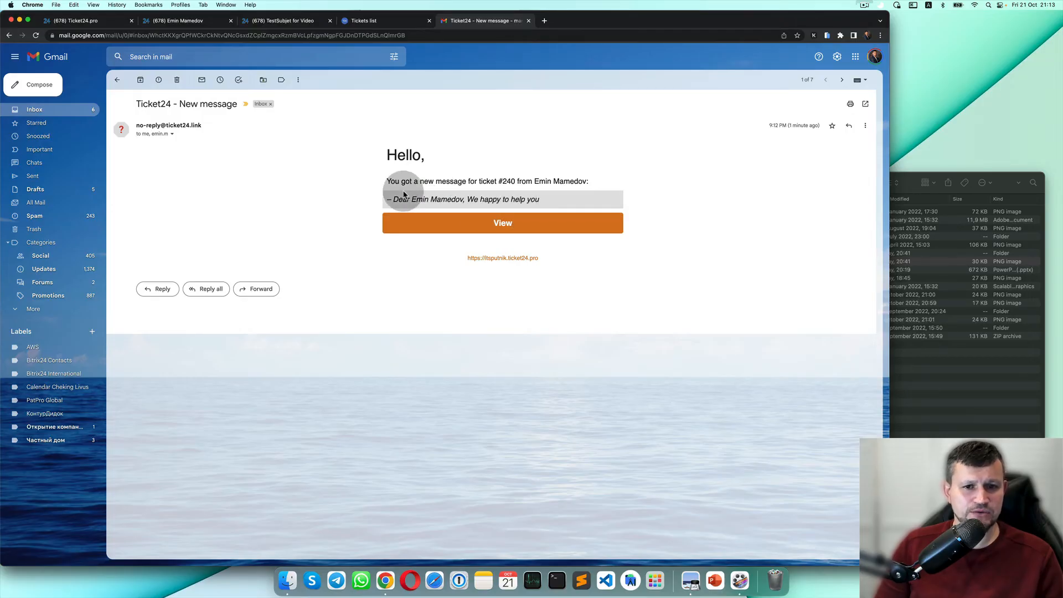
left_click(536, 221)
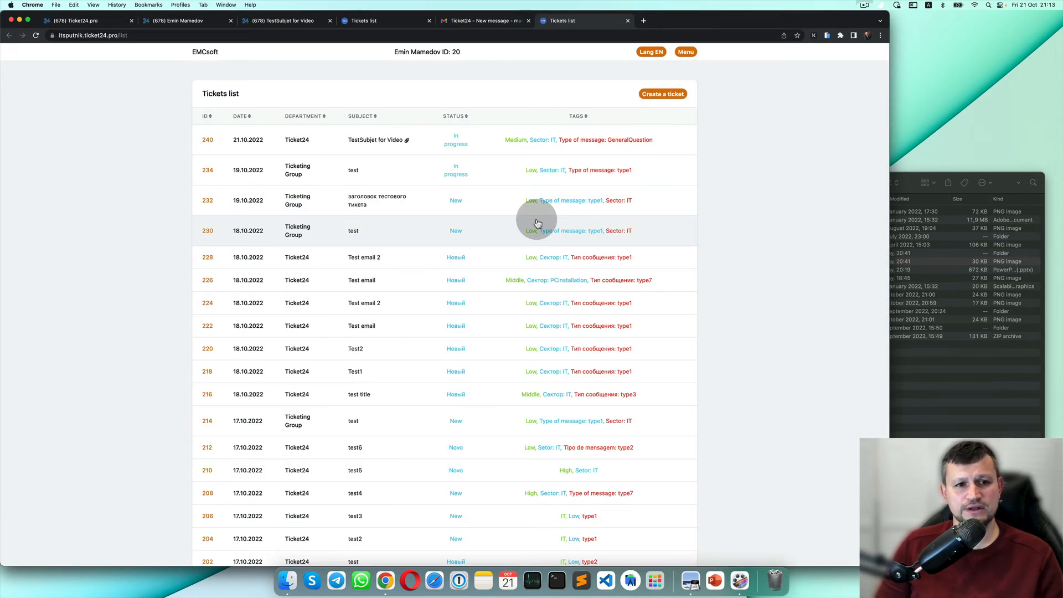
left_click(628, 21)
Close the Finder window and open the CRM contact card linked to task #240.
left_click(282, 20)
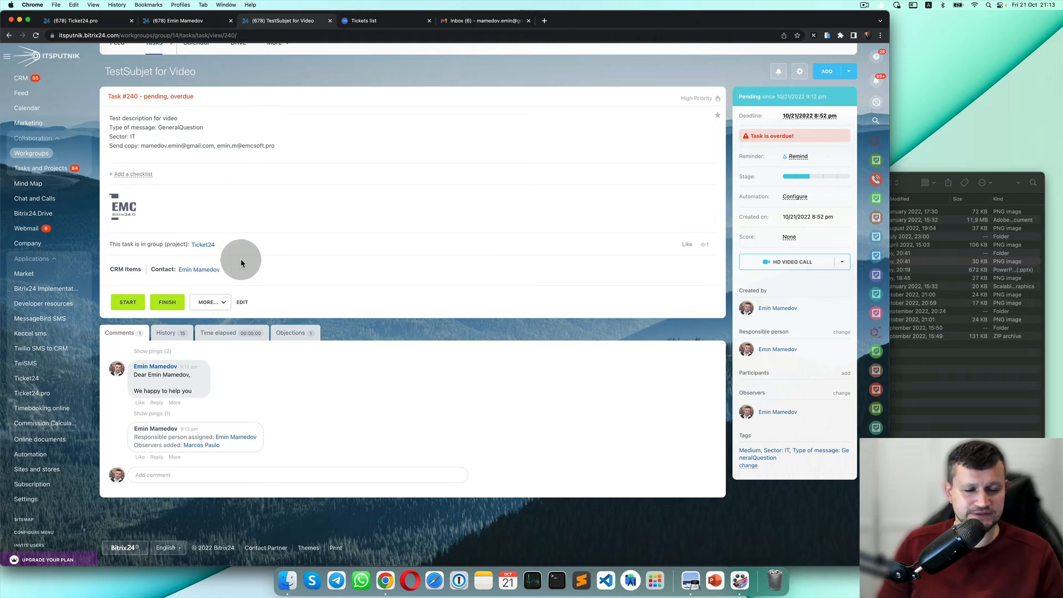
left_click(931, 383)
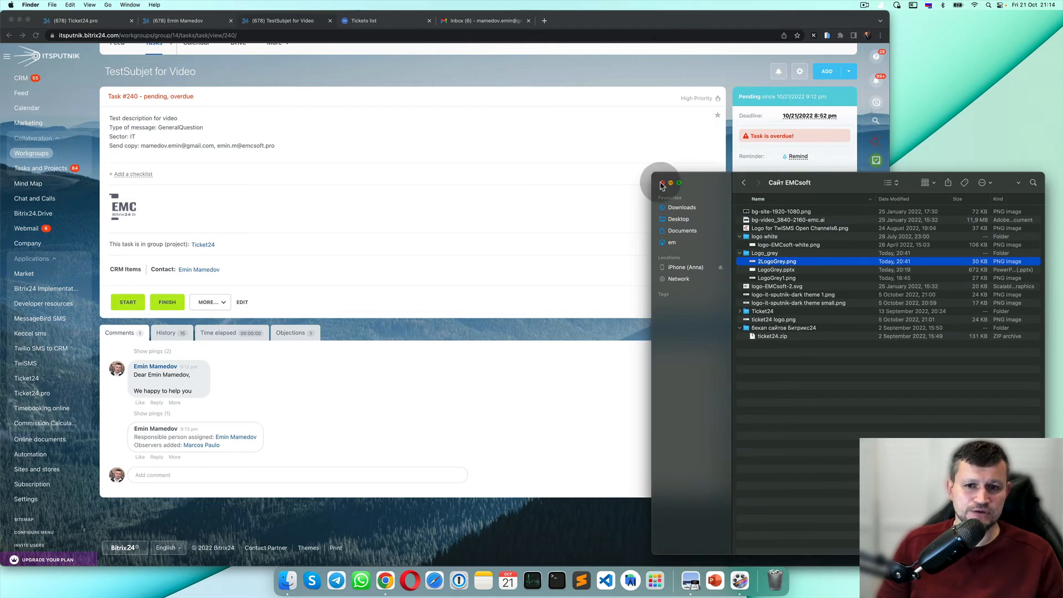
left_click(661, 184)
left_click(192, 269)
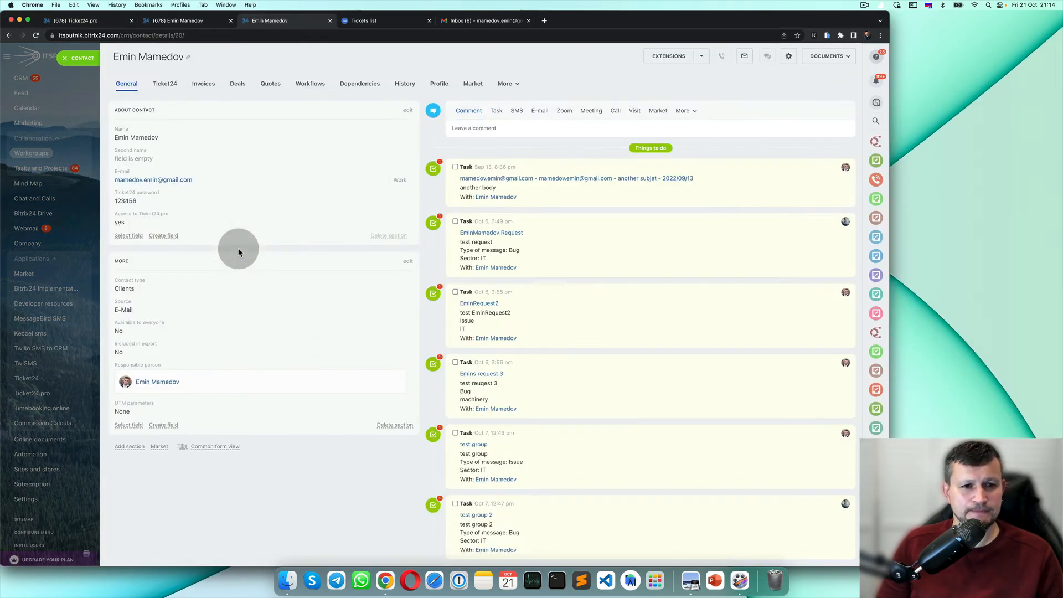
Save the contact's Access to Ticket24.pro as no, then close the tickets list and contact tabs.
left_click(128, 222)
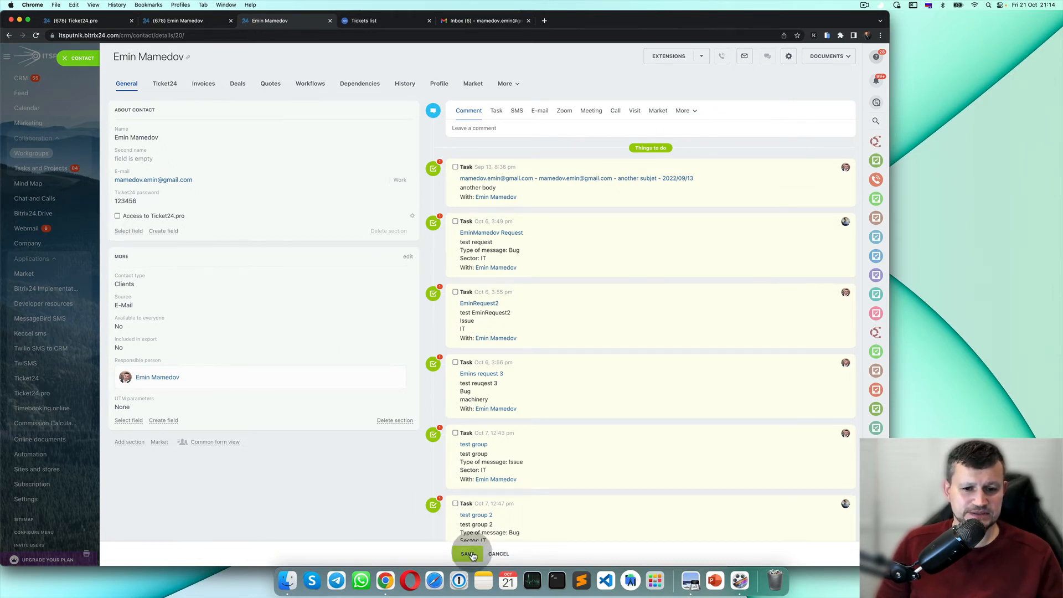
left_click(468, 553)
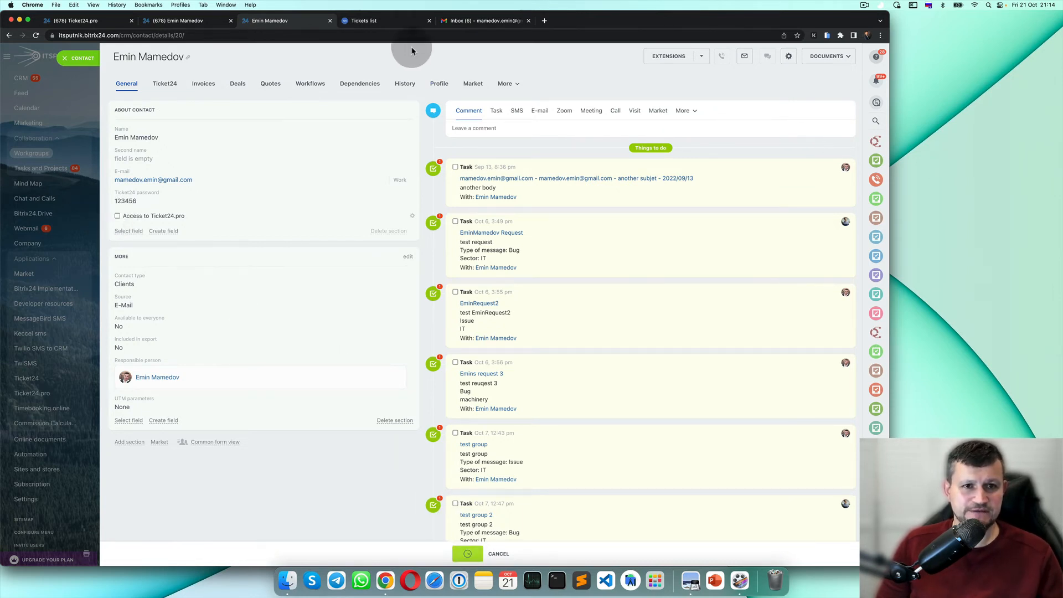
left_click(428, 22)
left_click(187, 21)
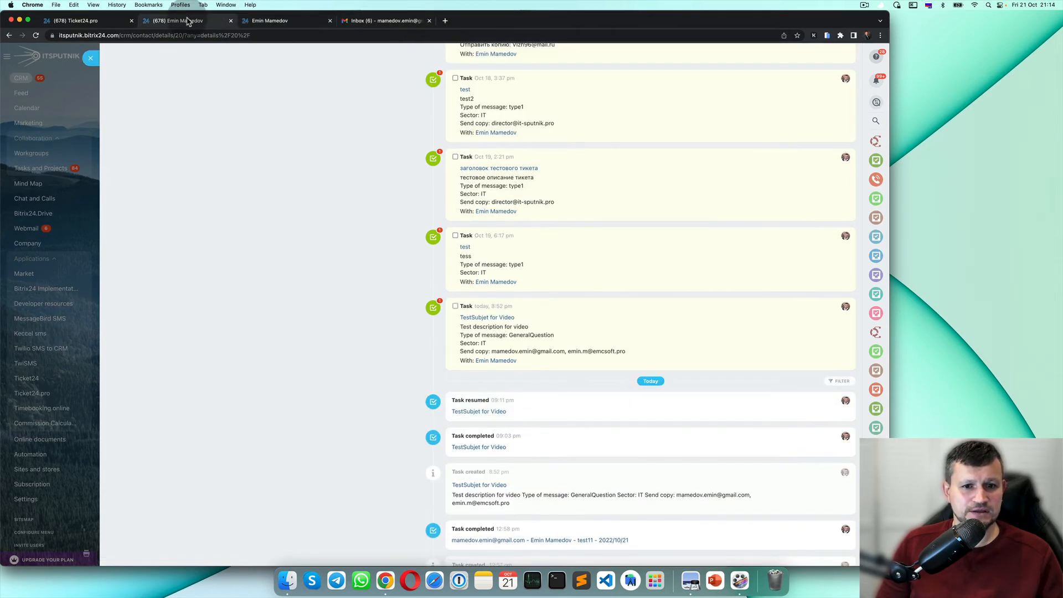
left_click(231, 20)
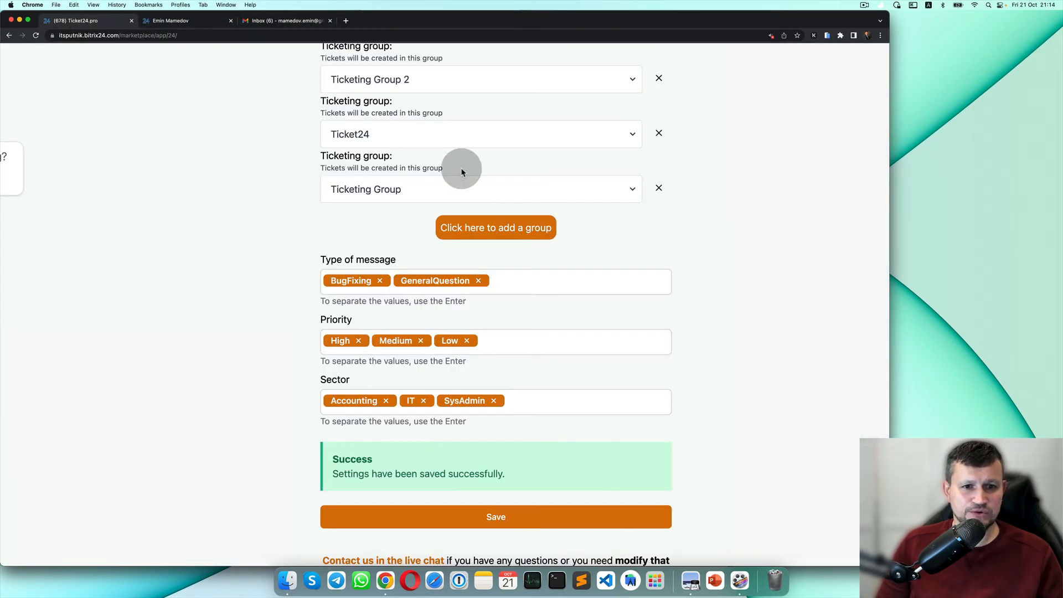
Log in to the Ticket24.pro client portal.
scroll(462, 172, "up", 10)
left_click(463, 172)
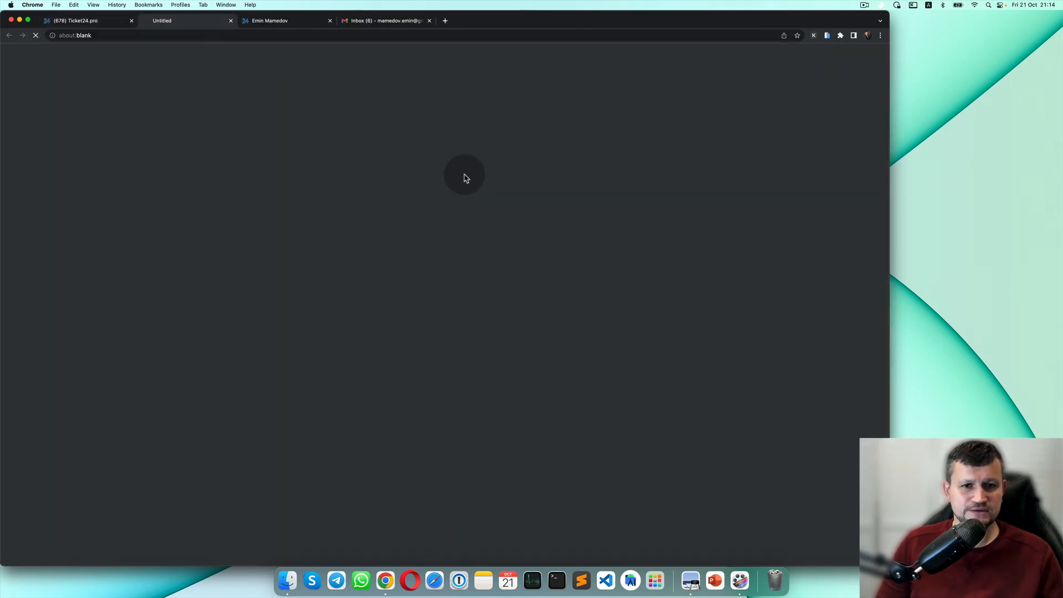
left_click(493, 368)
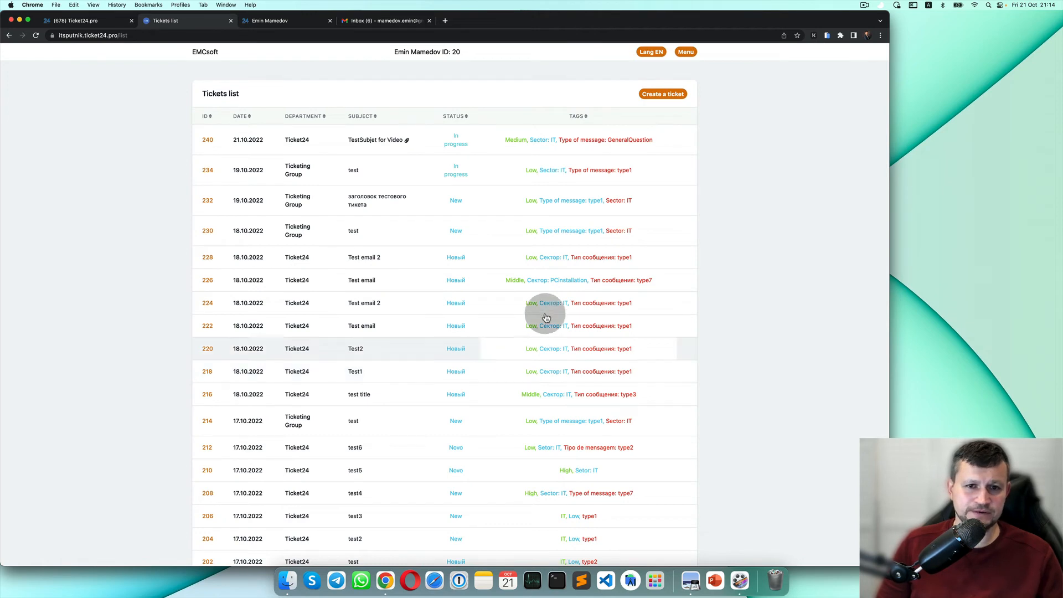
Start a new ticket for Ticketing Group 2 with High priority and GeneralQuestion type.
left_click(672, 94)
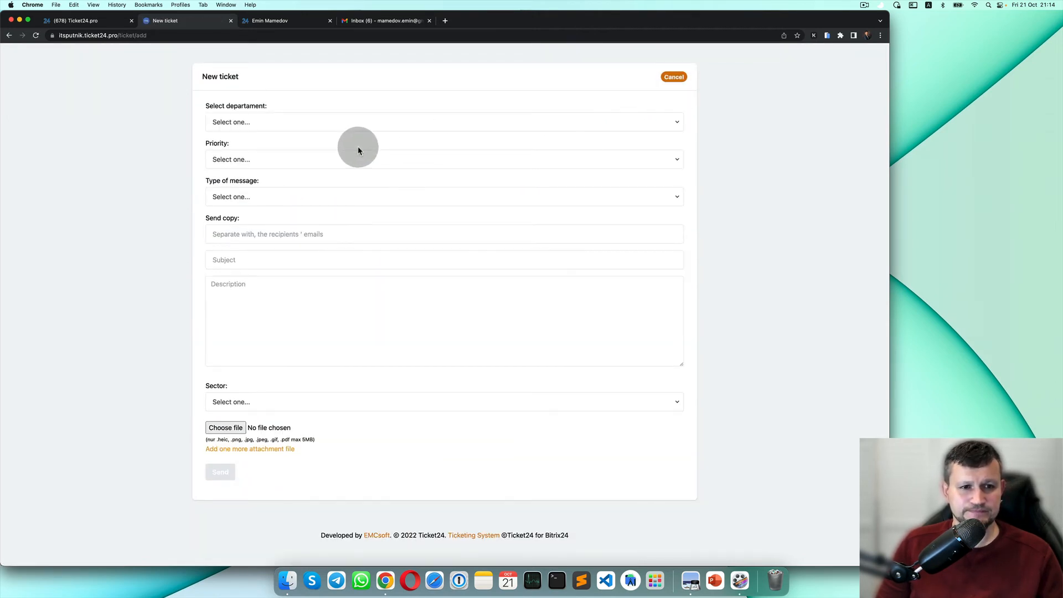
left_click(422, 120)
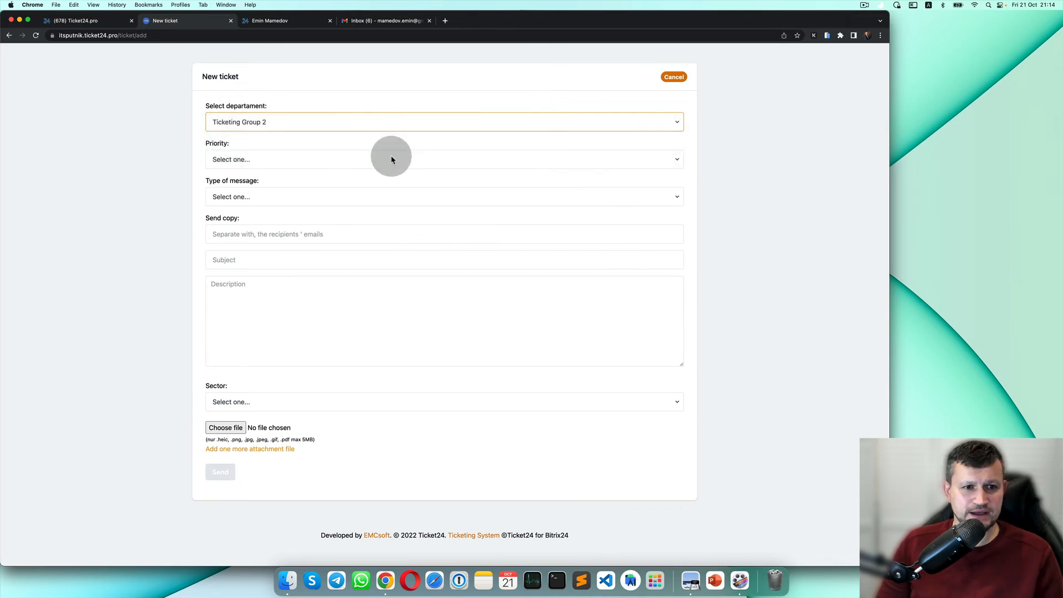
left_click(391, 159)
left_click(390, 171)
left_click(370, 198)
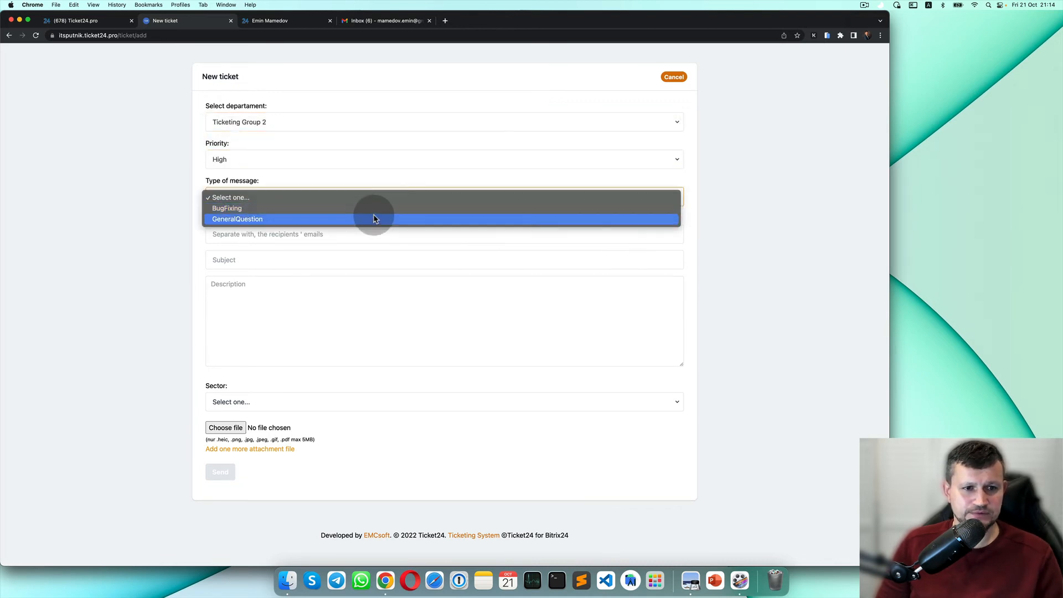
left_click(373, 219)
left_click(345, 237)
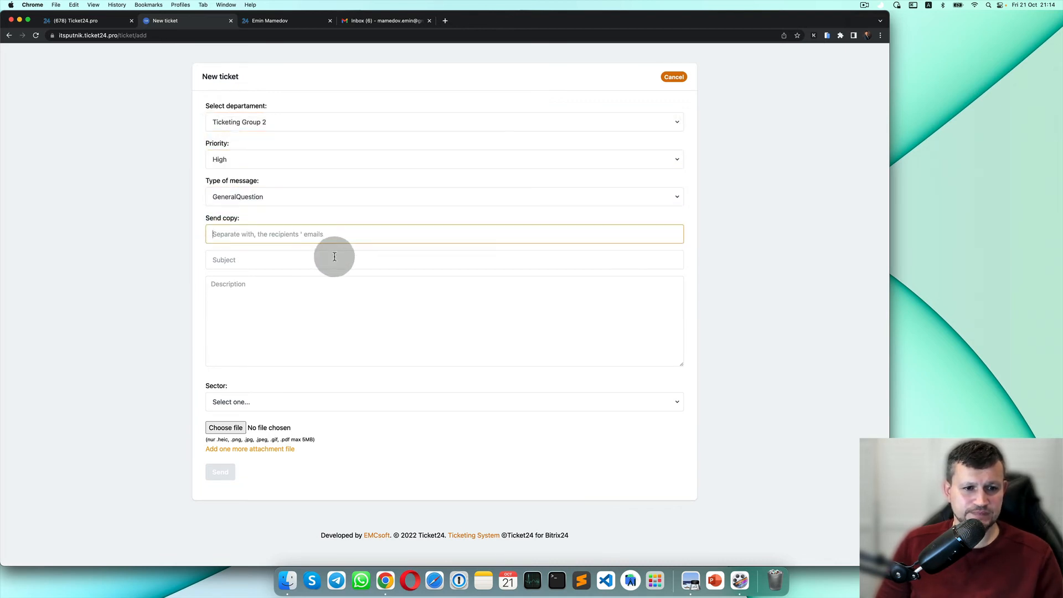
Enter subject 'sddsaf' and description 'fafsd', pick sector Accounting, send, and select the error text.
left_click(334, 258)
type("sddsaf")
left_click(312, 314)
type("fafsd")
left_click(251, 404)
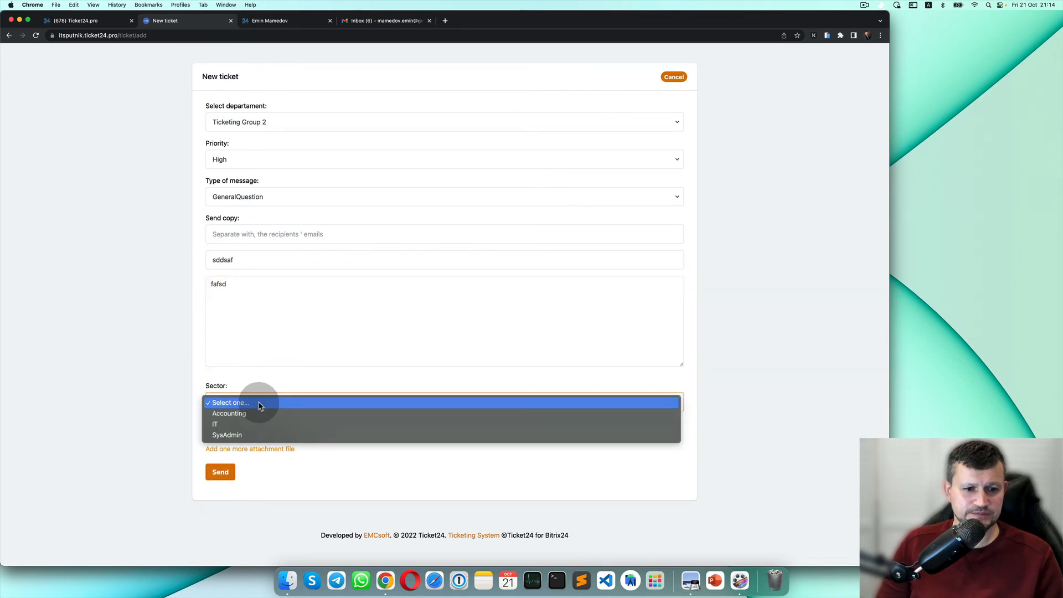
left_click(259, 415)
left_click(224, 471)
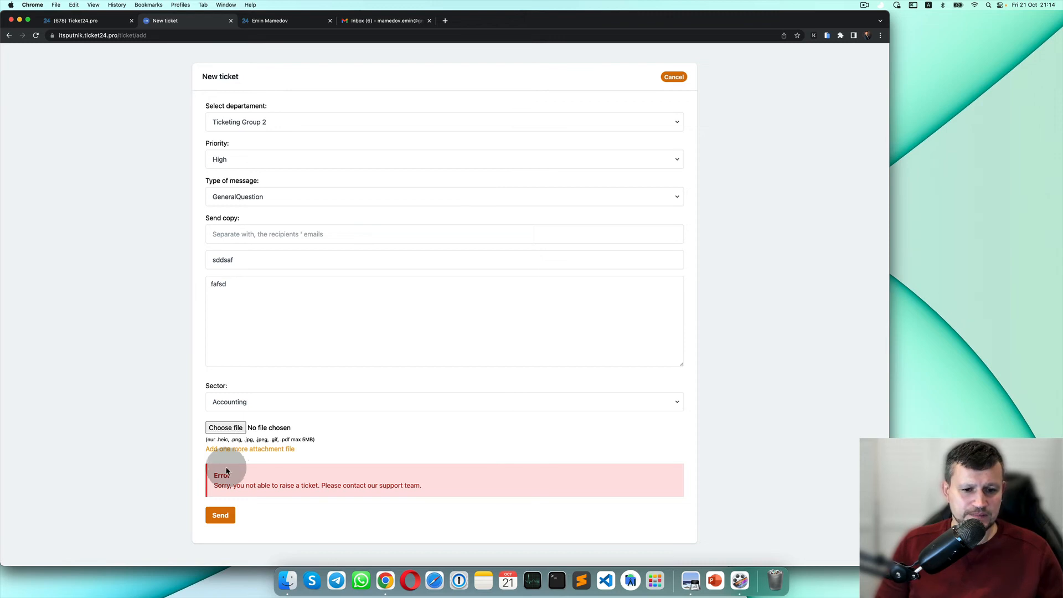
left_click_drag(213, 483, 315, 496)
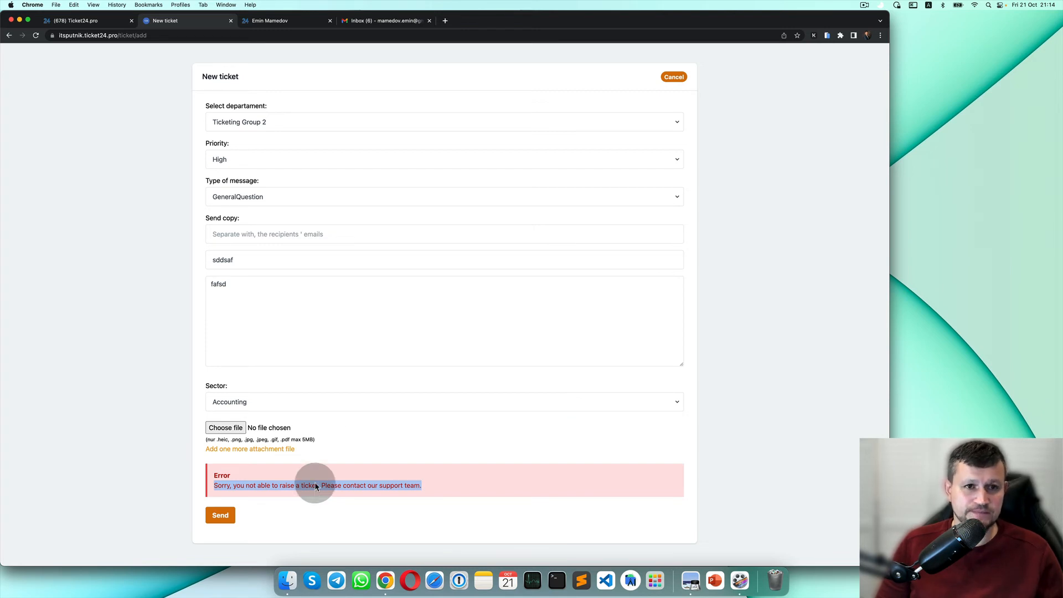
Re-enable the contact's Access to Ticket24.pro, save it, and log in to the client portal.
left_click(102, 24)
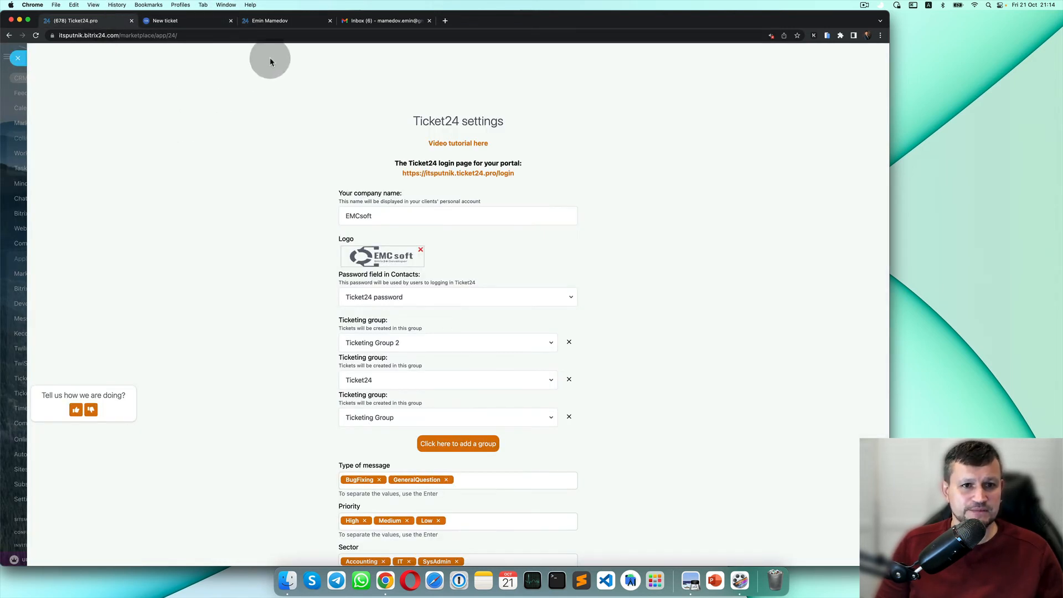
left_click(293, 21)
left_click(127, 216)
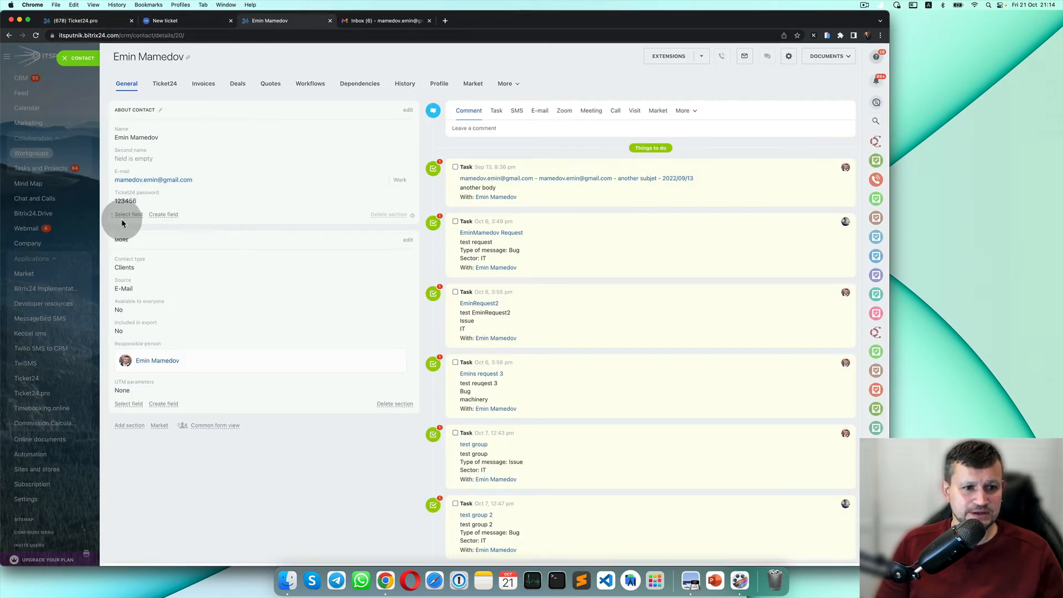
left_click(137, 216)
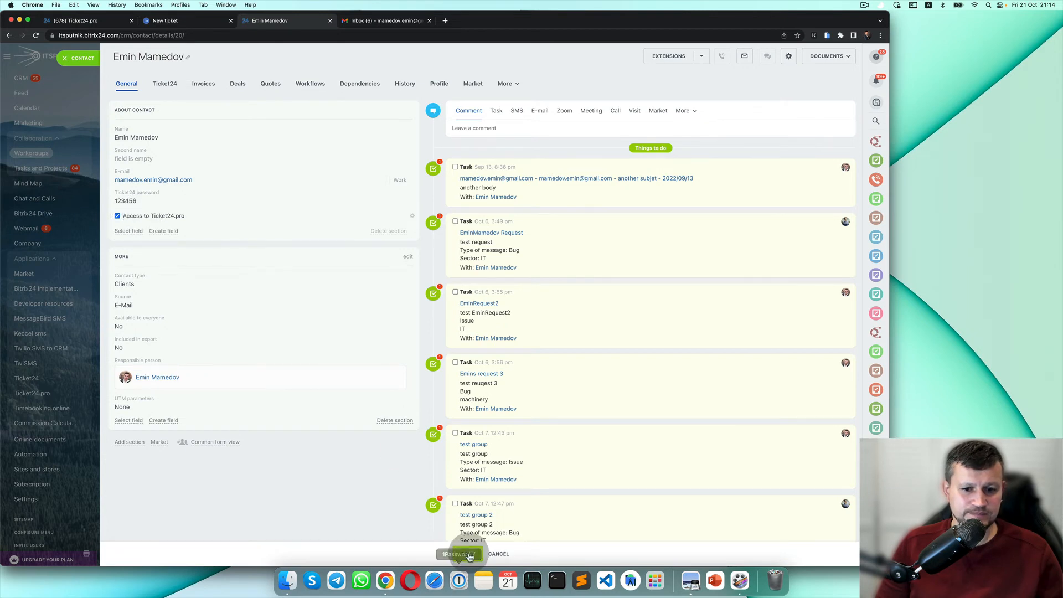
left_click(468, 554)
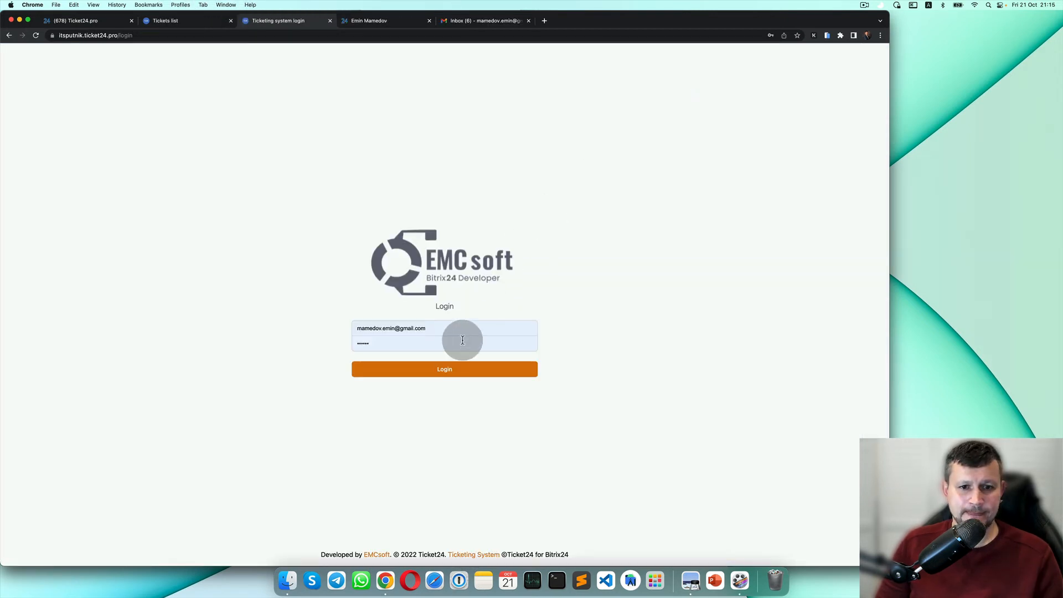
left_click(459, 369)
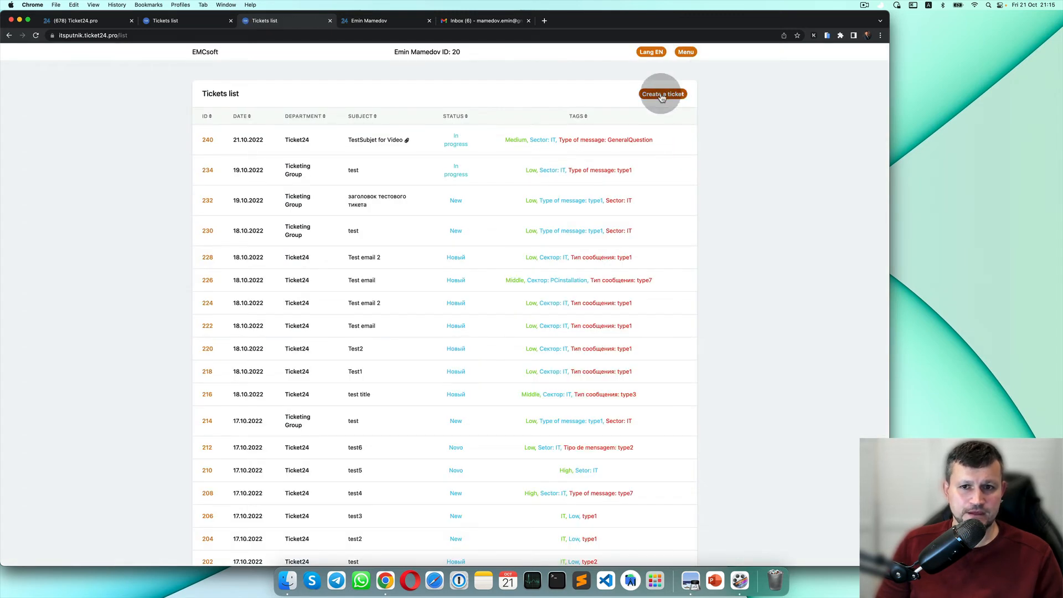
Start a new ticket in the Ticket24 department with High priority and BugFixing type.
left_click(663, 96)
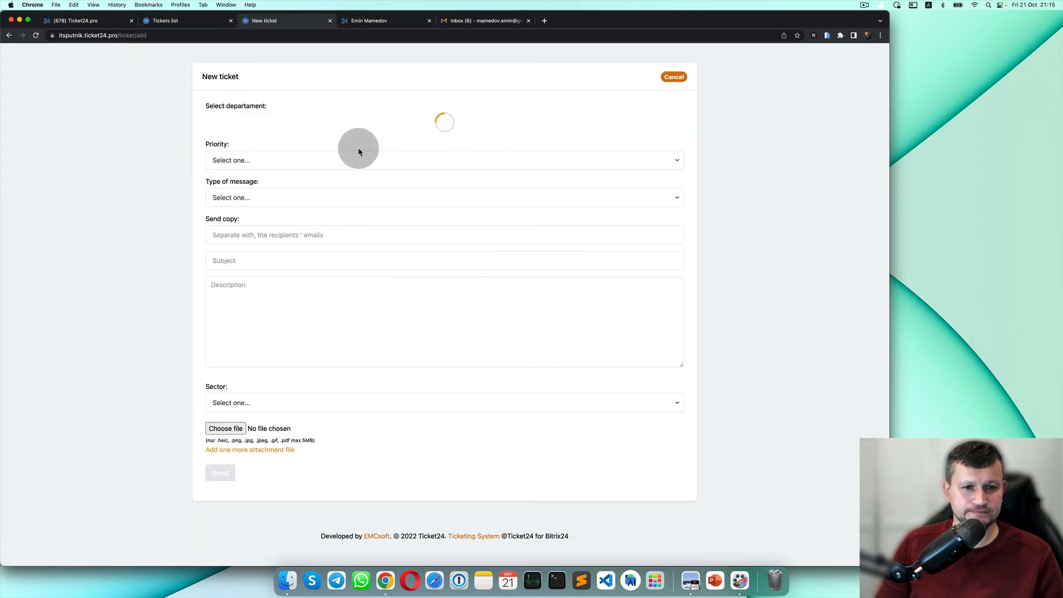
left_click(408, 124)
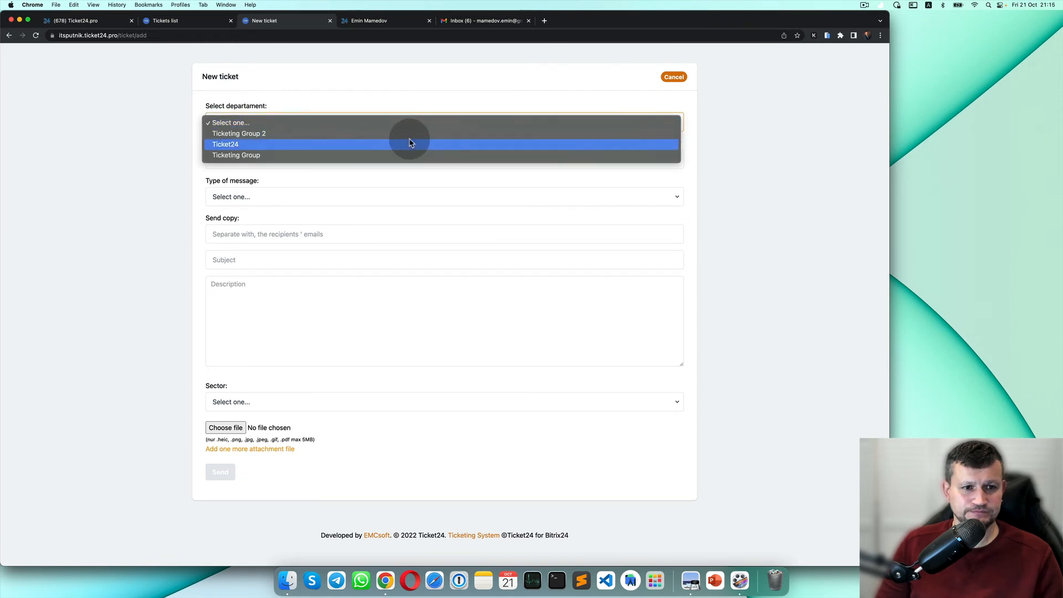
left_click(409, 144)
left_click(380, 159)
left_click(380, 171)
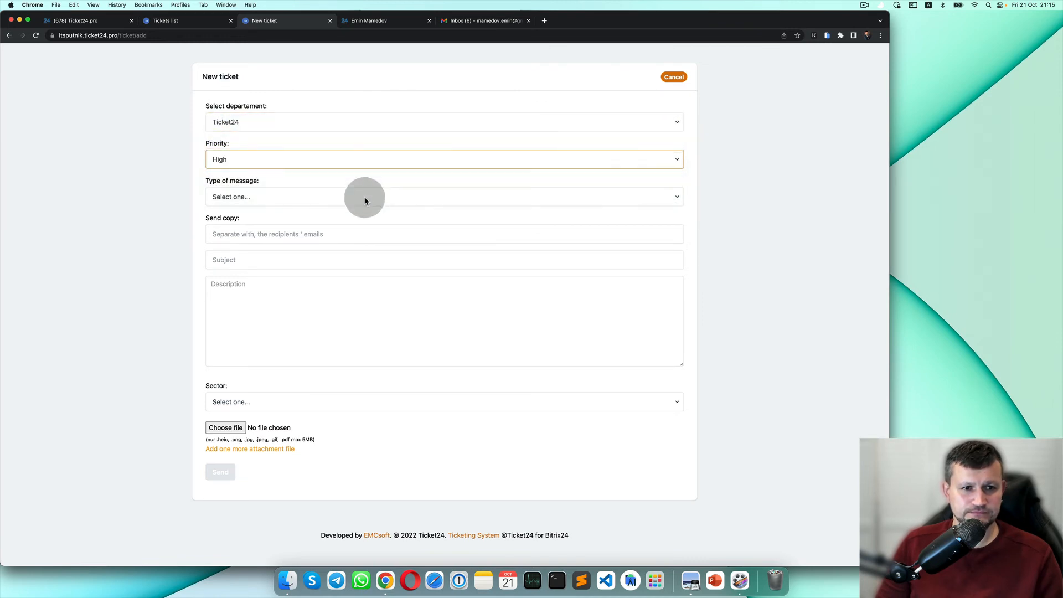
left_click(364, 200)
left_click(368, 209)
Enter subject 'dsffdsa' and description 'safdsa', choose sector Accounting, and send the ticket.
left_click(354, 256)
type("d")
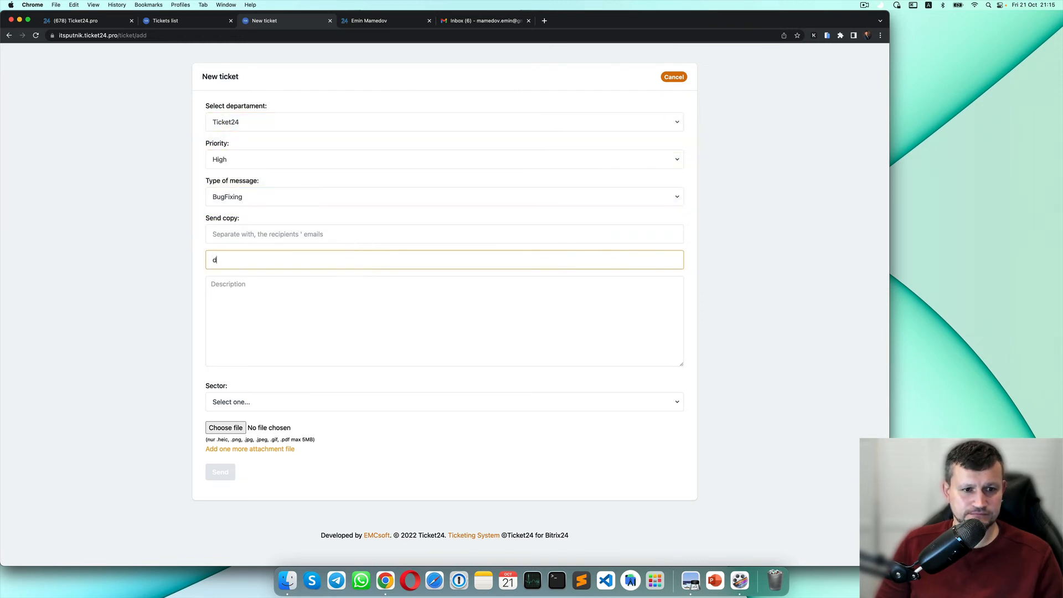
type("sffdsa")
left_click(330, 297)
type("safdsa")
left_click(261, 399)
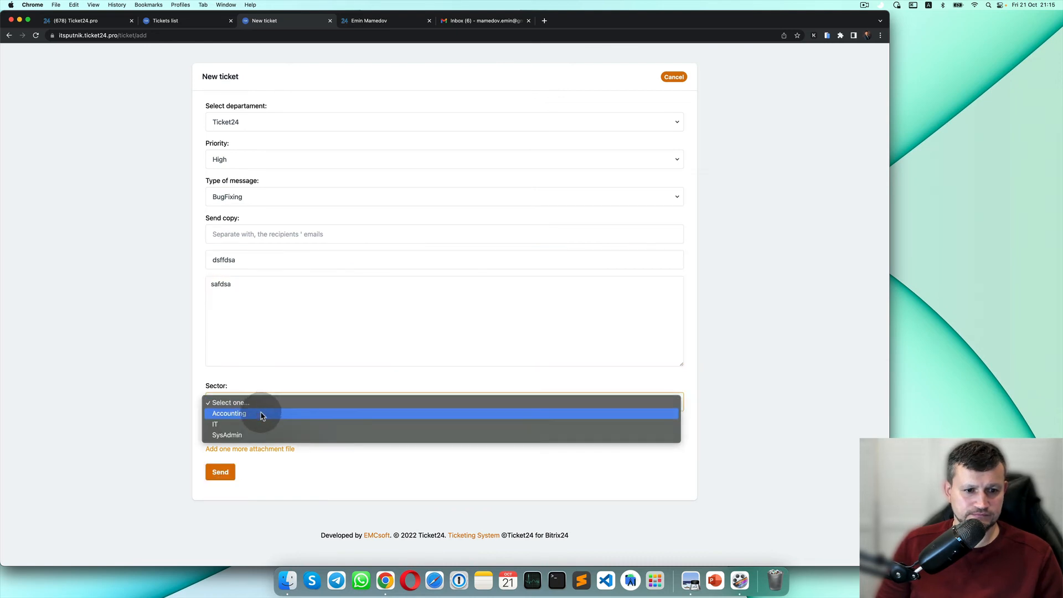
left_click(262, 415)
left_click(233, 471)
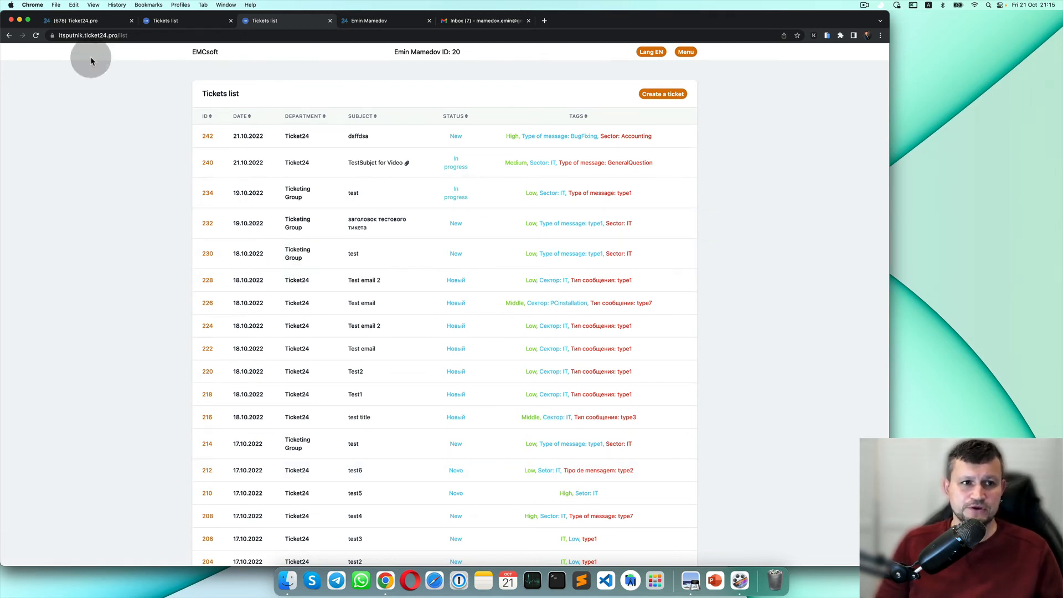
Close the duplicate tickets list tab and open the Ticket24 tab on the contact card.
left_click(93, 22)
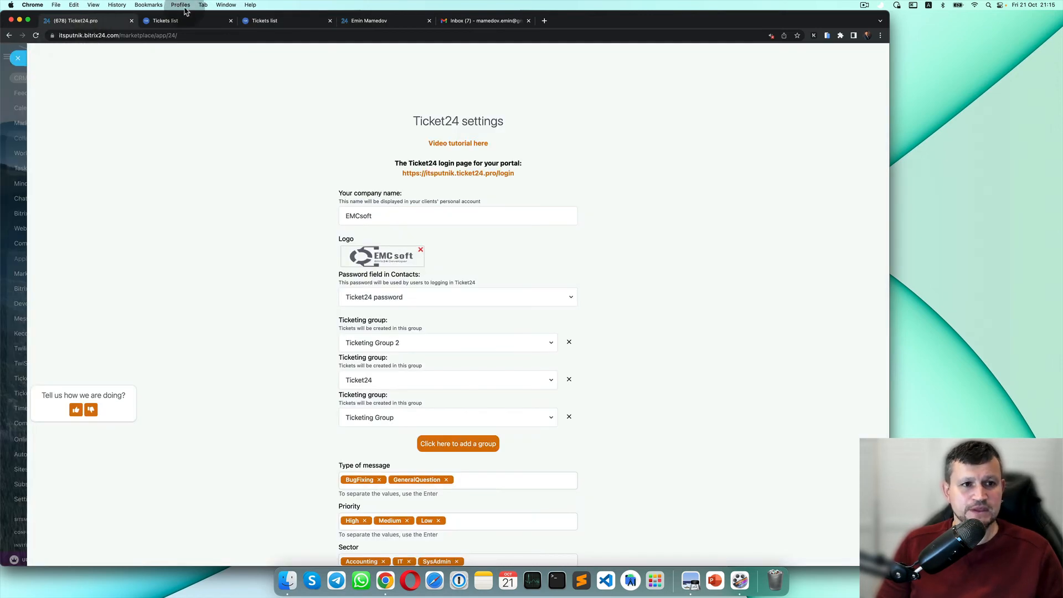
left_click(191, 22)
left_click(231, 22)
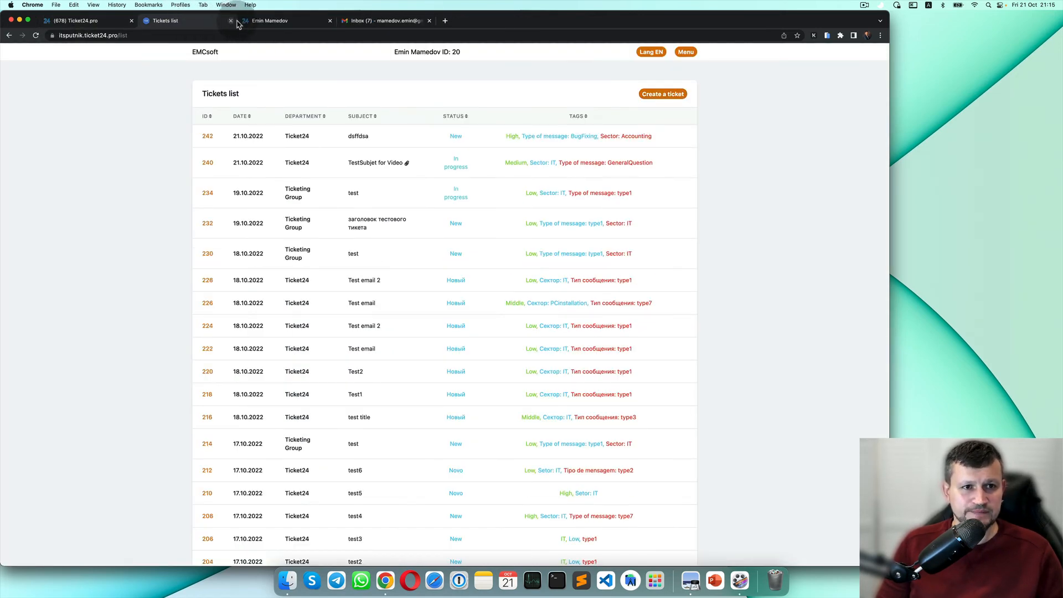
left_click(293, 25)
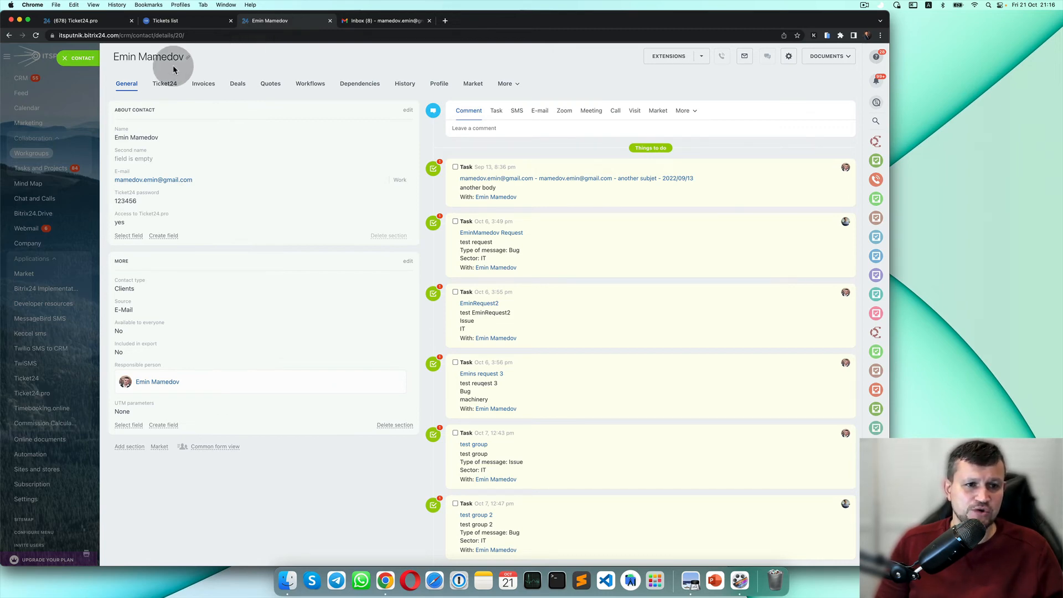
scroll(141, 81, "up", 5)
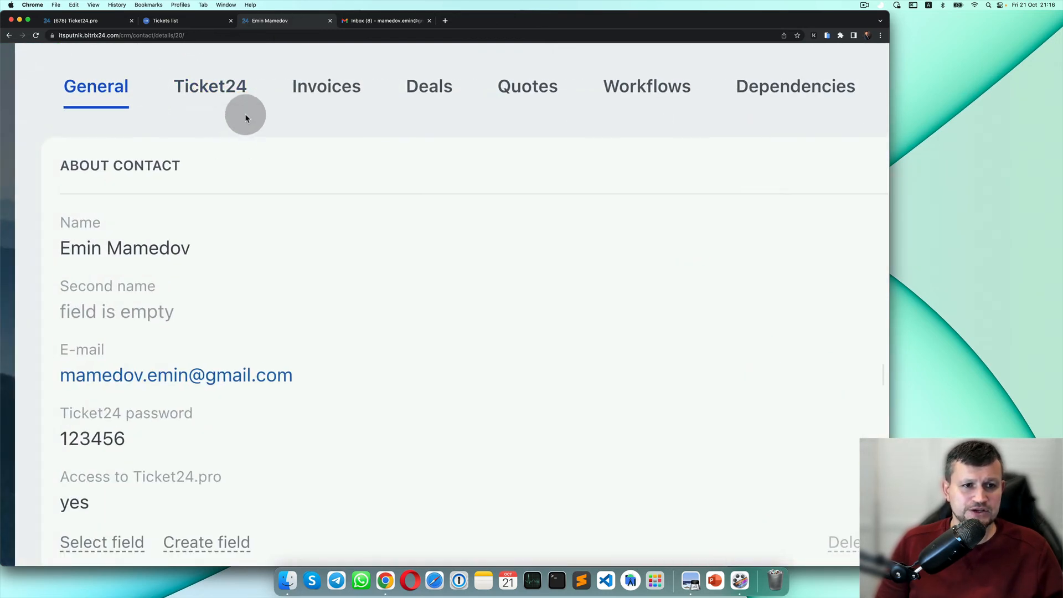
scroll(225, 120, "down", 5)
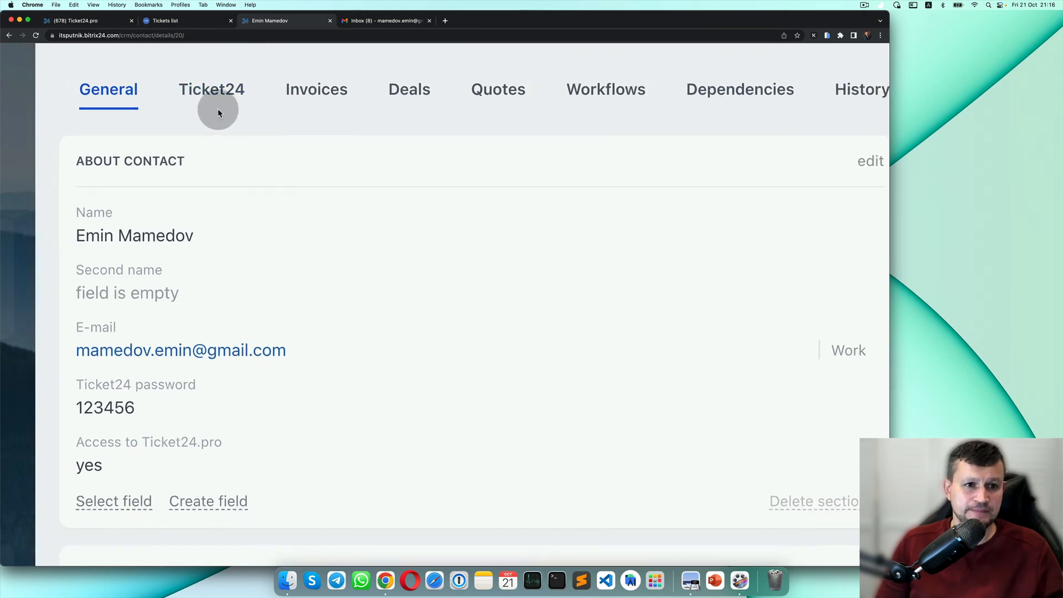
left_click(164, 86)
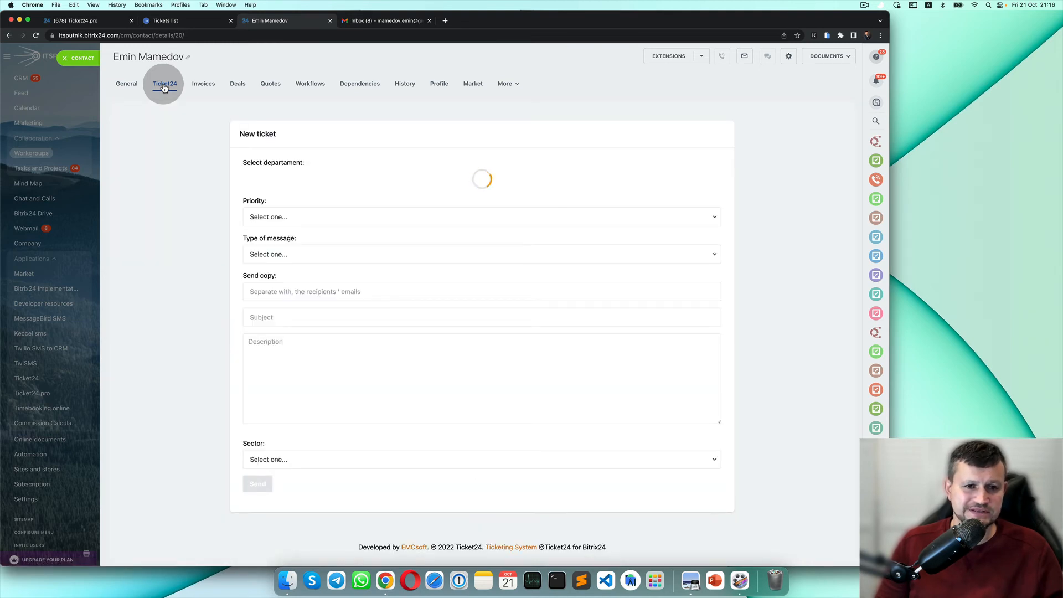
In the contact's Ticket24 form, choose the Ticket24 department, High priority and BugFixing type.
left_click(321, 179)
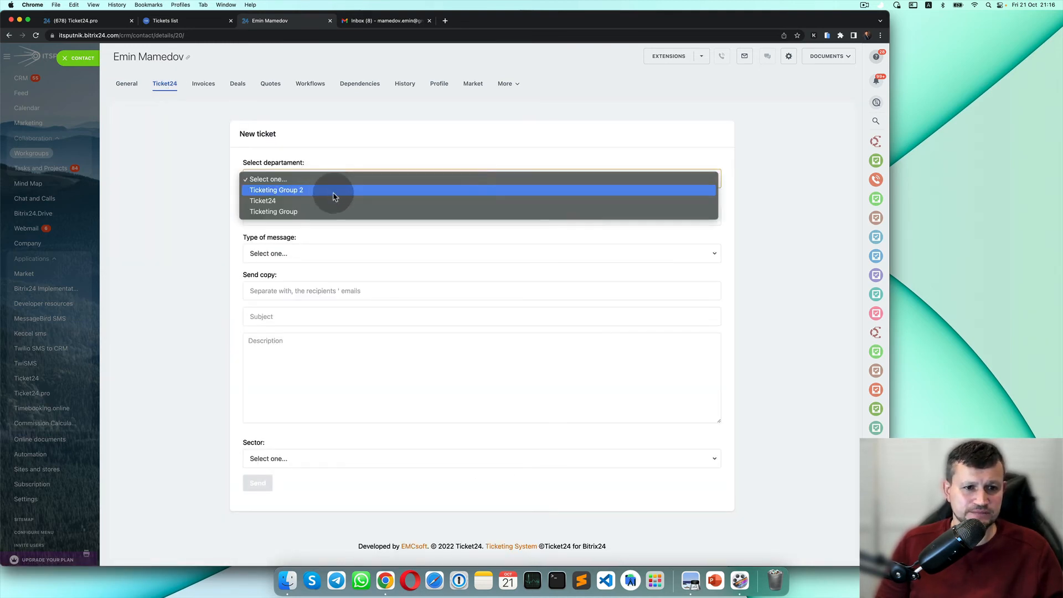
left_click(339, 201)
left_click(341, 218)
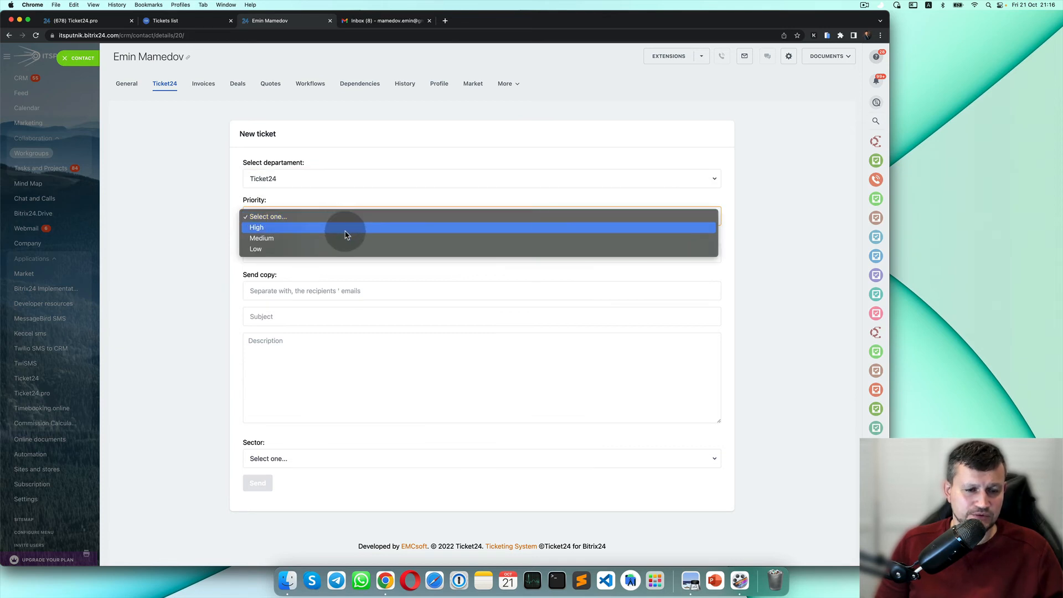
left_click(345, 232)
left_click(324, 253)
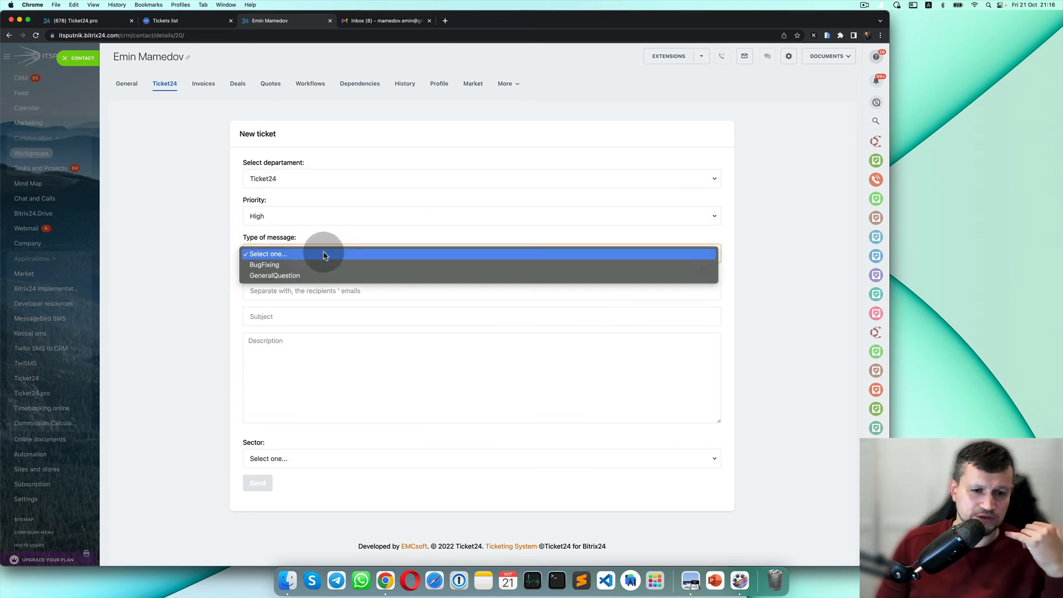
left_click(324, 265)
Enter subject 'trewtr' and description 'gdsgdfs', choose sector Accounting, send, and reload the page.
left_click(328, 291)
left_click(335, 318)
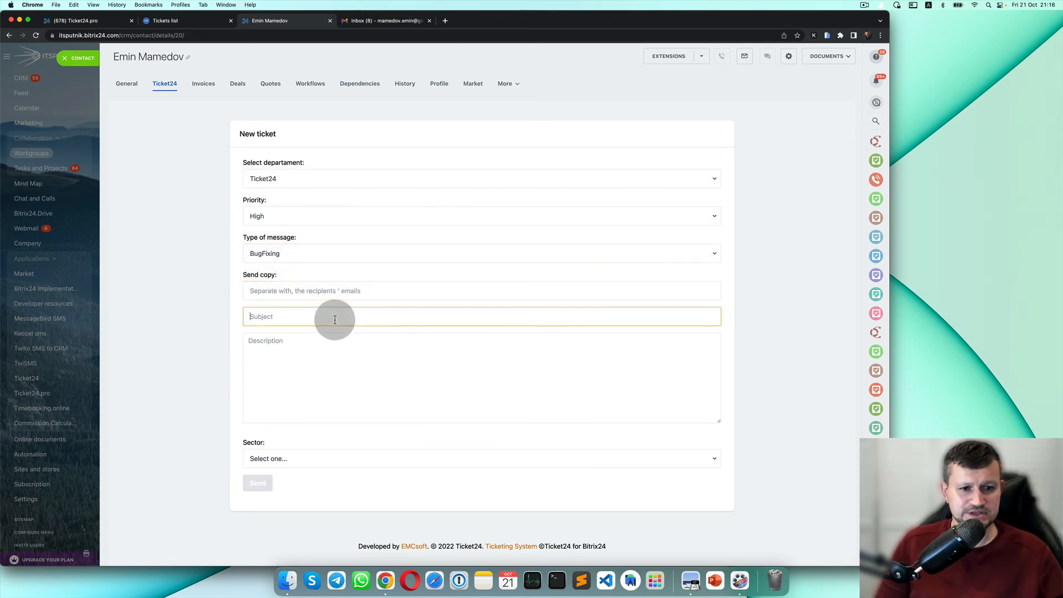
type("trewtr")
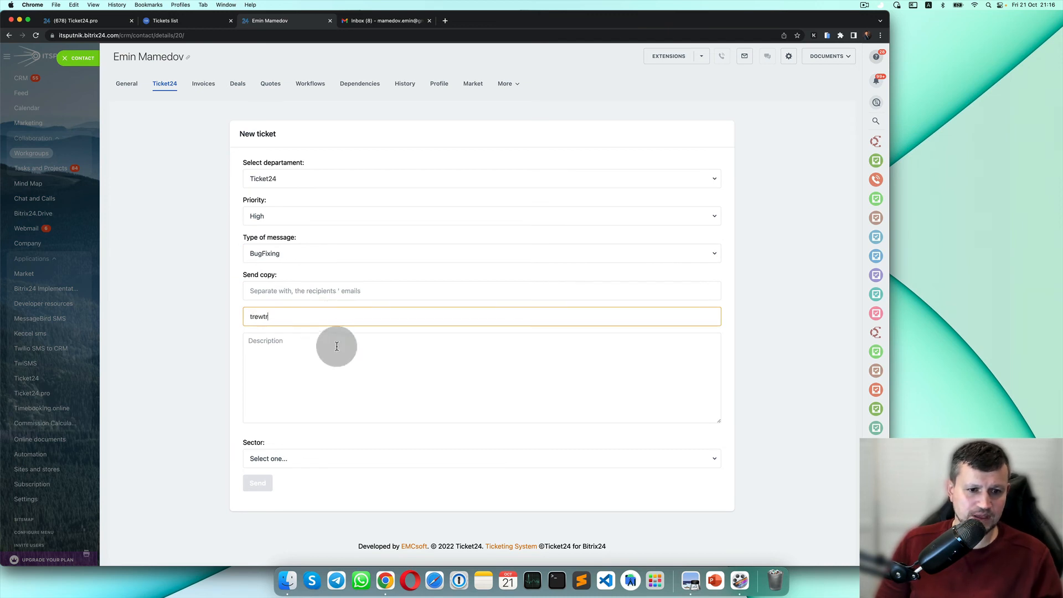
left_click(338, 354)
type("gdsgdfs")
left_click(288, 459)
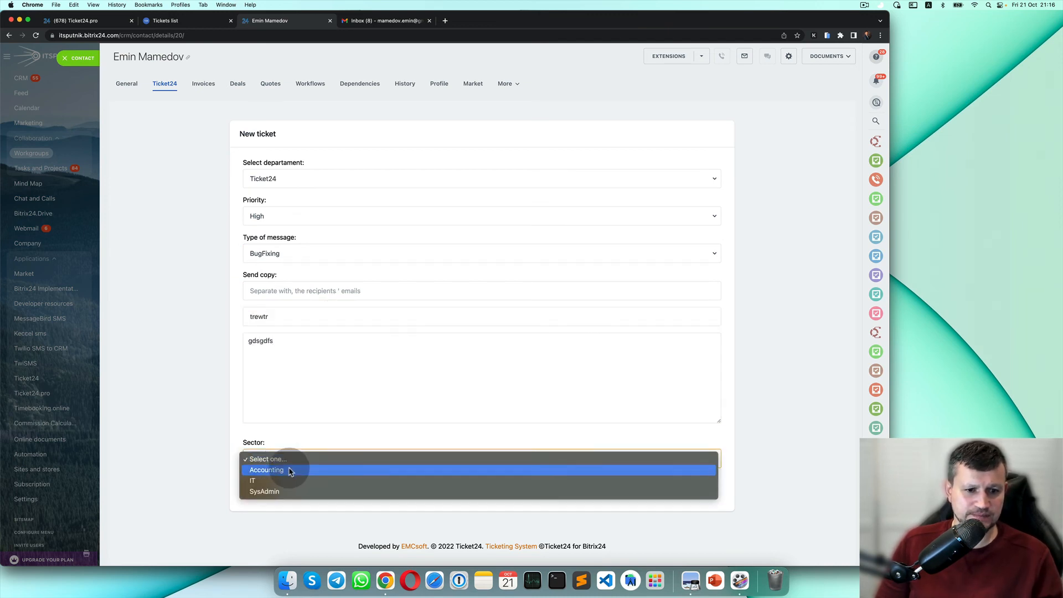
left_click(280, 470)
left_click(268, 487)
scroll(316, 446, "down", 2)
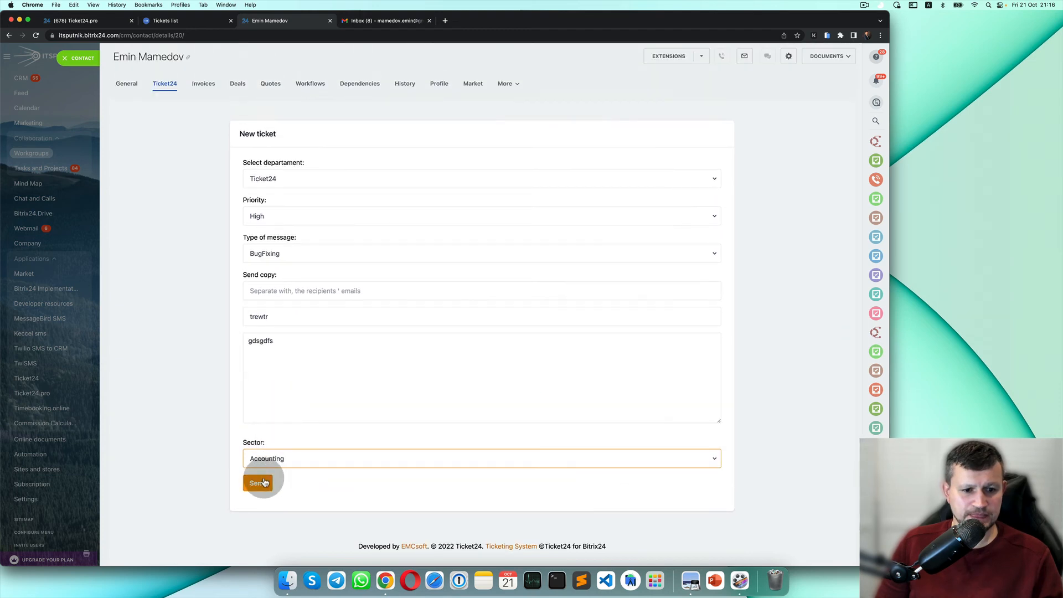
left_click(260, 480)
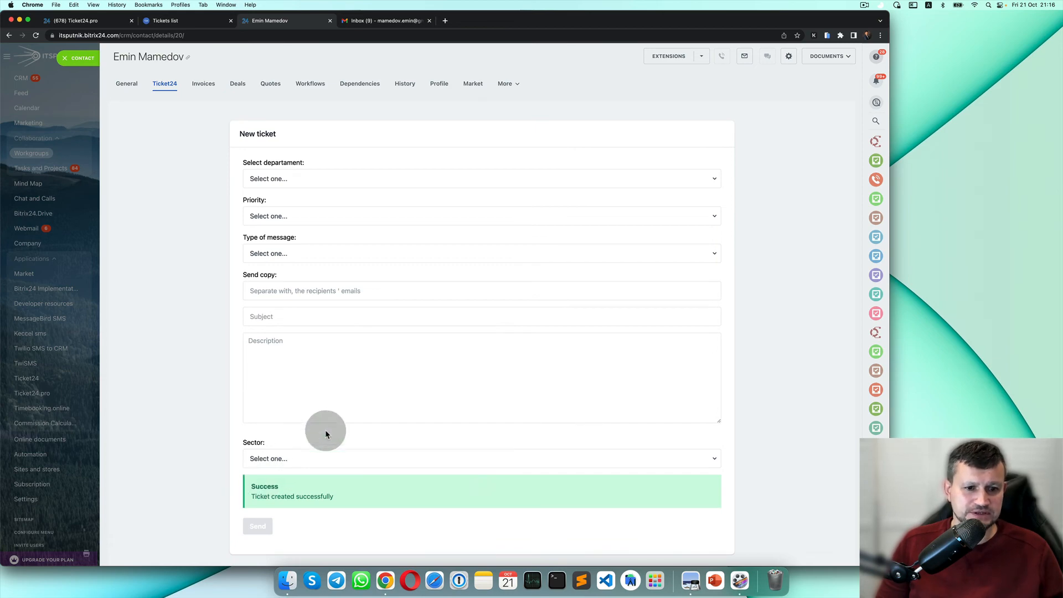
scroll(321, 427, "down", 3)
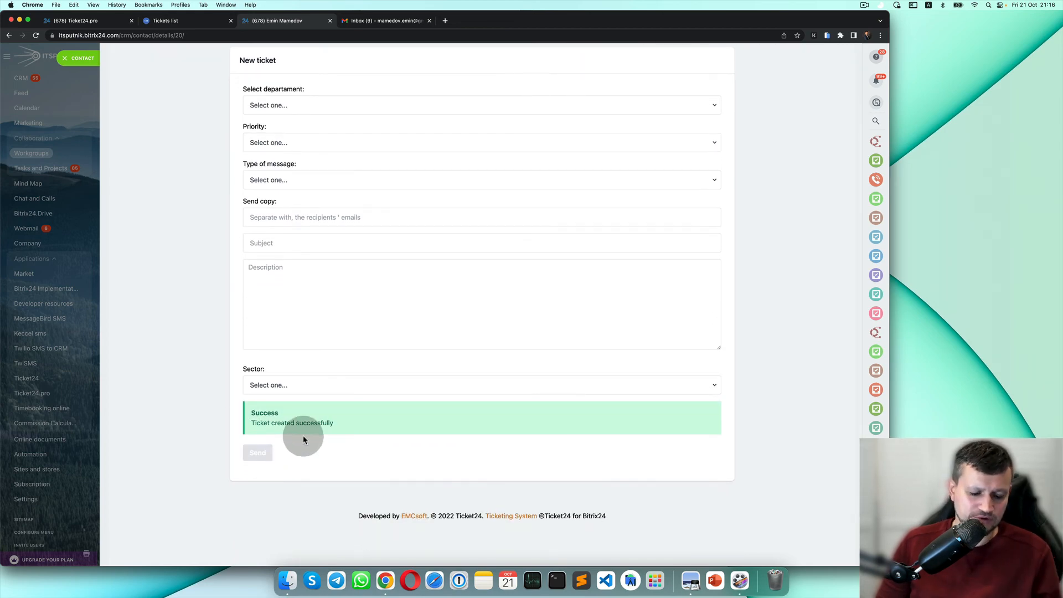
key("super+r")
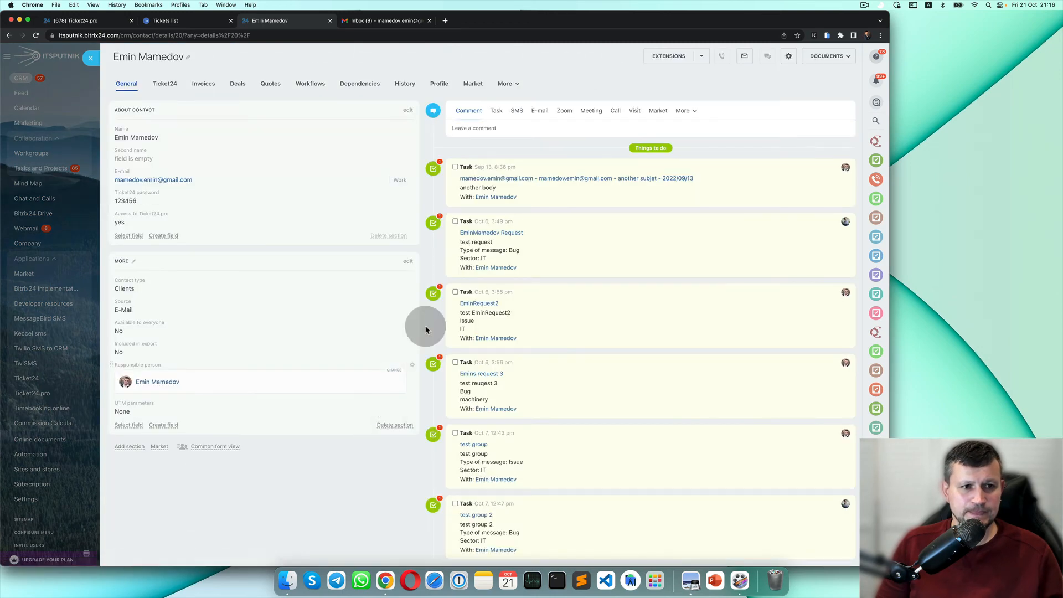
Review the contact's ticket tasks, then view Gmail's new-ticket emails for 'trewtr' and 'dsffdsa'.
scroll(468, 490, "down", 15)
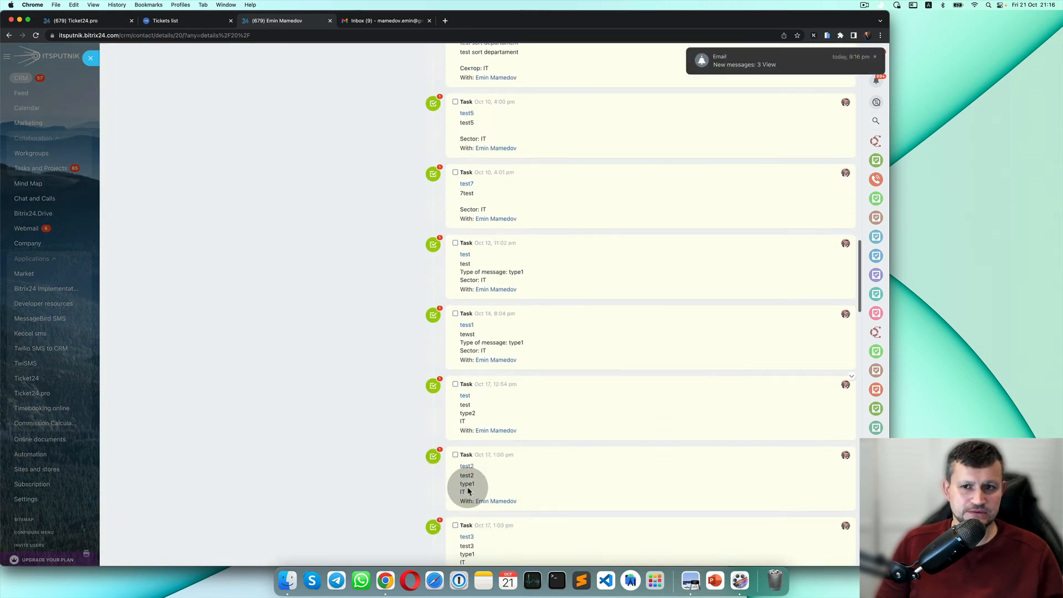
scroll(468, 490, "down", 15)
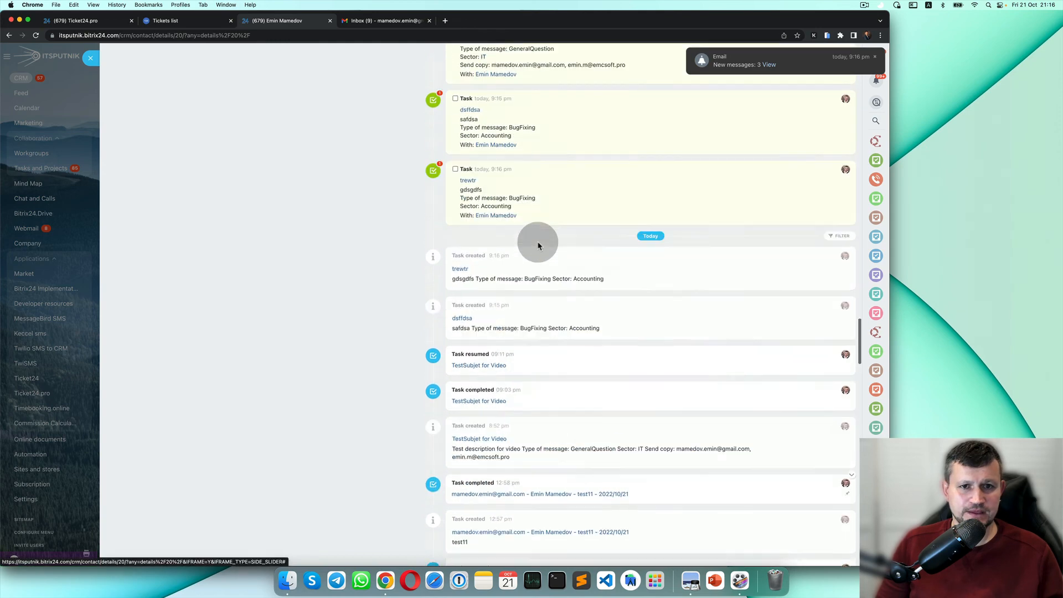
scroll(532, 333, "up", 5)
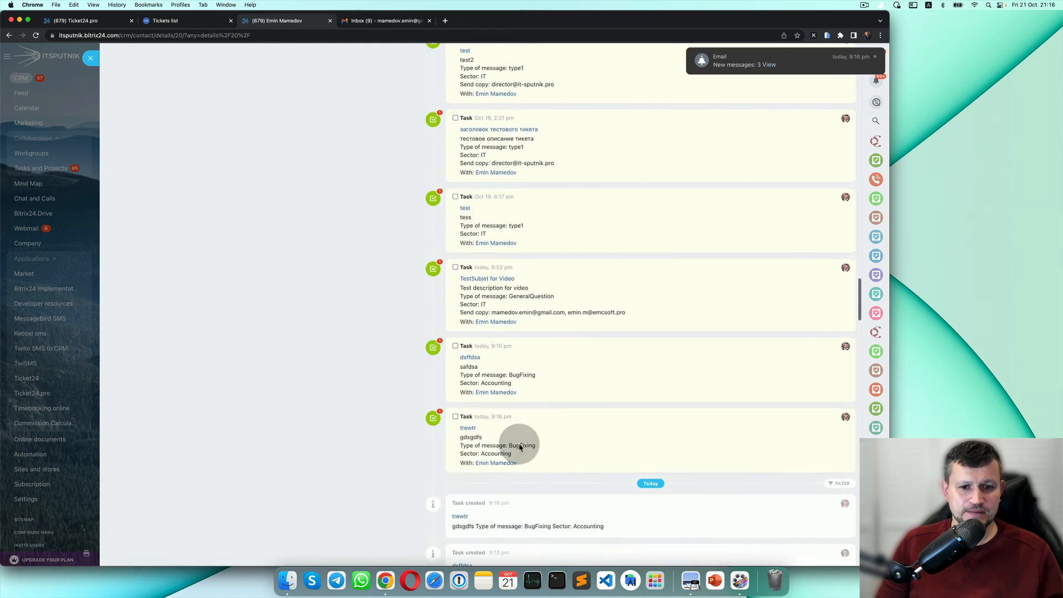
left_click(409, 21)
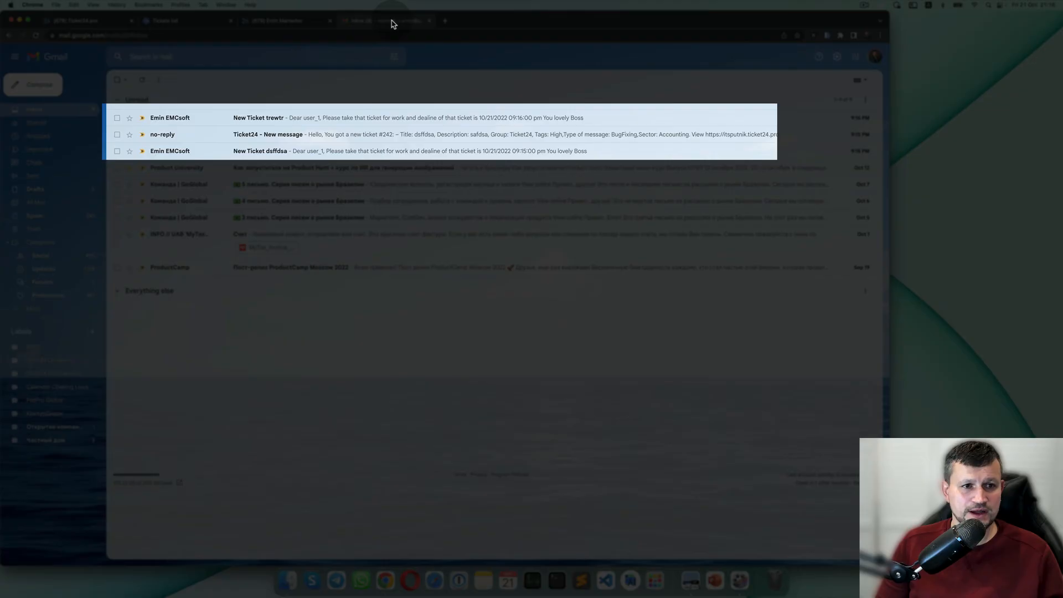
Trash the 'New Ticket dsffdsa' email and read the ticket details in the Ticket24 message.
left_click(334, 149)
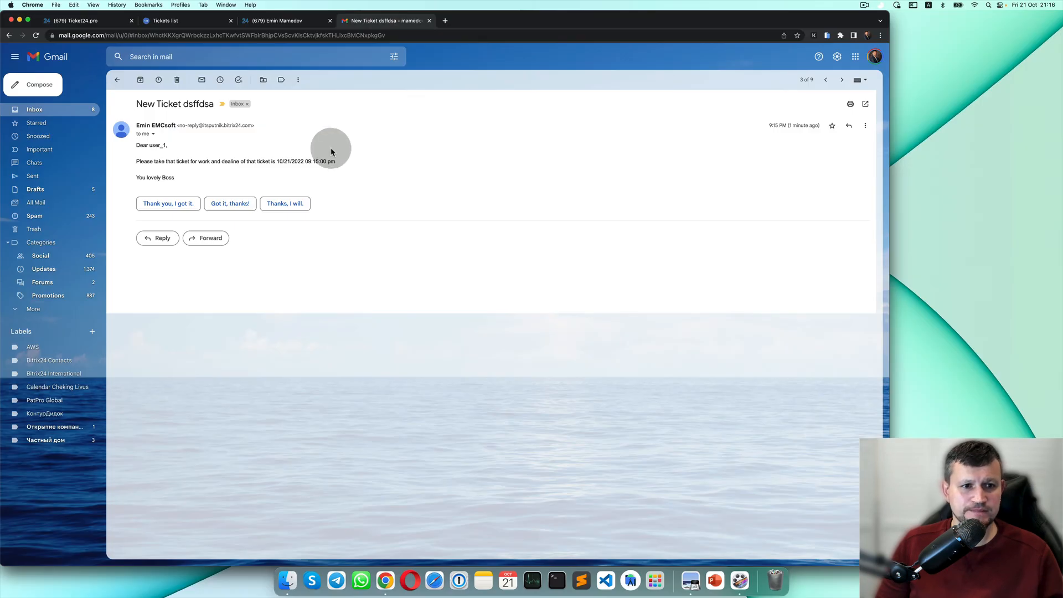
left_click(177, 80)
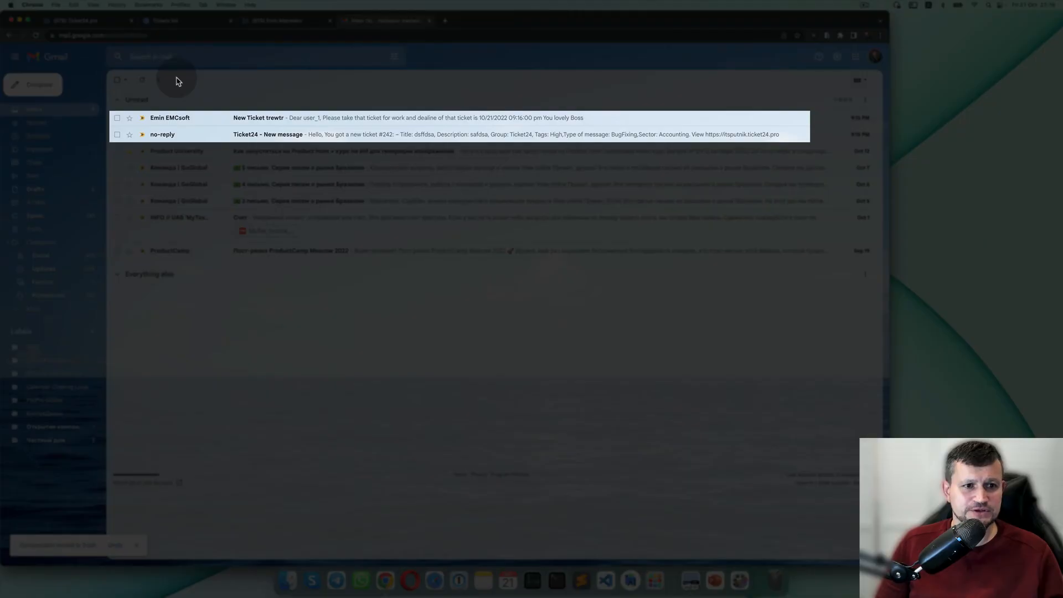
left_click(271, 136)
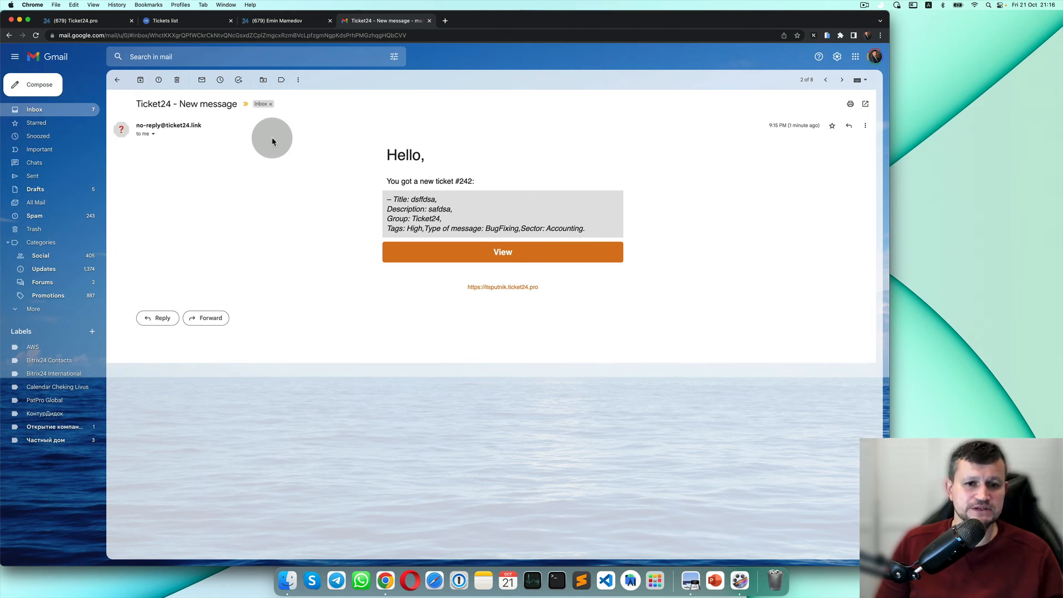
left_click_drag(409, 200, 485, 231)
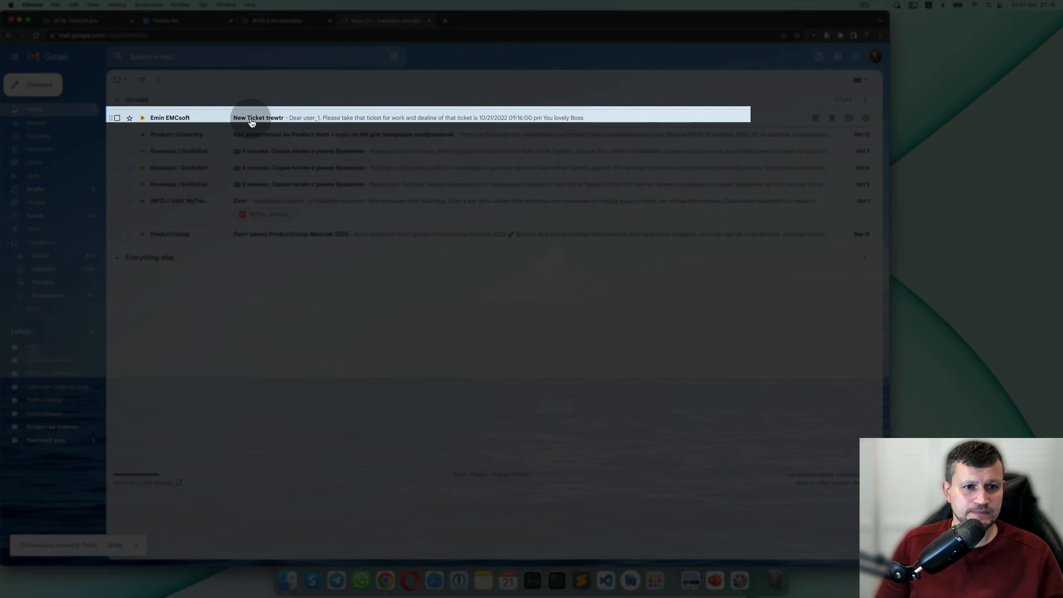
Trash the 'New Ticket trewtr' email and go back to the Bitrix24 contact page.
left_click(255, 121)
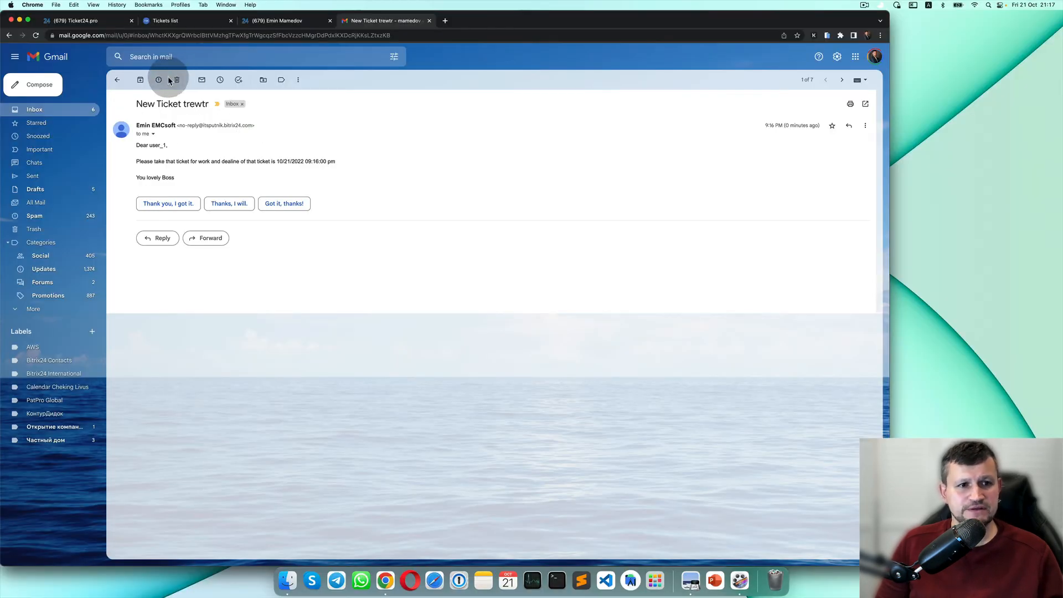
left_click(176, 80)
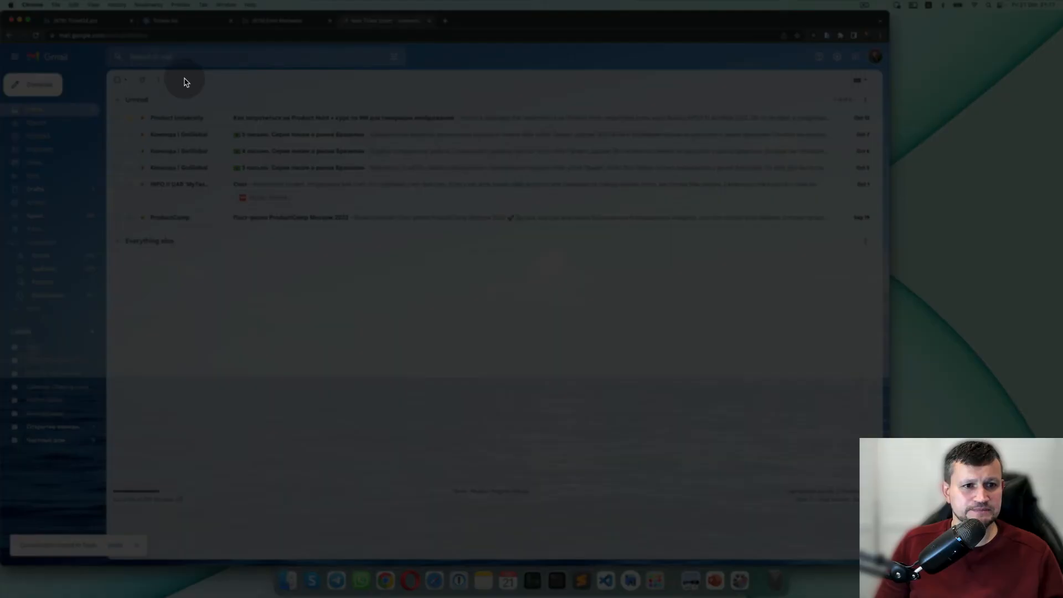
left_click(284, 28)
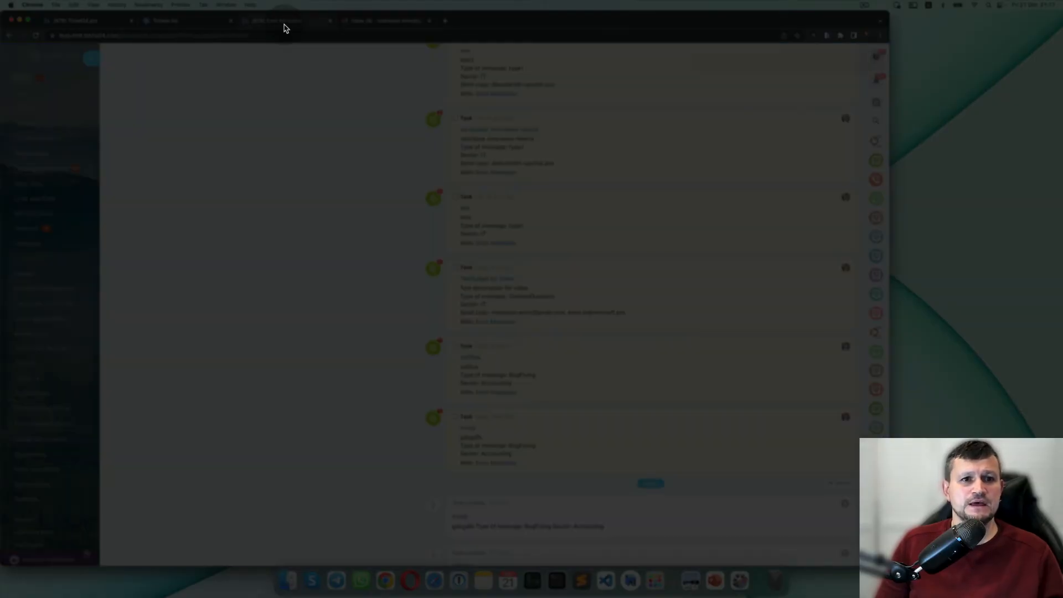
scroll(403, 383, "up", 10)
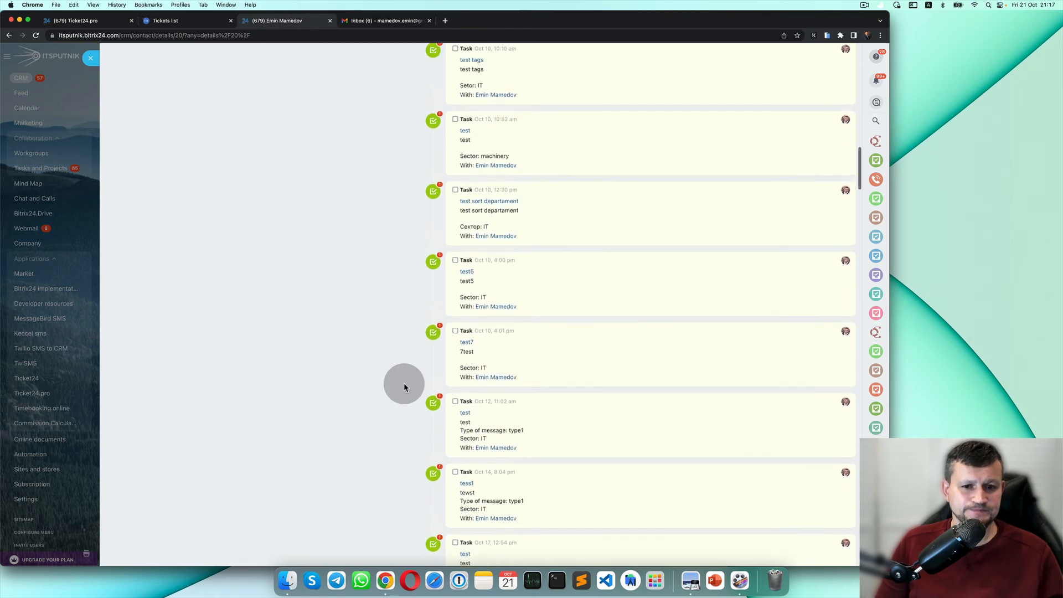
scroll(441, 345, "up", 5)
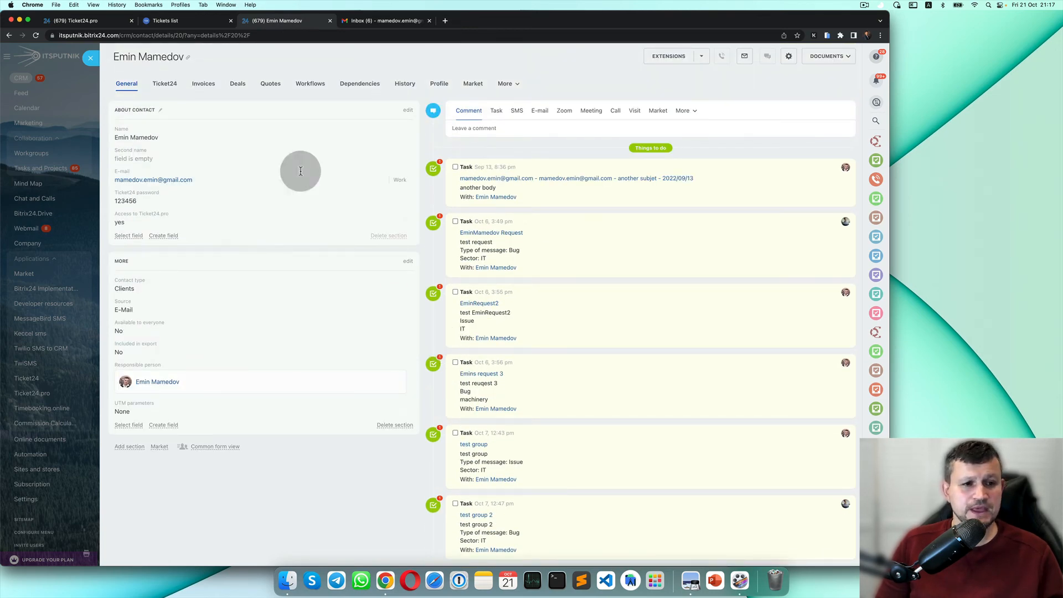
Close the contact and start a new workgroup from the Workgroups and projects tab.
left_click(98, 67)
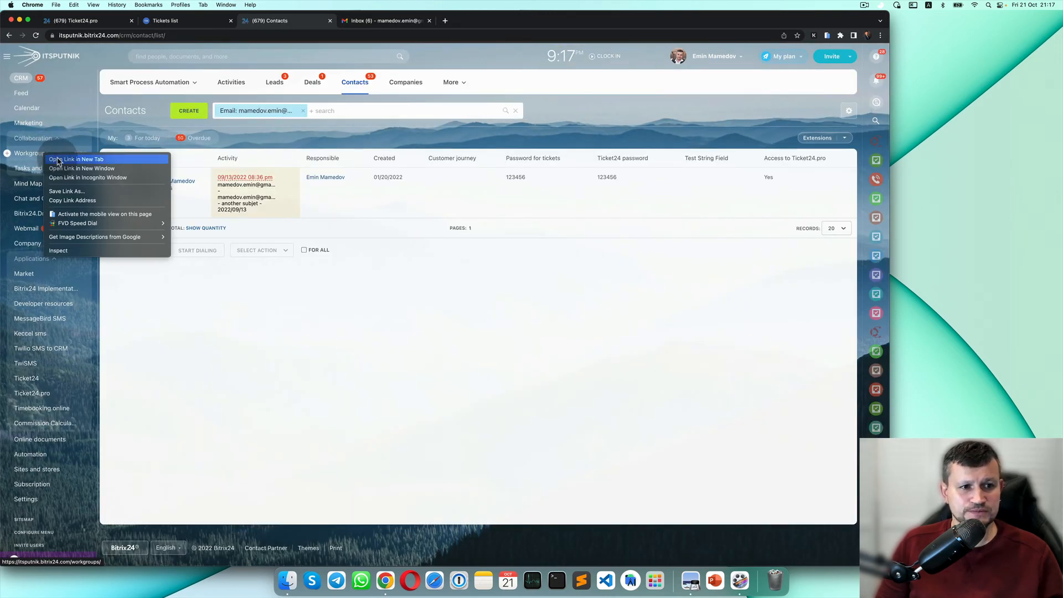
left_click(386, 23)
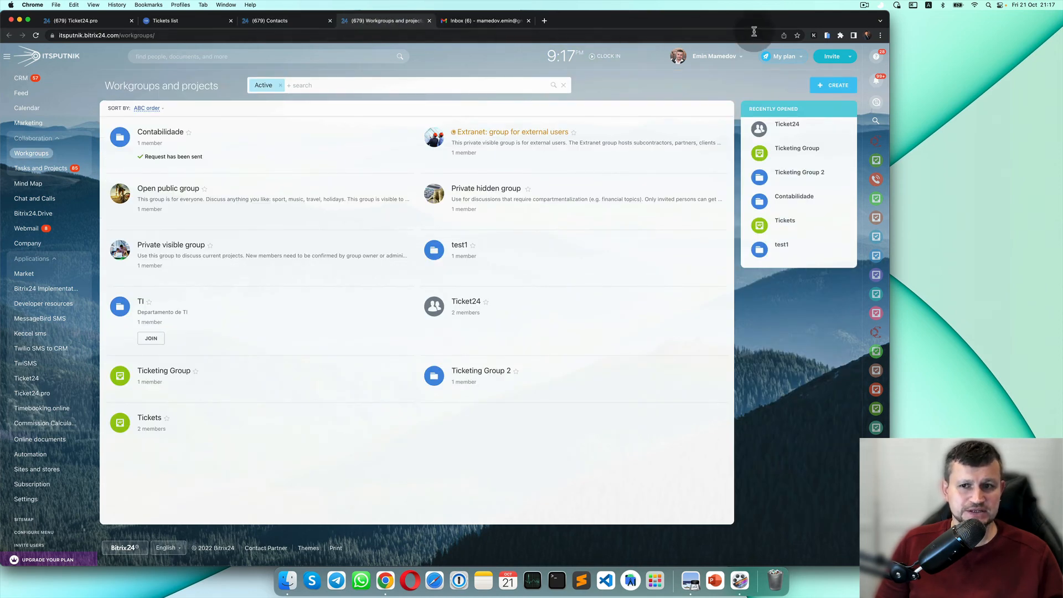
left_click(829, 87)
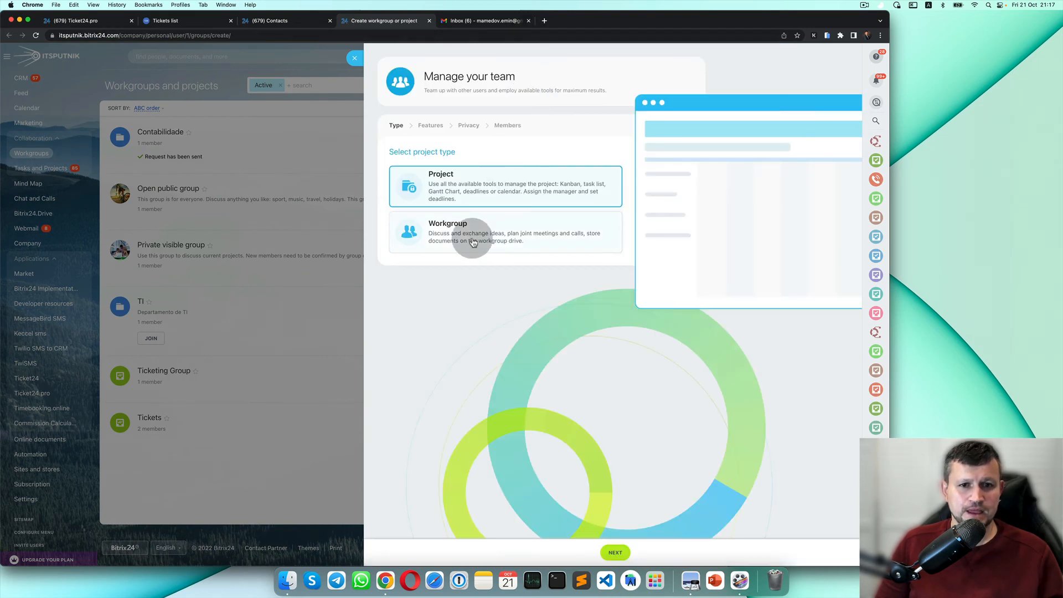
Choose the Workgroup type and name it 'Ticketing group 2'.
left_click(473, 244)
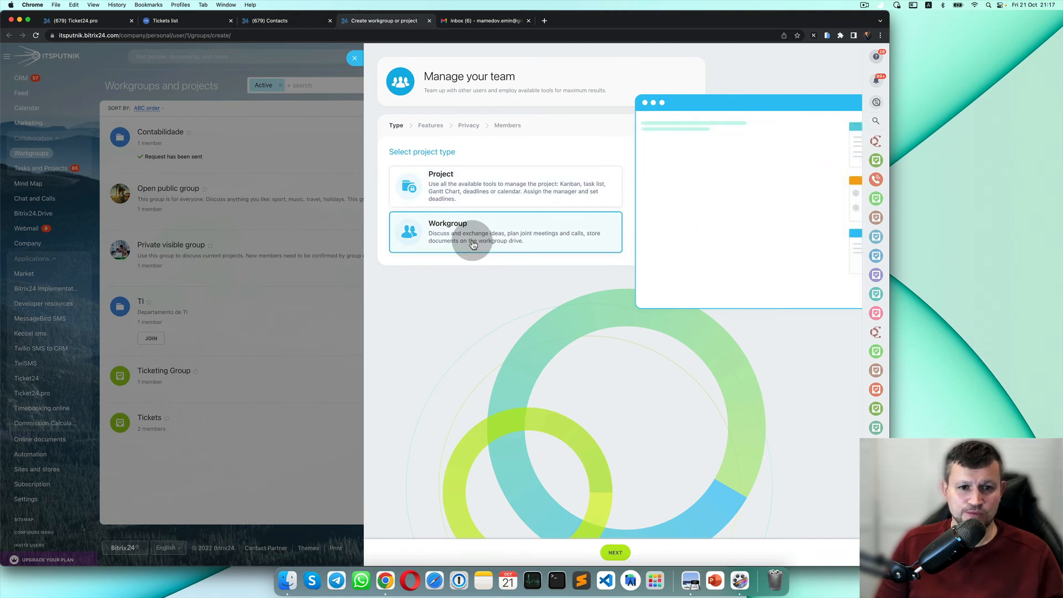
left_click(614, 552)
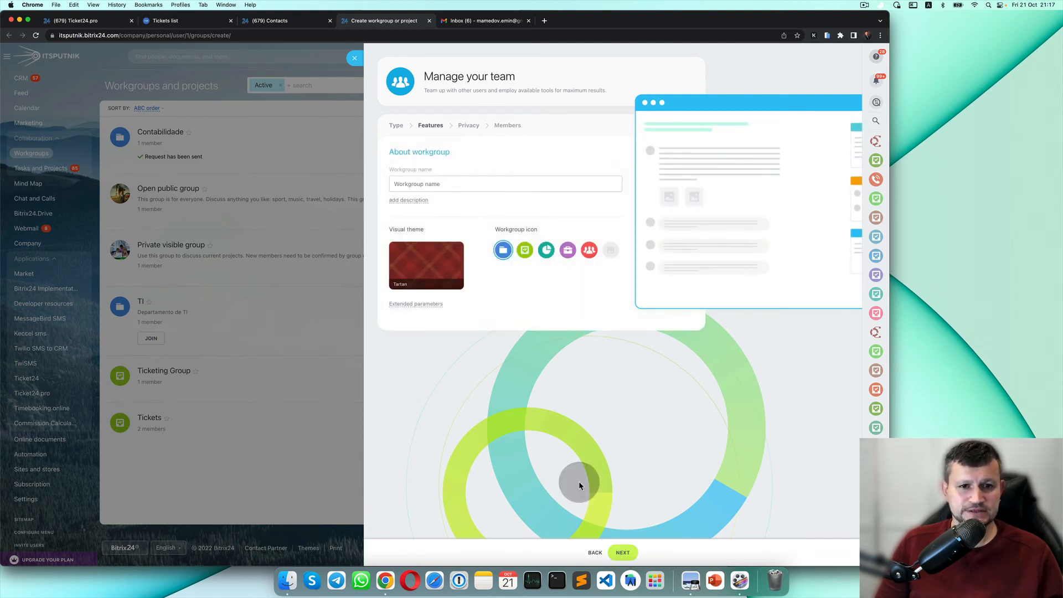
left_click(458, 184)
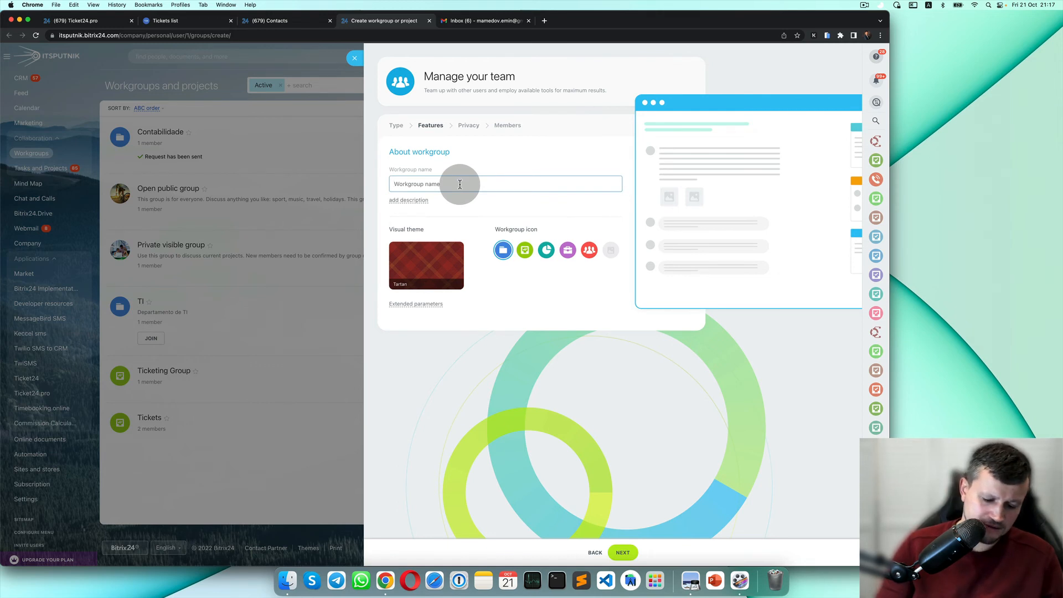
type("TR")
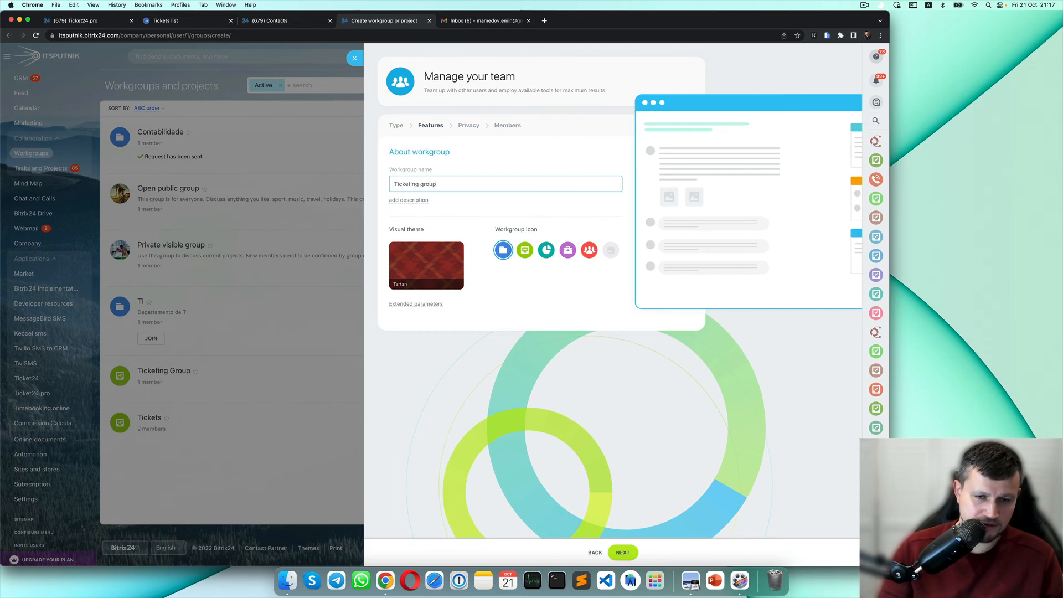
type("2")
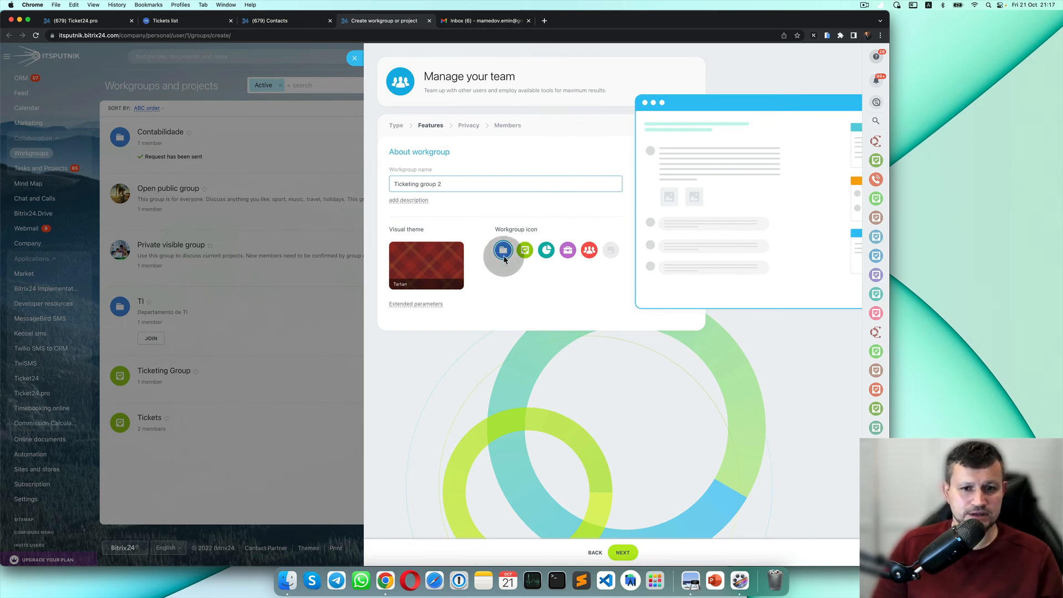
left_click(503, 255)
Turn off Drive, Conversations, Market, Knowledge base and Calendar so only Tasks remains.
left_click(423, 305)
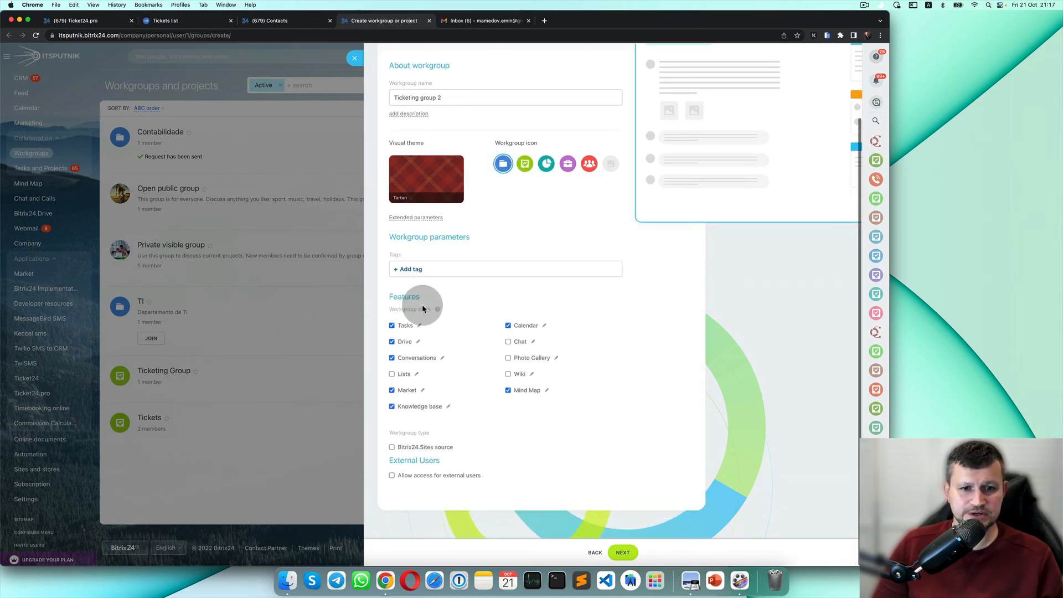
left_click(403, 341)
left_click(404, 359)
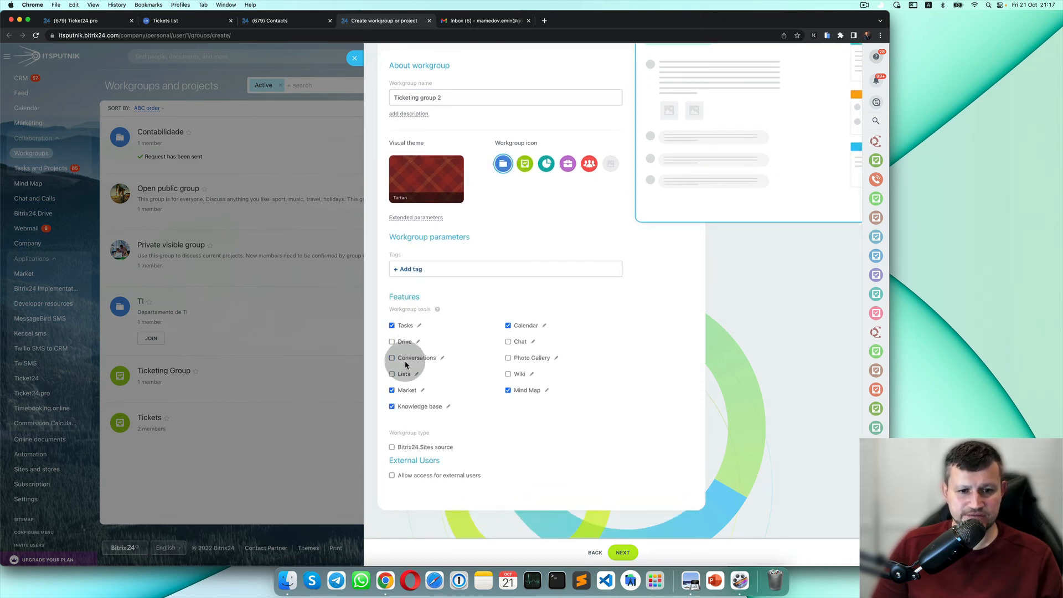
left_click(408, 391)
left_click(409, 407)
left_click(526, 326)
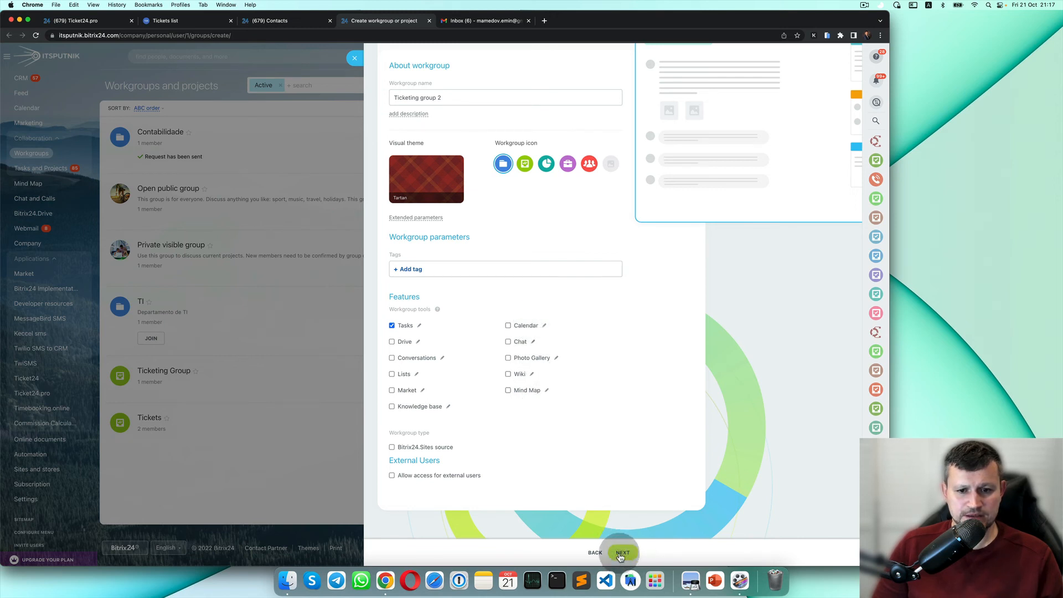
Make the workgroup private and continue to the Team members step.
left_click(622, 553)
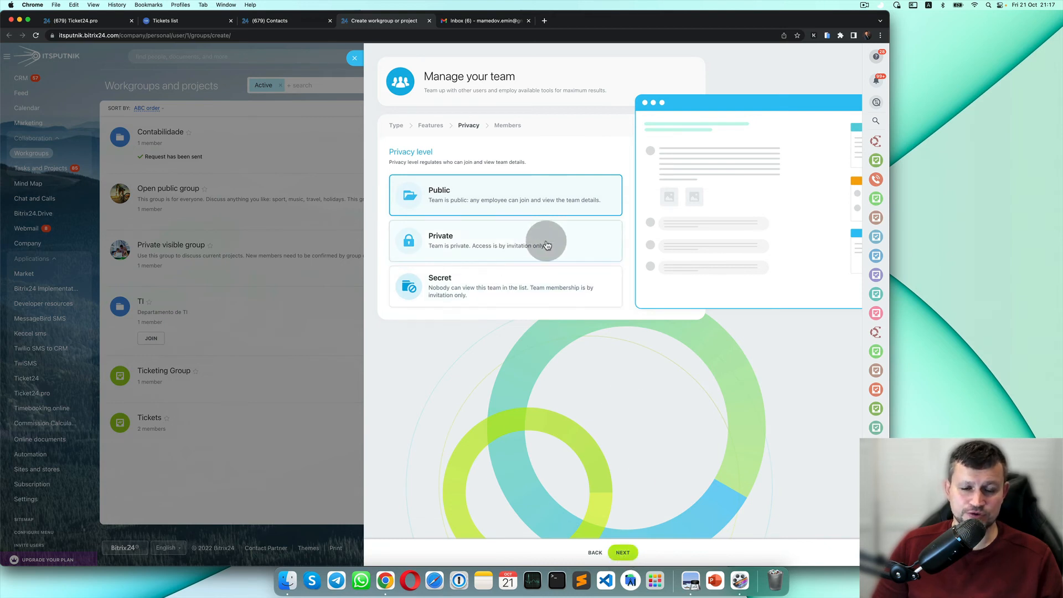
left_click(546, 244)
left_click(623, 552)
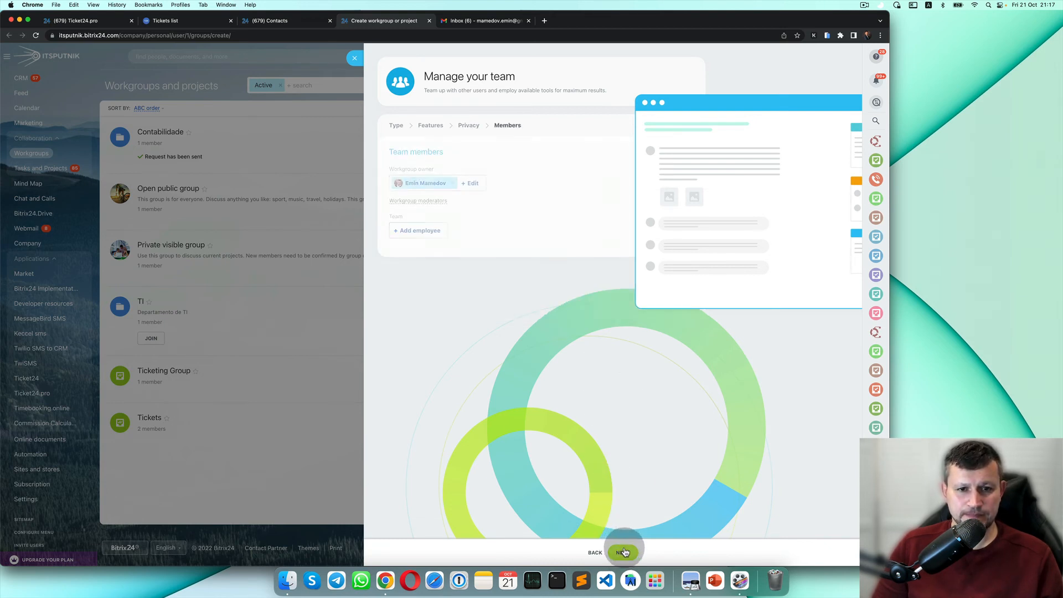
Add two employees to the workgroup team.
left_click(417, 229)
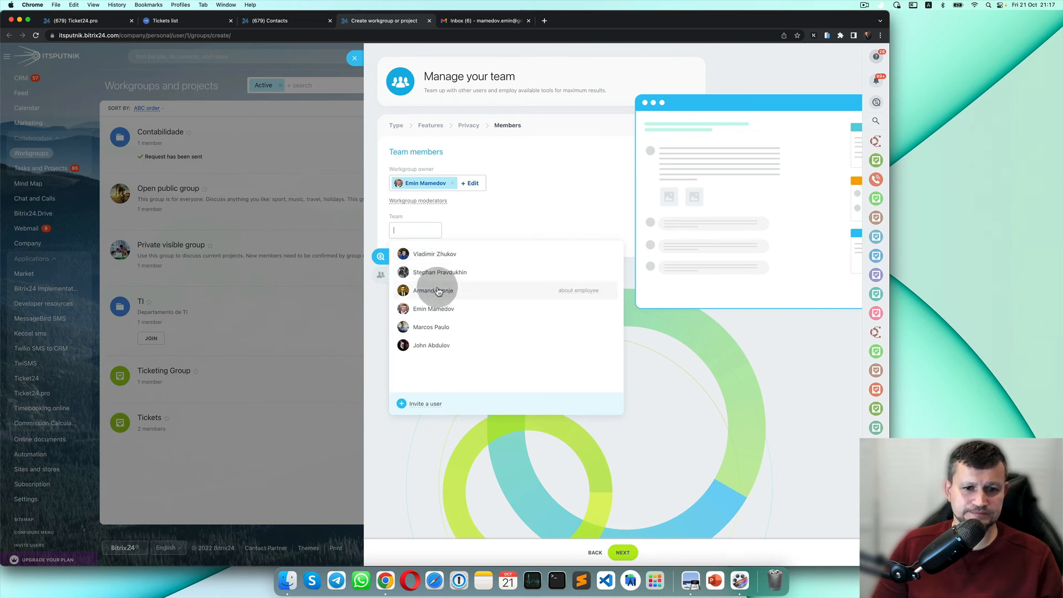
left_click(439, 345)
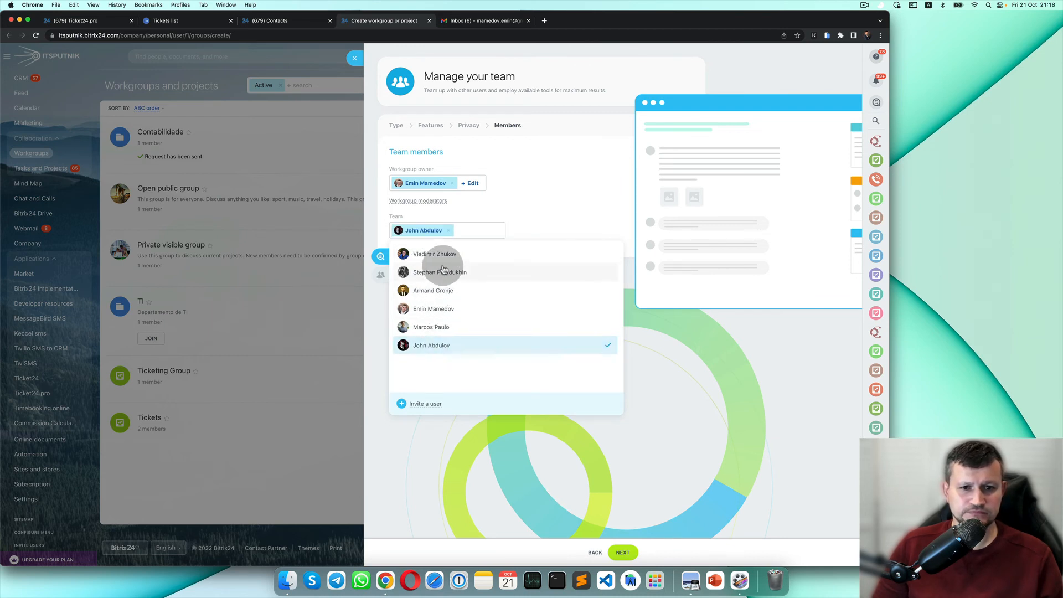
left_click(441, 327)
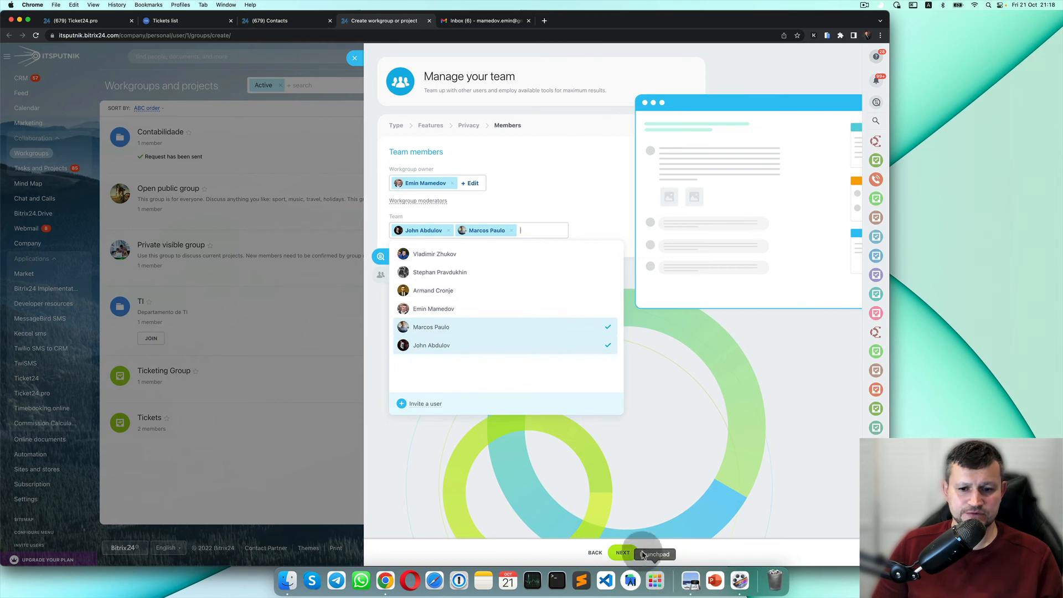
left_click(641, 524)
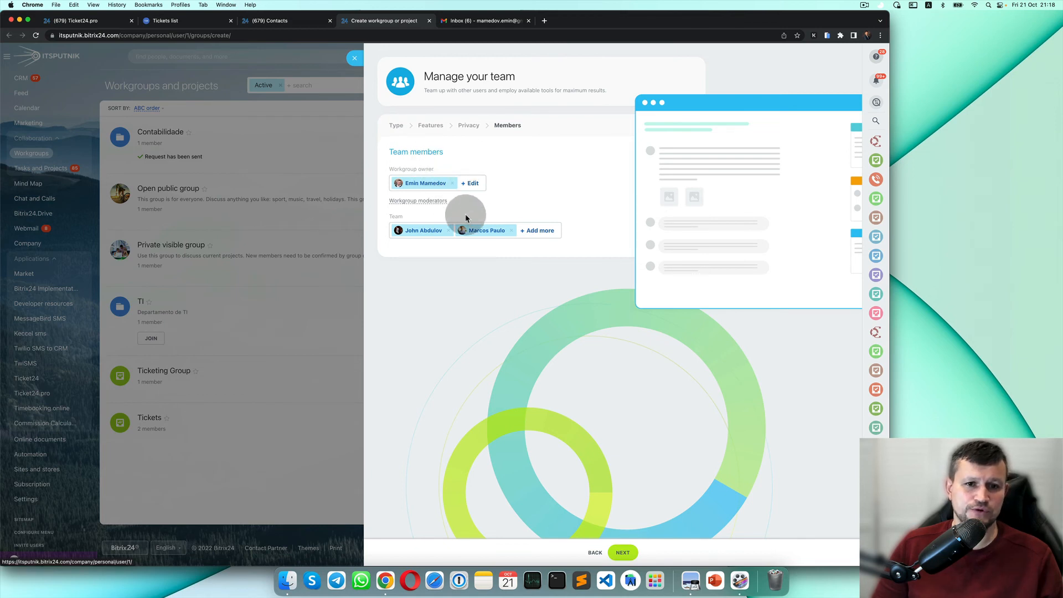
Make the group owner a workgroup moderator and create the workgroup.
left_click(422, 200)
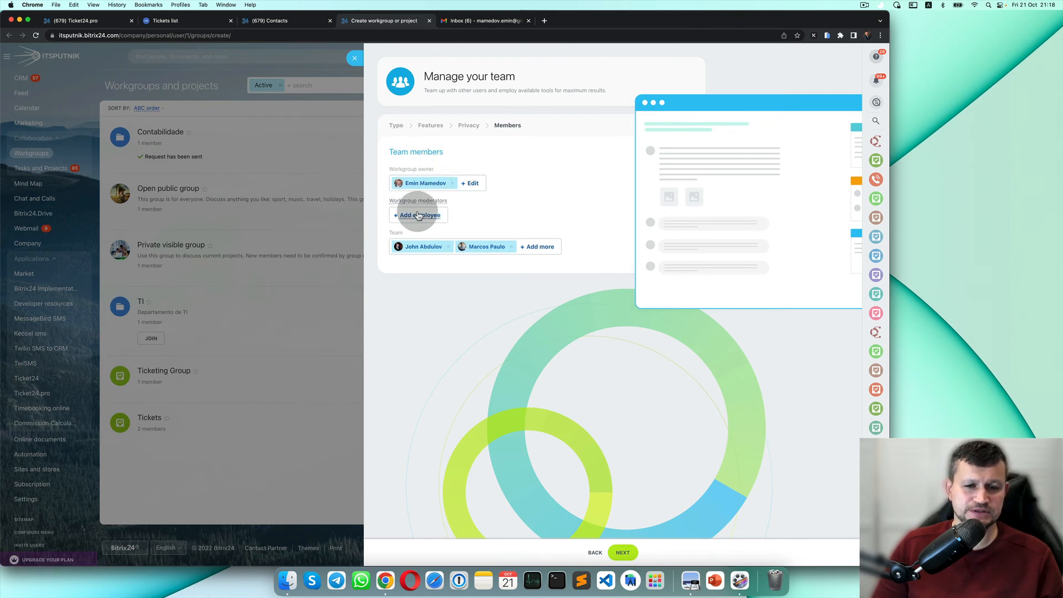
left_click(414, 214)
left_click(448, 296)
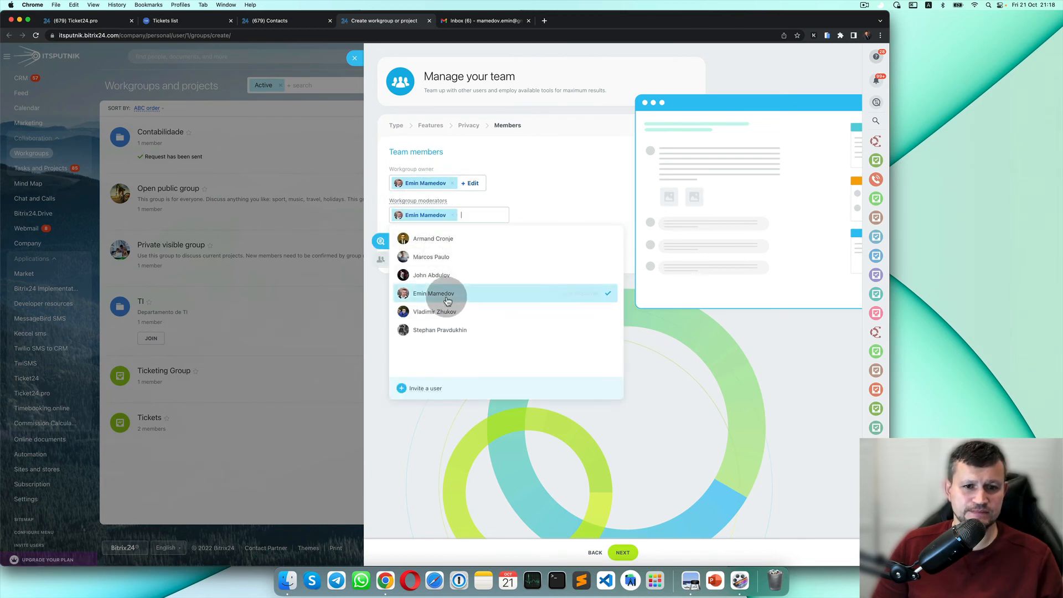
left_click(724, 439)
left_click(626, 555)
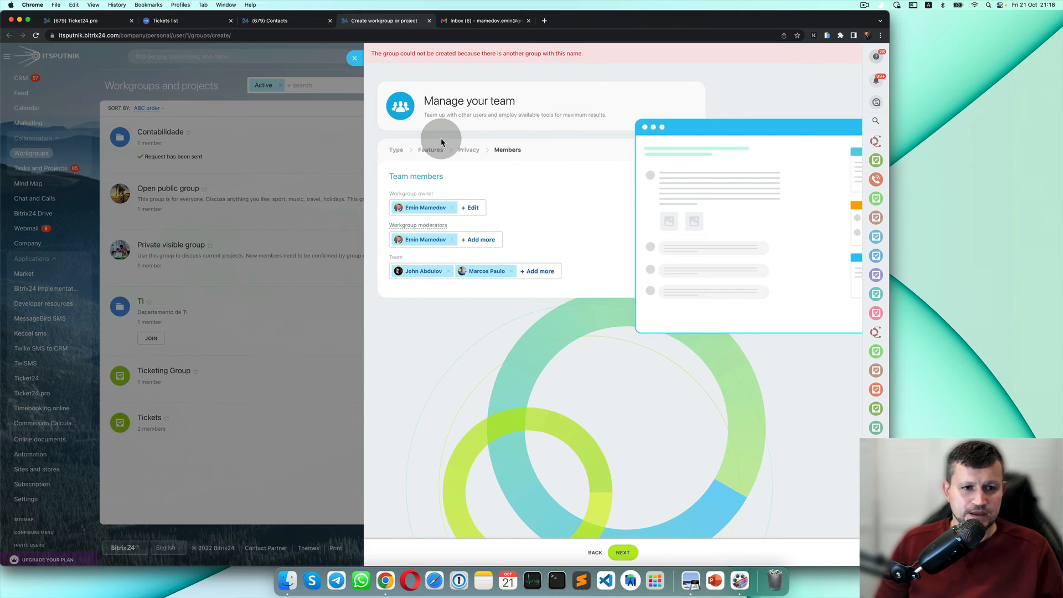
Check Ticketing Group 2's empty Kanban board, then open the client's contact record.
left_click(355, 57)
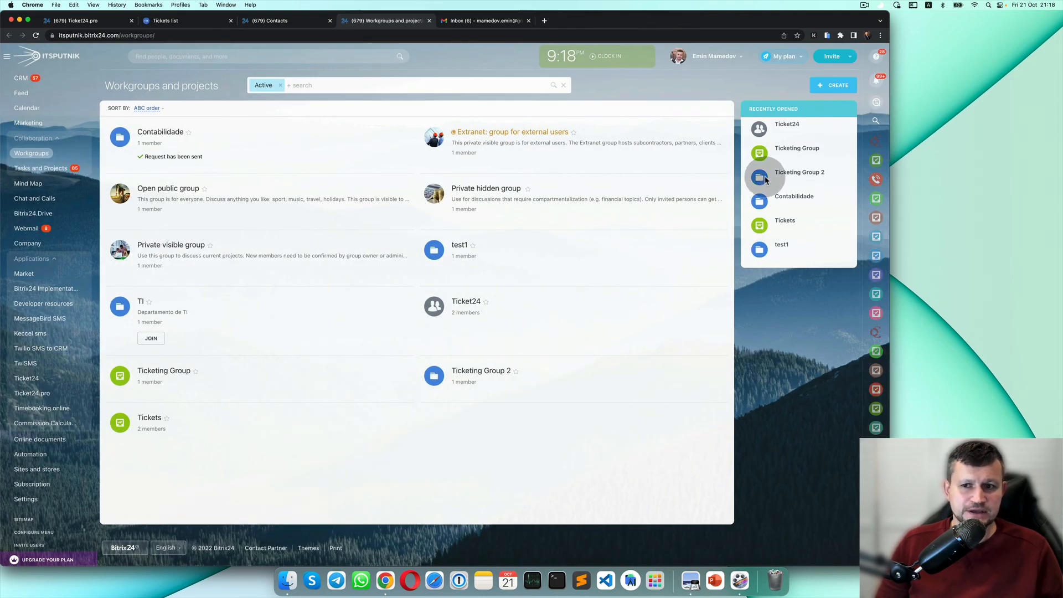
left_click(806, 174)
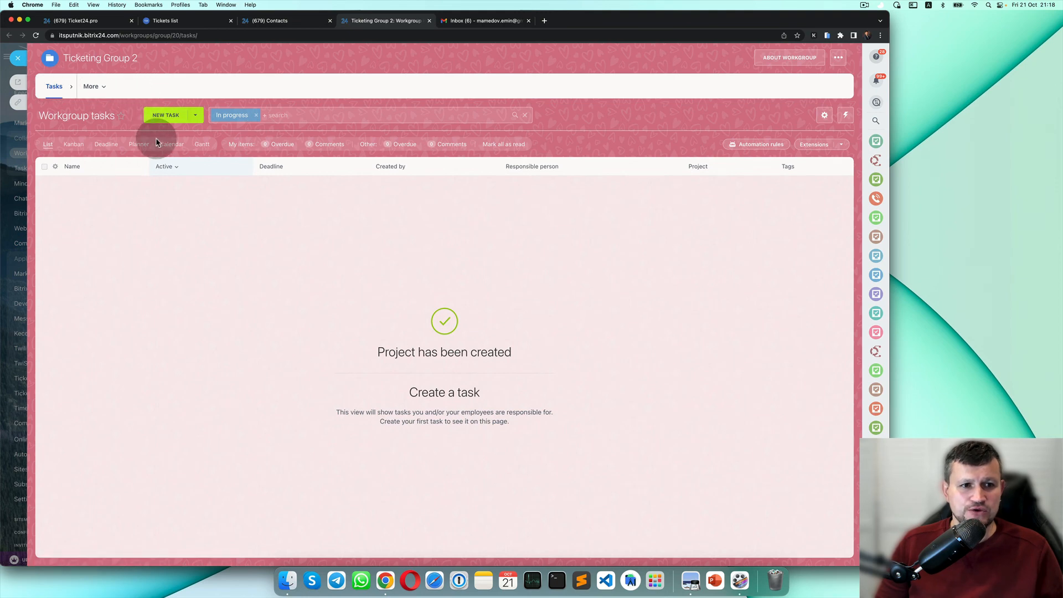
left_click(64, 147)
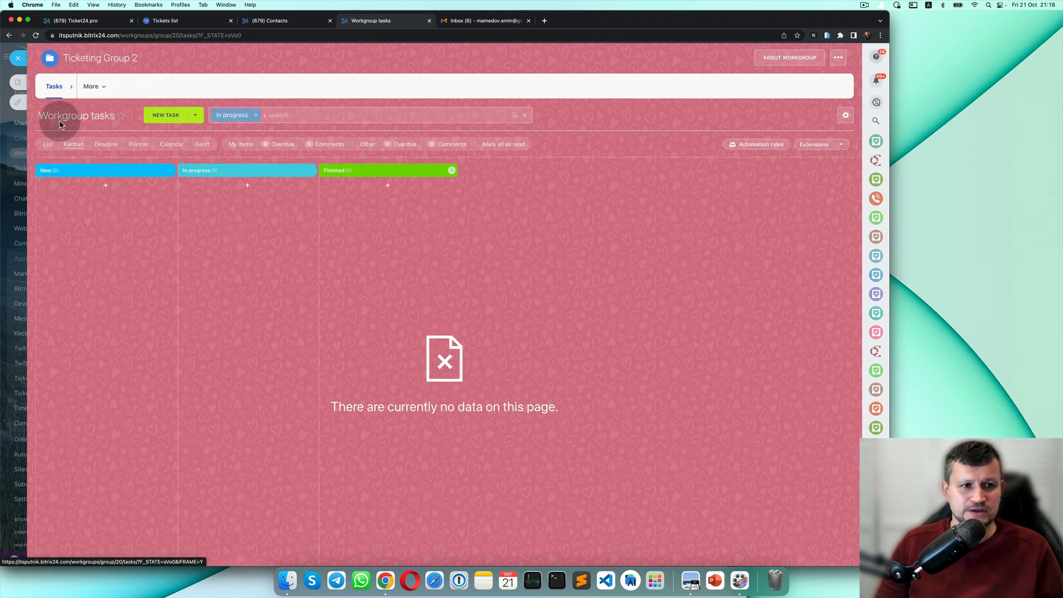
left_click(17, 59)
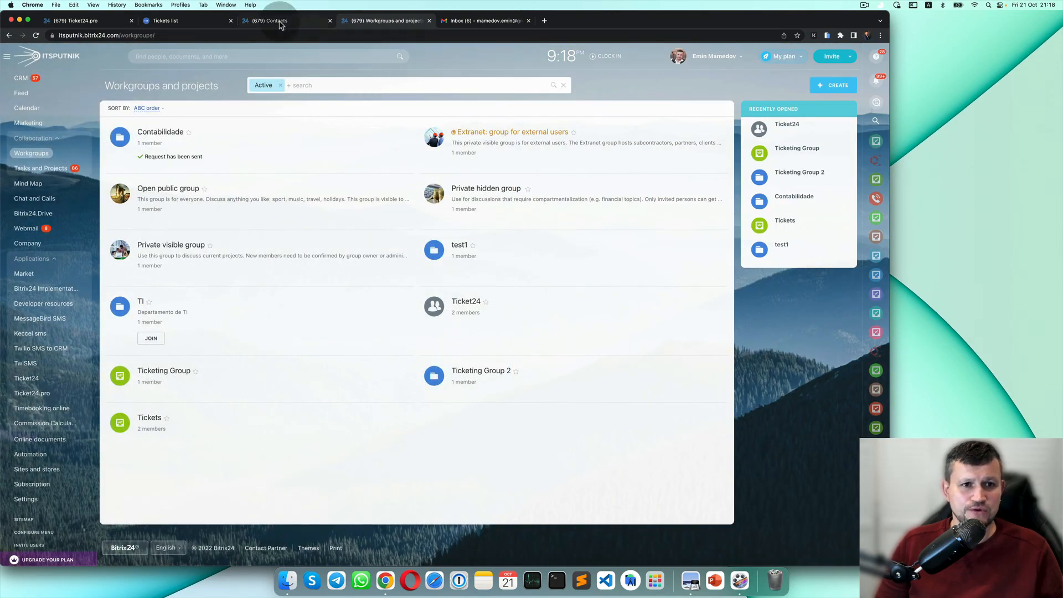
left_click(280, 25)
left_click(173, 180)
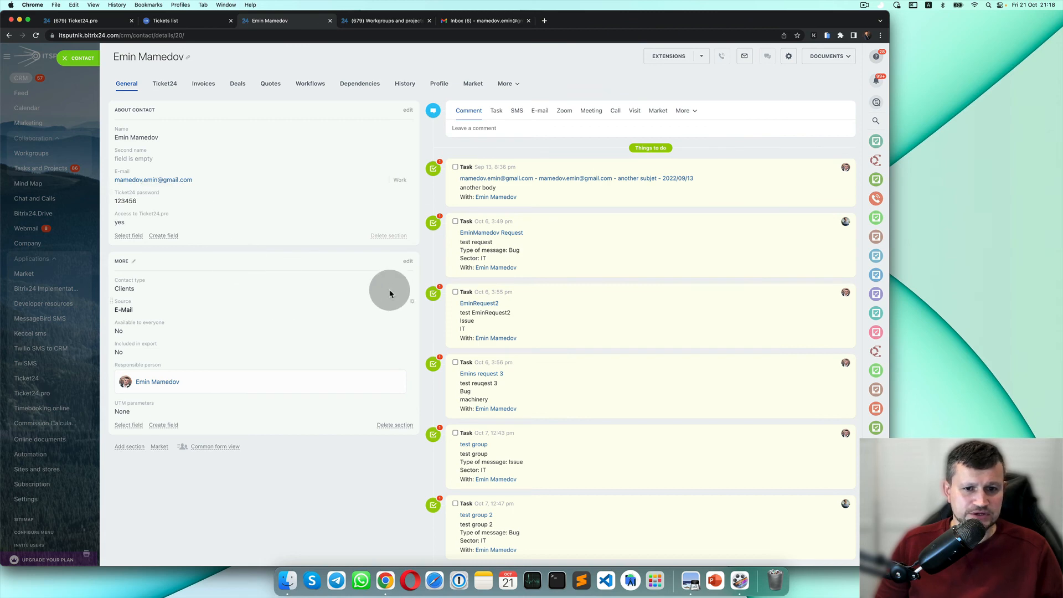
From the contact's trewtr task, open the Ticket24 workgroup's tasks as a list.
scroll(523, 390, "down", 2)
scroll(523, 392, "down", 15)
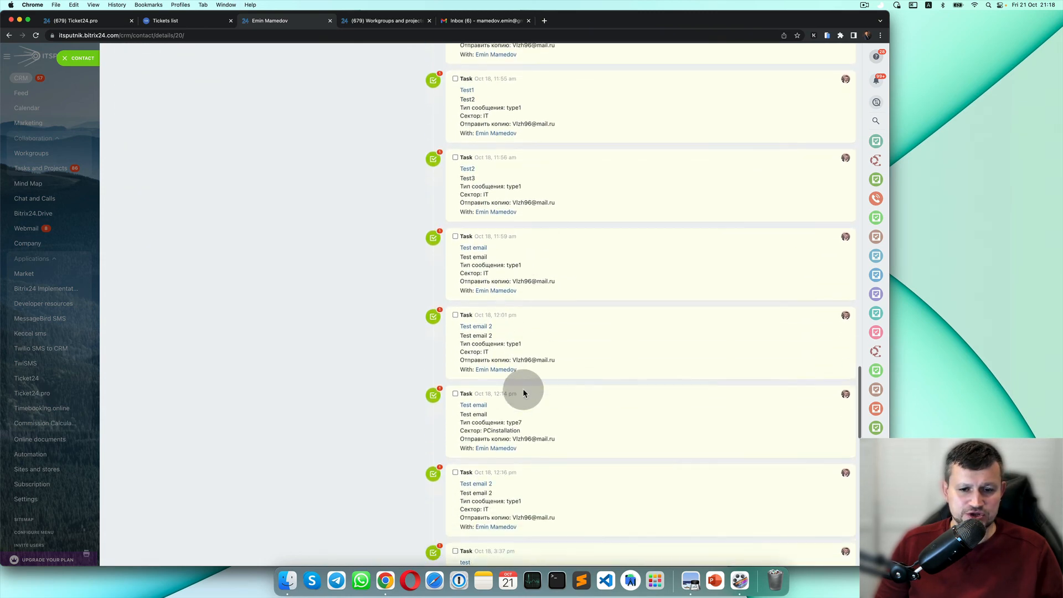
scroll(523, 388, "down", 6)
scroll(499, 250, "up", 2)
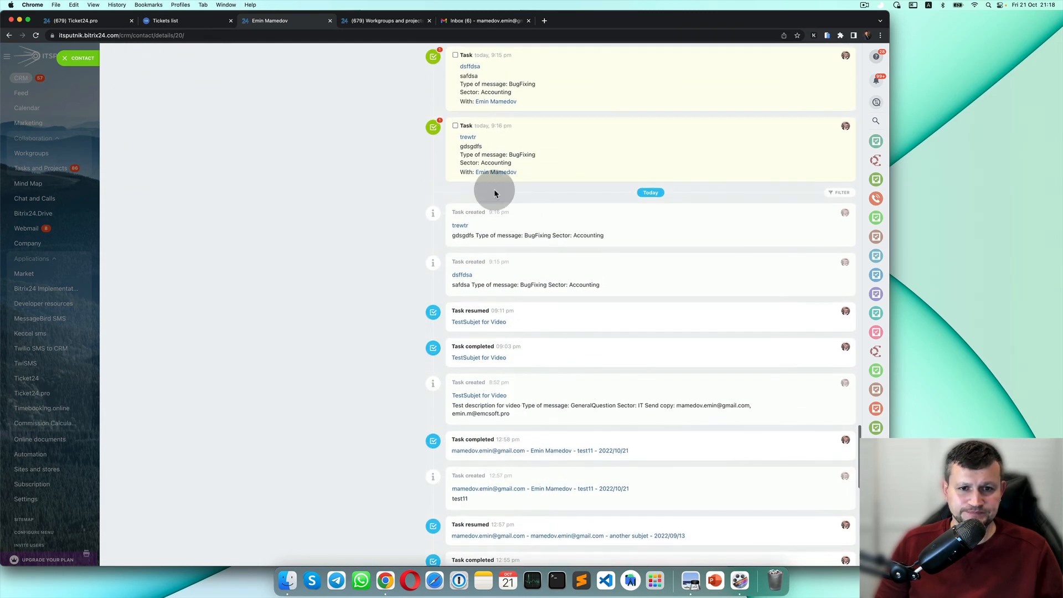
left_click(475, 137)
left_click(238, 178)
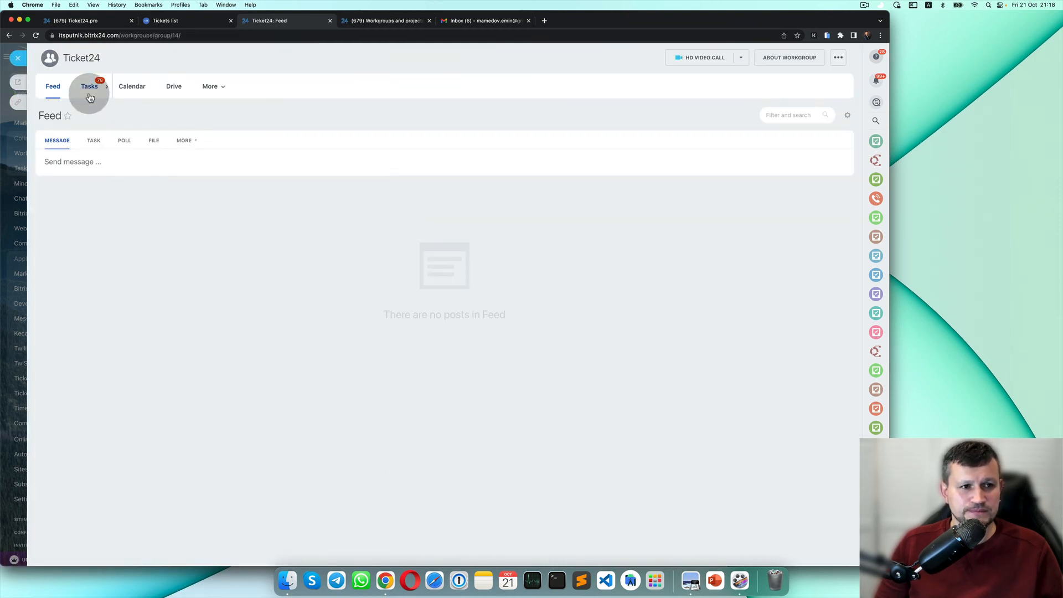
left_click(89, 87)
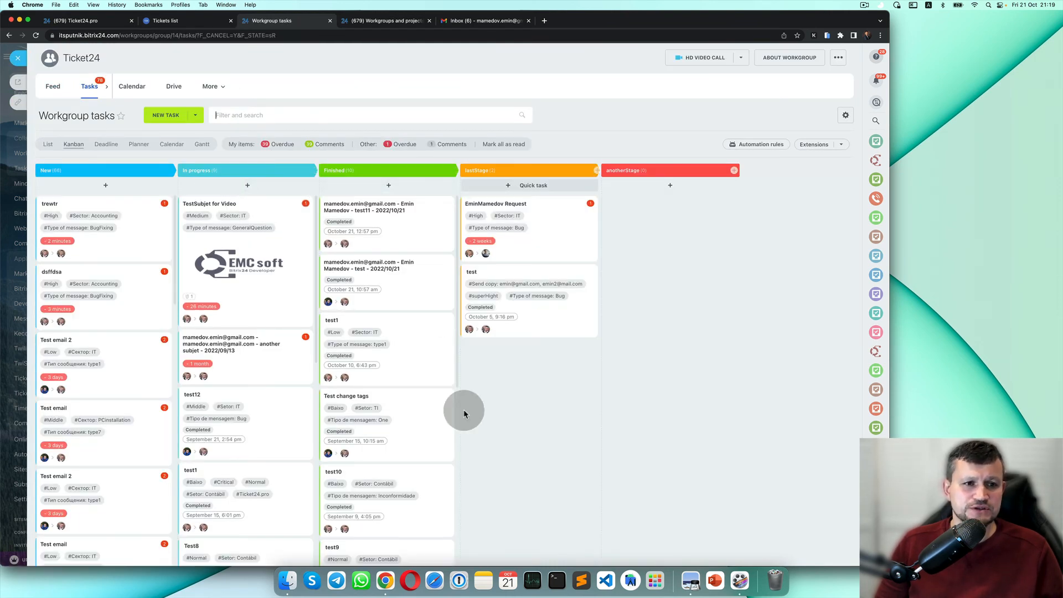
left_click(47, 146)
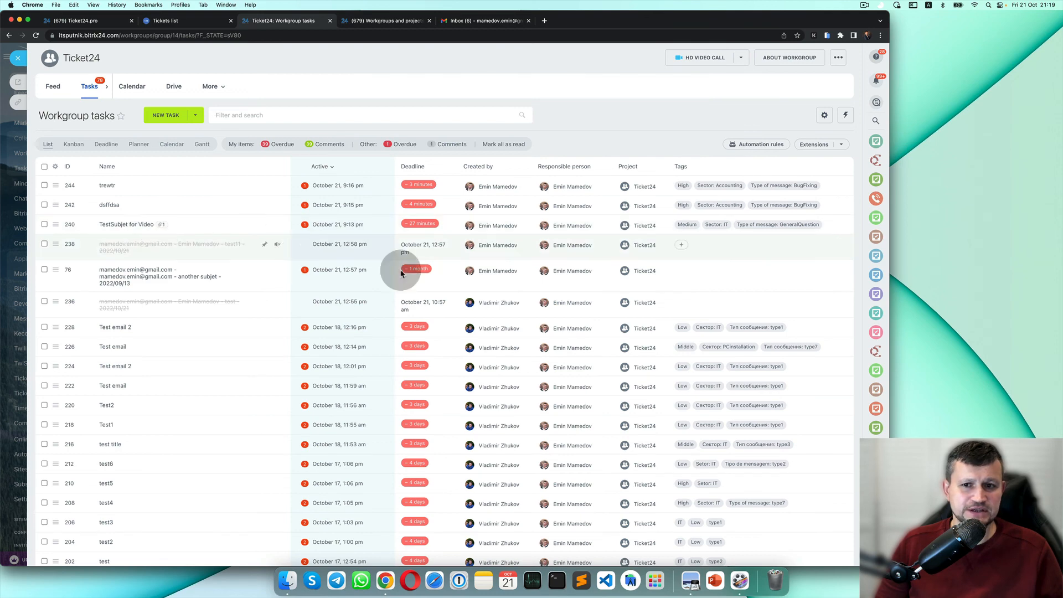
Replace the Active column with Created on, then switch the tasks to Kanban.
left_click(56, 165)
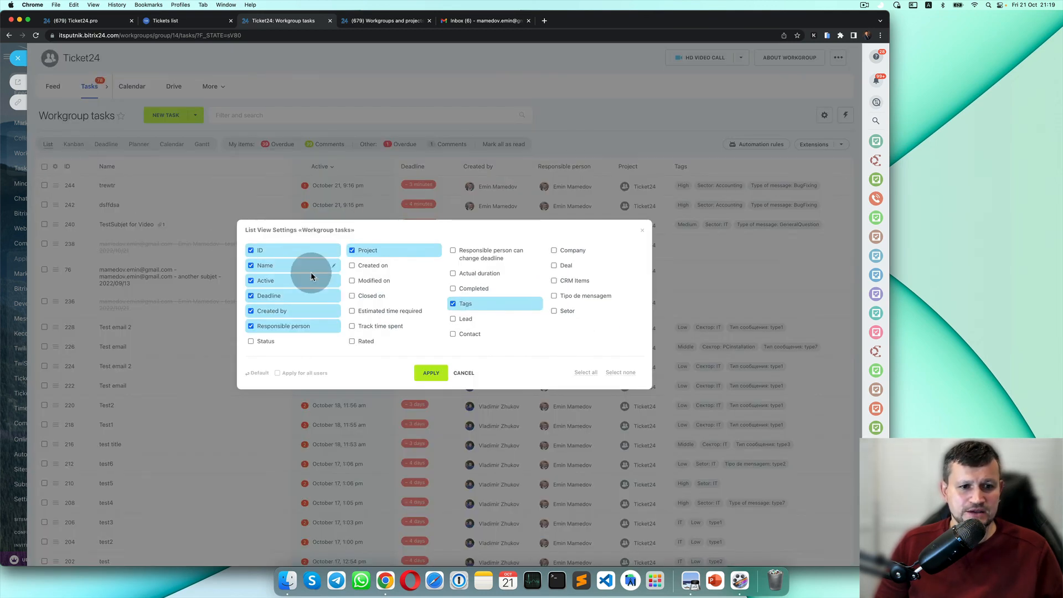
left_click(288, 283)
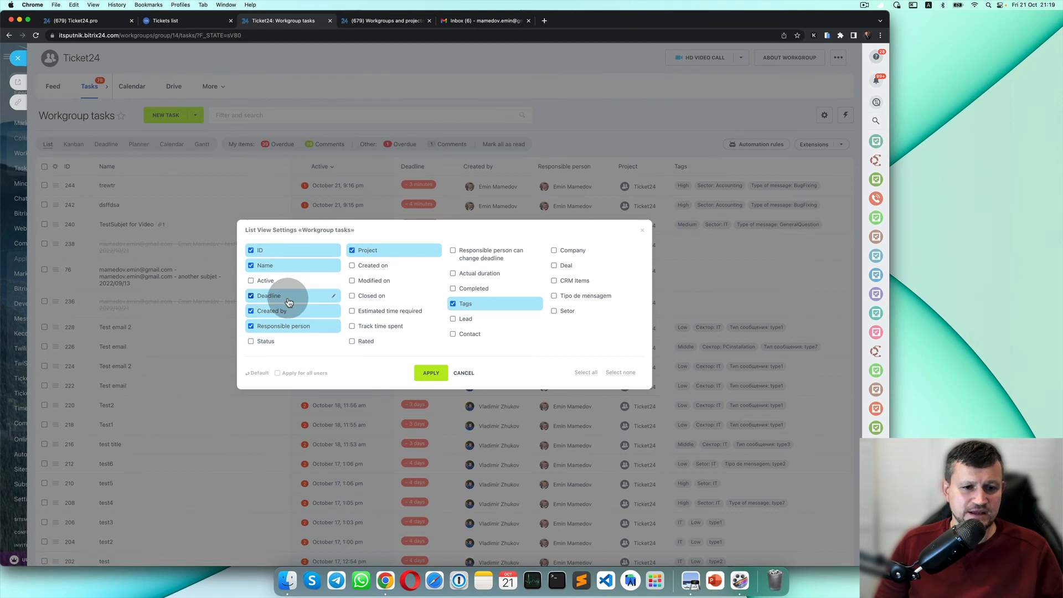
left_click(389, 268)
left_click(432, 373)
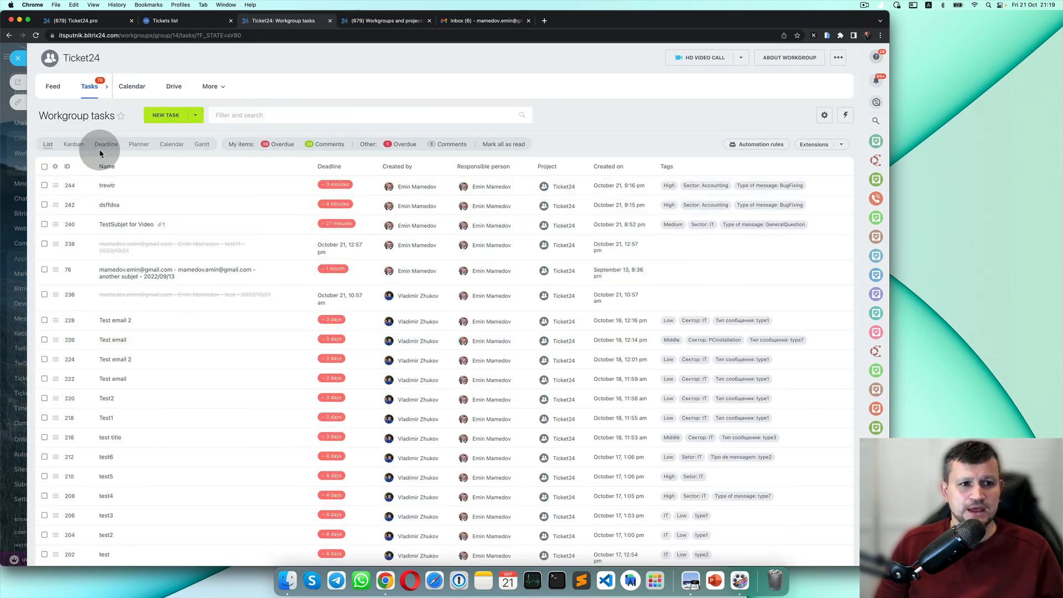
left_click(69, 145)
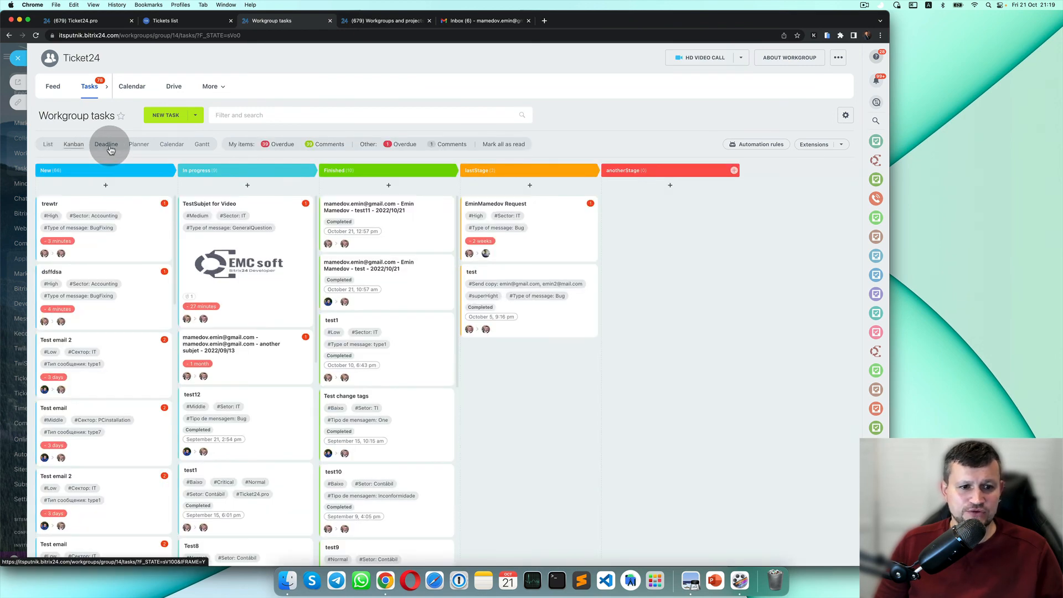
left_click(106, 146)
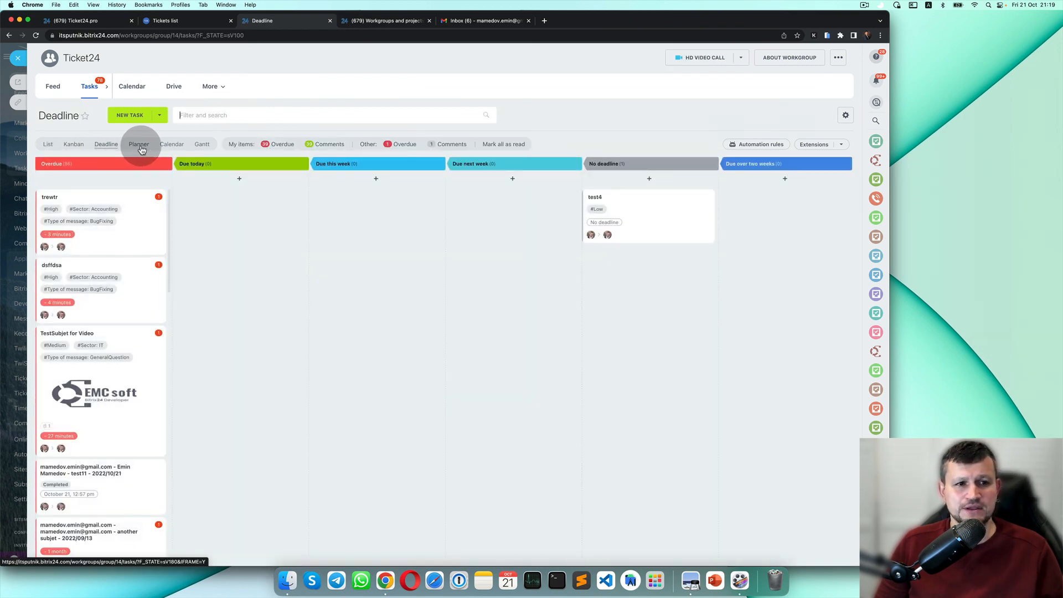
left_click(139, 146)
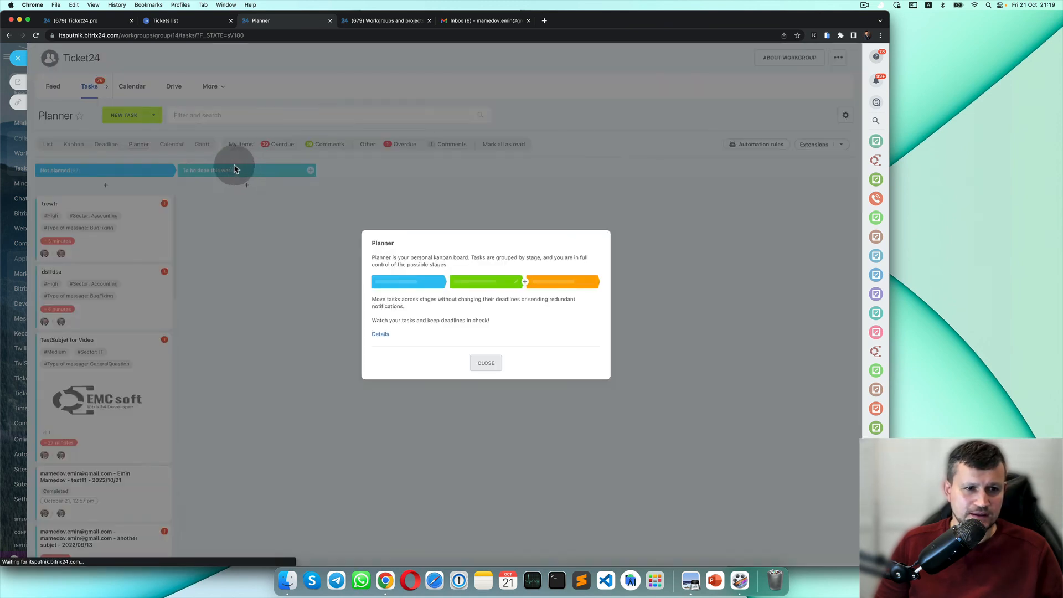
left_click(486, 363)
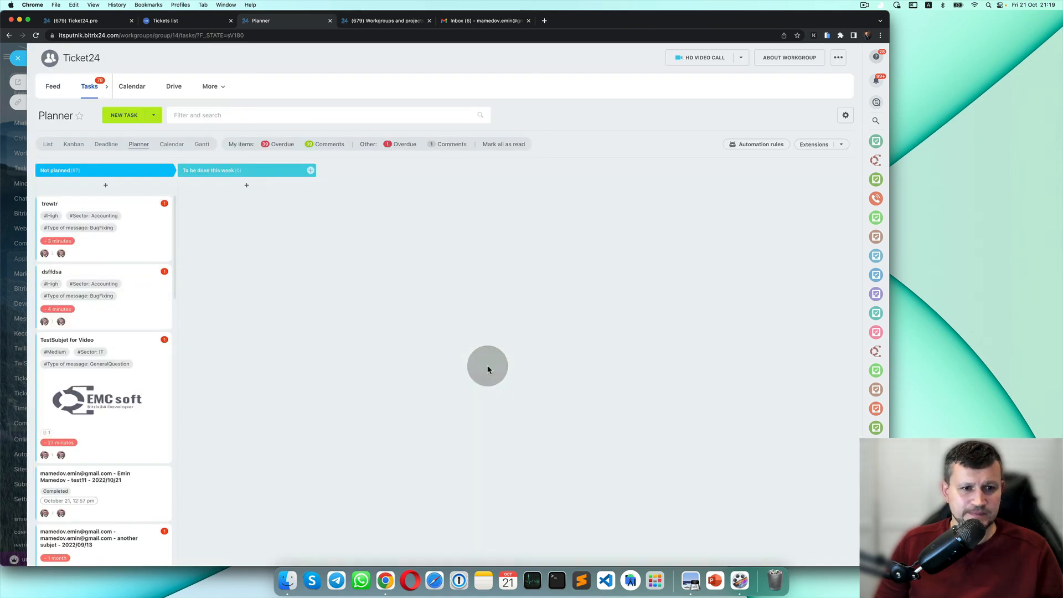
left_click(181, 146)
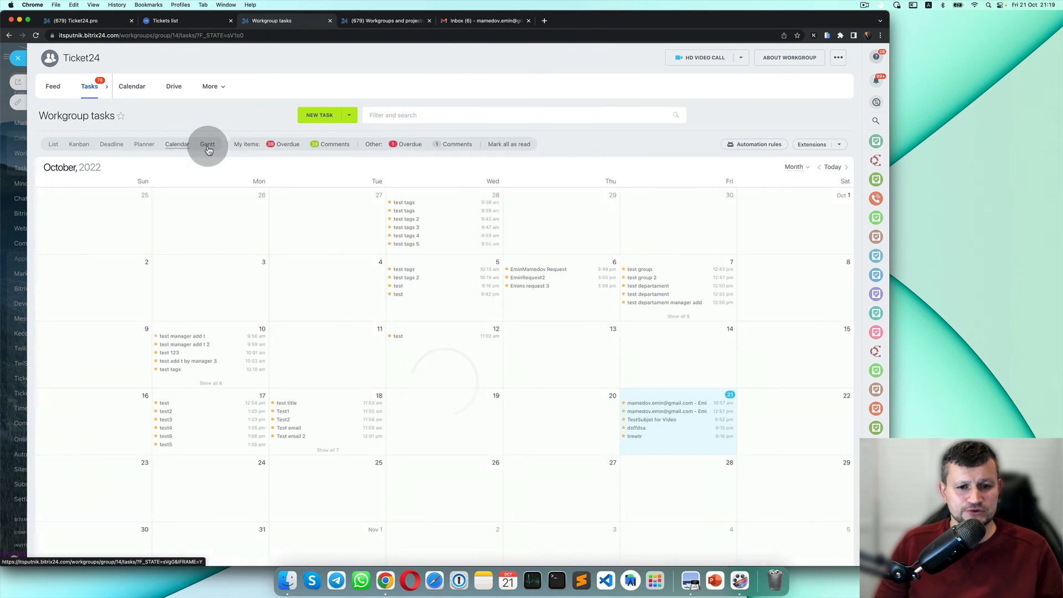
left_click(208, 150)
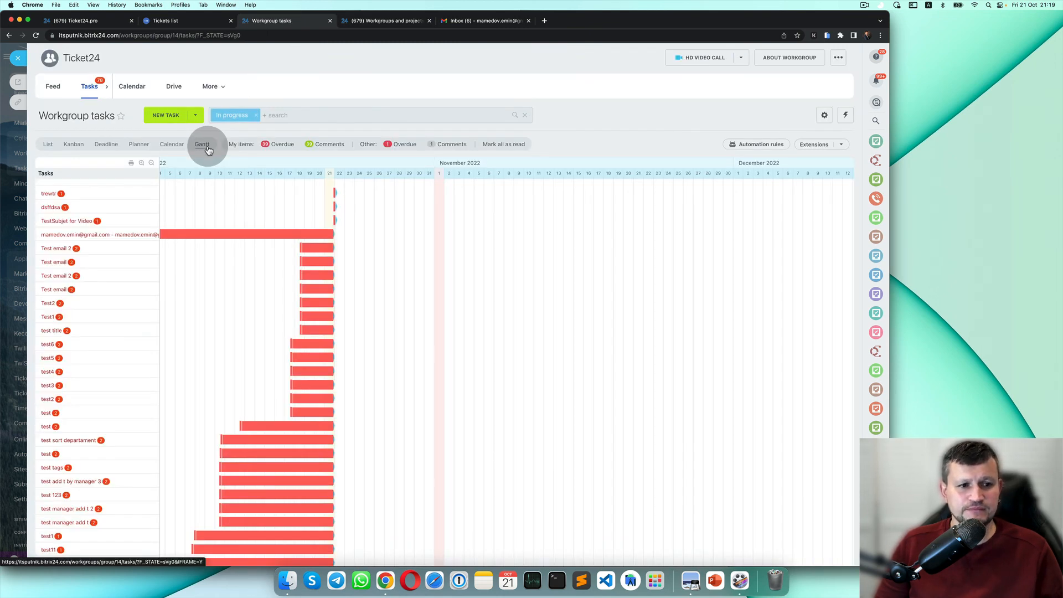
left_click(78, 144)
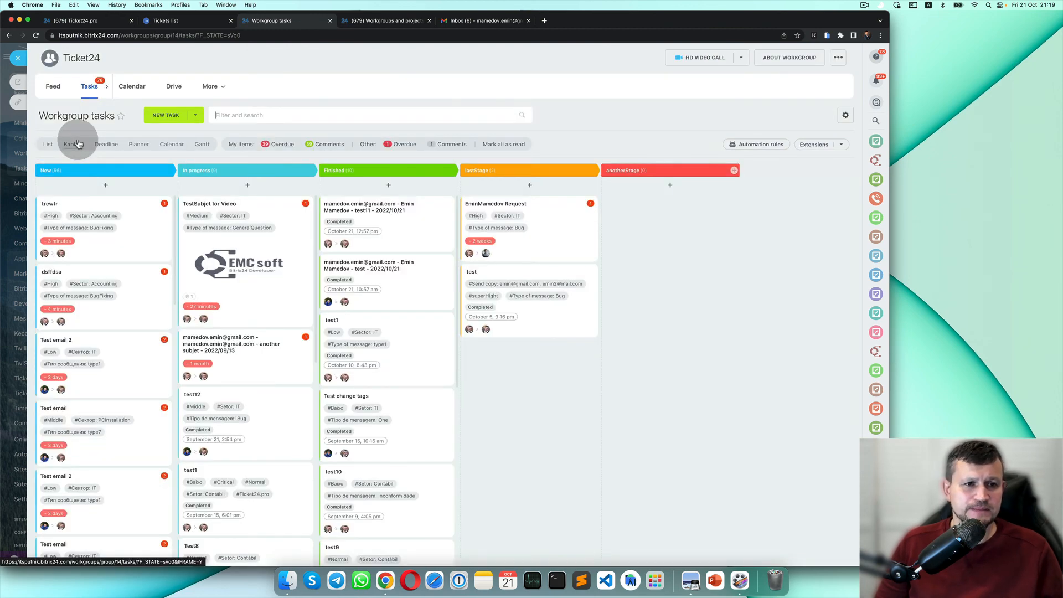